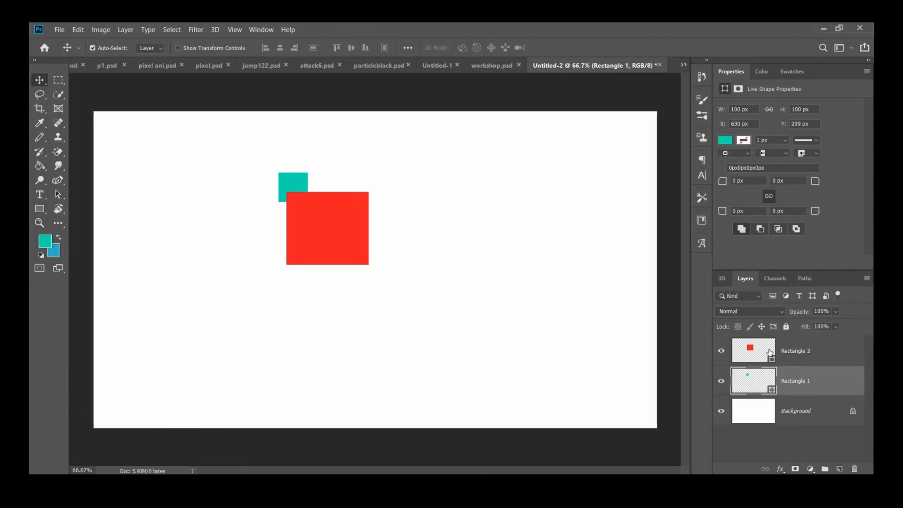
Move the red square slightly upward and place its layer, Rectangle 2, beneath Rectangle 1 so the teal square overlaps it.
drag(326, 201, 327, 188)
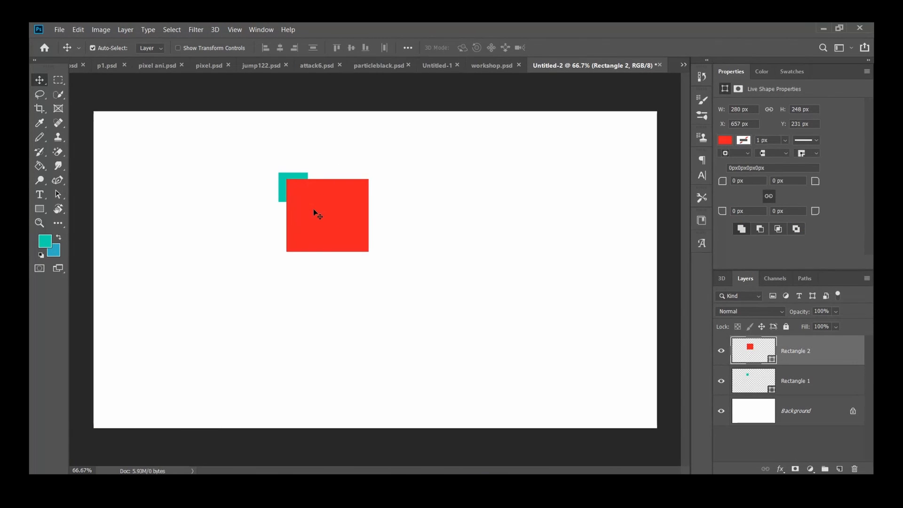
mouse_move(864, 348)
mouse_down()
mouse_move(827, 373)
mouse_move(826, 393)
mouse_up()
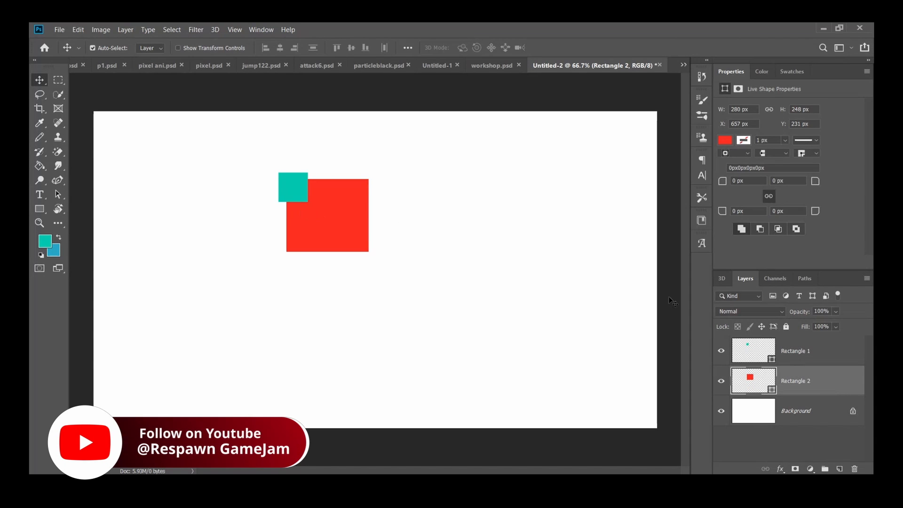
click(805, 351)
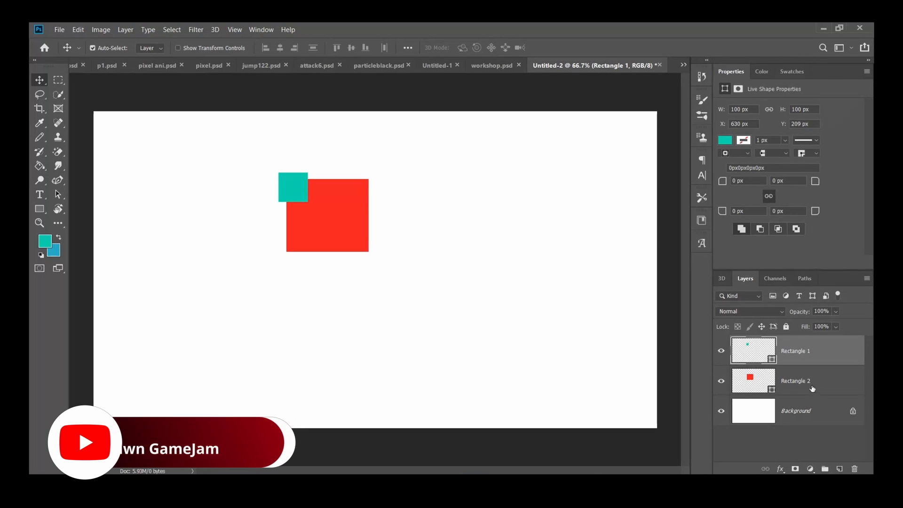
Lasso a rounded freehand area over the red square's lower-right corner and set the Paint Bucket's foreground colour to dark yellow.
click(40, 95)
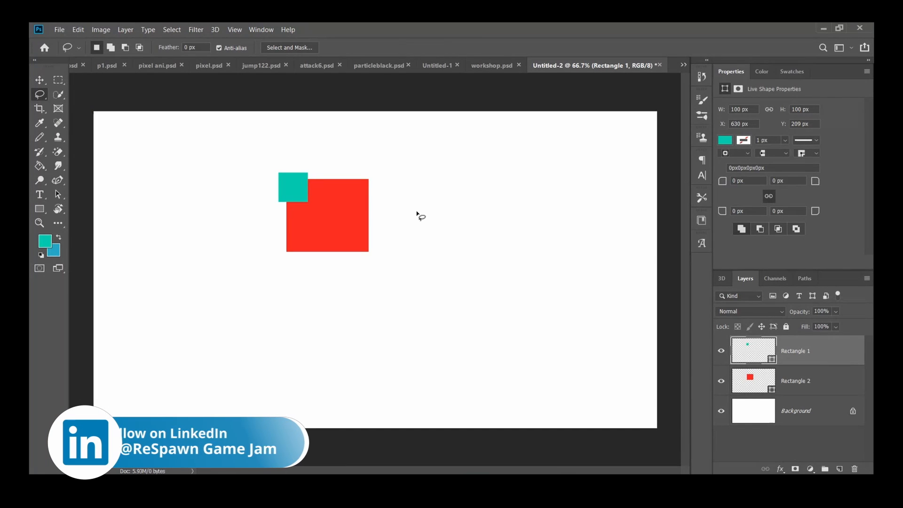
mouse_move(417, 211)
mouse_down()
mouse_move(345, 205)
mouse_move(359, 298)
mouse_move(453, 290)
mouse_move(453, 225)
mouse_up()
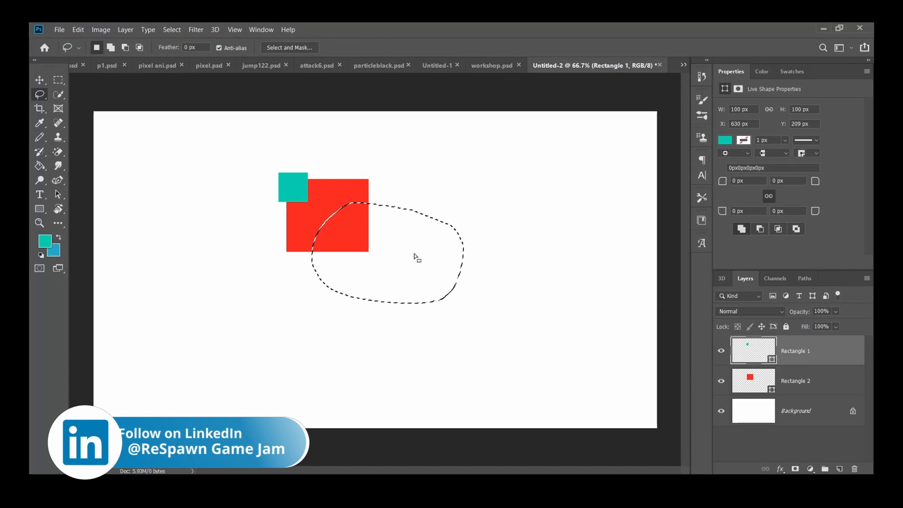
click(40, 165)
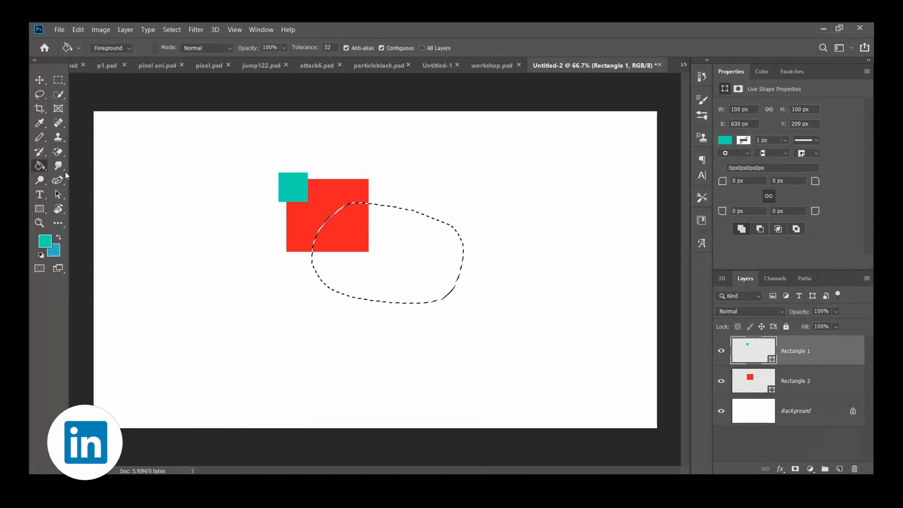
click(58, 238)
click(769, 74)
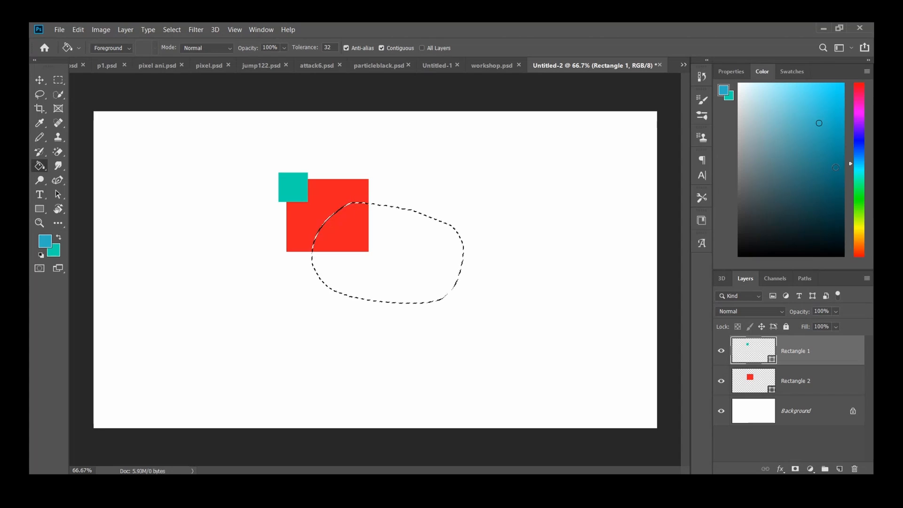
click(859, 190)
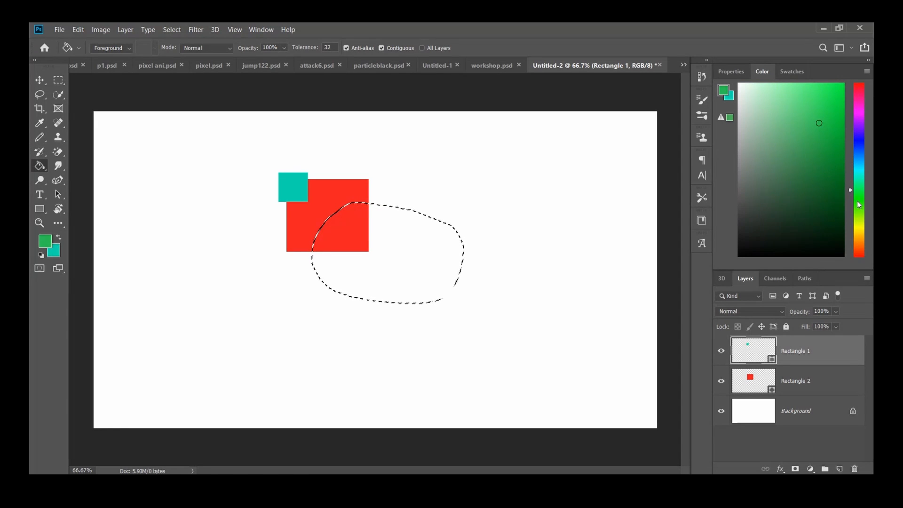
click(858, 228)
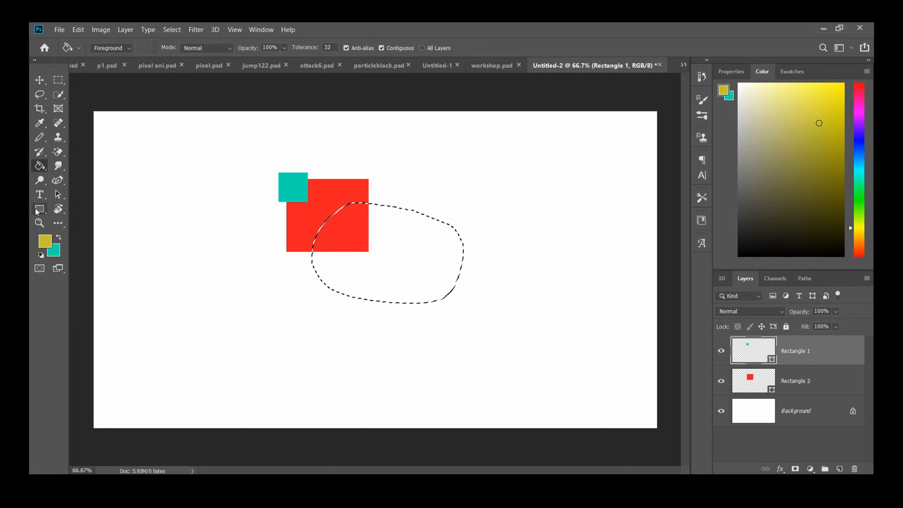
Rasterize the shape layers Rectangle 1 and Rectangle 2.
right_click(834, 349)
click(721, 181)
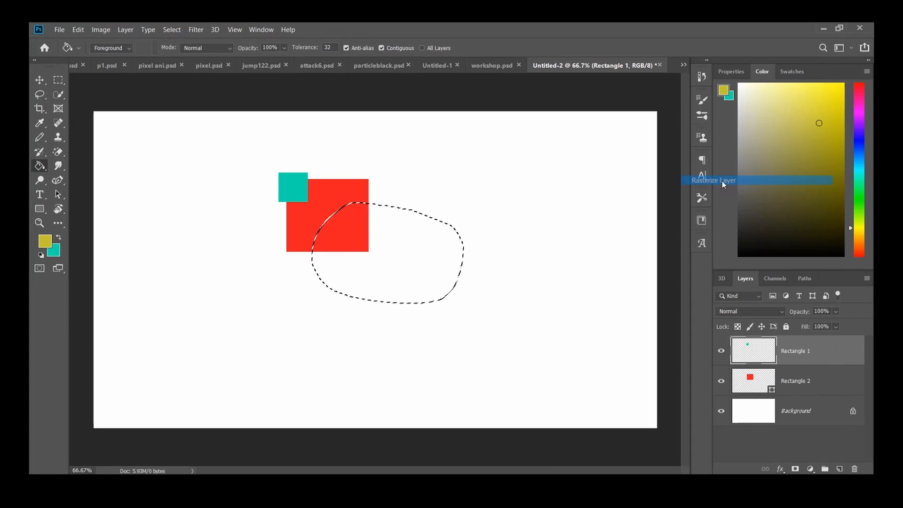
right_click(817, 380)
click(726, 182)
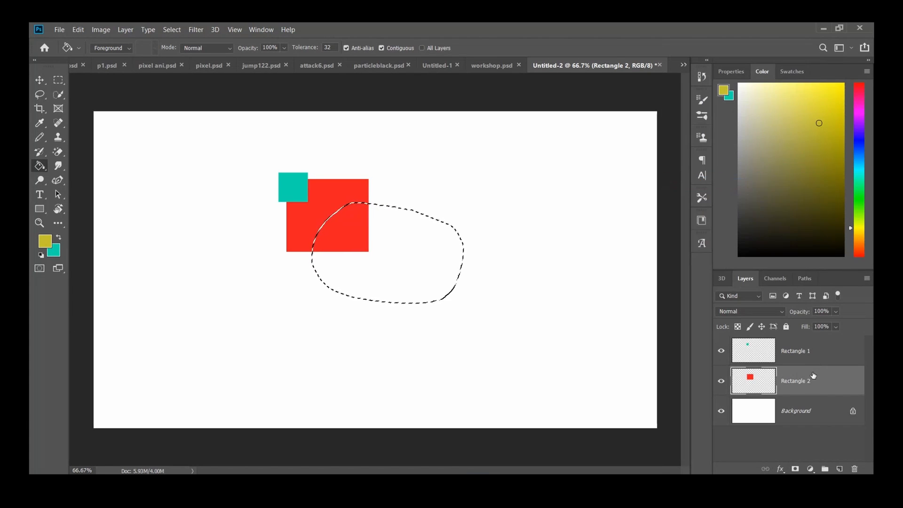
Add a new layer above the squares, fill the lasso selection on it with dark yellow, and deselect.
click(839, 468)
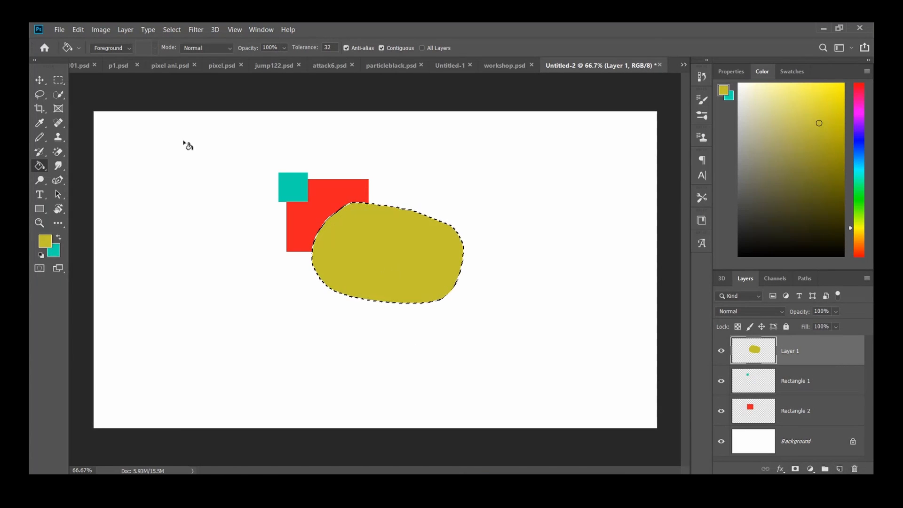
key(v)
click(256, 309)
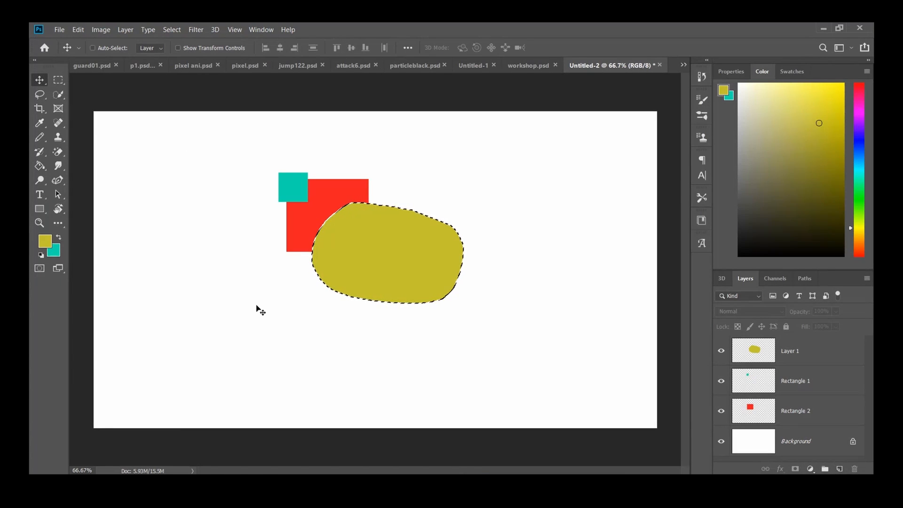
key(ctrl+d)
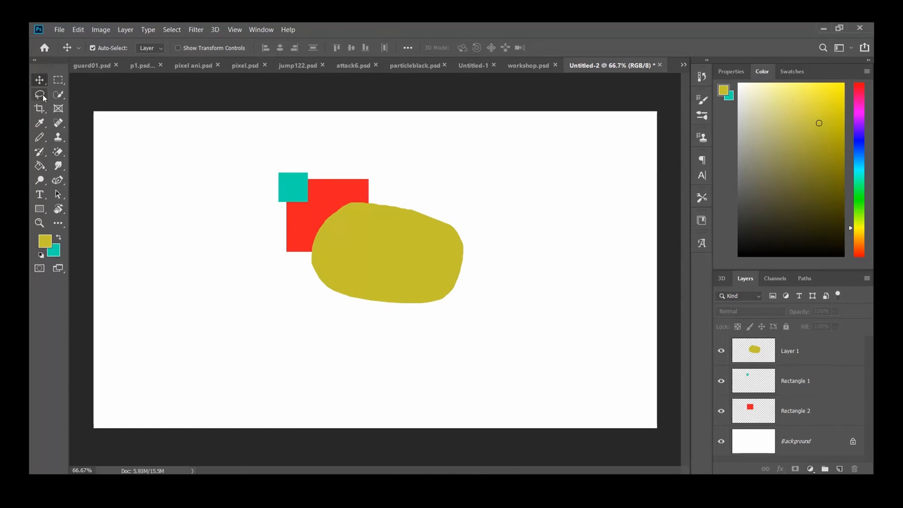
Lasso a rounded area over the yellow shape's right end and delete it from Layer 1, leaving a crescent with no selection.
click(59, 80)
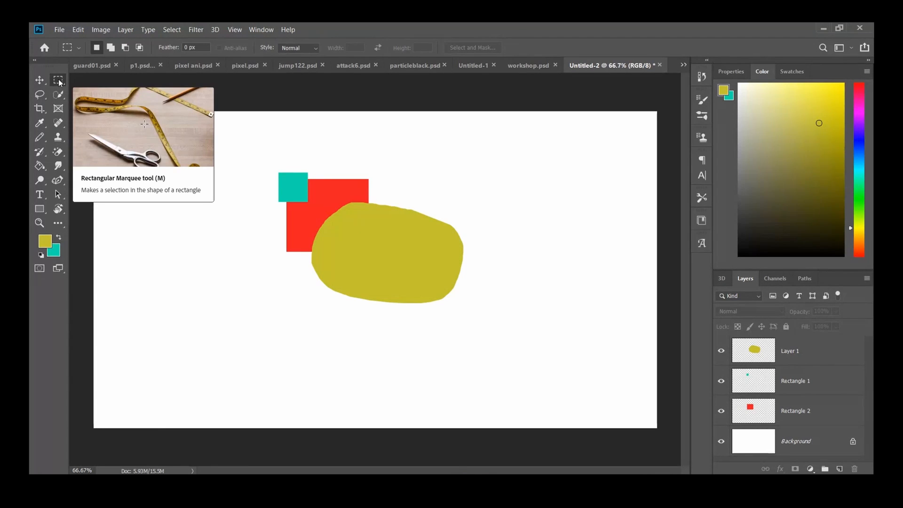
click(40, 95)
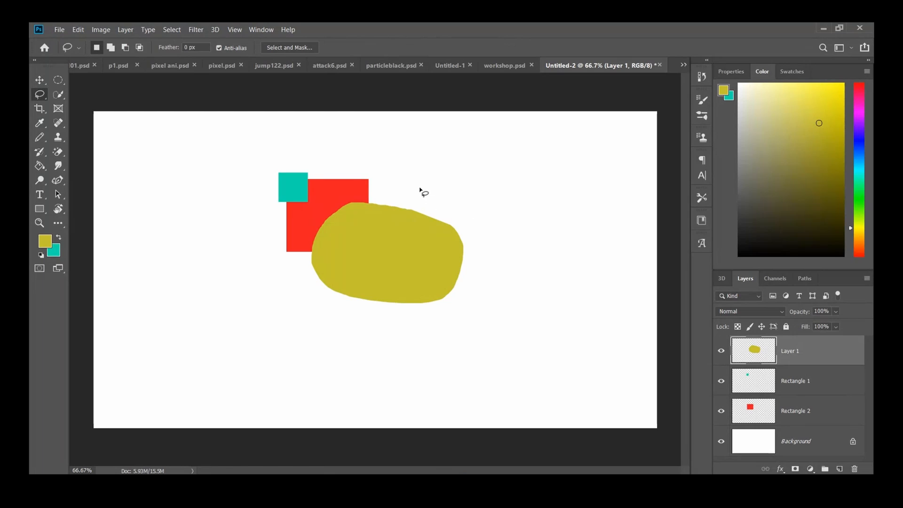
mouse_move(439, 182)
mouse_down()
mouse_move(409, 260)
mouse_move(439, 283)
mouse_move(495, 193)
mouse_move(455, 170)
mouse_up()
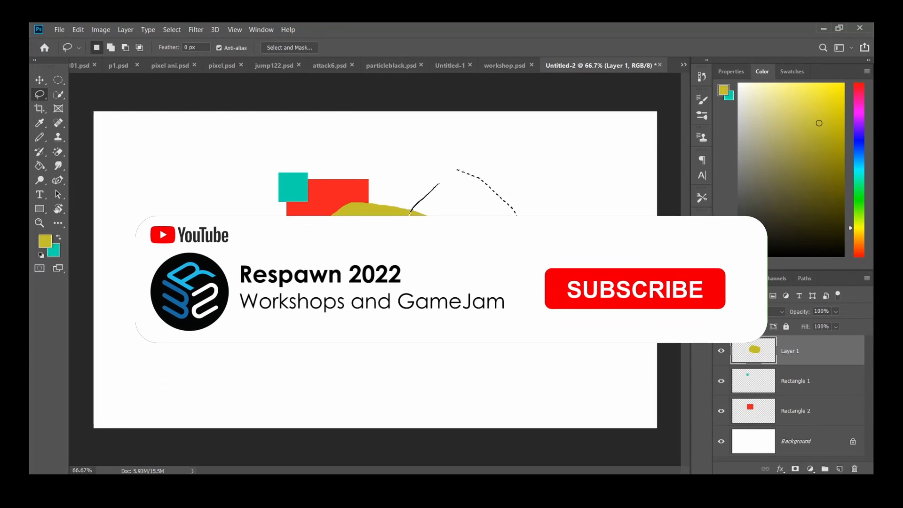
click(751, 411)
click(753, 348)
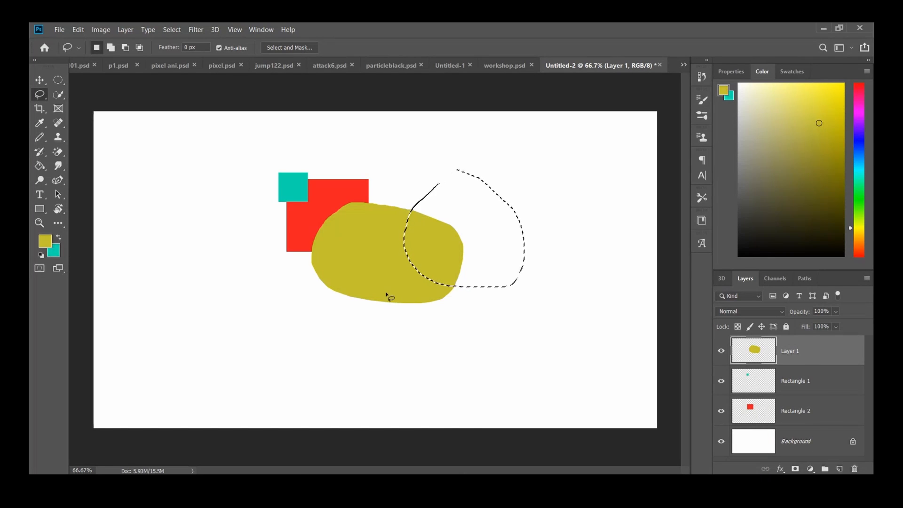
key(v)
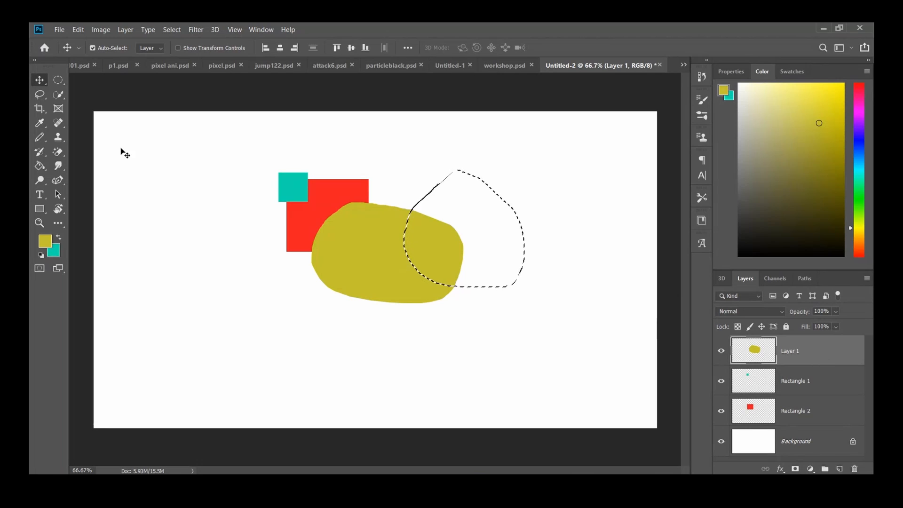
key(Delete)
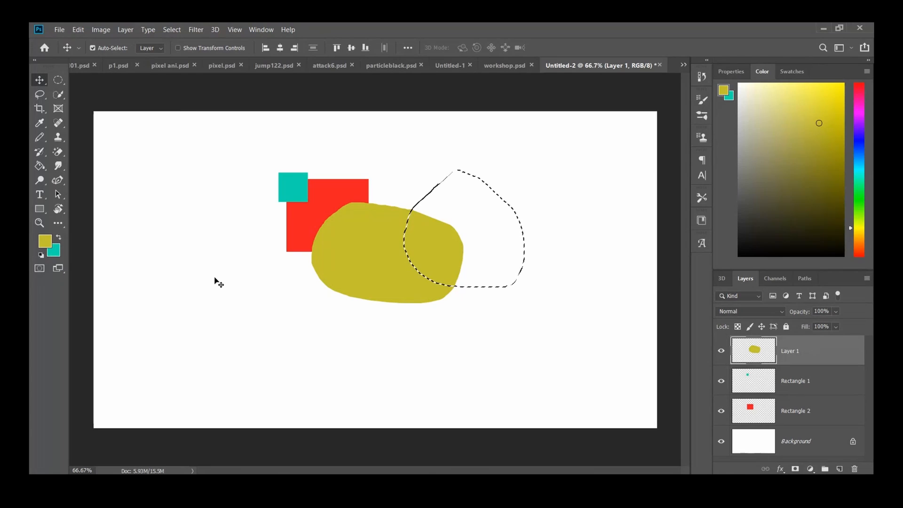
key(ctrl+d)
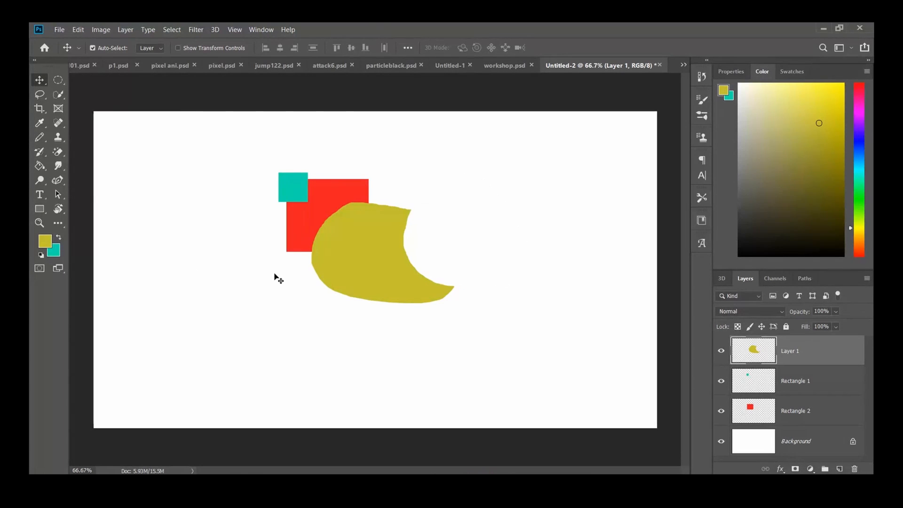
Crop the canvas from opposite corners so it closely frames the teal square, red square and yellow crescent.
click(40, 108)
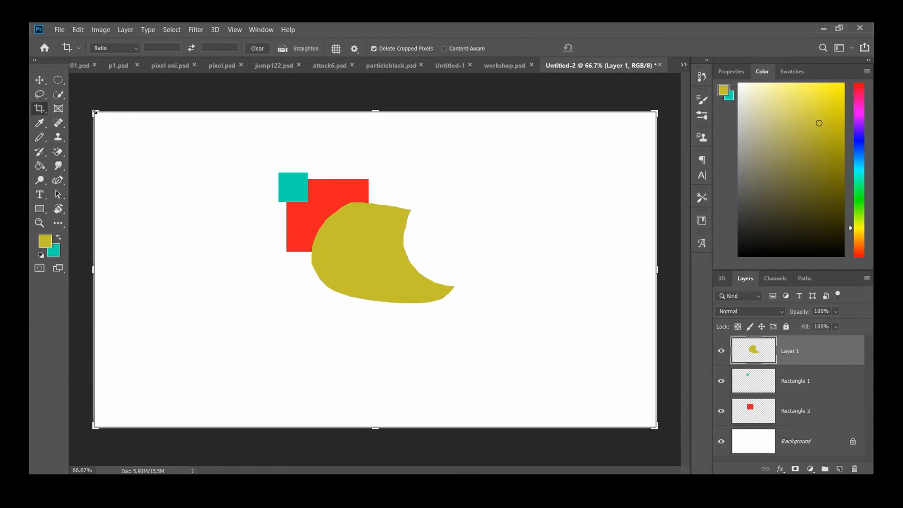
drag(93, 109, 174, 129)
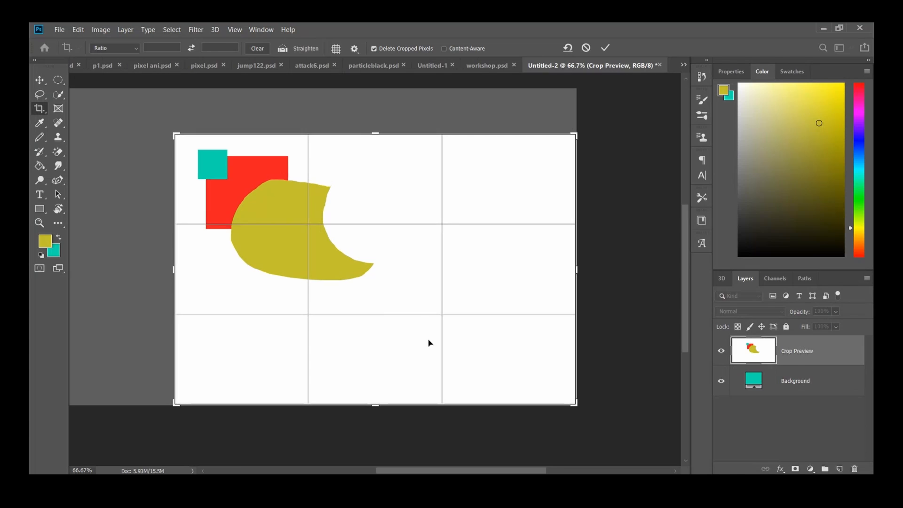
drag(566, 394, 495, 343)
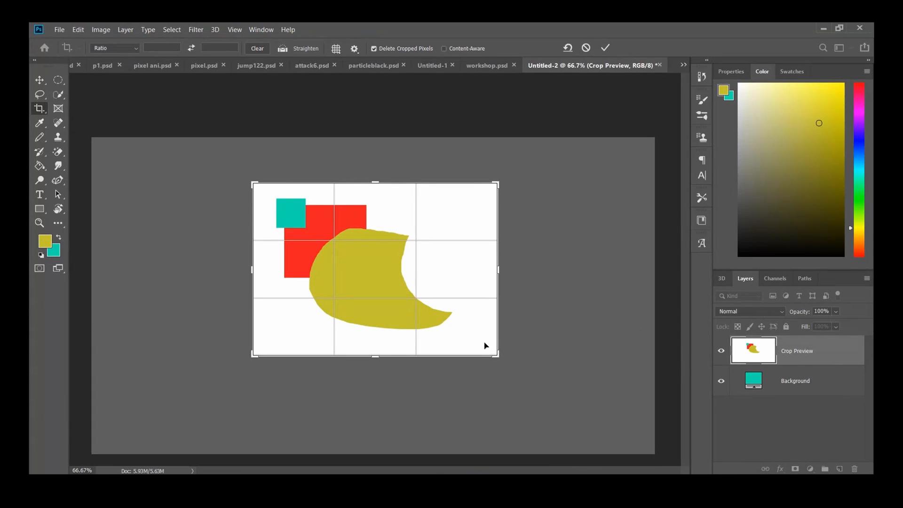
key(Return)
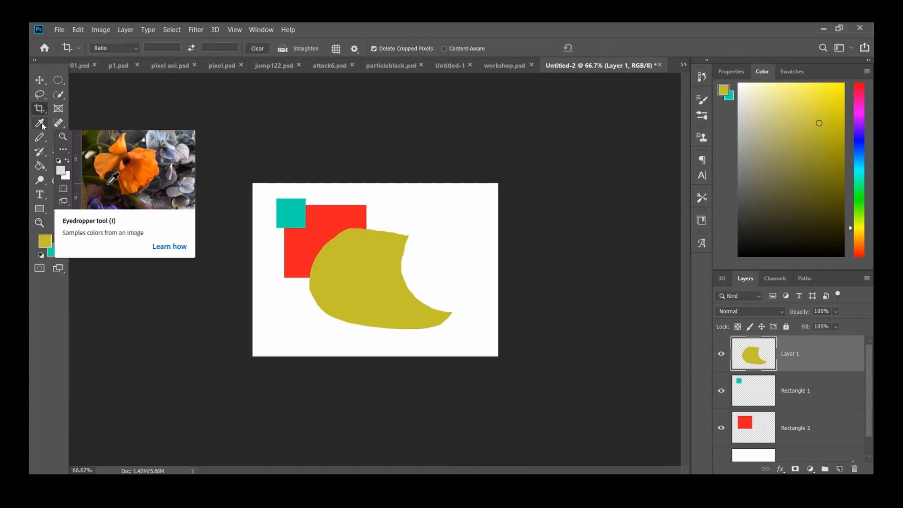
Switch to the Brush tool and set its size to 67 px with 100% hardness.
right_click(42, 140)
click(78, 139)
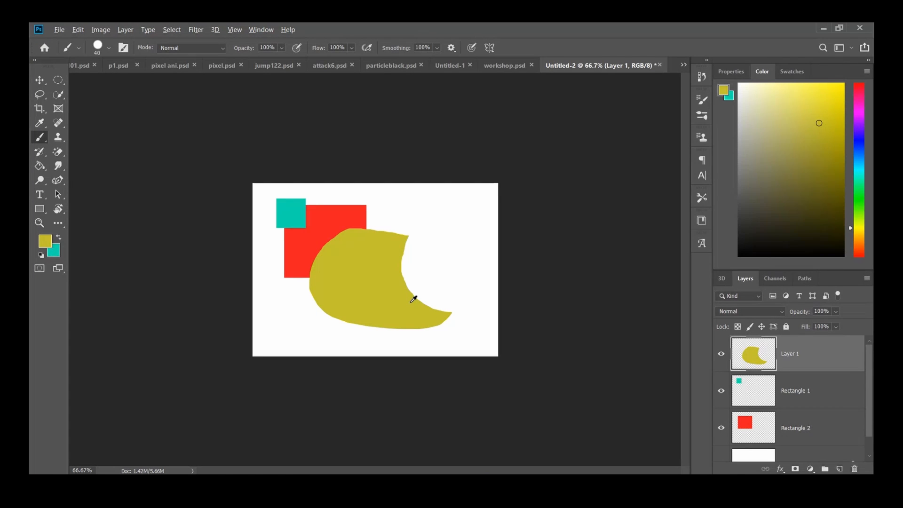
alt+scroll(416, 287, up, 3)
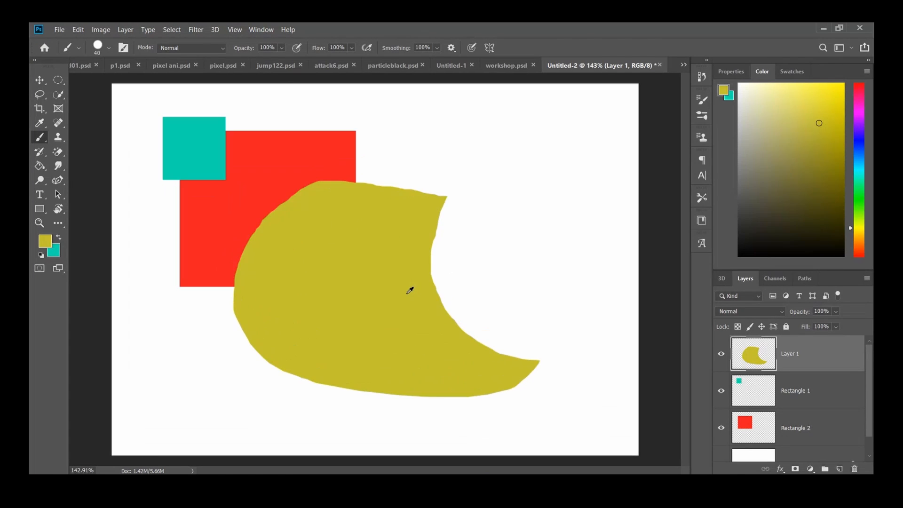
right_click(41, 139)
click(59, 140)
click(109, 48)
drag(117, 84, 115, 83)
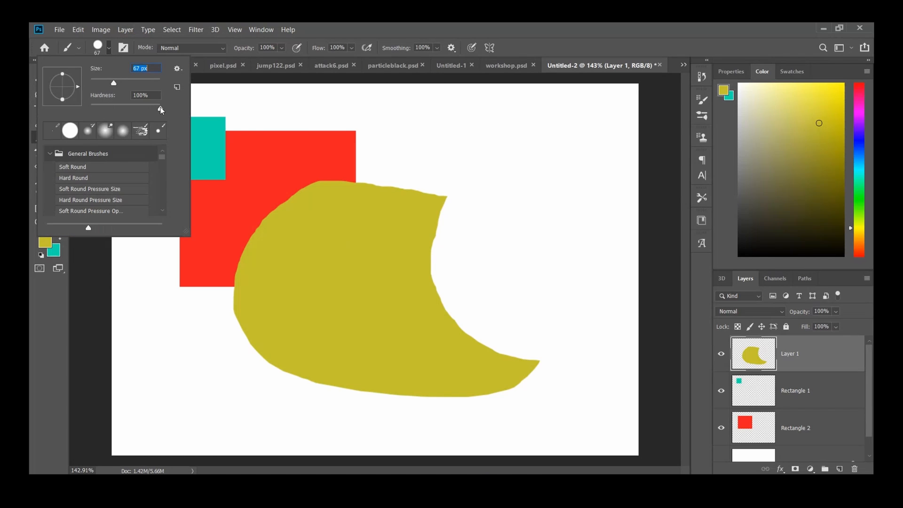
click(160, 109)
Paint a curved yellow test stroke beside the crescent, and further strokes around it with brush smoothing set to 0%.
click(499, 148)
mouse_move(499, 148)
mouse_down()
mouse_move(558, 209)
mouse_move(525, 268)
mouse_up()
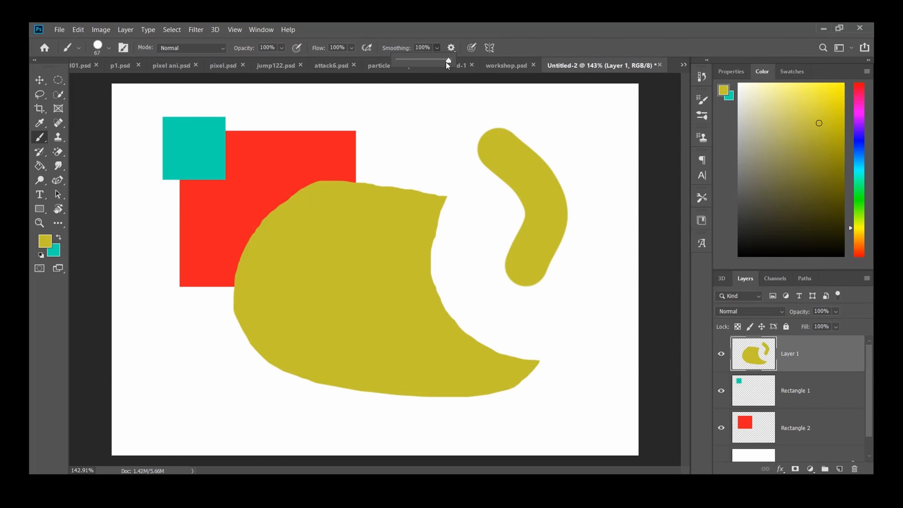
drag(433, 61, 391, 60)
mouse_move(427, 139)
mouse_down()
mouse_move(434, 181)
mouse_move(471, 264)
mouse_move(525, 347)
mouse_move(600, 258)
mouse_up()
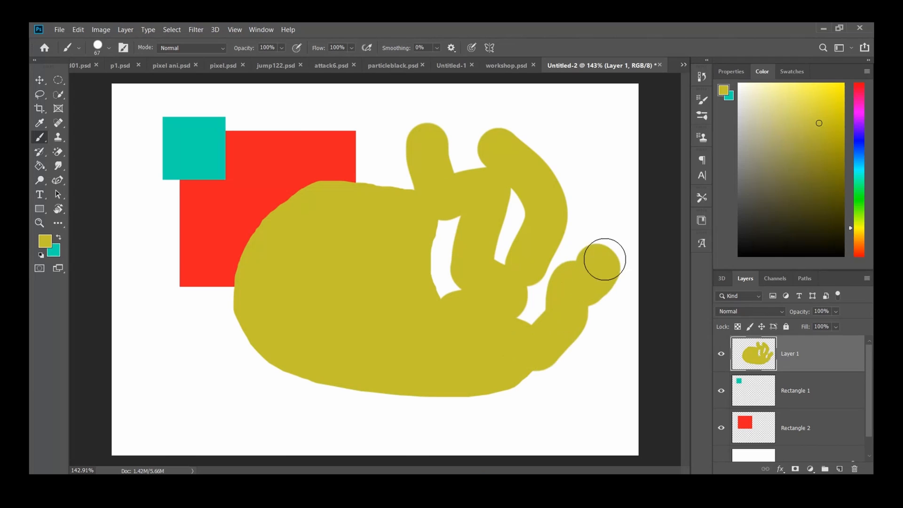
drag(149, 312, 267, 412)
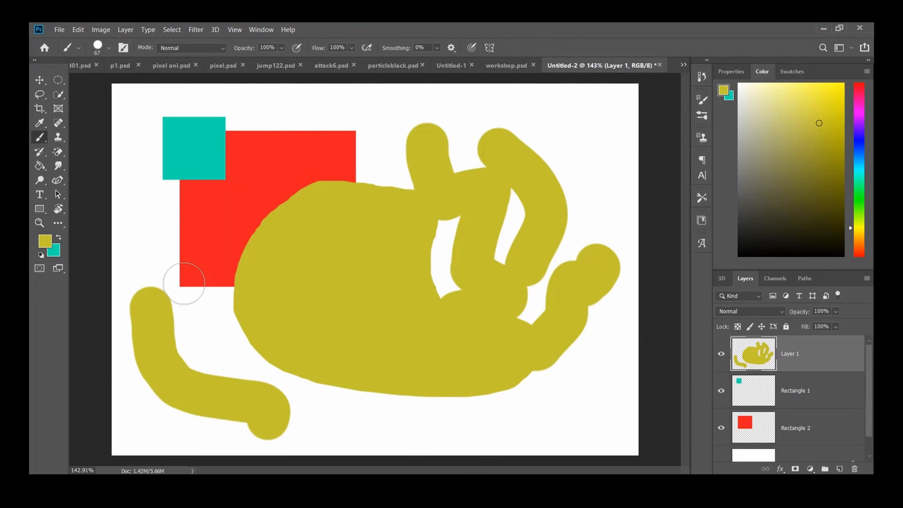
Set brush smoothing to 100% and paint a curved yellow test stroke across the teal and red squares.
click(436, 47)
drag(436, 60, 521, 68)
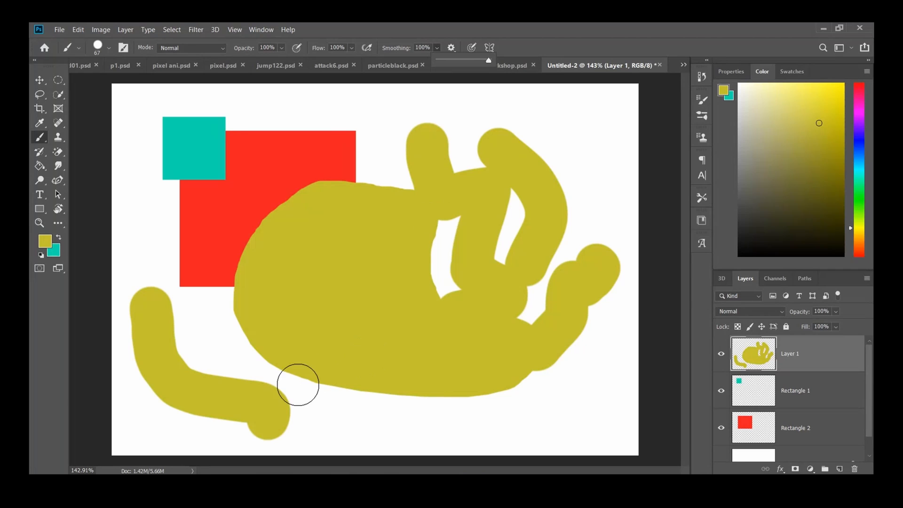
mouse_move(256, 106)
mouse_down()
mouse_move(184, 144)
mouse_move(211, 254)
mouse_move(235, 252)
mouse_up()
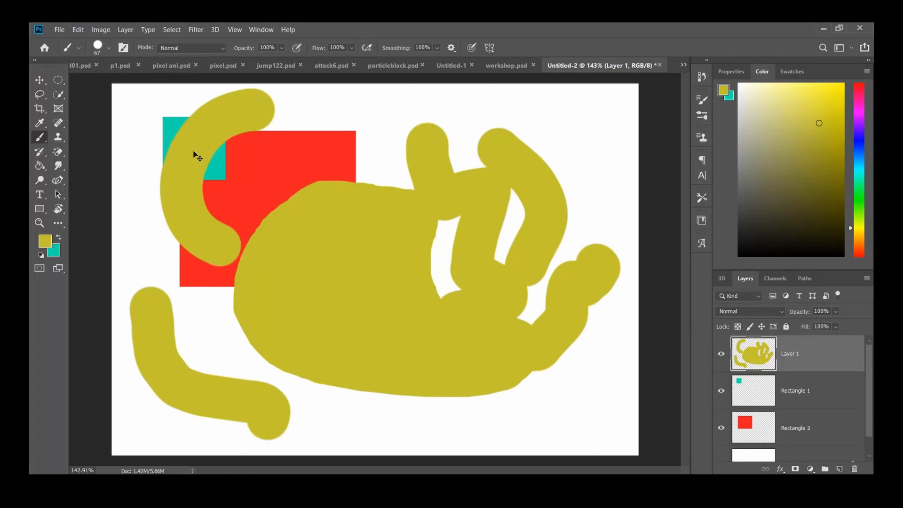
Undo all the yellow brush test strokes on Layer 1.
key(ctrl+z)
key(ctrl+z)
key(ctrl+z)
key(ctrl+z)
key(ctrl+z)
key(ctrl+z)
Set the foreground colour to blue and paint a looping test stroke over the crescent with brush hardness at 0%.
click(859, 151)
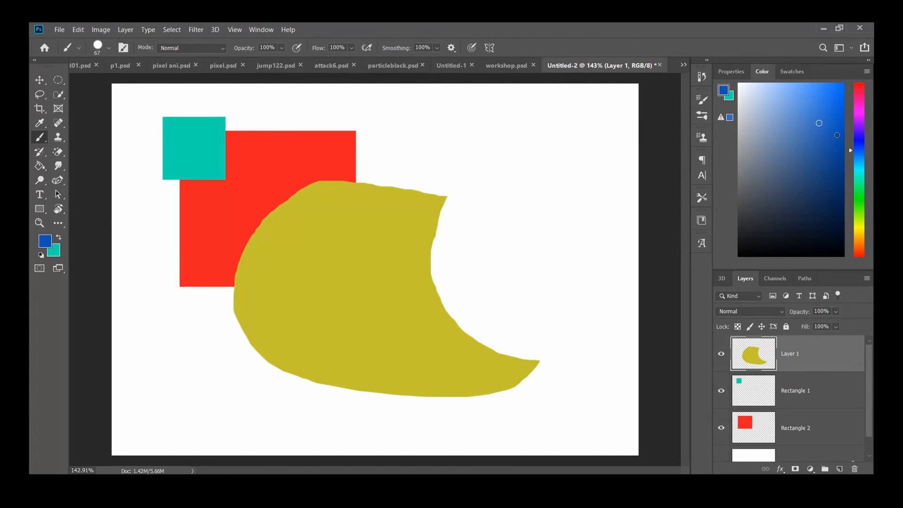
click(110, 48)
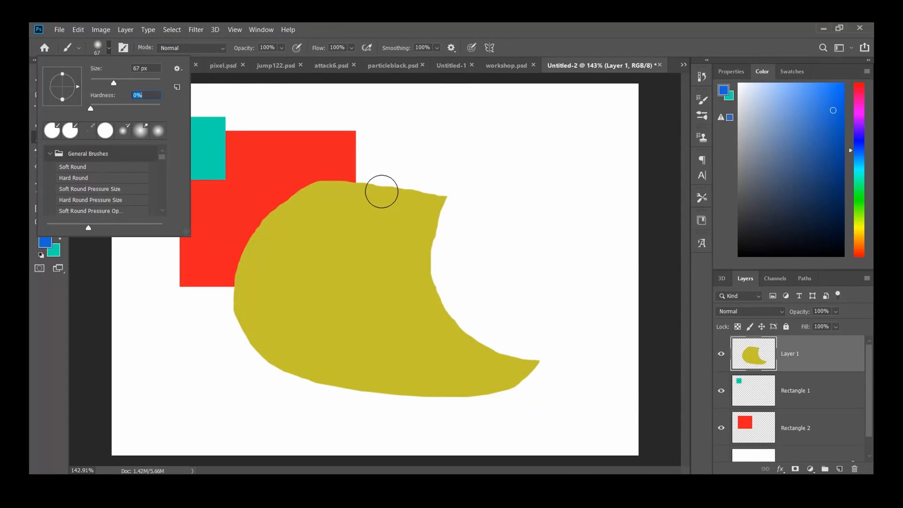
mouse_move(447, 125)
mouse_down()
mouse_move(482, 151)
mouse_move(511, 268)
mouse_move(413, 244)
mouse_move(486, 181)
mouse_move(574, 213)
mouse_move(557, 206)
mouse_move(554, 338)
mouse_move(532, 306)
mouse_up()
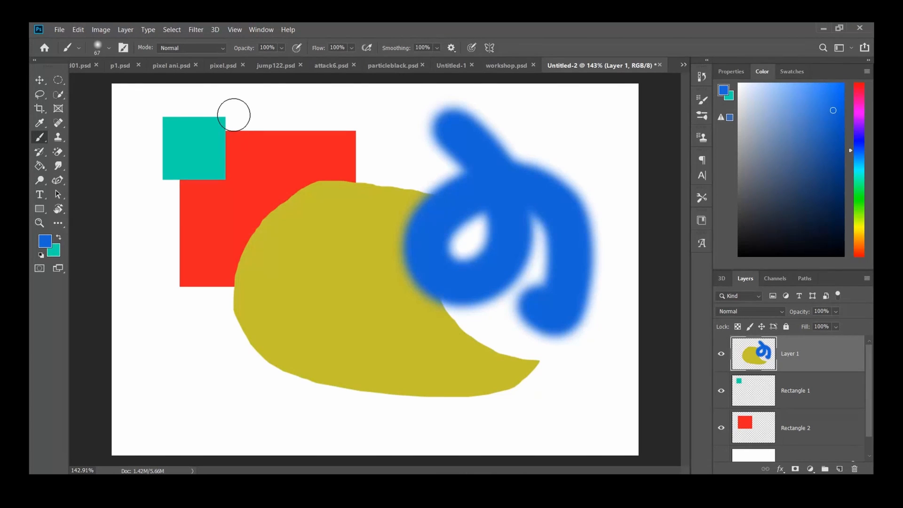
Reduce the brush size to 40 px for another short blue test stroke, and delete Layer 1.
key(bracketleft)
key(bracketleft)
key(bracketleft)
key(bracketleft)
key(bracketleft)
drag(469, 236, 464, 247)
drag(842, 352, 855, 469)
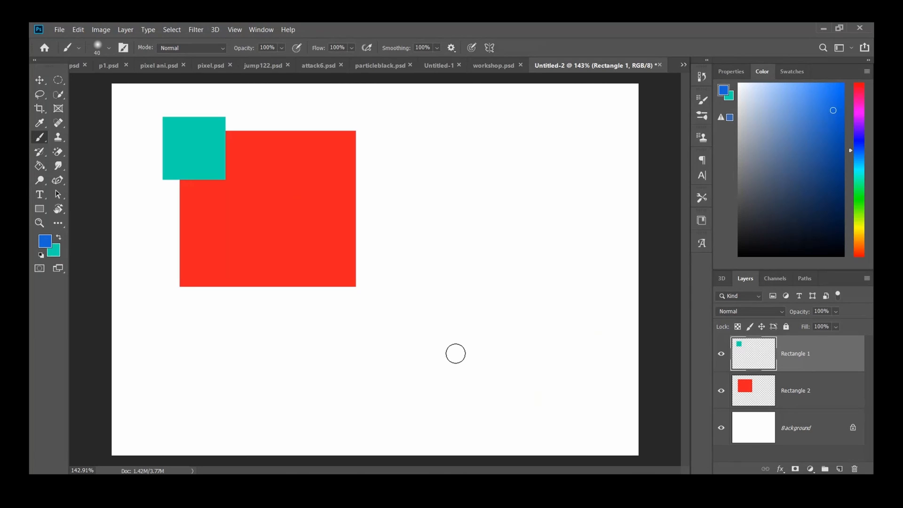
Using the Pencil tool enlarged to 45 px, draw a blue curve shaped like a 6 beside the red square on the Rectangle 1 layer.
right_click(40, 139)
click(80, 147)
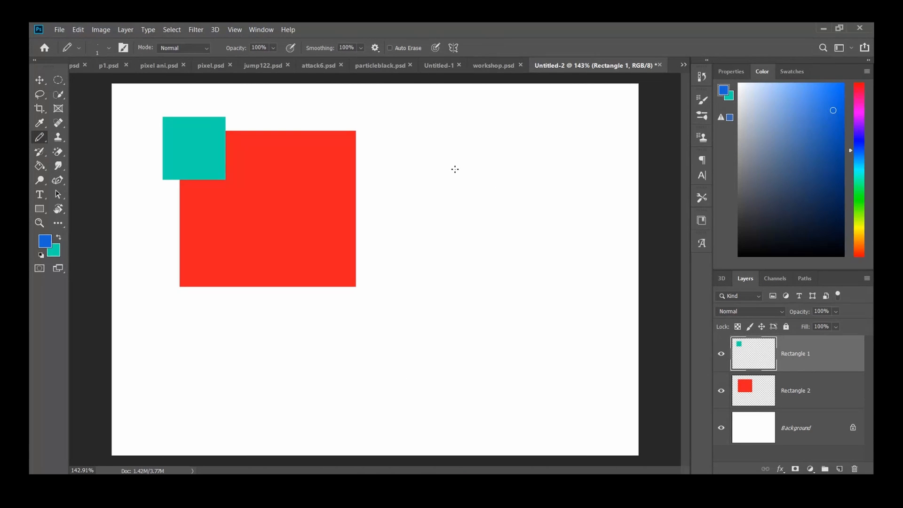
key(bracketright)
key(bracketright)
key(bracketright)
key(bracketright)
key(bracketright)
key(bracketright)
key(bracketright)
key(bracketright)
key(bracketright)
key(bracketright)
key(bracketright)
mouse_move(456, 154)
mouse_down()
mouse_move(401, 212)
mouse_move(399, 275)
mouse_move(437, 307)
mouse_move(504, 233)
mouse_move(452, 240)
mouse_move(468, 207)
mouse_up()
click(109, 47)
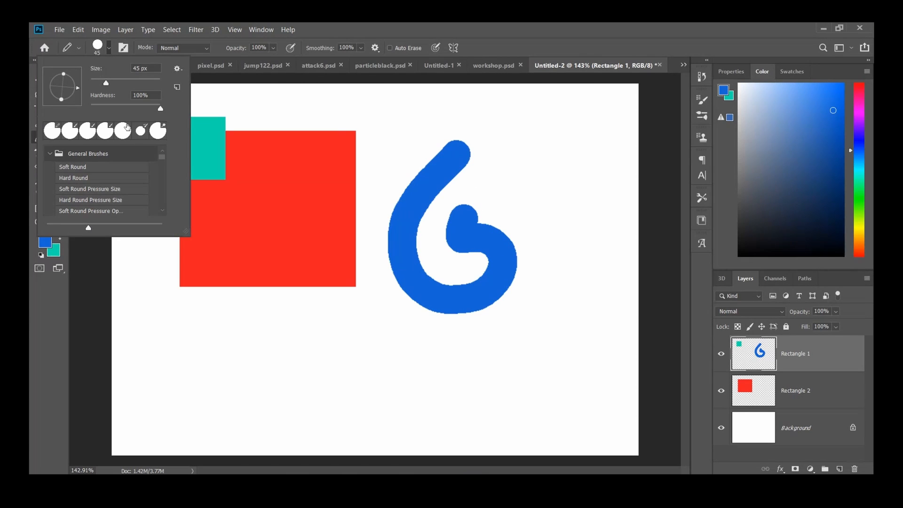
key(Escape)
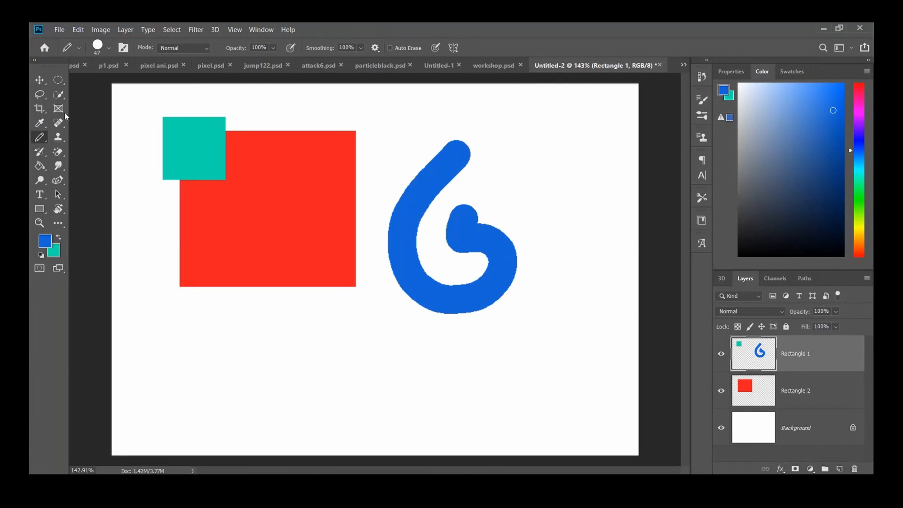
Draw a wide elliptical marquee selection below the red square and add a new layer above Rectangle 1.
click(40, 166)
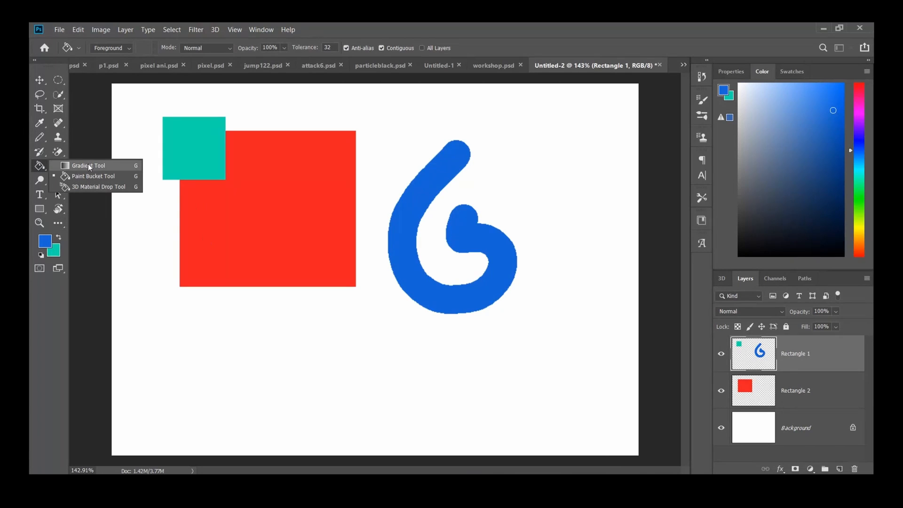
click(58, 107)
click(58, 80)
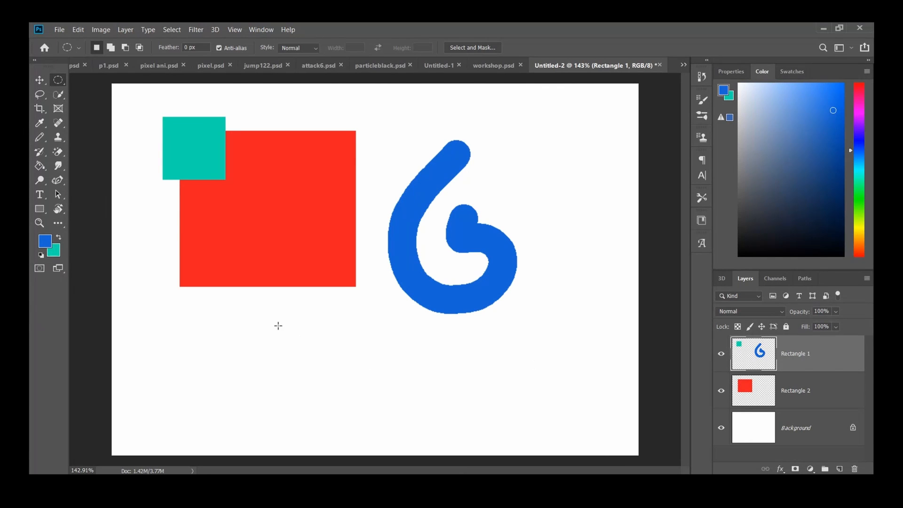
click(61, 81)
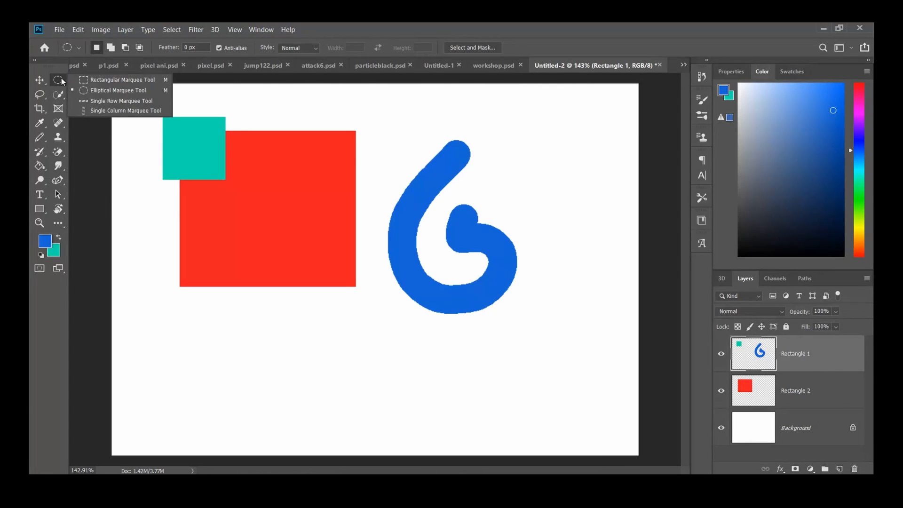
click(59, 85)
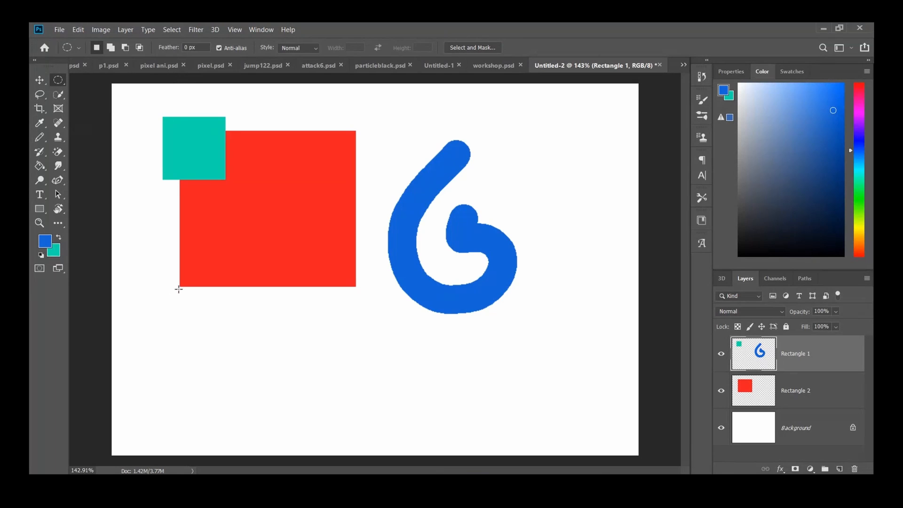
drag(224, 305, 426, 429)
click(839, 469)
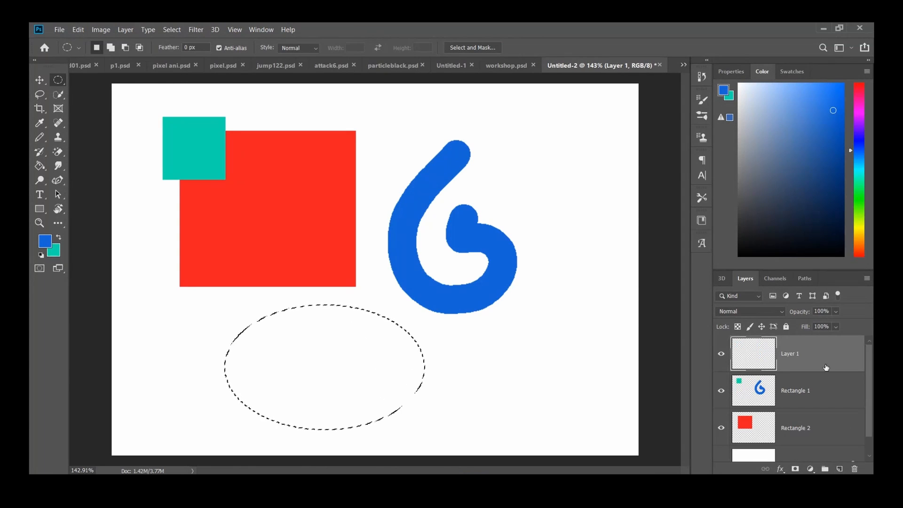
Switch to the Gradient tool and choose the red-to-green gradient preset.
click(39, 167)
click(85, 165)
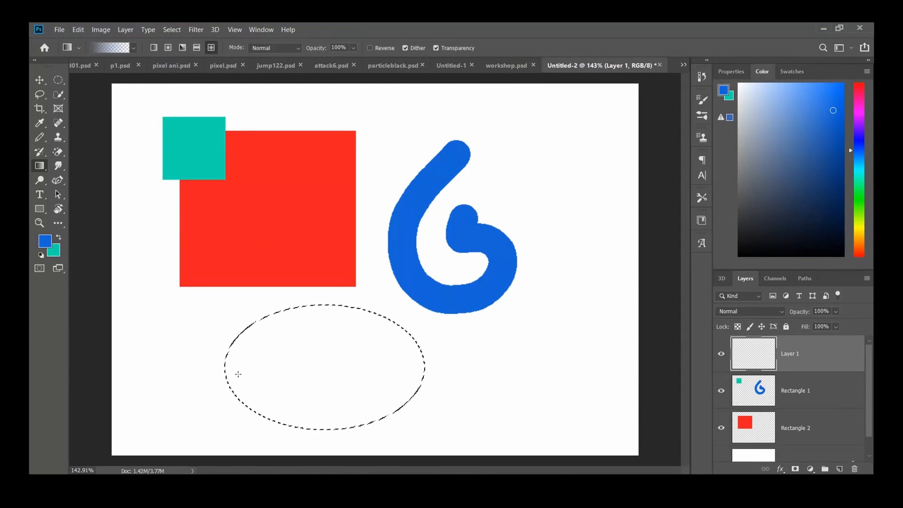
click(133, 49)
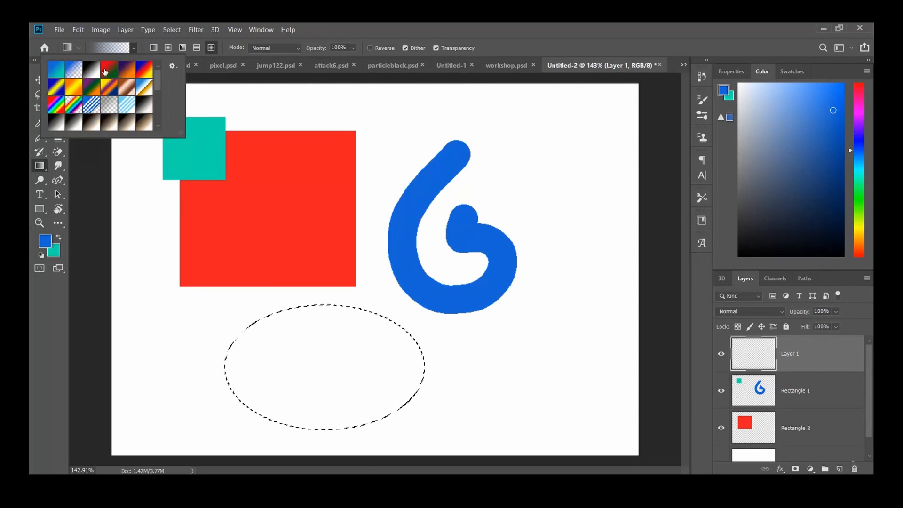
click(113, 76)
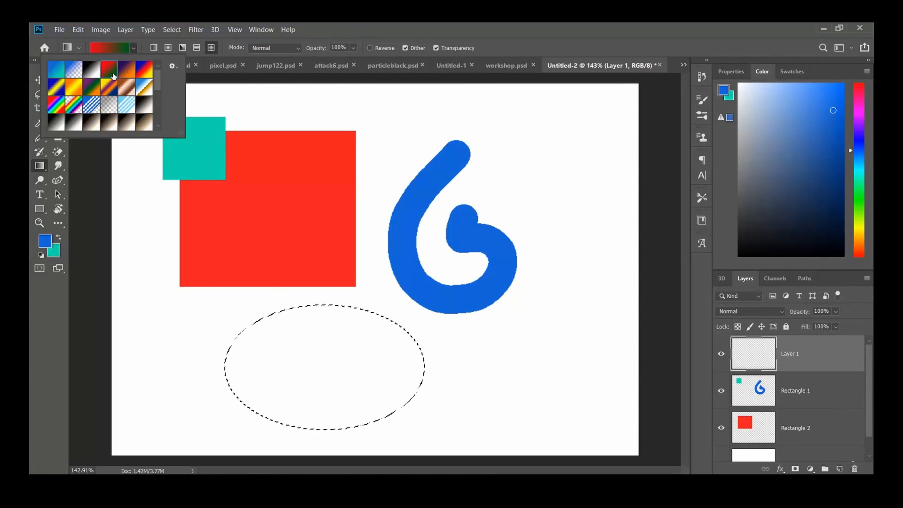
click(32, 325)
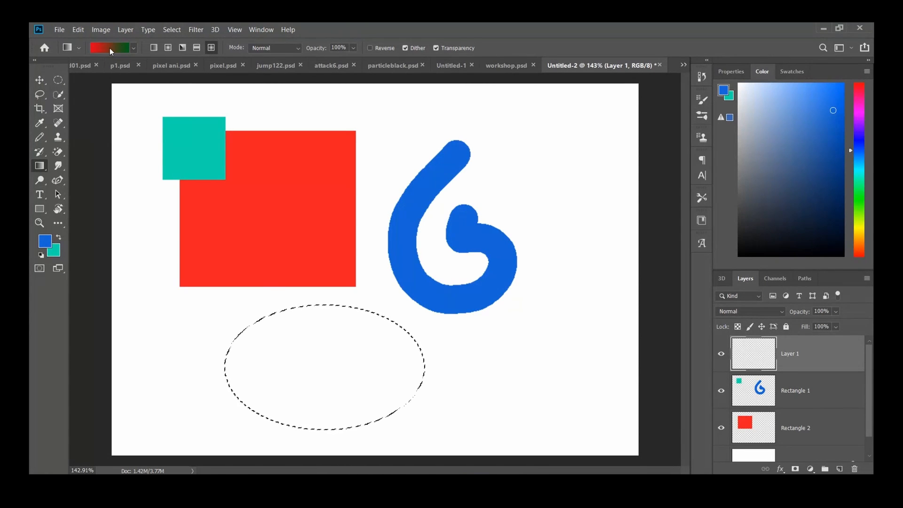
Edit the gradient and set its starting colour stop at location 0% to blue, 2327df.
click(109, 48)
click(505, 354)
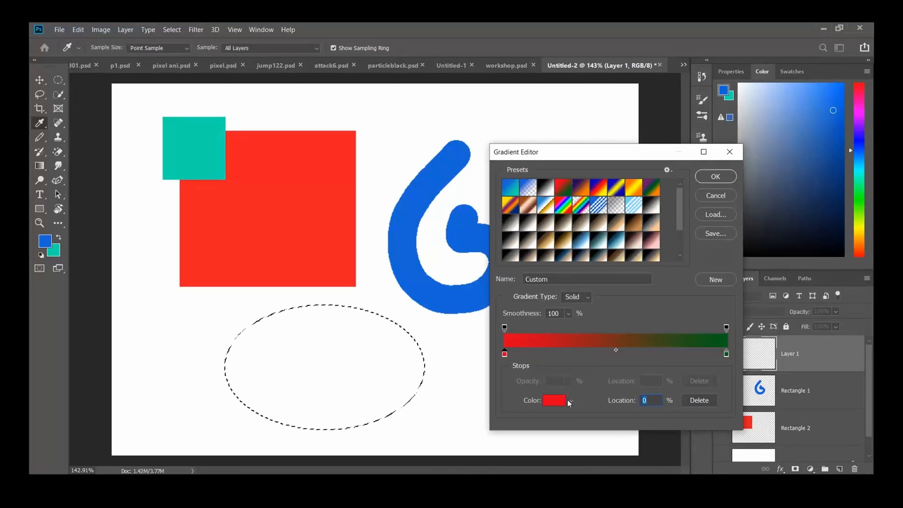
click(569, 401)
click(554, 399)
click(640, 232)
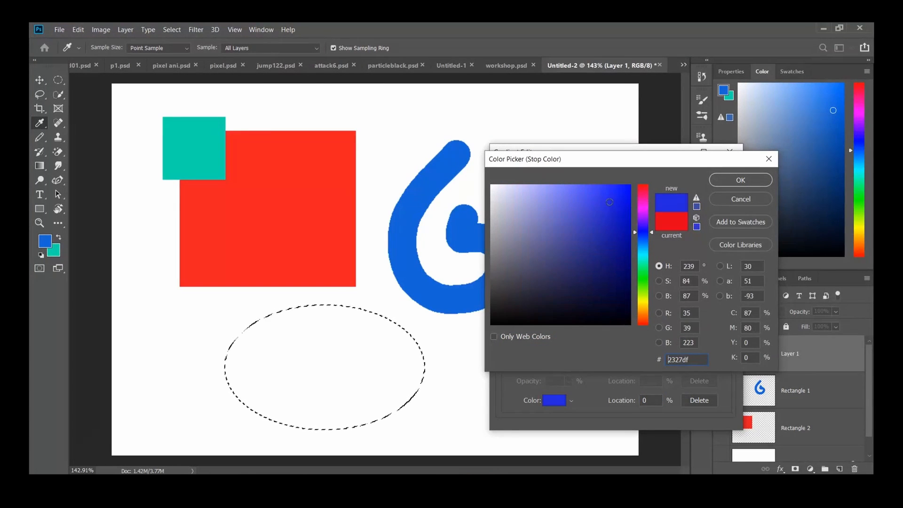
click(741, 180)
Set the gradient's end colour stop at location 100% to bright yellow and accept the edited gradient.
click(726, 352)
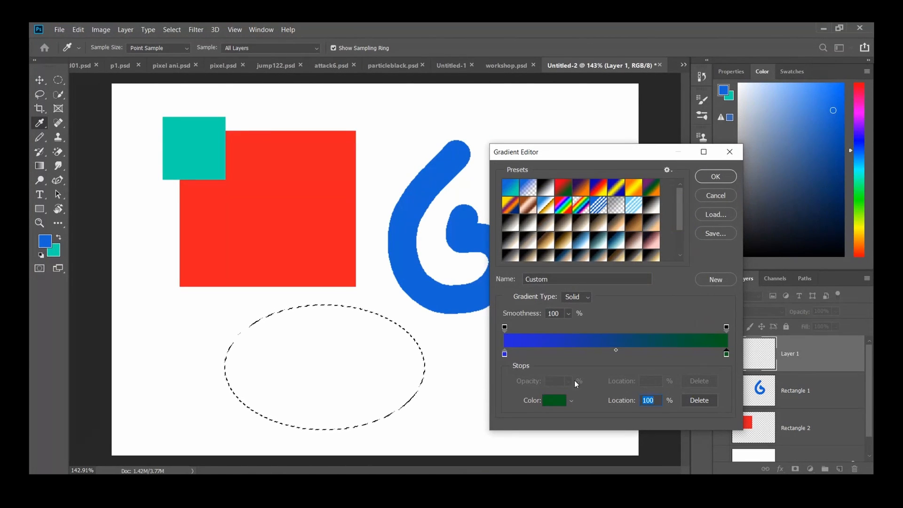
click(554, 400)
drag(643, 280, 645, 303)
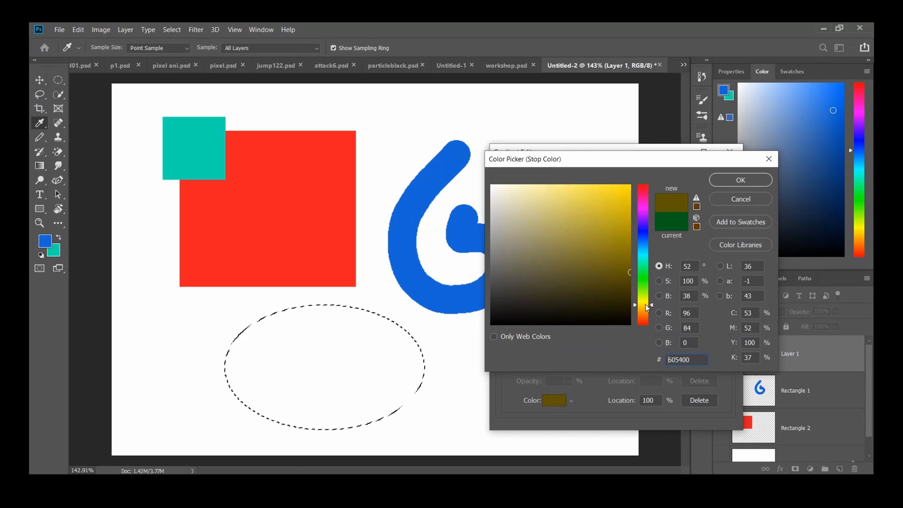
click(629, 186)
click(731, 181)
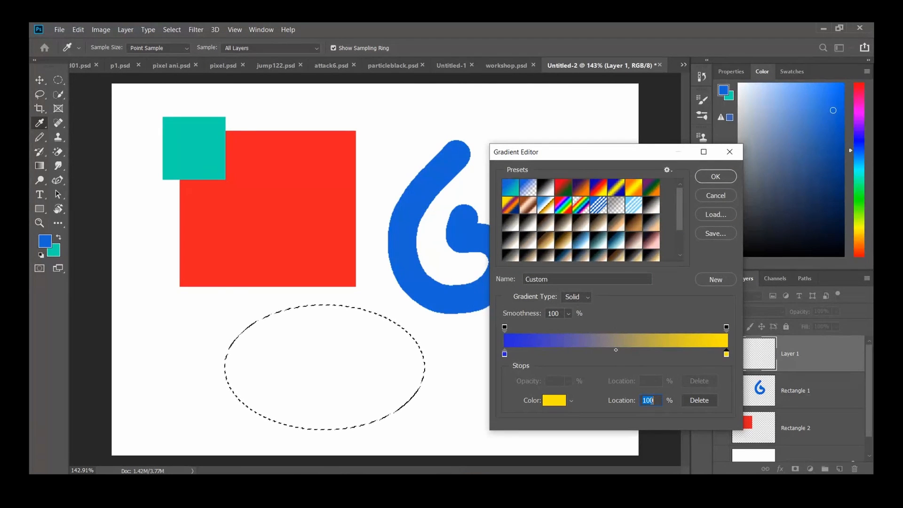
click(727, 181)
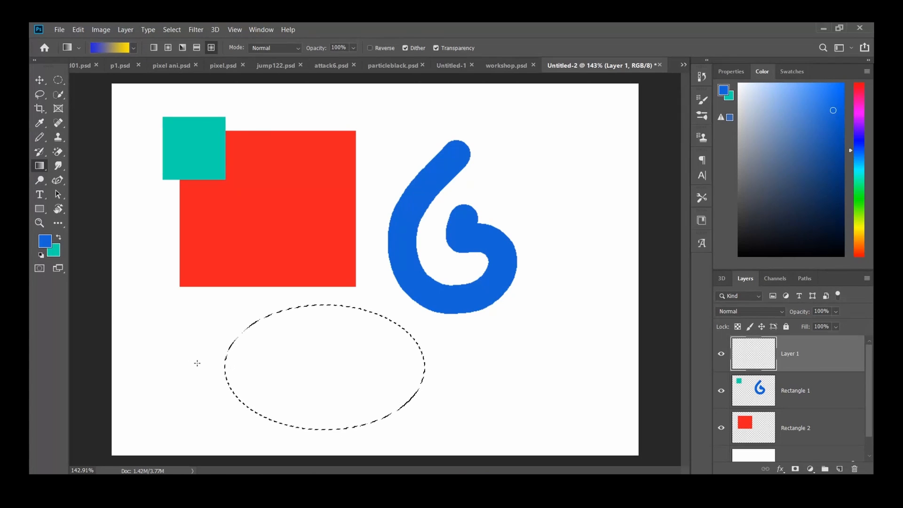
Fill the elliptical selection with the blue-to-yellow diamond gradient, and replace it with a radial one starting from the ellipse's centre.
drag(411, 364, 412, 364)
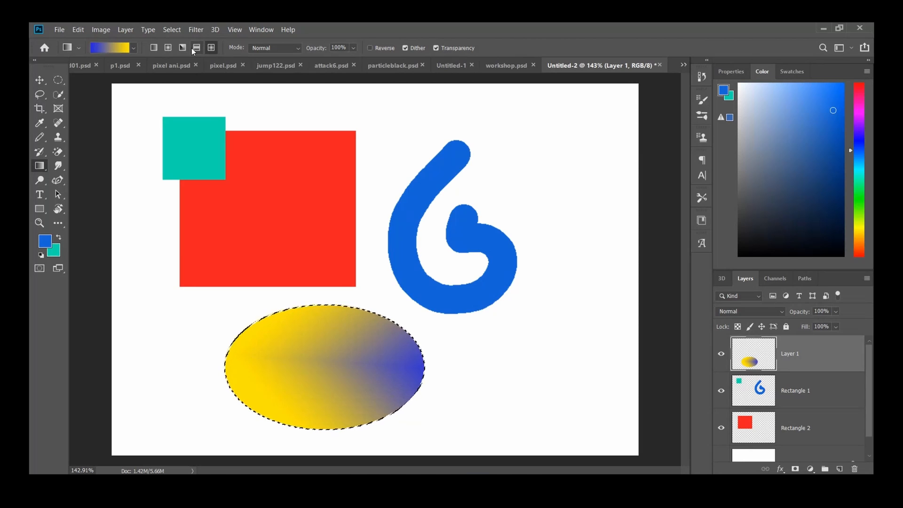
click(167, 47)
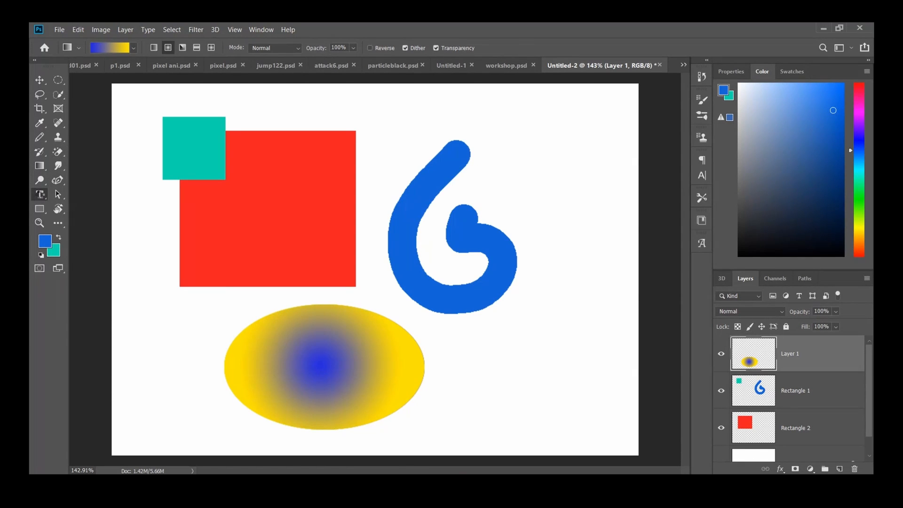
Select the teal square and the blue curve together on the Rectangle 1 layer with the Quick Selection tool.
click(40, 195)
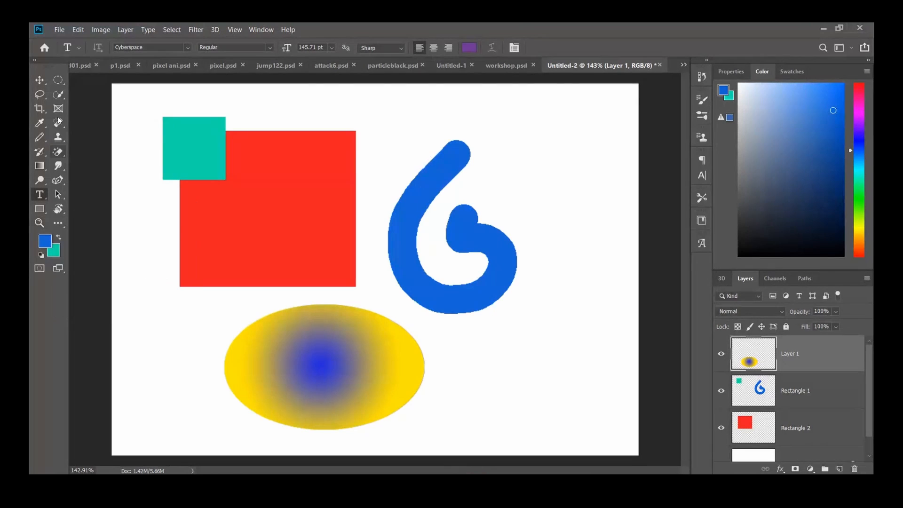
click(59, 98)
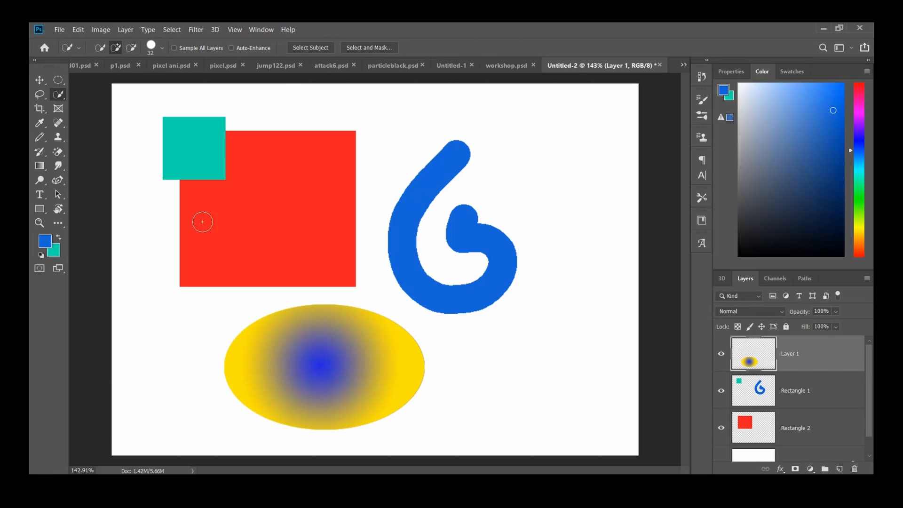
key(ctrl+d)
click(812, 397)
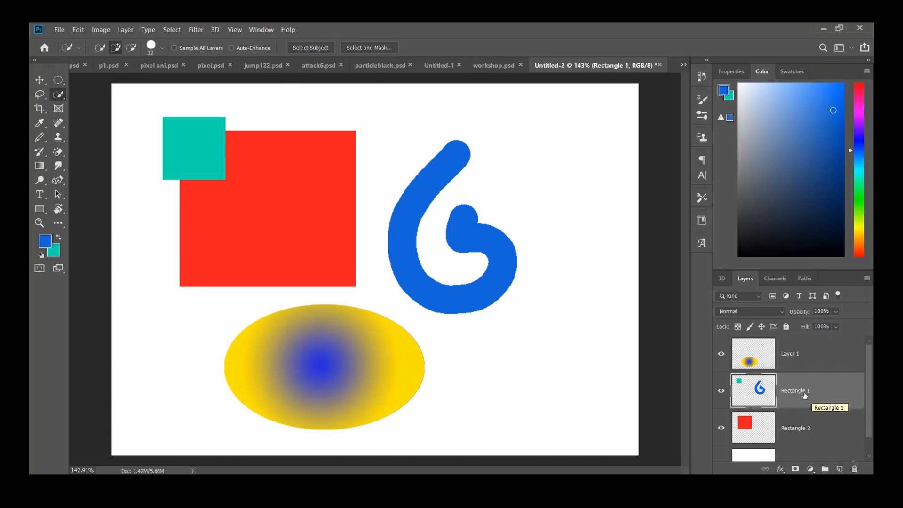
mouse_move(459, 150)
mouse_down()
mouse_move(440, 158)
mouse_move(404, 218)
mouse_move(423, 329)
mouse_move(534, 366)
mouse_up()
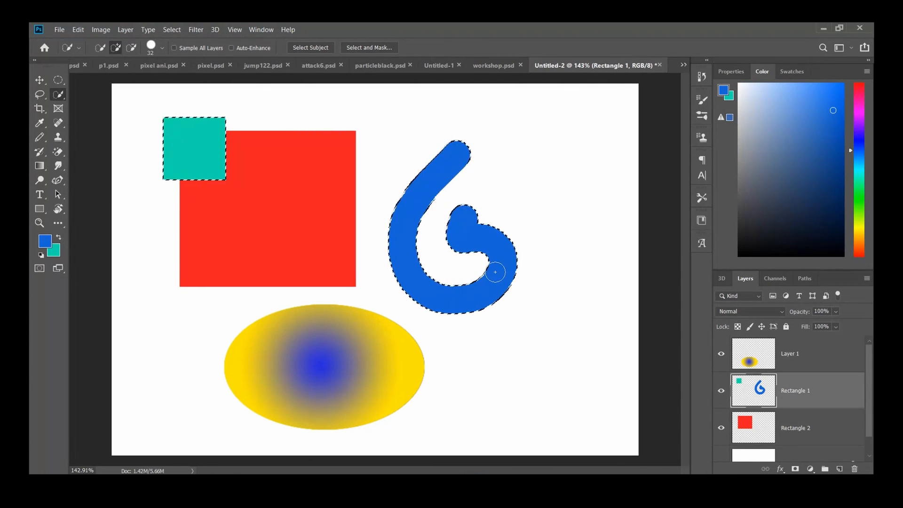
Clear the selection, quick-select only the blue curve, and deselect it again.
key(ctrl+d)
click(452, 155)
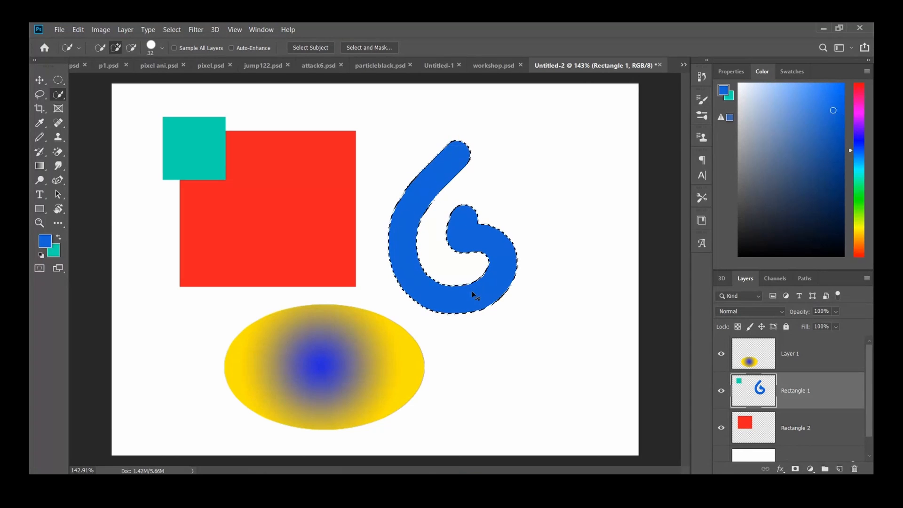
key(ctrl+d)
Load the gradient ellipse on Layer 1 as a selection from the layer's contents, and deselect it.
click(806, 357)
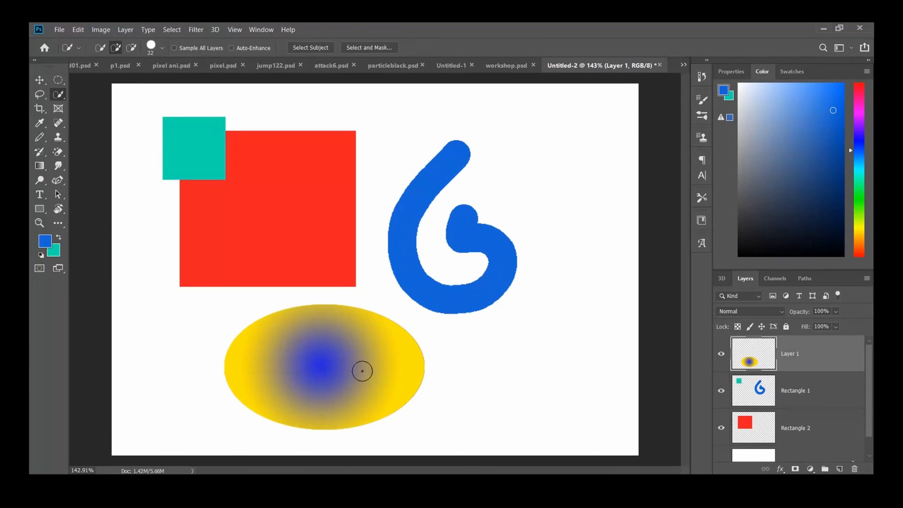
ctrl+click(759, 357)
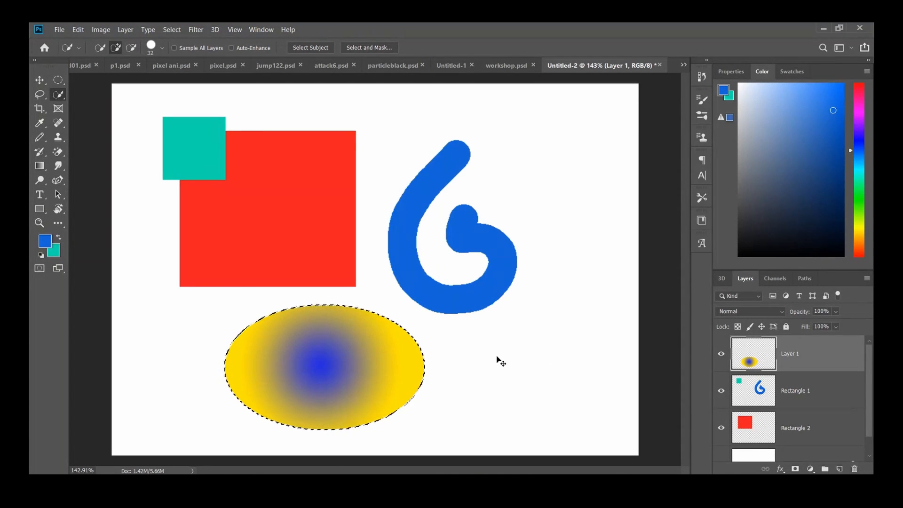
key(ctrl+d)
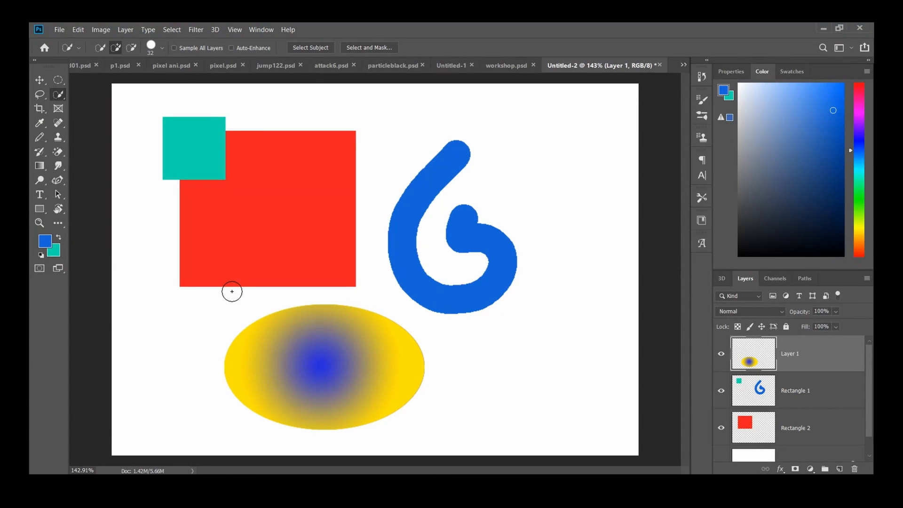
Switch to the Magic Eraser tool and make the Rectangle 2 layer active.
click(59, 151)
click(832, 427)
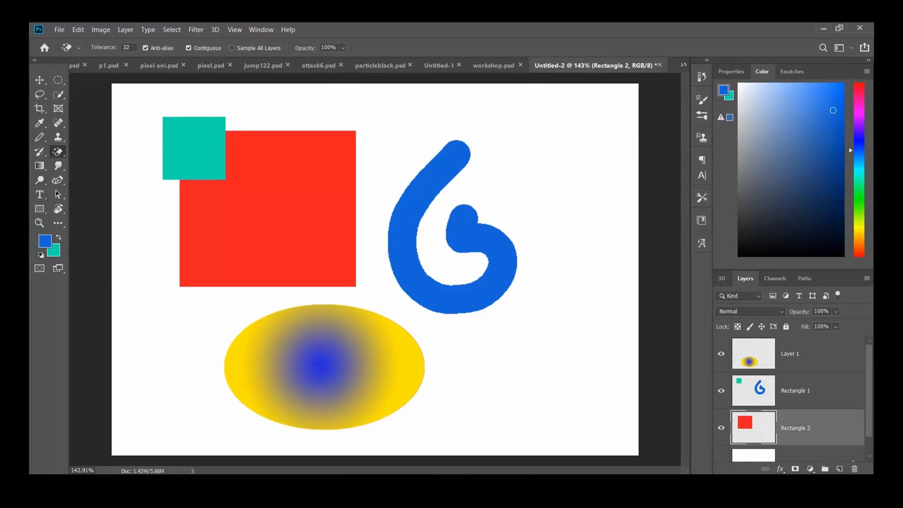
mouse_move(476, 473)
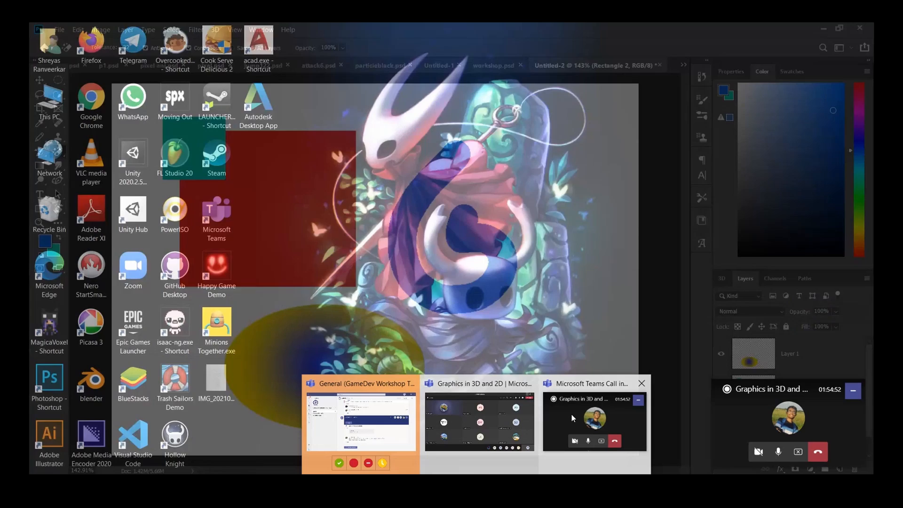
mouse_move(509, 418)
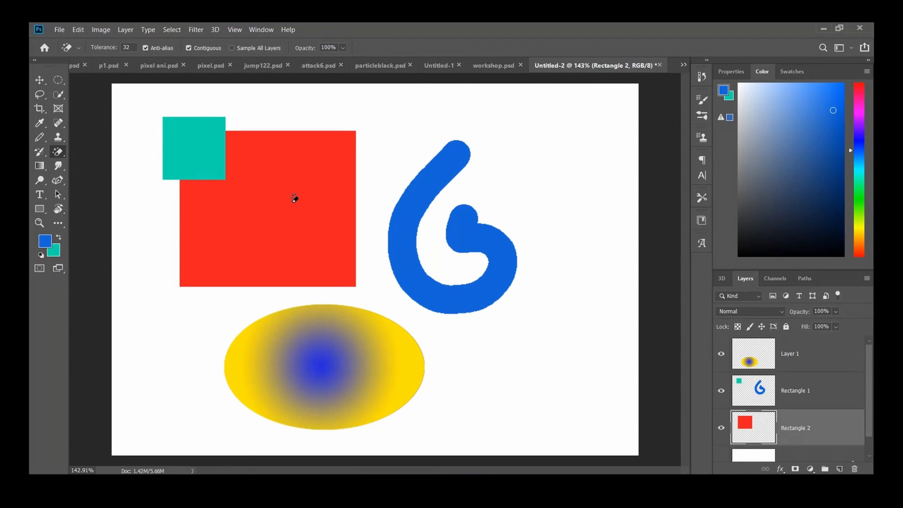
Erase the red rectangle on the Rectangle 2 layer with the Magic Eraser, and undo the erasure.
scroll(802, 426, down, 1)
scroll(808, 414, up, 1)
click(292, 199)
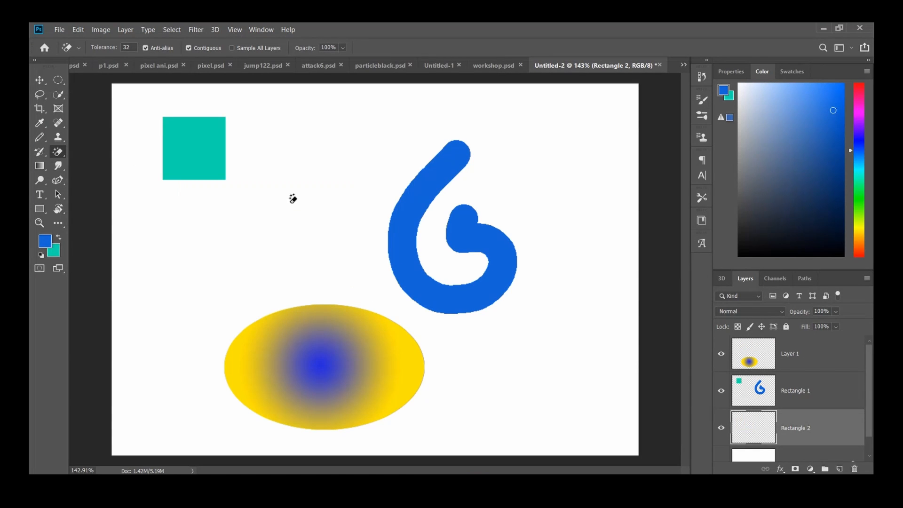
key(ctrl+z)
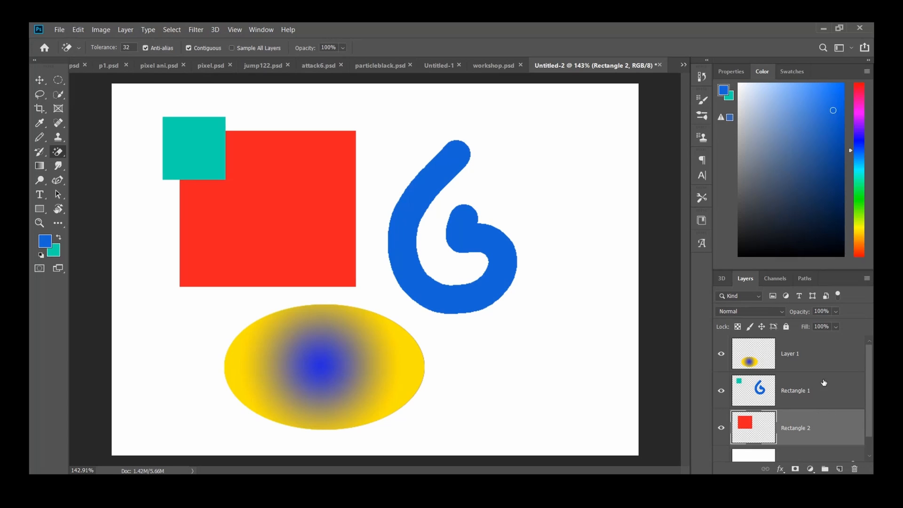
Select the Layer 1, Rectangle 1 and Rectangle 2 layers together and merge them into one layer.
shift+click(816, 358)
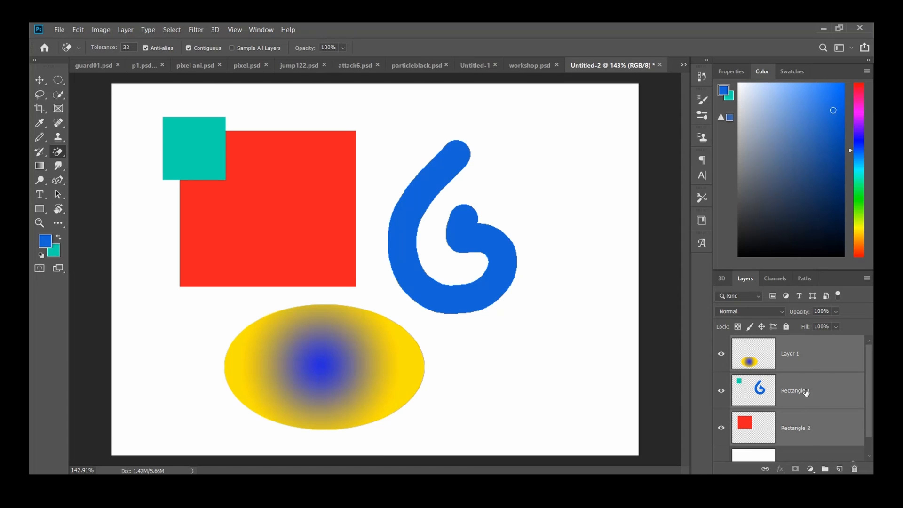
right_click(805, 393)
click(707, 335)
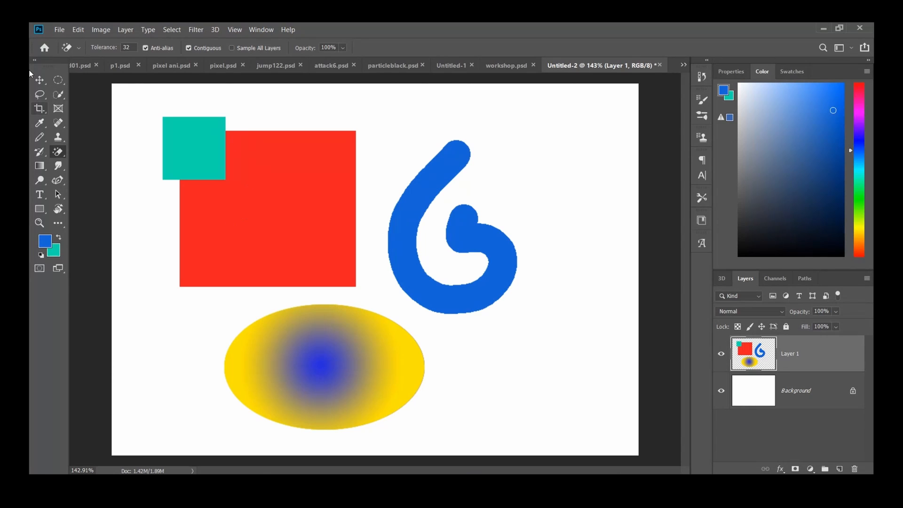
Magic-erase the red rectangle on the merged layer, and undo the erasure.
click(287, 193)
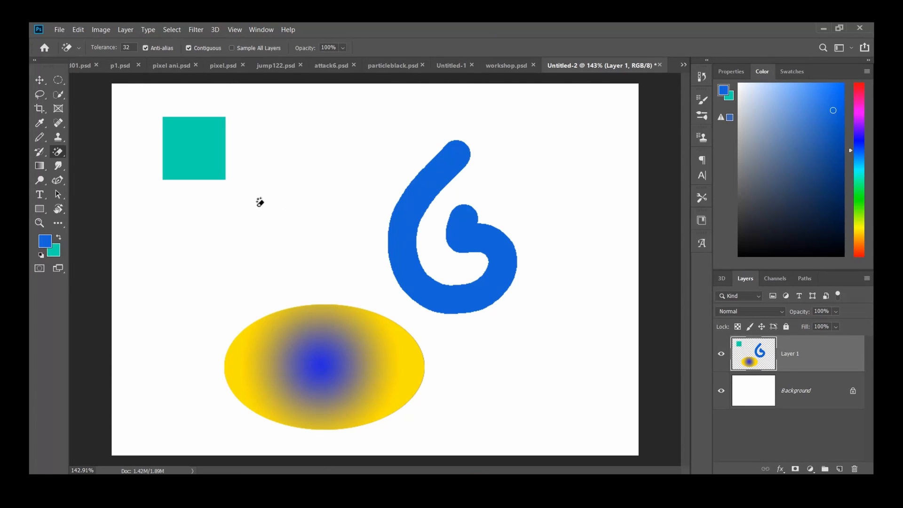
key(ctrl+z)
Delete the merged Layer 1 so only the Background remains, and activate the Curvature Pen tool.
click(39, 80)
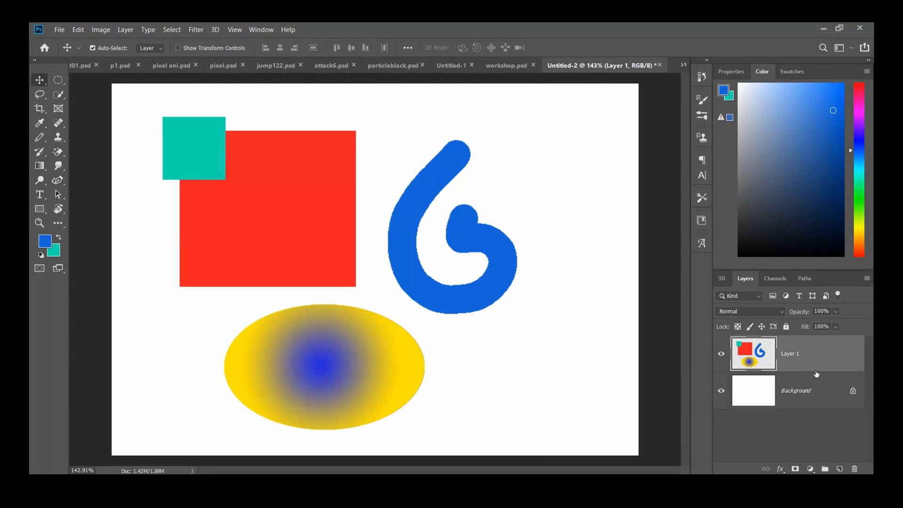
key(Delete)
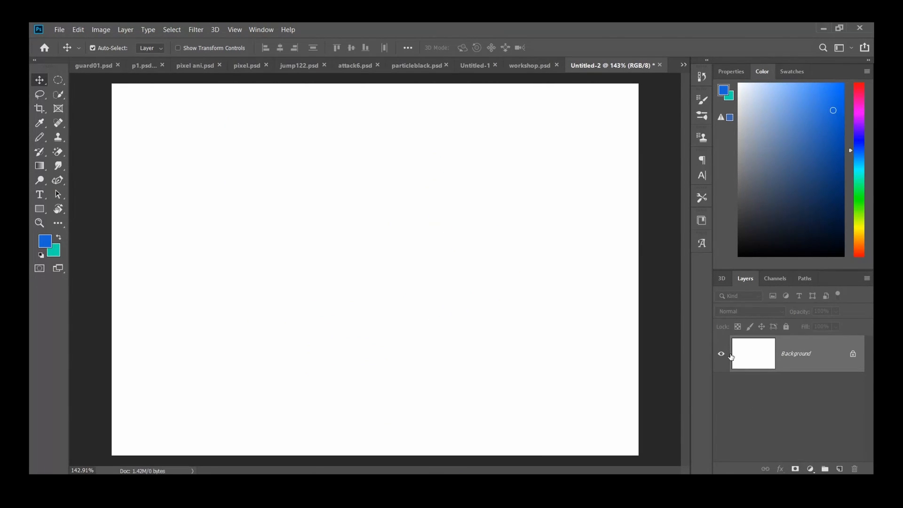
click(57, 182)
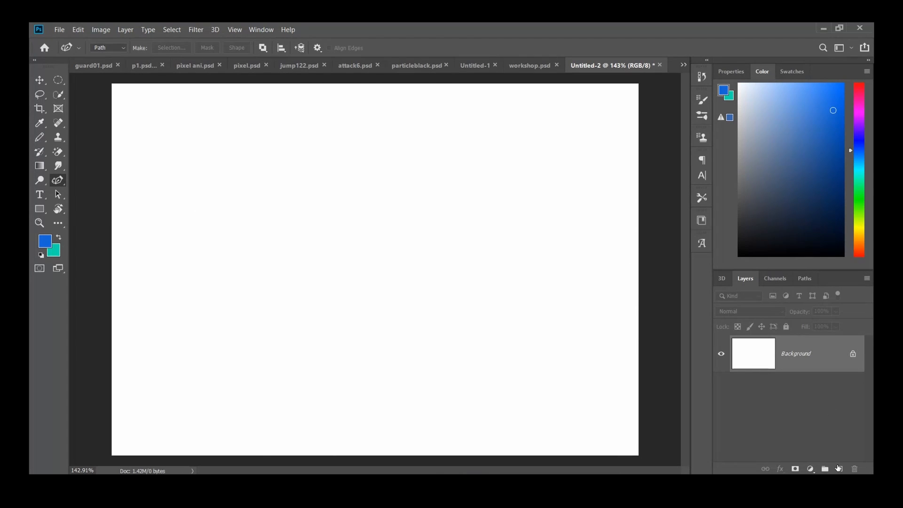
Place the bird sketch image IMG_20210320_174303 from the desktop into the document, centred on the canvas at full canvas height.
click(839, 29)
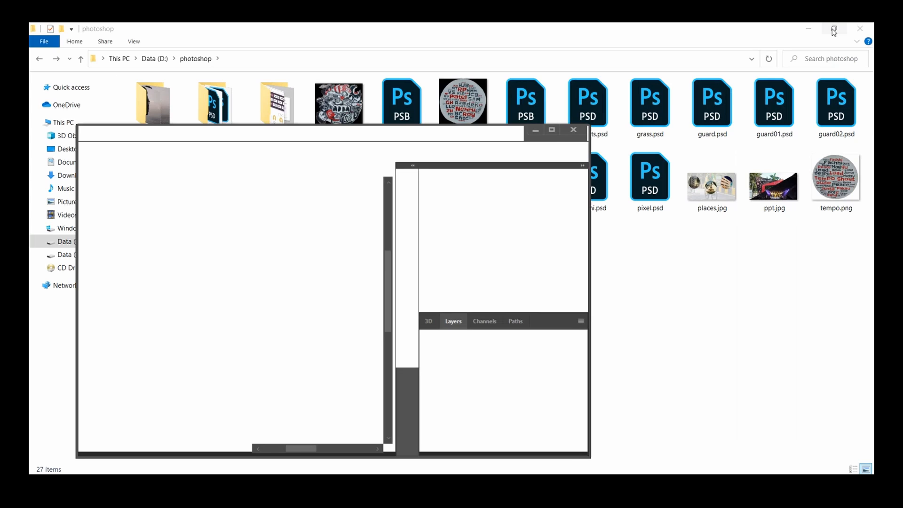
click(812, 29)
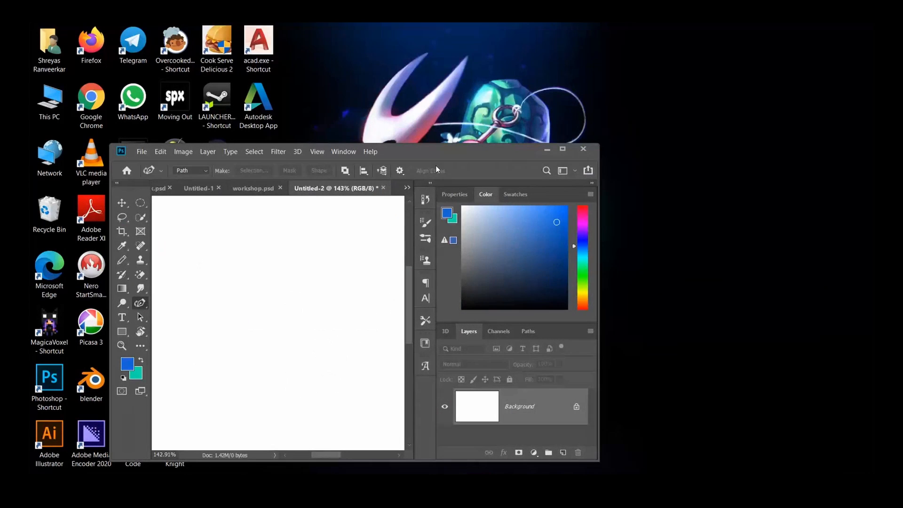
drag(443, 156, 618, 103)
drag(221, 378, 424, 260)
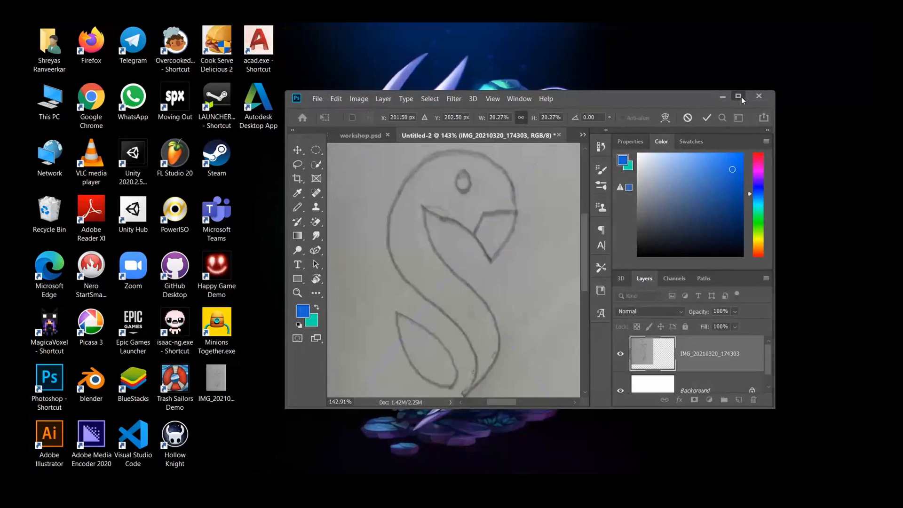
click(739, 96)
drag(299, 242, 452, 302)
key(Return)
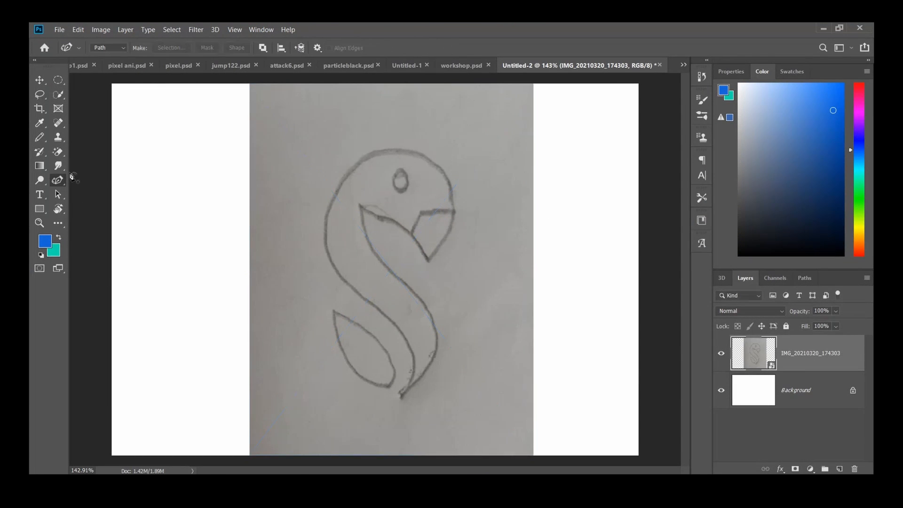
Add a new empty layer above the placed bird sketch.
key(p)
click(41, 79)
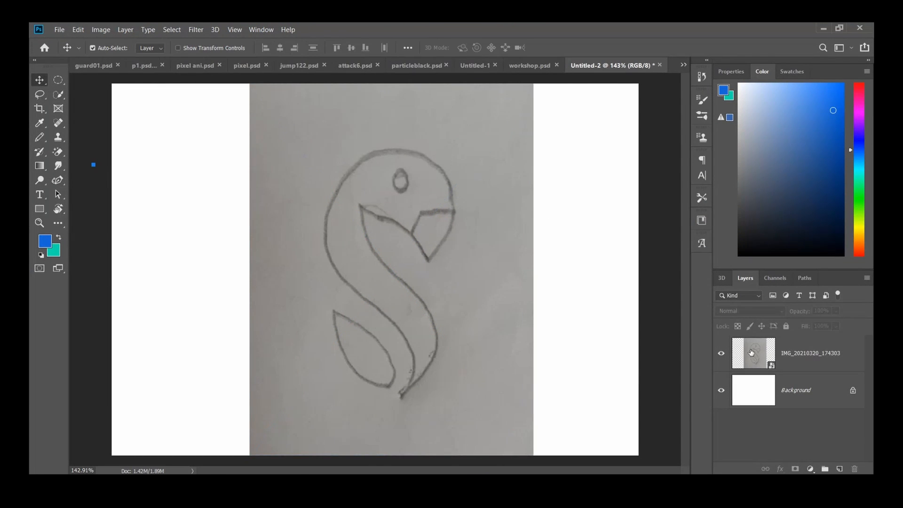
click(839, 469)
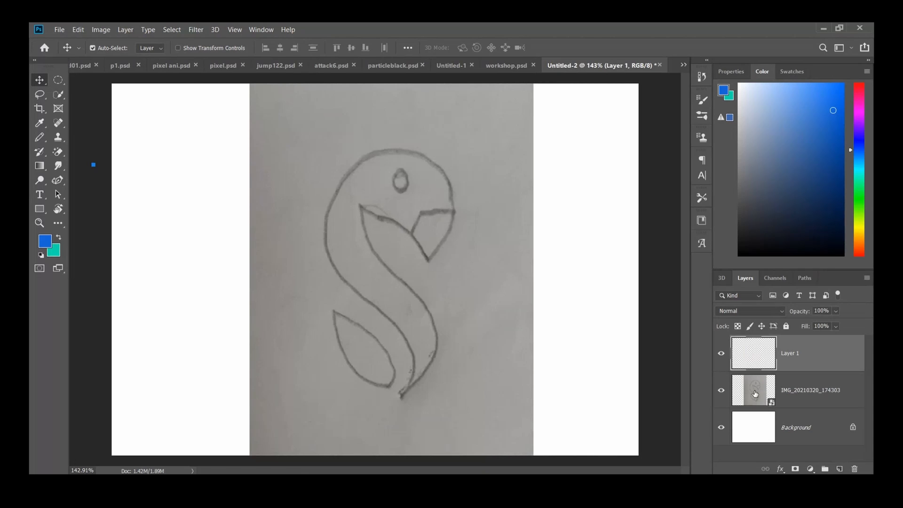
Lock the IMG_20210320_174303 layer, try to move the sketch on the canvas, and unlock the layer again.
click(727, 378)
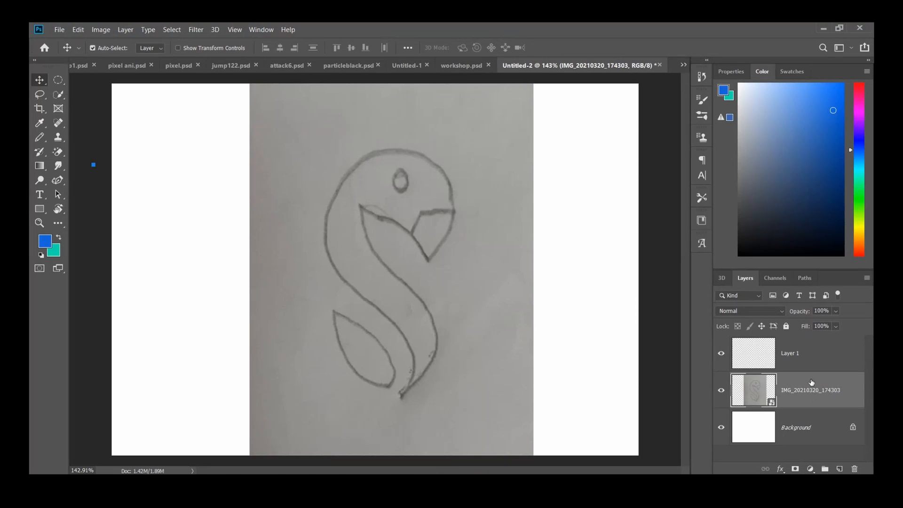
click(785, 326)
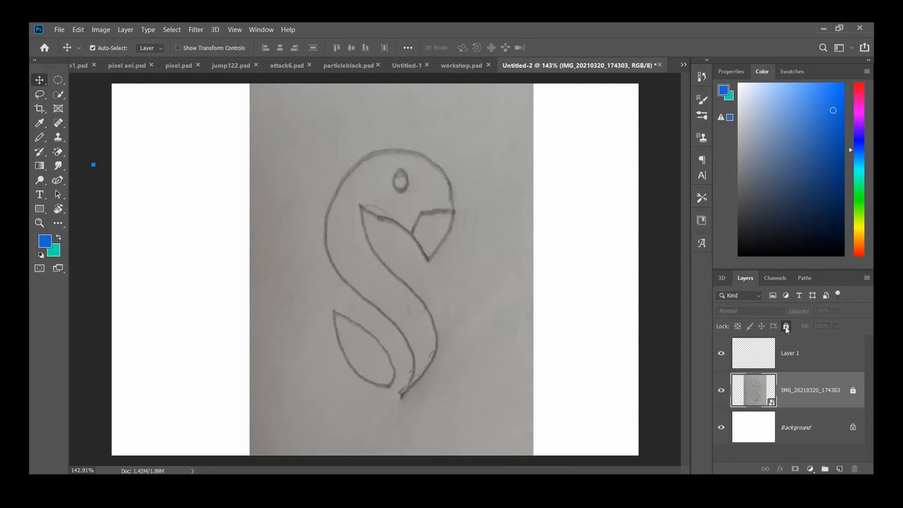
click(433, 228)
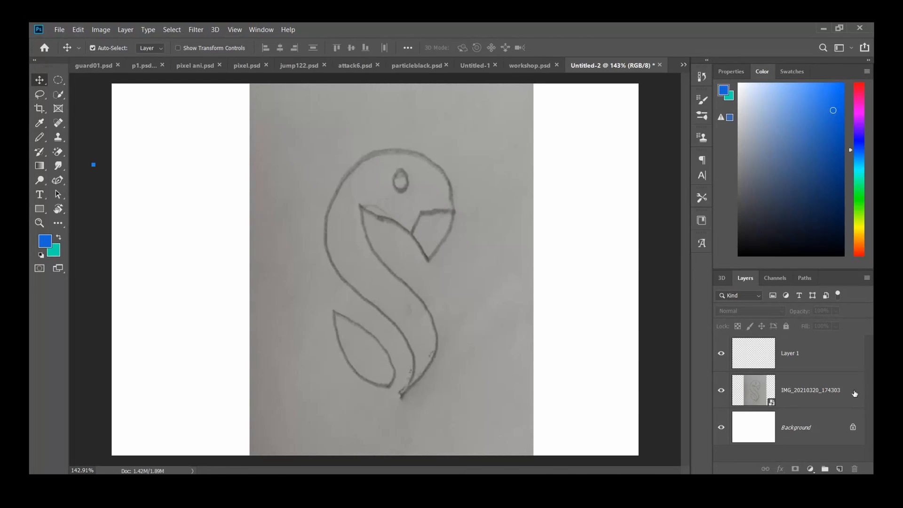
mouse_move(427, 217)
mouse_down()
mouse_move(411, 240)
mouse_move(429, 216)
mouse_up()
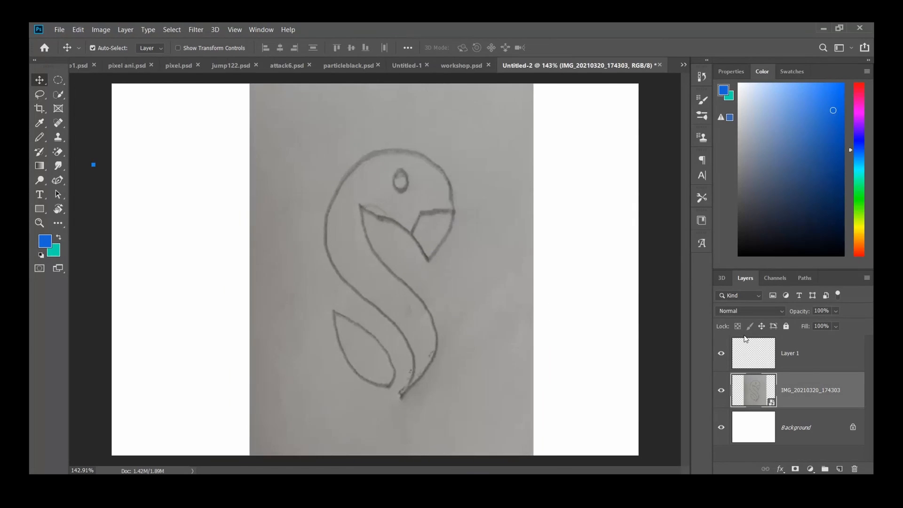
click(786, 327)
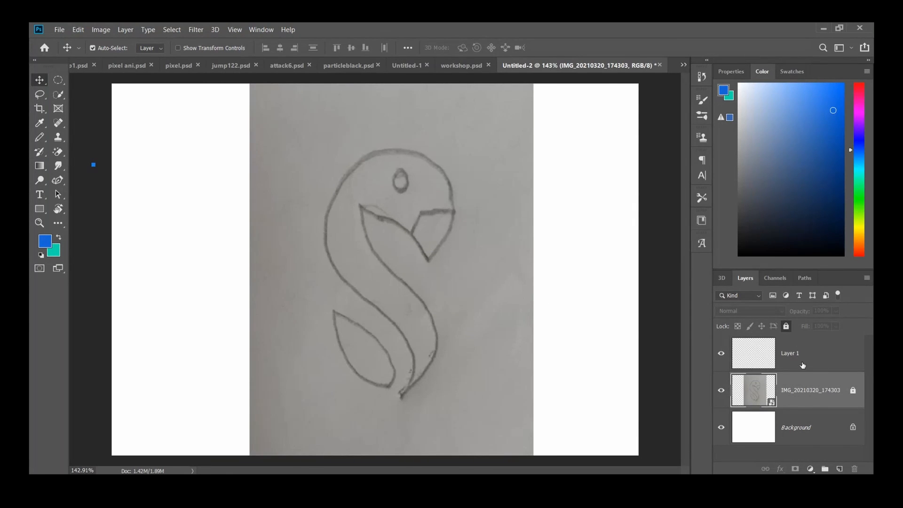
click(786, 326)
Set the sketch layer's opacity to 57%, lock it completely, and make Layer 1 the active layer.
click(825, 323)
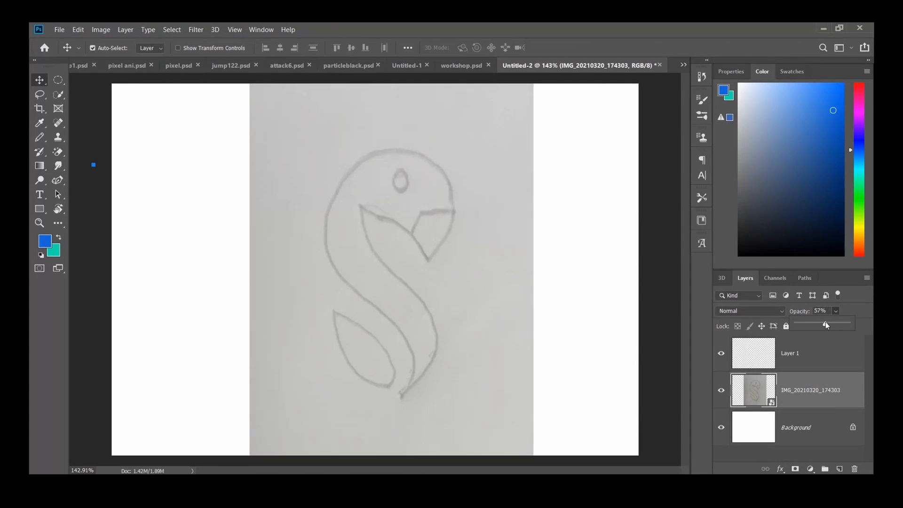
click(786, 326)
click(802, 353)
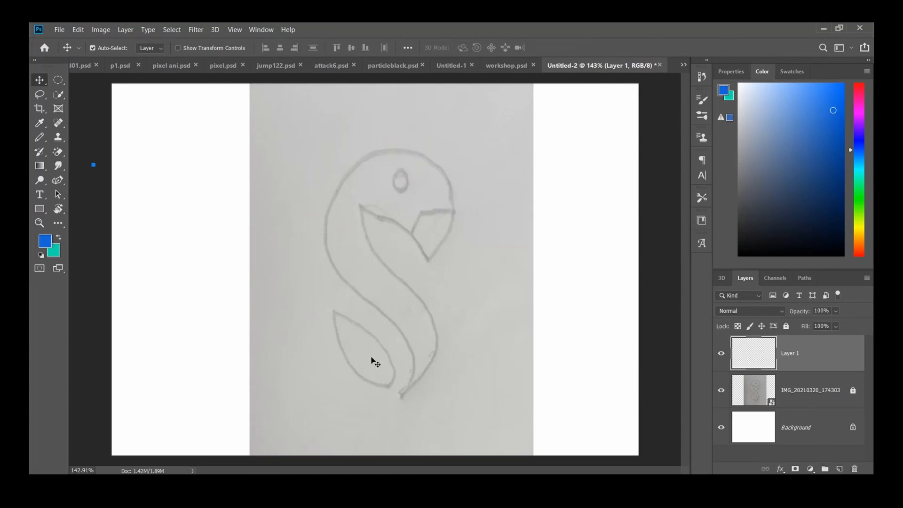
click(58, 180)
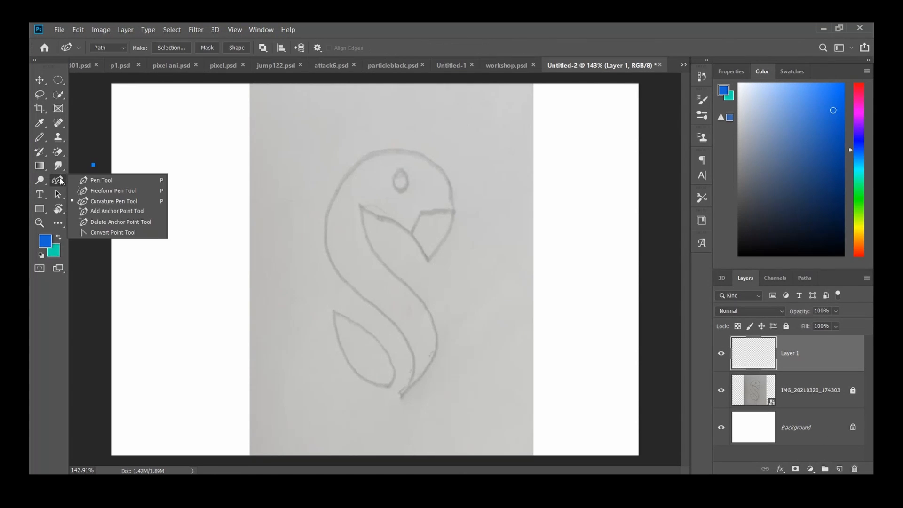
click(122, 179)
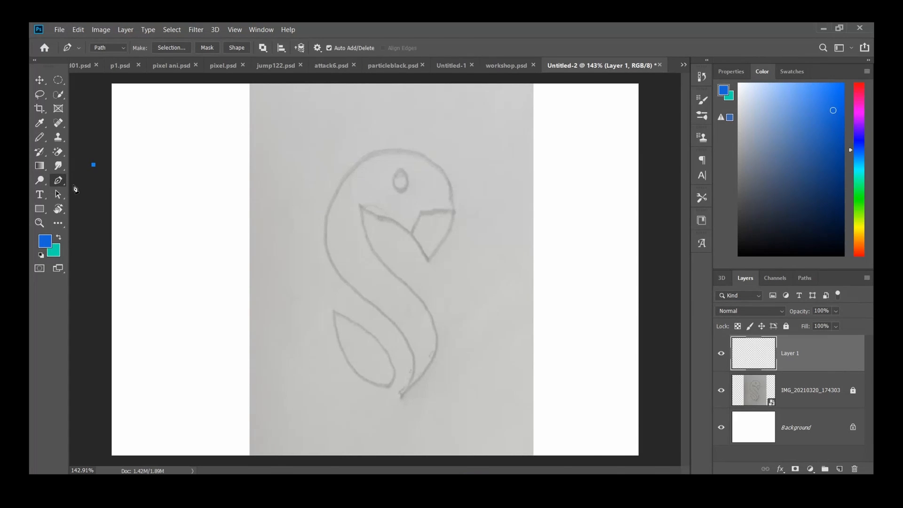
click(429, 261)
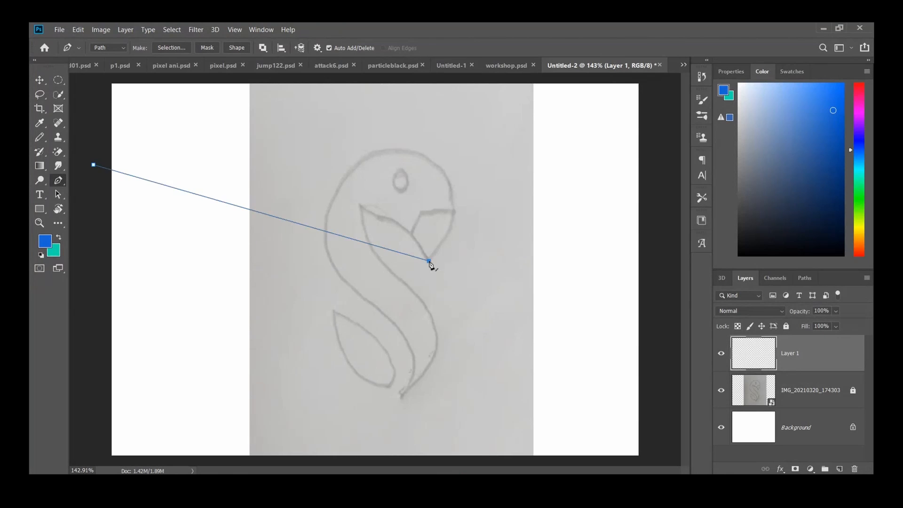
key(ctrl+z)
Remove the stray anchor point outside the canvas with the Delete Anchor Point tool.
right_click(57, 181)
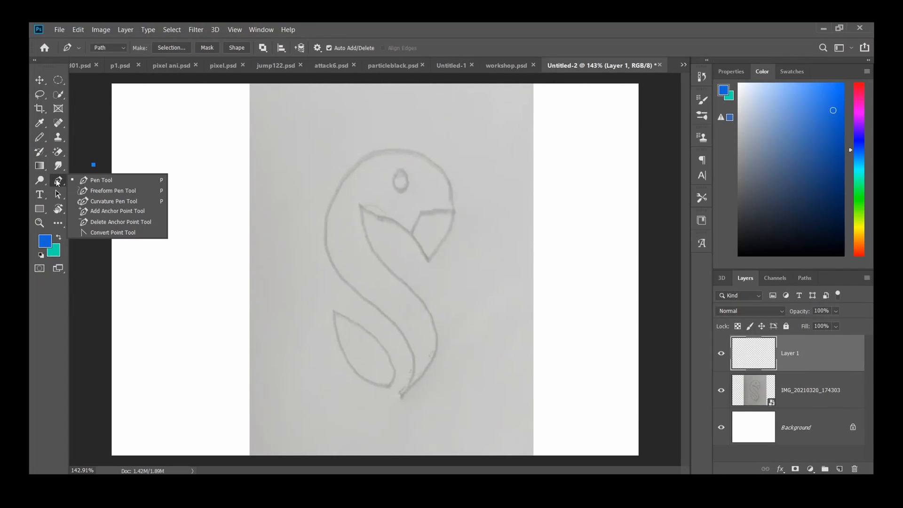
click(112, 221)
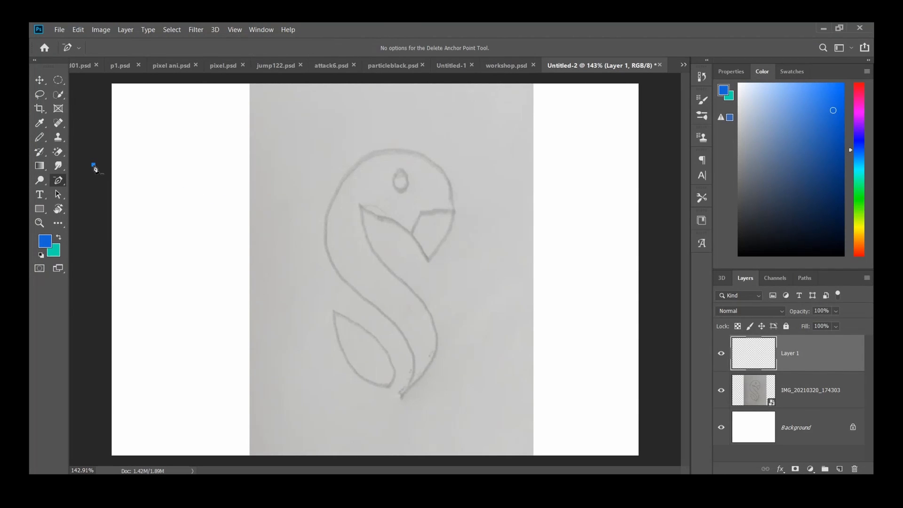
Trace the bird's head with the Pen tool, placing six straight-segment anchor points from the beak tip over the crown to the back of the head.
right_click(60, 183)
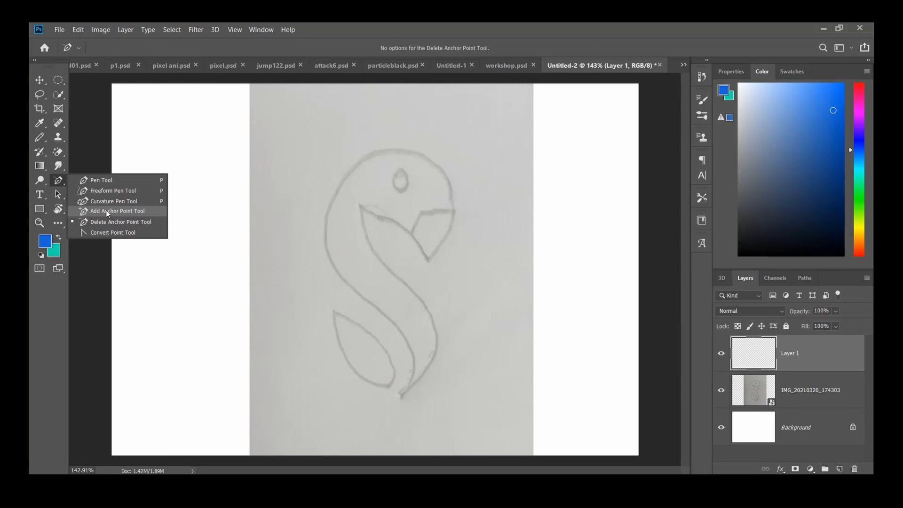
click(110, 179)
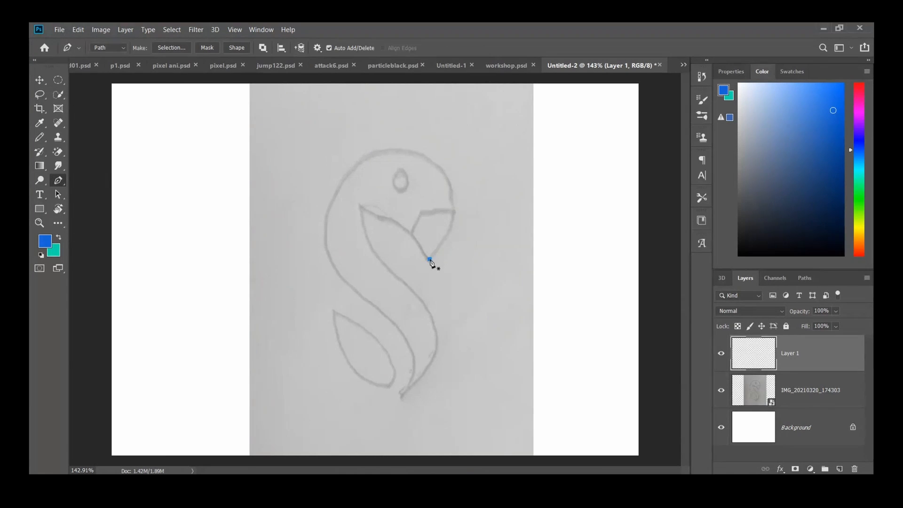
click(452, 220)
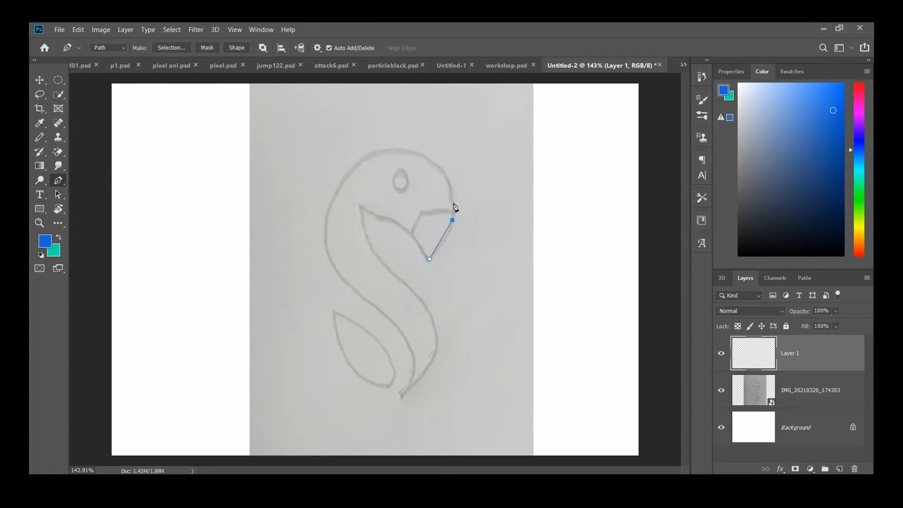
click(447, 177)
click(412, 153)
click(372, 152)
click(346, 176)
Curve the head path's segments to follow the sketch by pulling handles from its anchor points with the Convert Point tool.
right_click(59, 181)
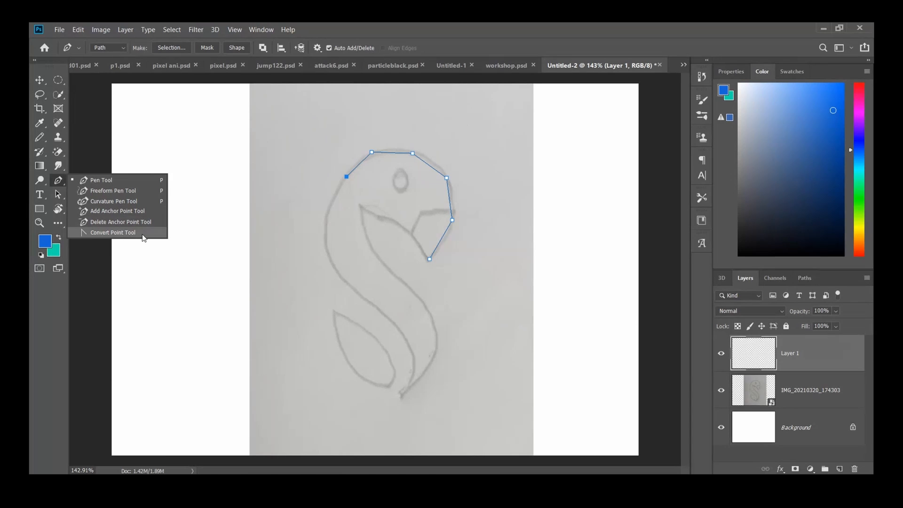
click(113, 232)
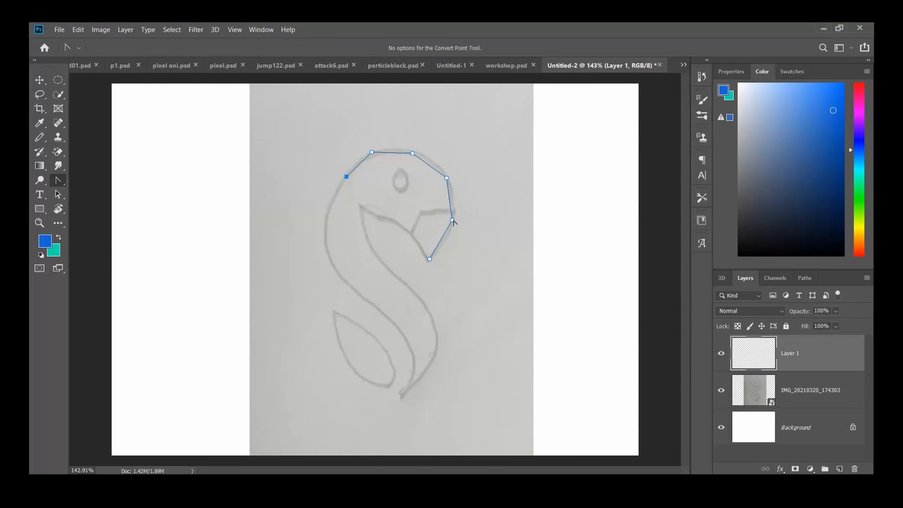
drag(451, 220, 452, 222)
drag(453, 221, 364, 155)
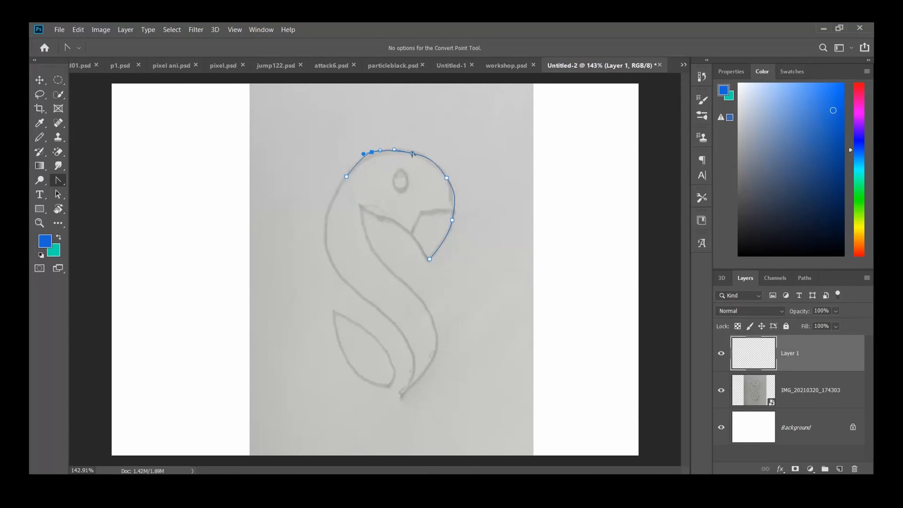
right_click(58, 182)
click(96, 181)
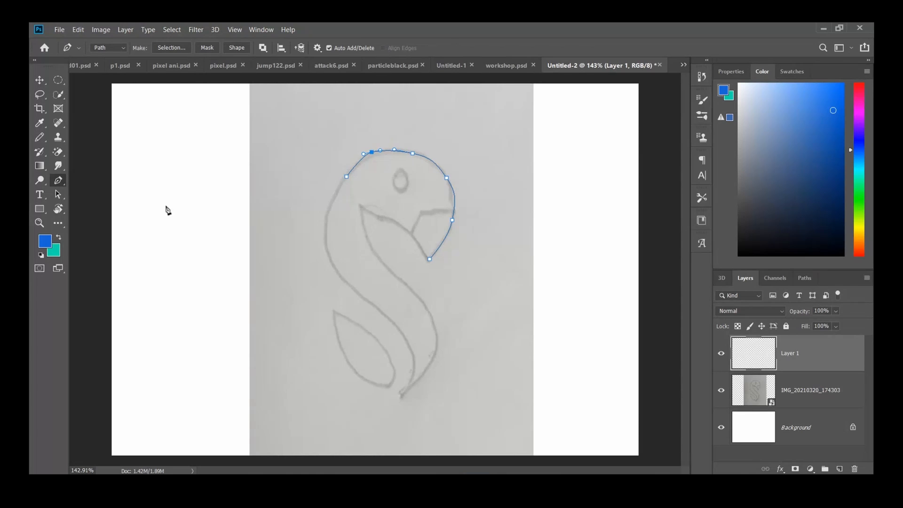
right_click(58, 178)
click(50, 310)
right_click(57, 180)
click(96, 232)
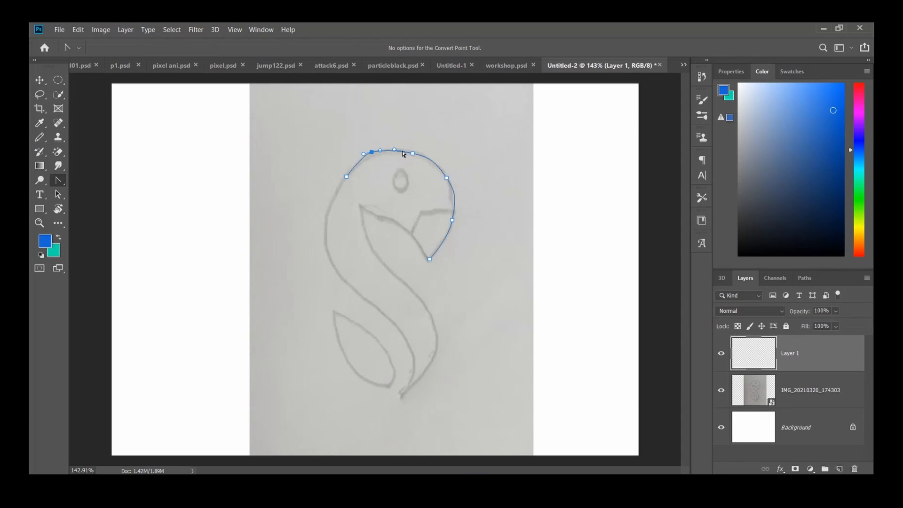
right_click(59, 181)
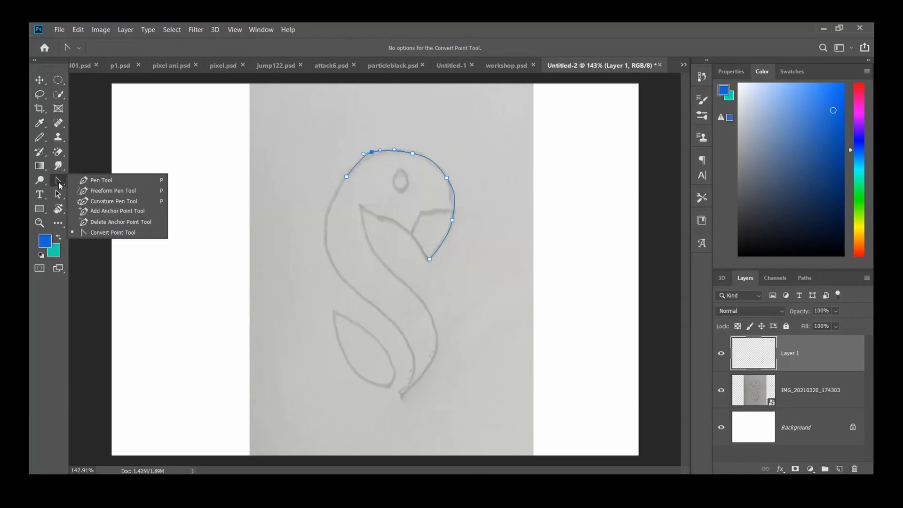
Stroke the head path on Layer 1 with the Brush and Simulate Pressure enabled.
right_click(402, 151)
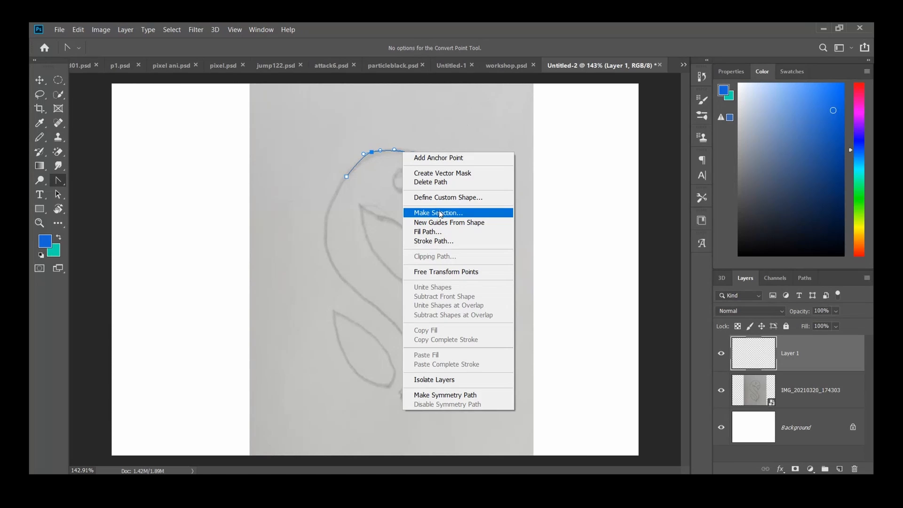
click(447, 241)
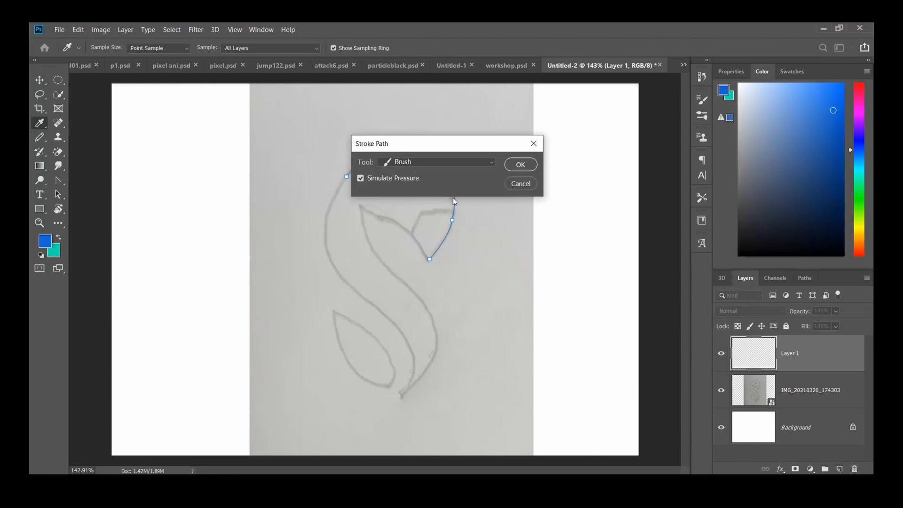
click(492, 160)
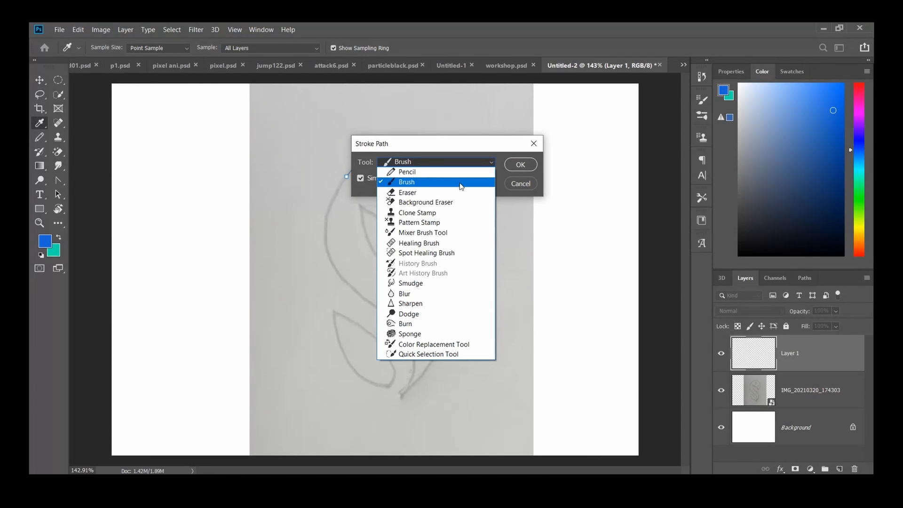
click(490, 163)
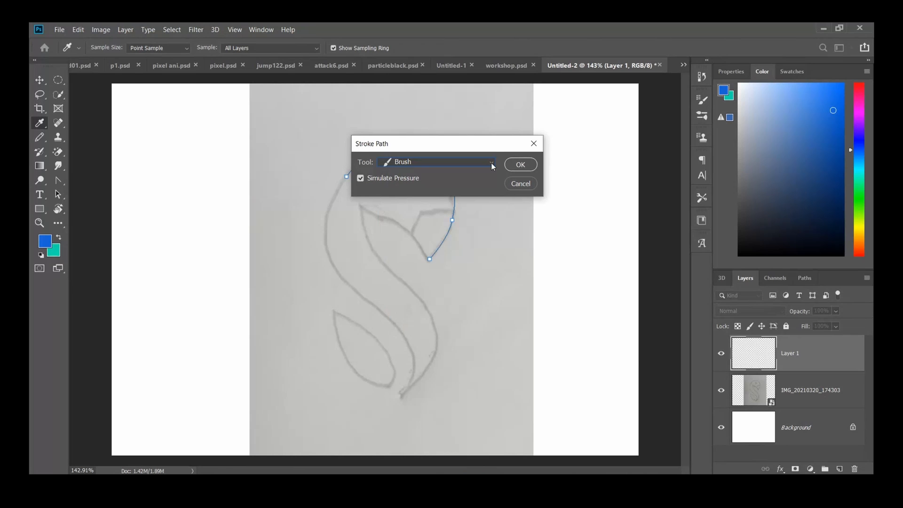
click(520, 169)
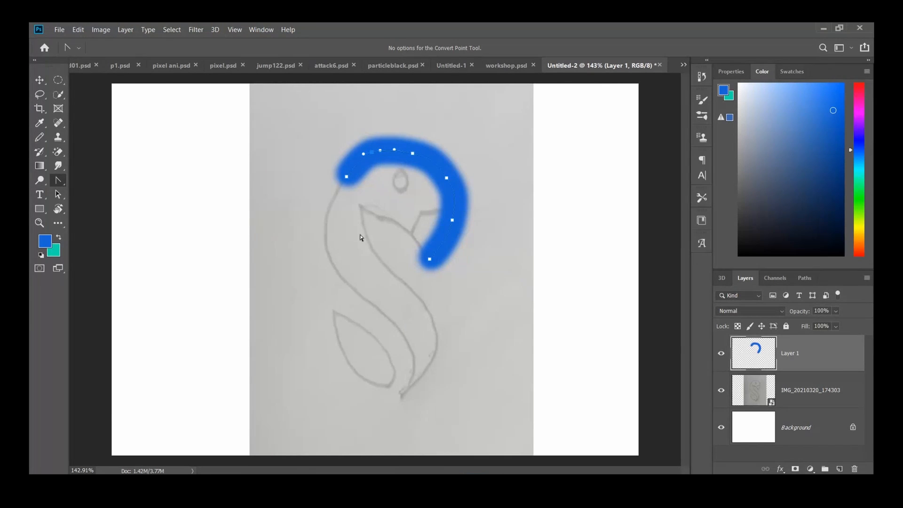
Set the Brush tool's size to 9 px and its foreground color to bright pink.
click(41, 136)
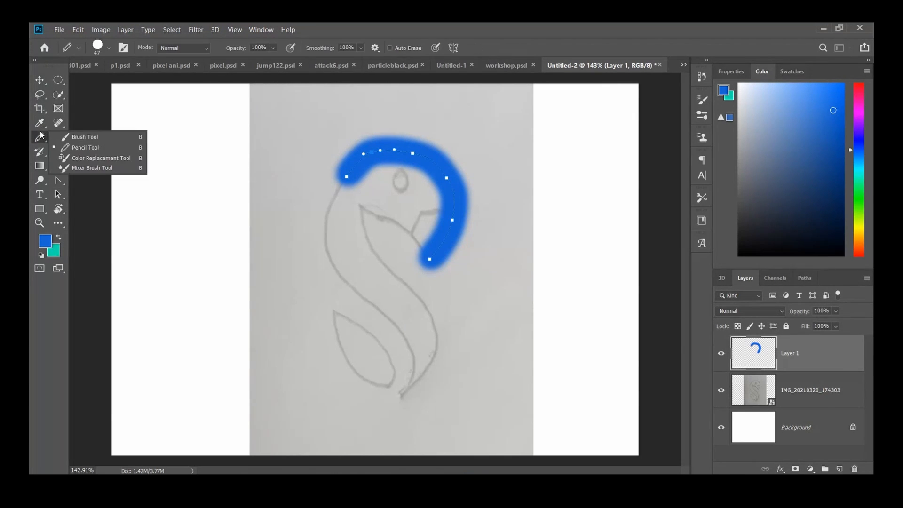
click(87, 137)
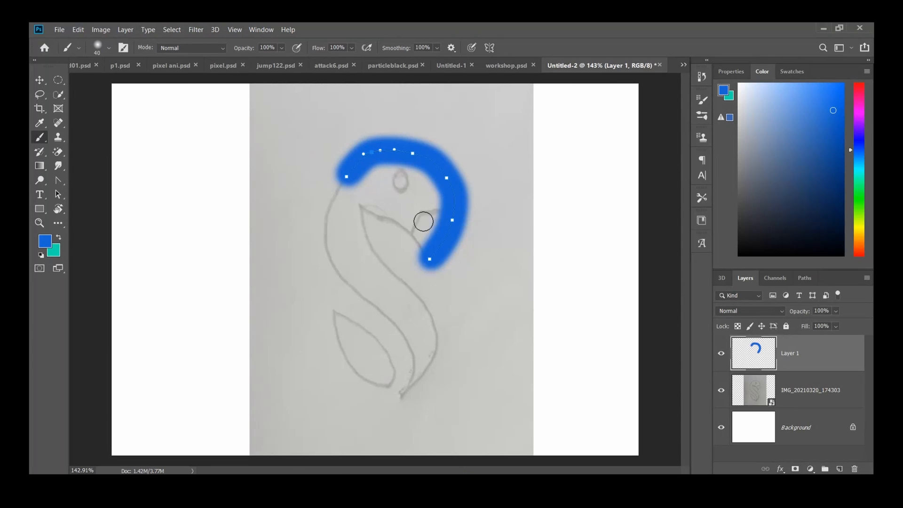
click(99, 47)
mouse_move(101, 82)
mouse_down()
mouse_move(157, 112)
mouse_move(93, 83)
mouse_up()
click(59, 305)
click(59, 237)
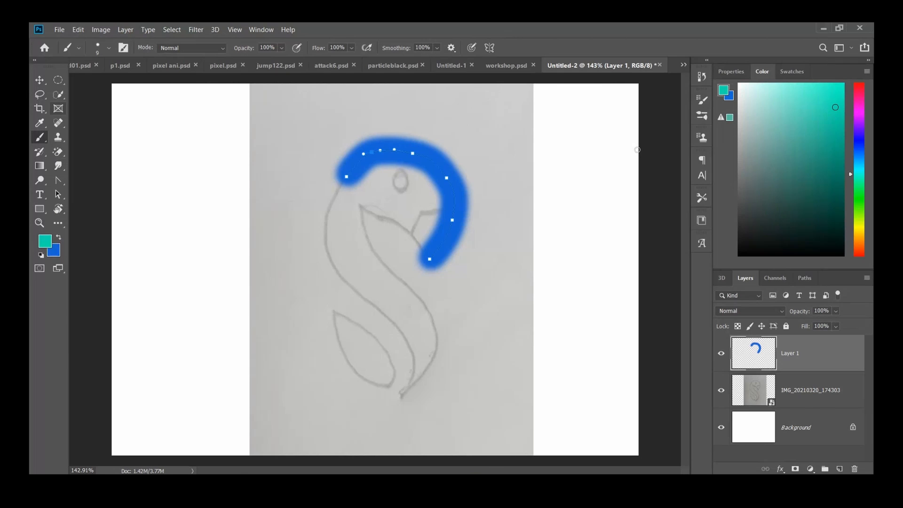
click(863, 98)
click(842, 84)
Delete Layer 1 with the thick blue stroke and add a new empty layer above the sketch.
click(40, 80)
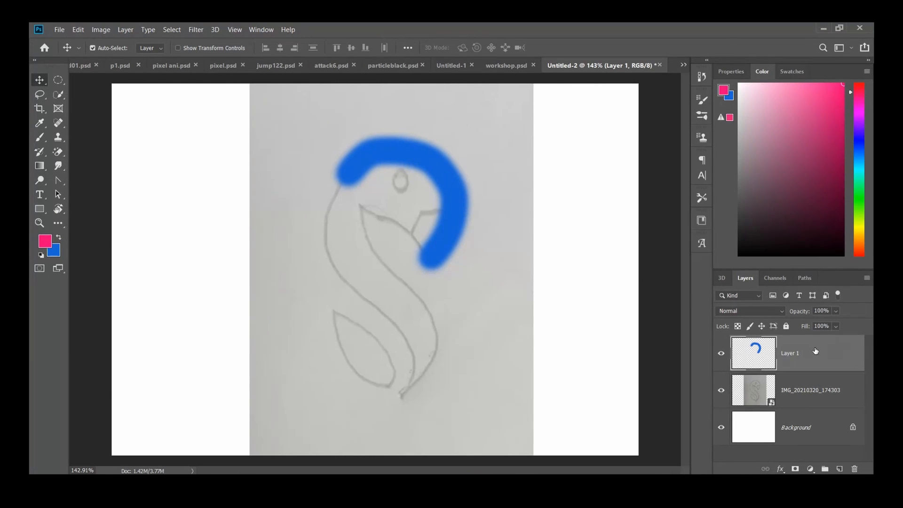
key(Delete)
click(839, 469)
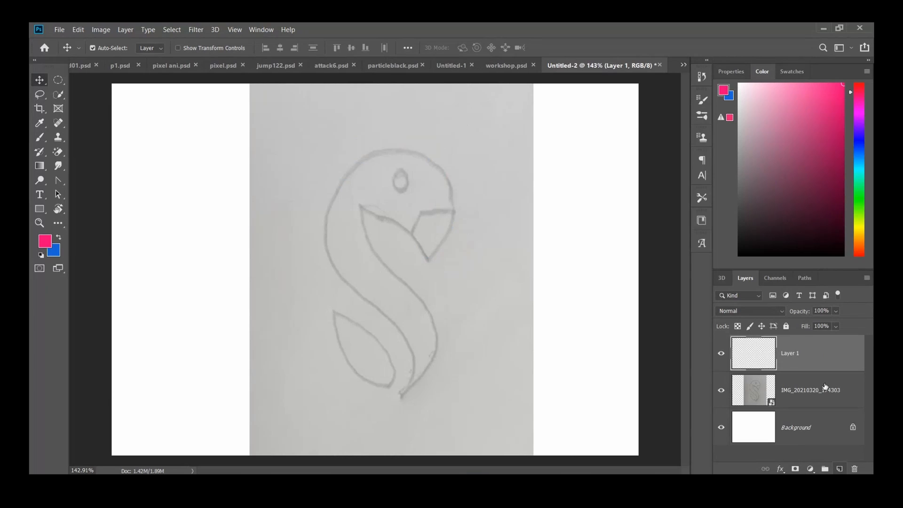
Trace the bird's head with the Curvature Pen tool, placing points from the beak tip over the crown to the back of the head.
click(58, 180)
click(111, 202)
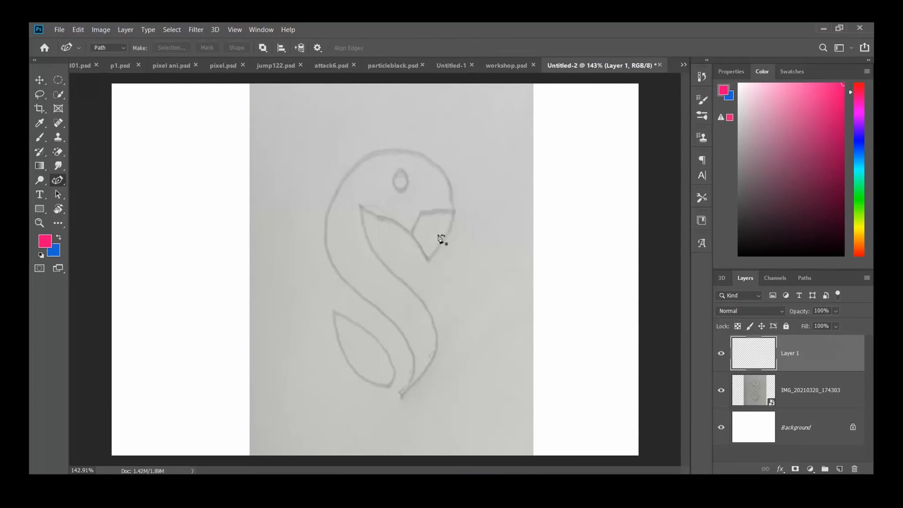
click(428, 259)
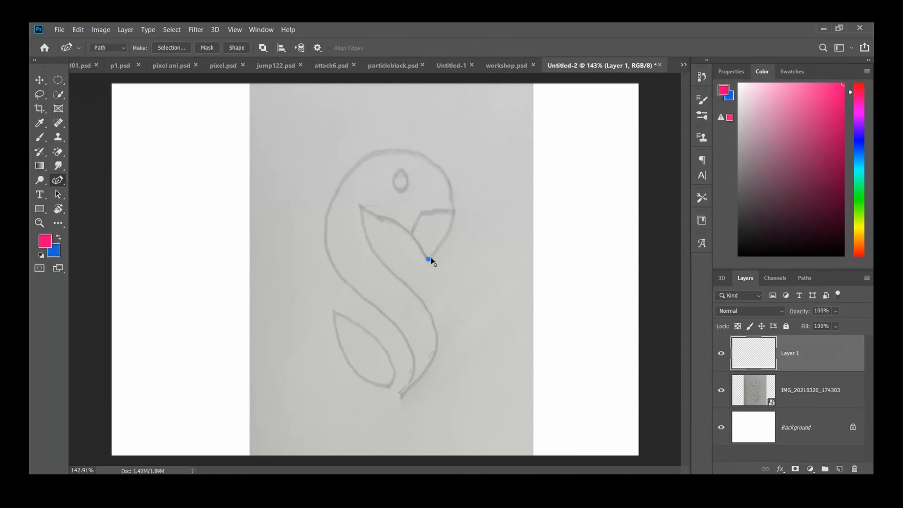
click(453, 220)
click(444, 172)
click(409, 152)
click(367, 156)
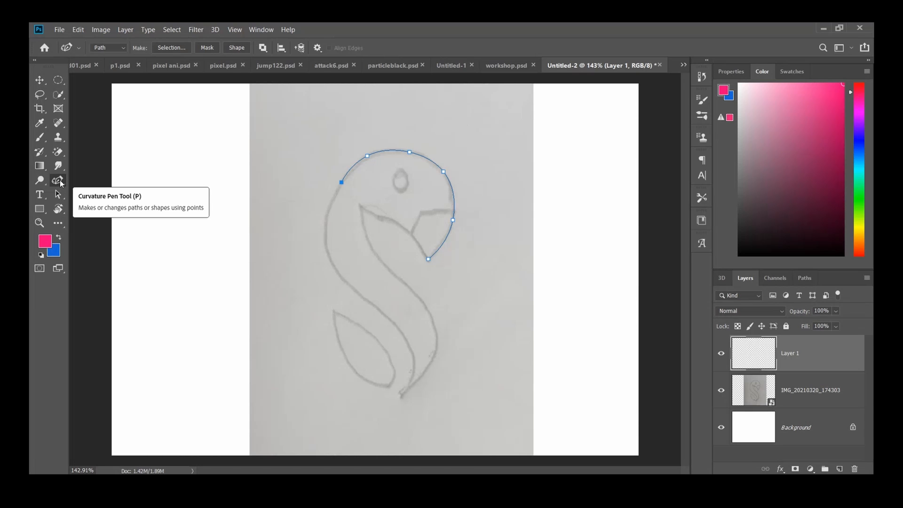
Stroke the new head path with the pink Brush, then deselect the work path and return to the layers.
right_click(436, 165)
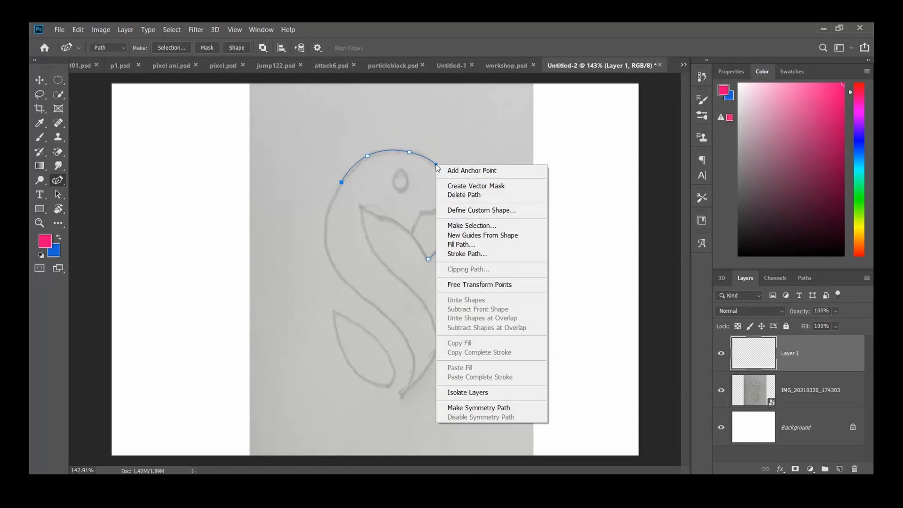
click(470, 250)
click(520, 165)
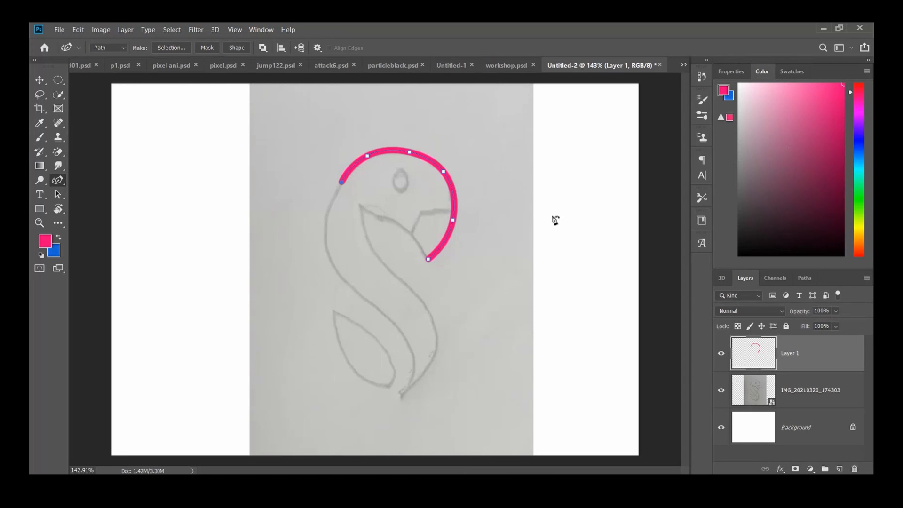
click(804, 277)
click(800, 373)
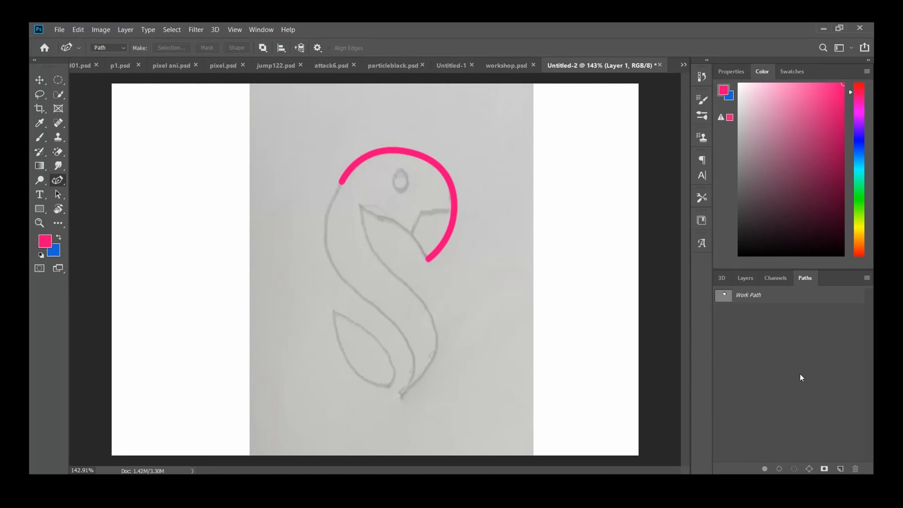
click(746, 278)
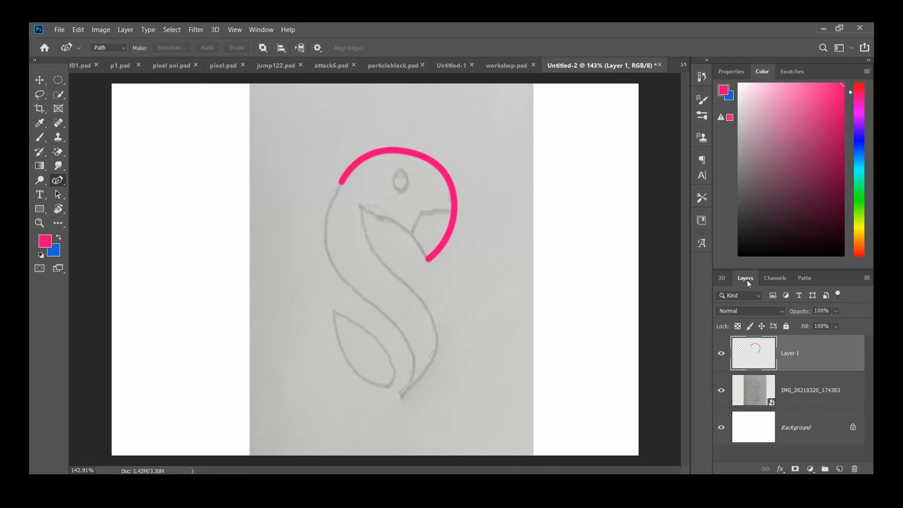
key(v)
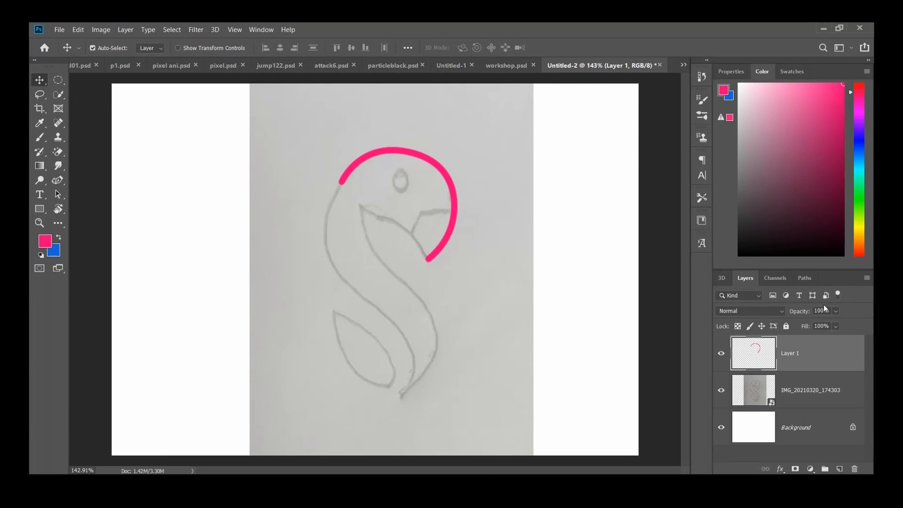
Lasso the area inside the head stroke, fill it with pink using the Paint Bucket, and clear the selection.
click(40, 95)
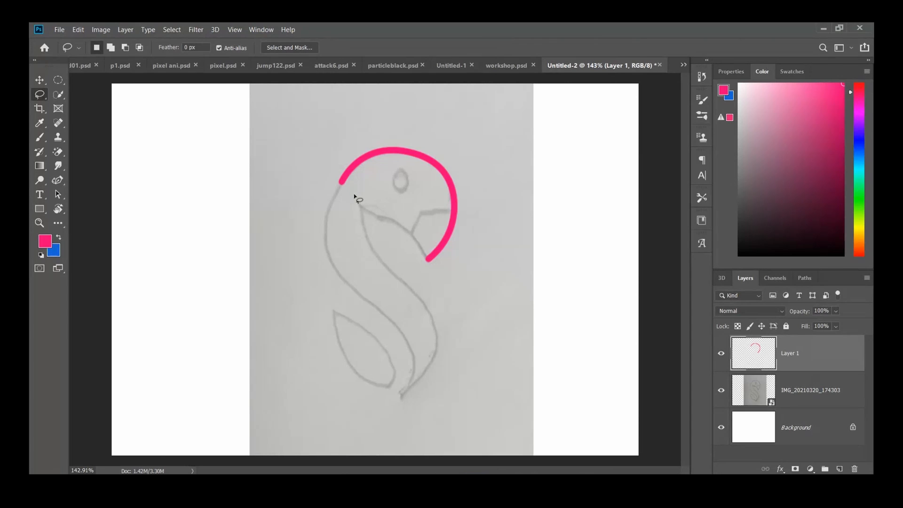
mouse_move(343, 184)
mouse_down()
mouse_move(429, 257)
mouse_move(346, 177)
mouse_move(376, 154)
mouse_move(417, 157)
mouse_move(454, 227)
mouse_move(435, 253)
mouse_up()
drag(346, 185, 343, 182)
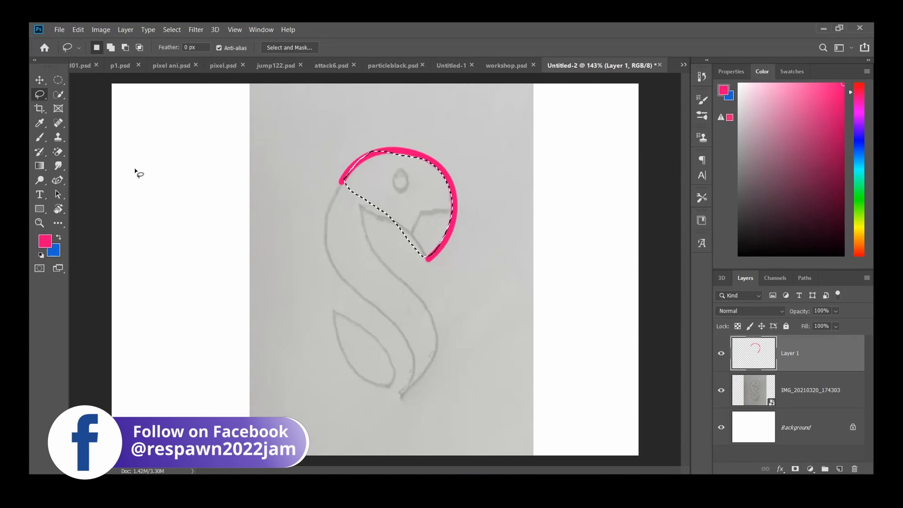
key(g)
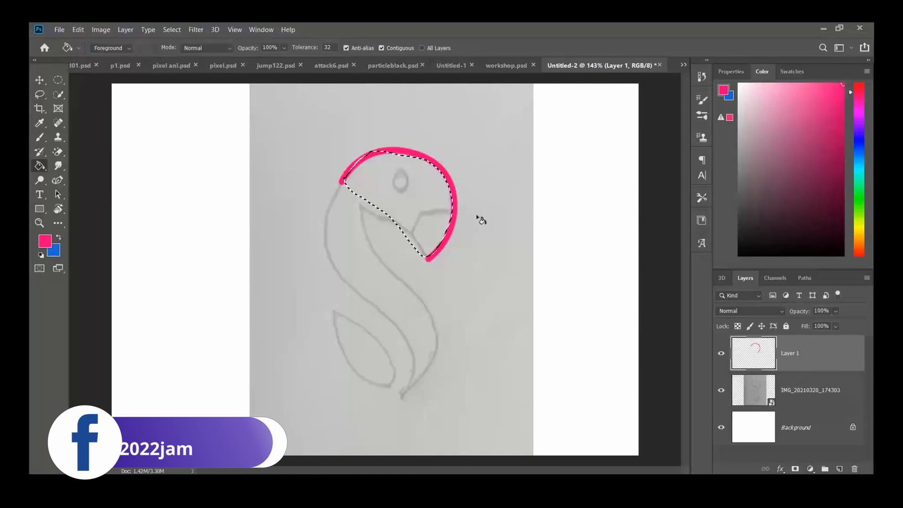
click(417, 207)
key(ctrl+d)
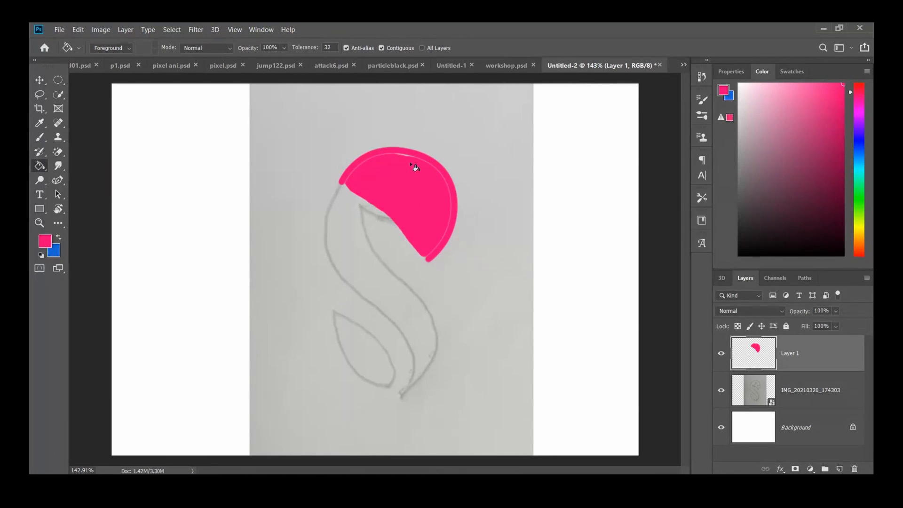
Move the pink head shape down and left off the sketch outline and apply a Gaussian Blur to it.
click(38, 80)
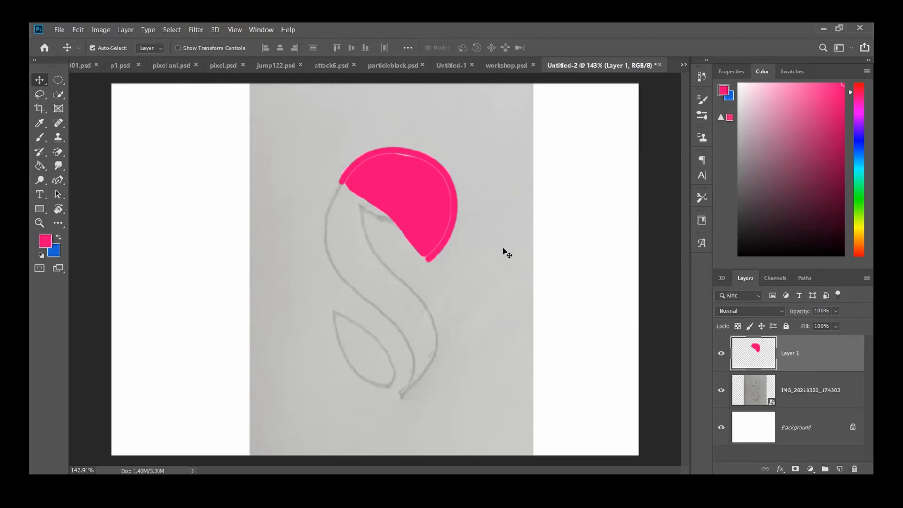
mouse_move(437, 208)
mouse_down()
mouse_move(396, 214)
mouse_move(416, 238)
mouse_move(423, 220)
mouse_up()
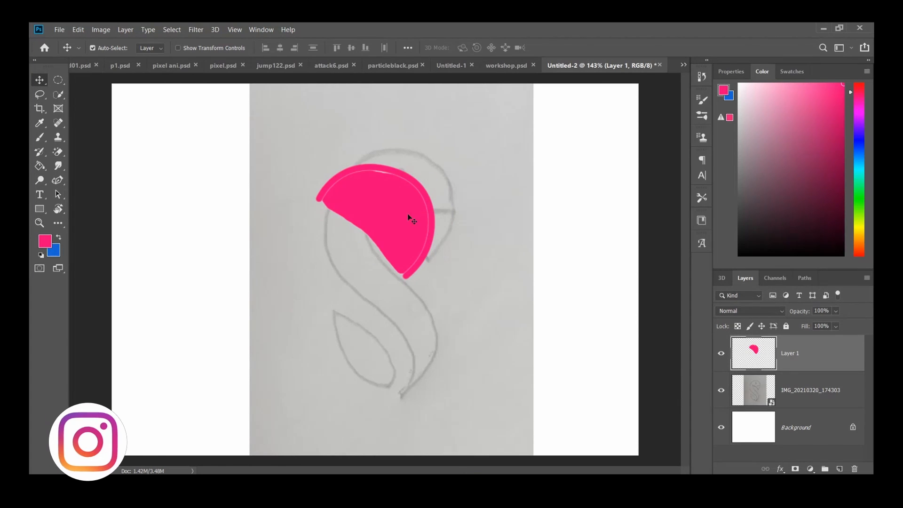
click(196, 31)
mouse_move(301, 146)
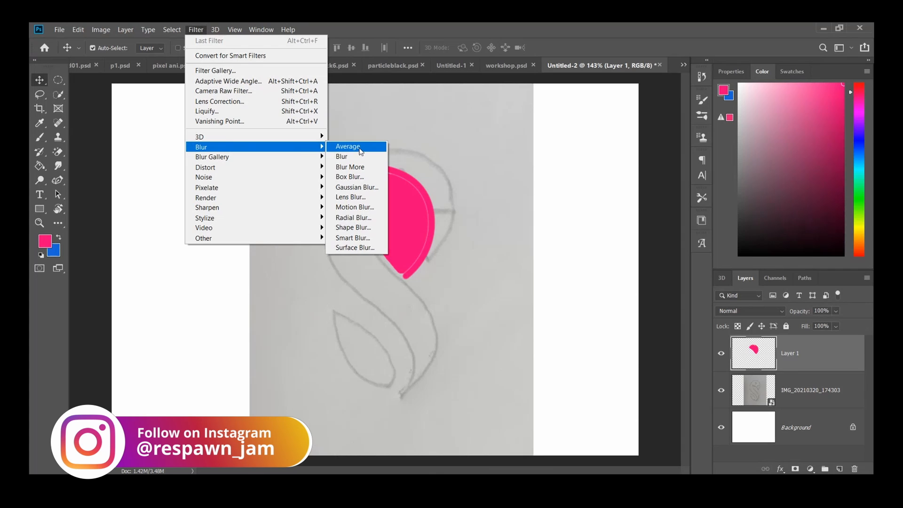
click(360, 188)
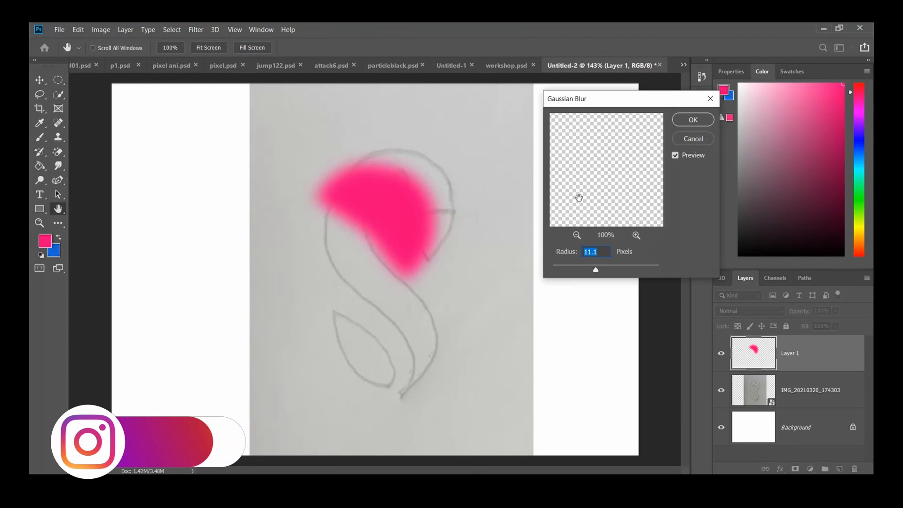
mouse_move(595, 269)
mouse_down()
mouse_move(633, 272)
mouse_move(574, 269)
mouse_move(608, 272)
mouse_move(597, 271)
mouse_up()
click(689, 123)
Move the blurred pink shape up and right, back over the sketched head.
key(v)
drag(411, 214, 424, 198)
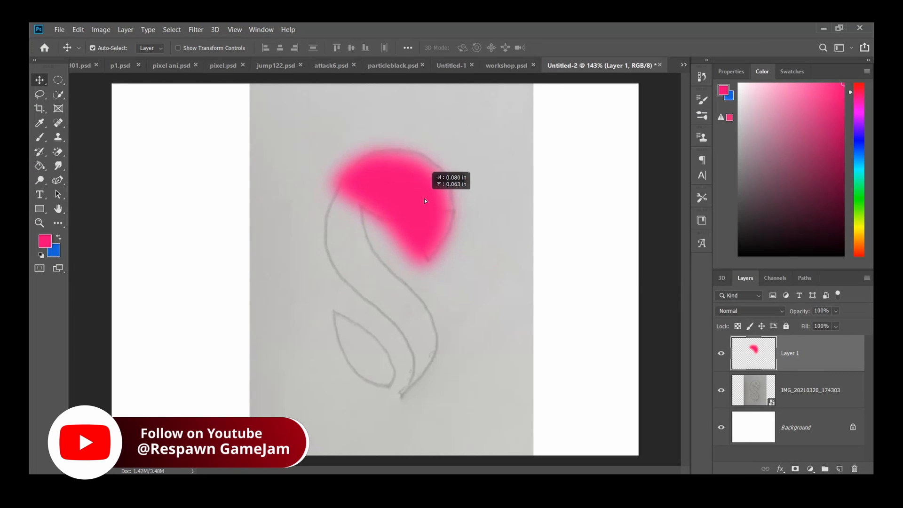
click(195, 29)
mouse_move(263, 147)
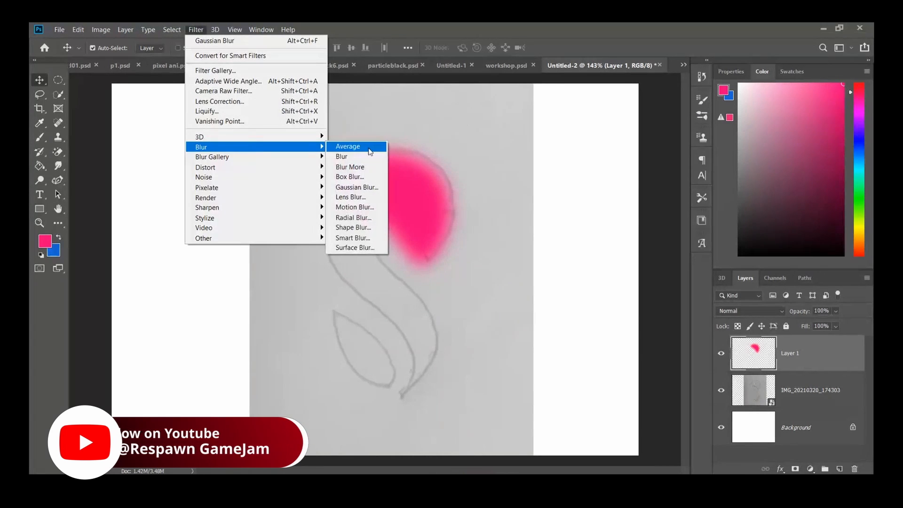
click(38, 80)
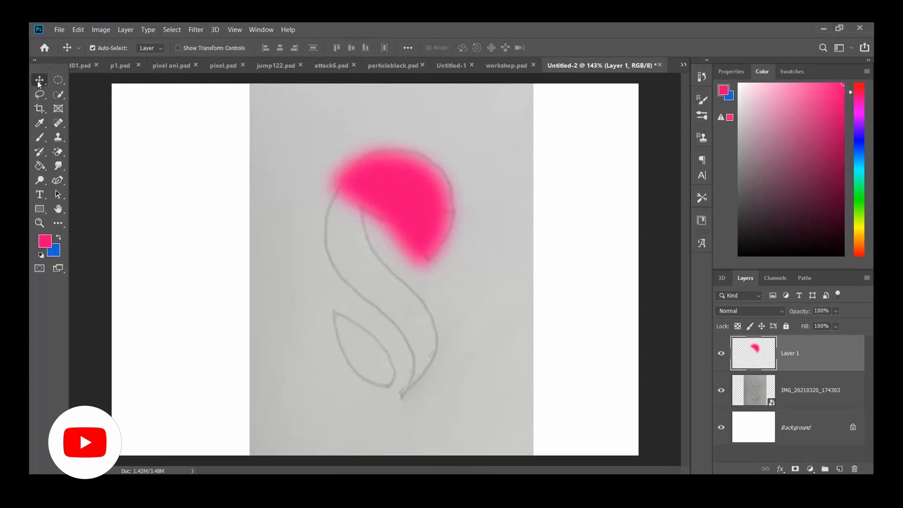
Make a near-circular elliptical selection left of the bird's neck, fill it with blue, and clear the selection.
click(60, 80)
drag(262, 233, 354, 318)
click(59, 237)
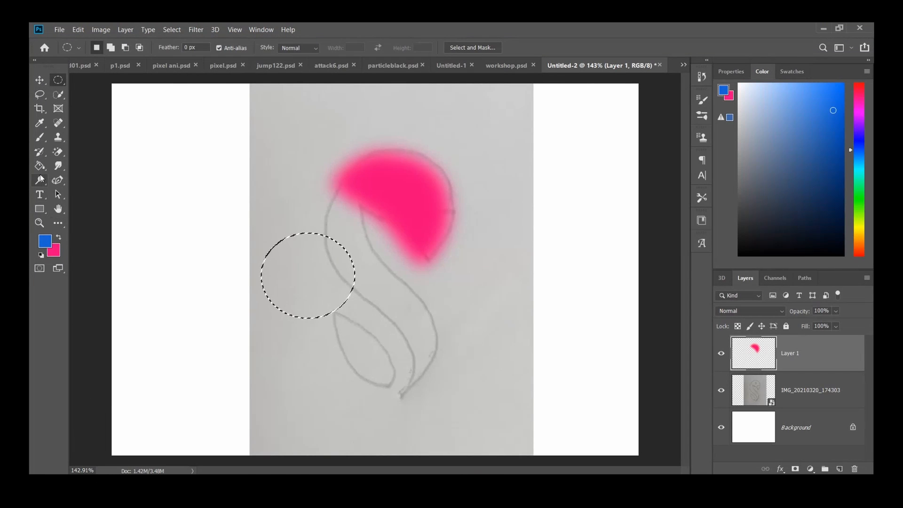
click(39, 166)
click(330, 284)
click(40, 81)
key(ctrl+d)
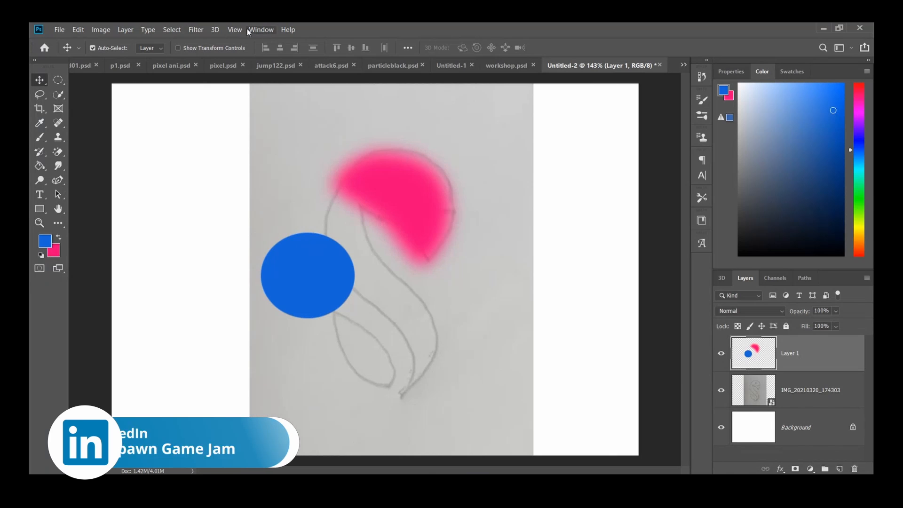
Try a Motion Blur on the pink and blue shapes at several angles down to -7° and a distance of 33 pixels, without applying it.
click(196, 29)
mouse_move(282, 147)
click(361, 207)
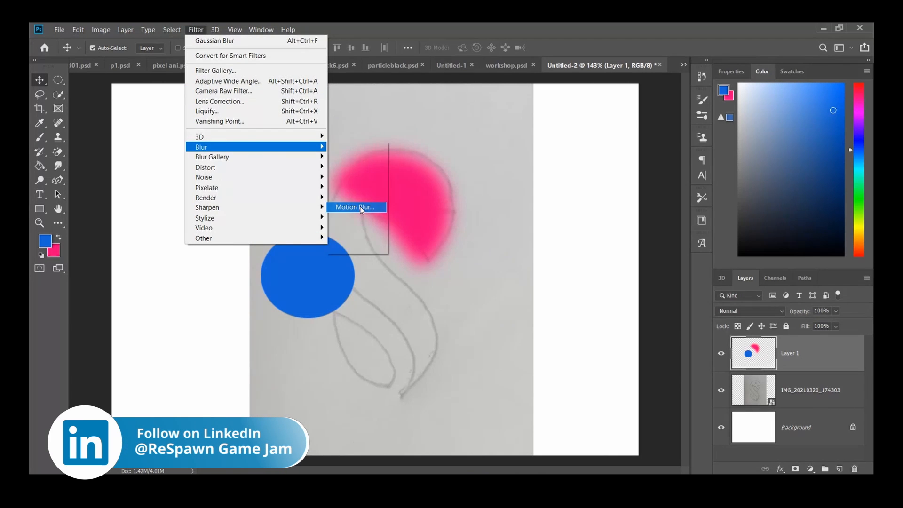
drag(691, 323, 677, 323)
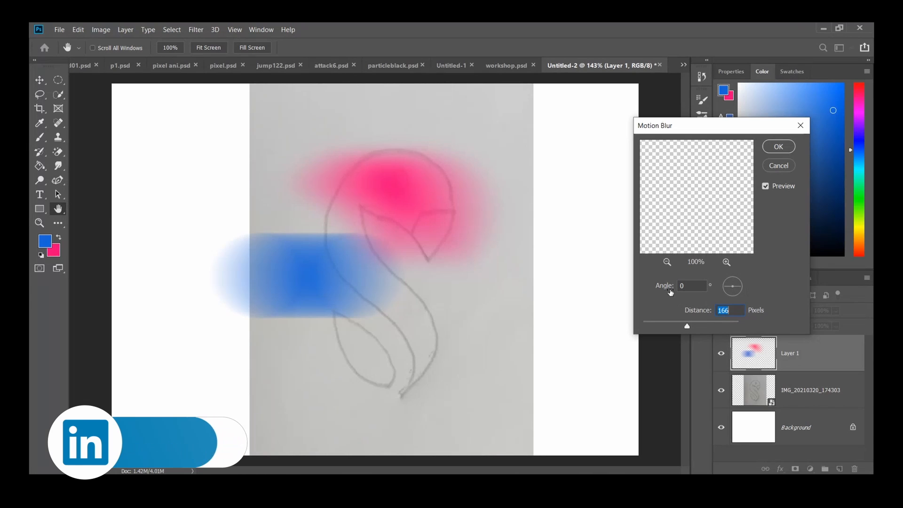
drag(728, 282, 733, 282)
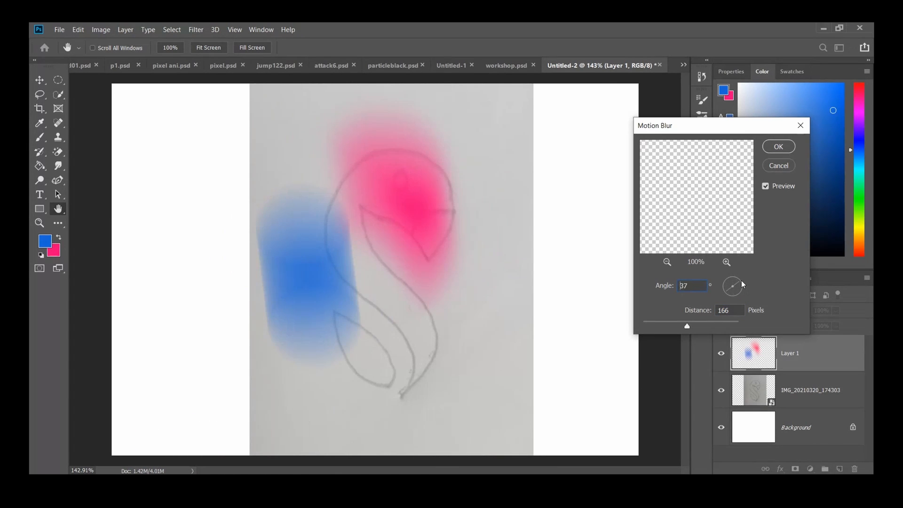
click(741, 283)
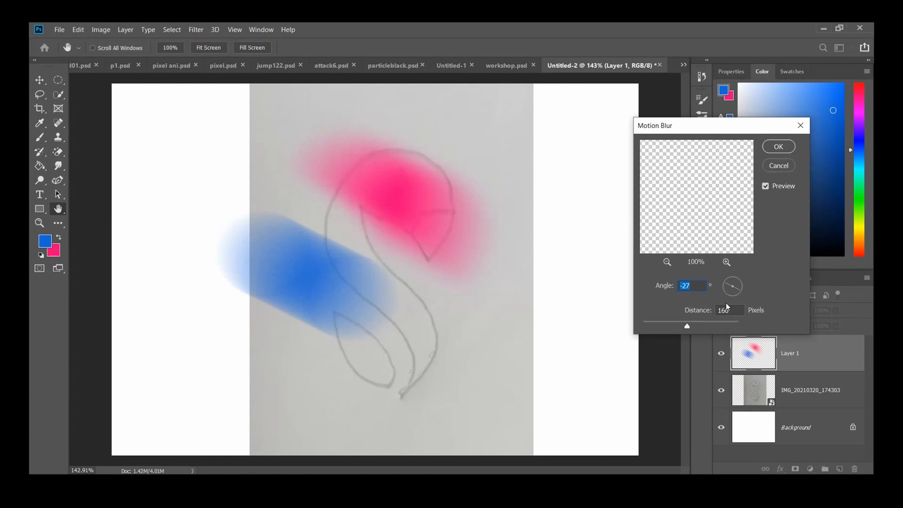
click(739, 288)
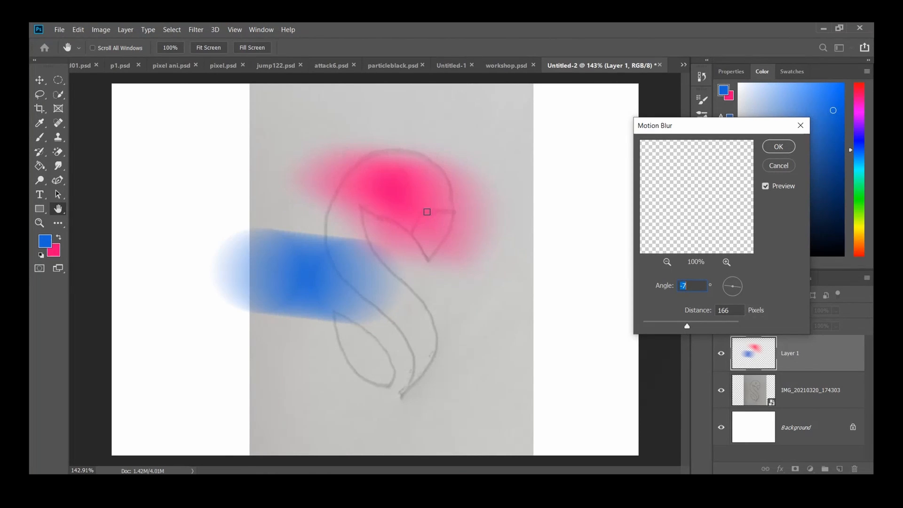
drag(679, 326, 659, 325)
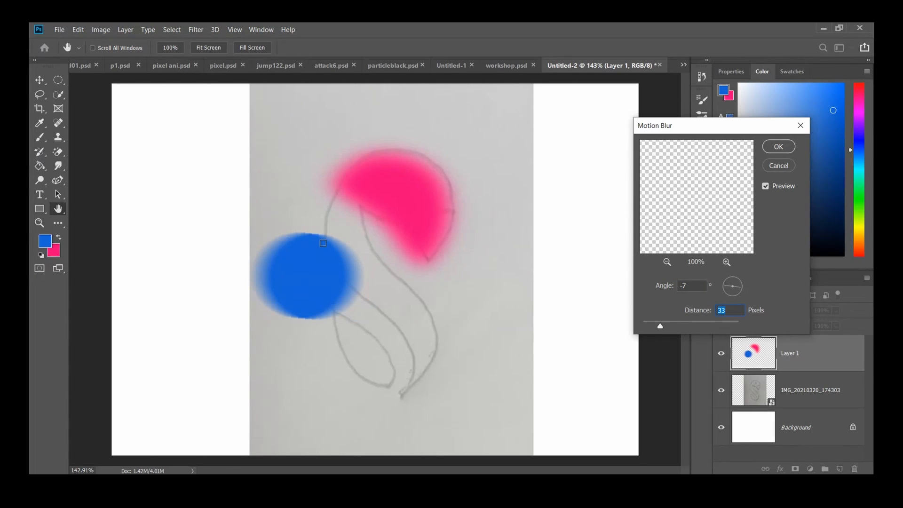
click(775, 167)
Lasso around the blue circle and copy it to a new layer.
click(59, 82)
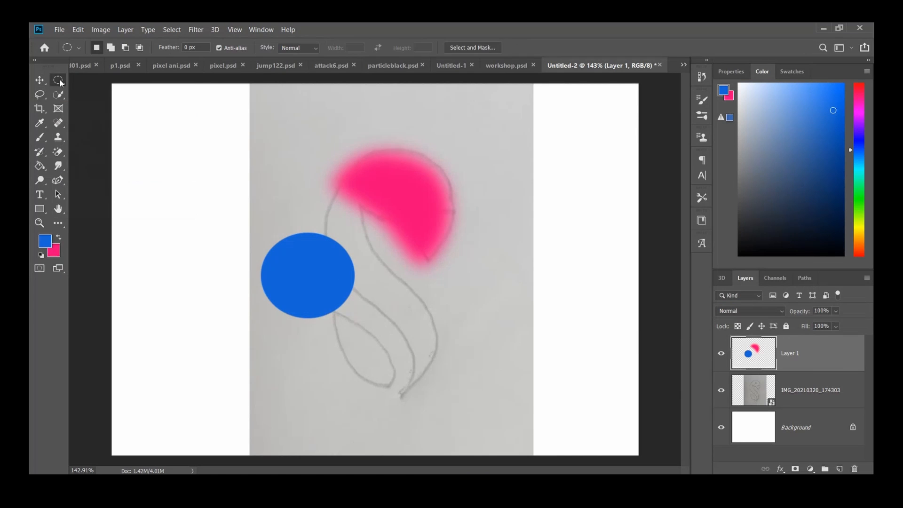
key(l)
mouse_move(242, 229)
mouse_down()
mouse_move(355, 239)
mouse_move(371, 257)
mouse_move(339, 339)
mouse_move(255, 308)
mouse_move(228, 227)
mouse_up()
right_click(318, 270)
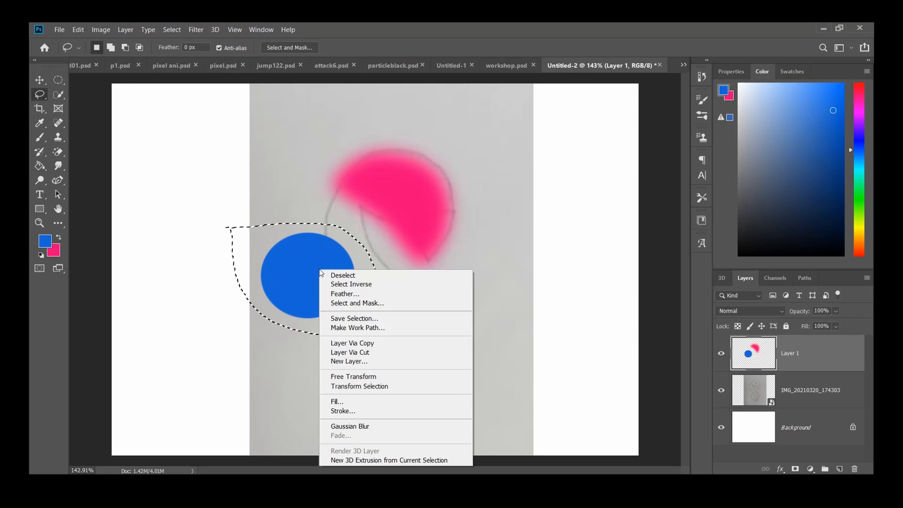
click(376, 344)
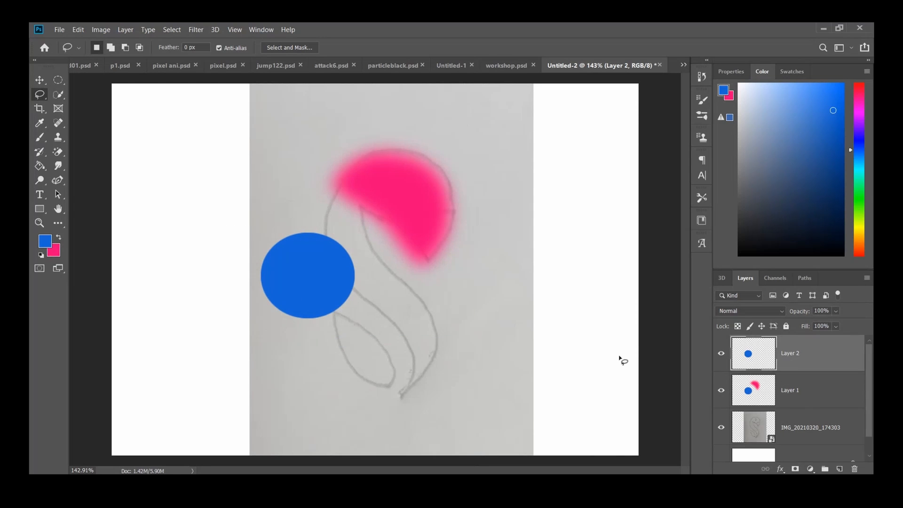
Lasso the blue circle on Layer 1, cut it to its own layer, and delete the copied circle on Layer 2.
click(799, 394)
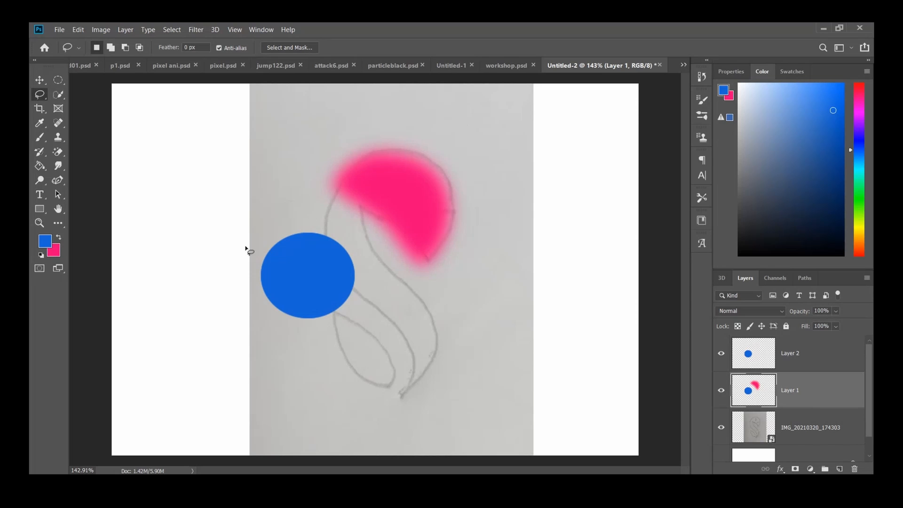
drag(245, 245, 337, 231)
mouse_move(242, 235)
mouse_down()
mouse_move(368, 261)
mouse_move(309, 337)
mouse_up()
right_click(313, 281)
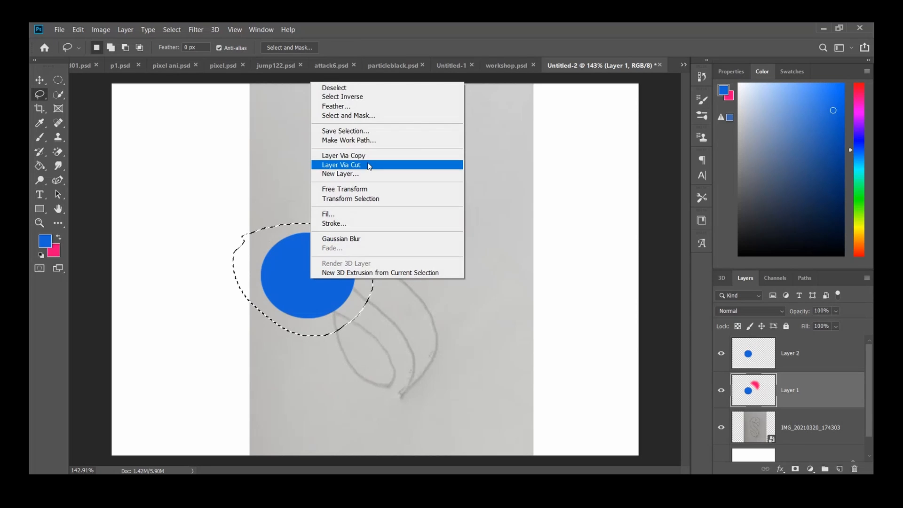
click(367, 165)
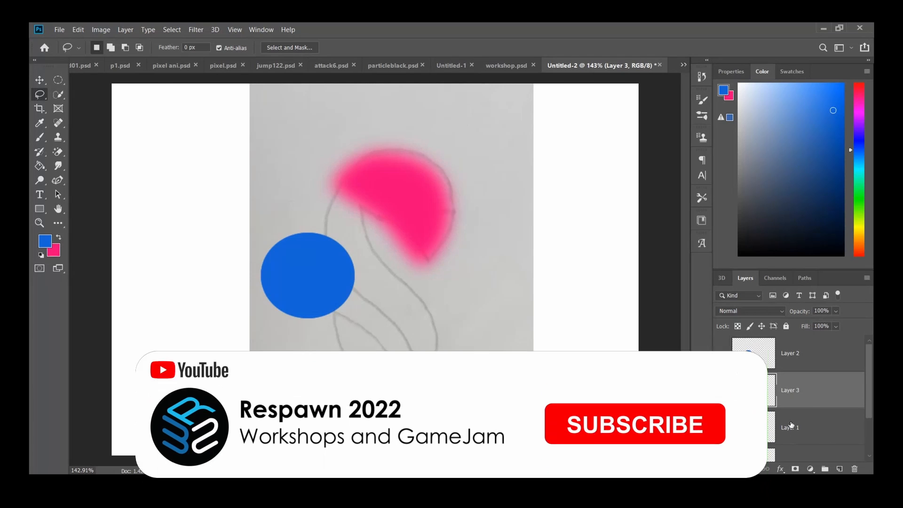
drag(800, 360, 855, 468)
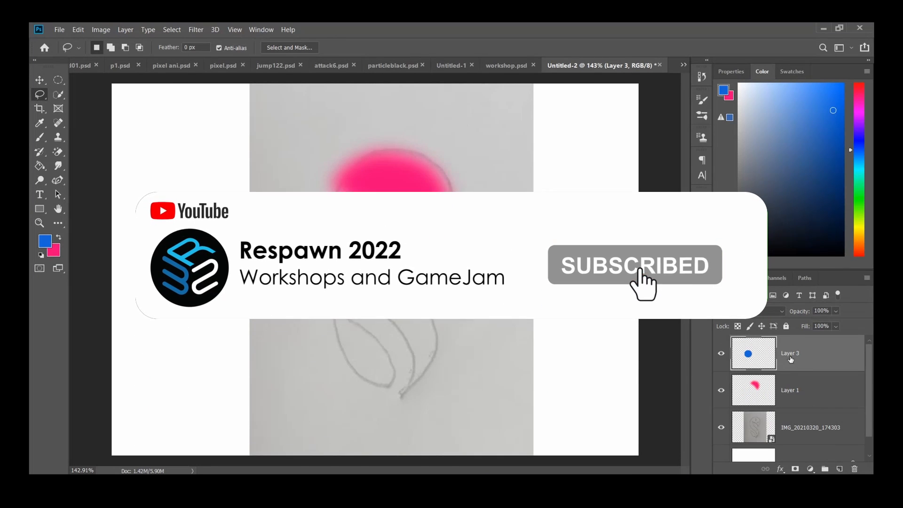
Apply a Motion Blur to the separated blue circle with an angle of 0° and a distance of 45 pixels.
click(194, 29)
mouse_move(242, 146)
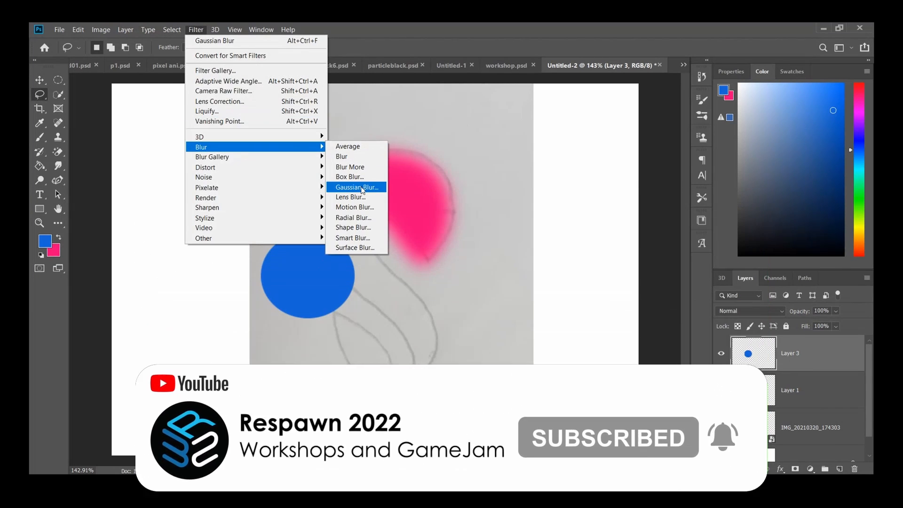
click(356, 184)
drag(677, 323, 666, 323)
click(780, 146)
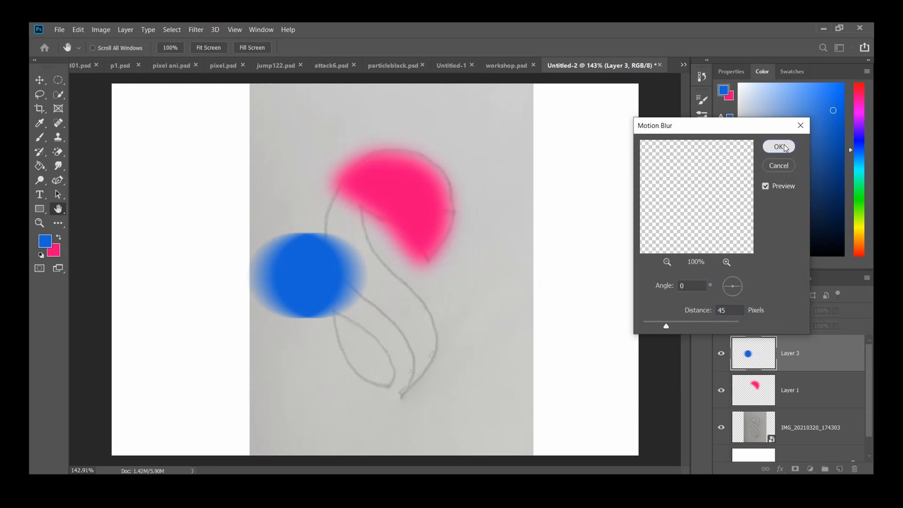
Add a new empty layer between the Background and the bird sketch image layer.
scroll(804, 403, down, 1)
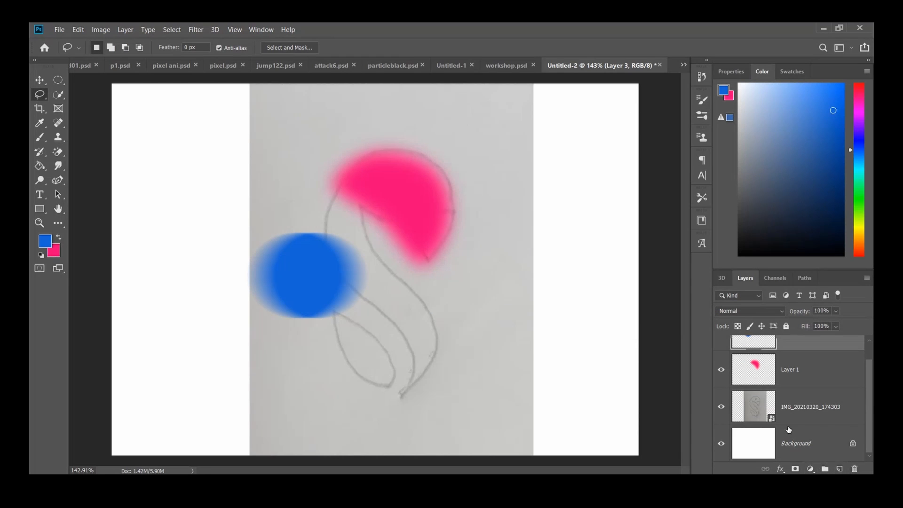
click(783, 401)
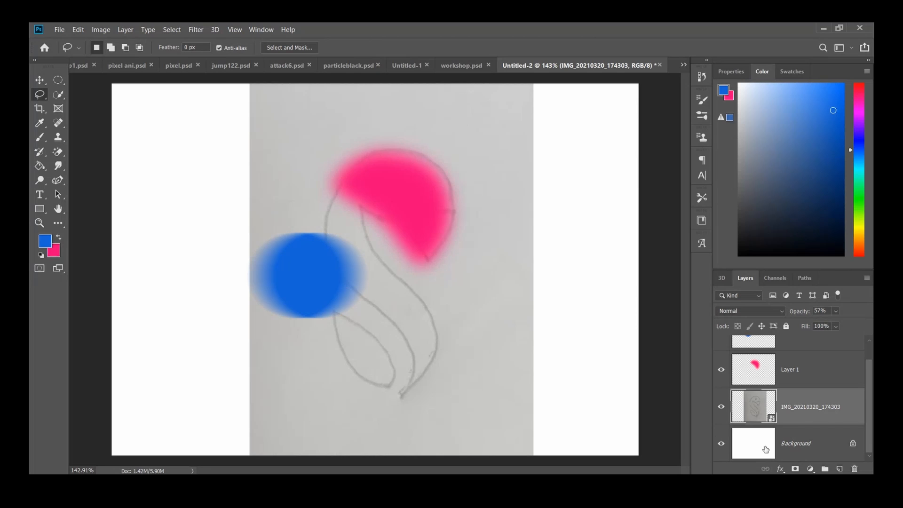
click(828, 448)
click(840, 470)
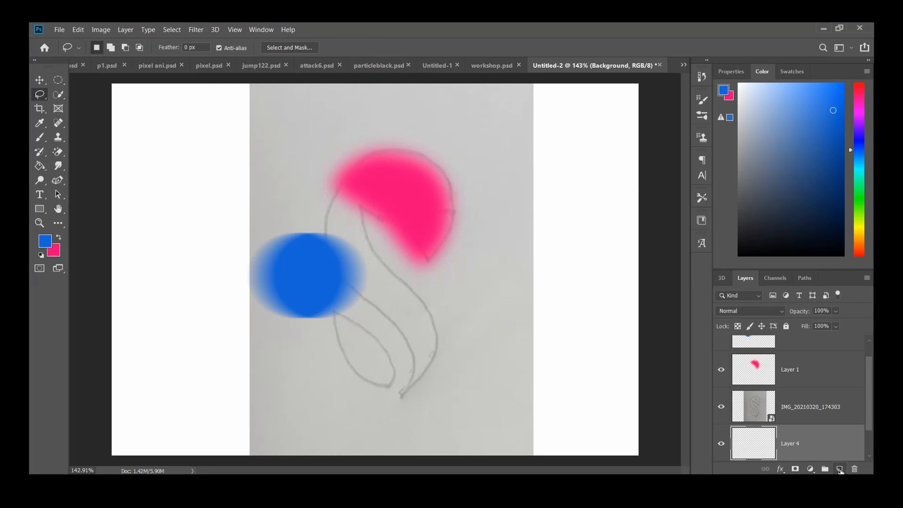
Examine the layer effects available for the pink shape's layer.
click(799, 374)
click(780, 469)
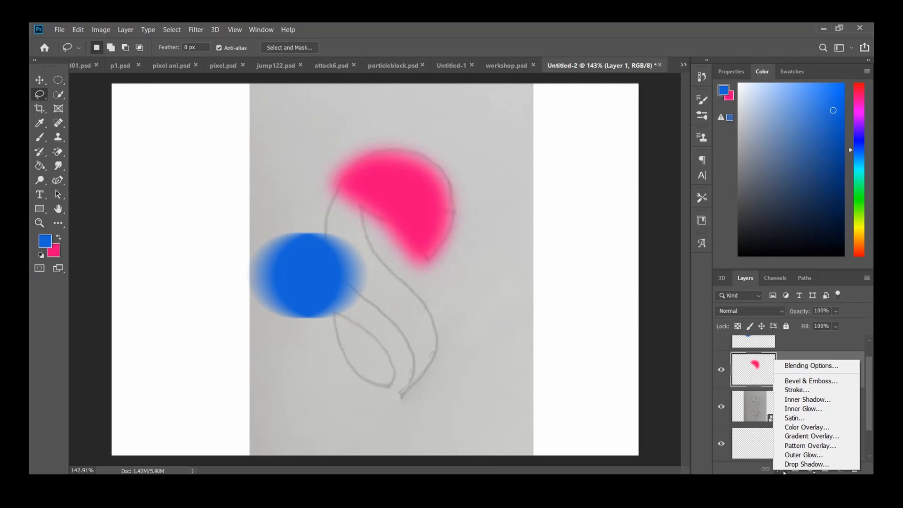
click(744, 467)
scroll(802, 373, up, 1)
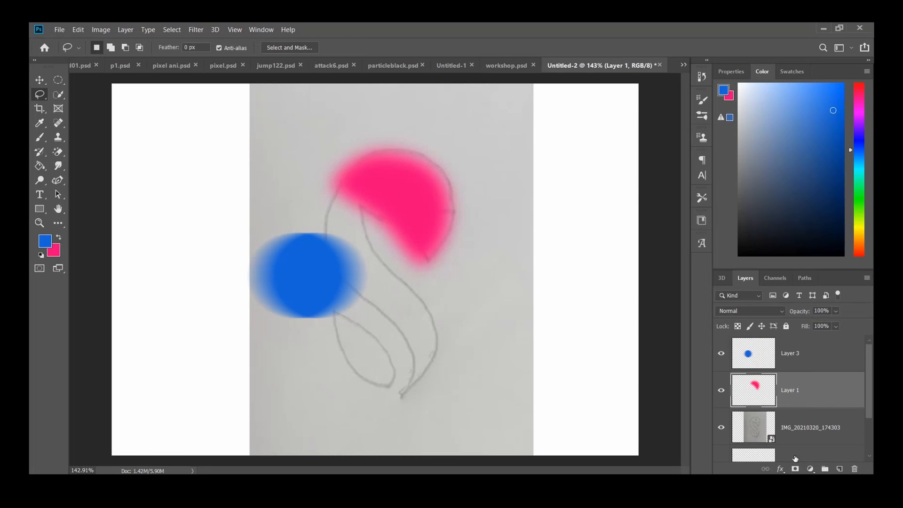
click(779, 469)
click(747, 469)
Delete the pink shape and blue circle layers together and hide the bird sketch image layer.
shift+click(815, 354)
key(Delete)
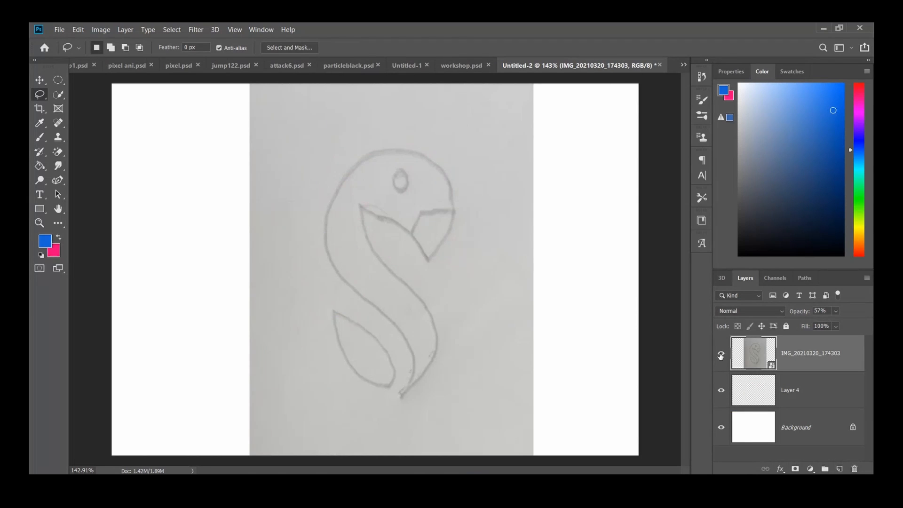
click(721, 354)
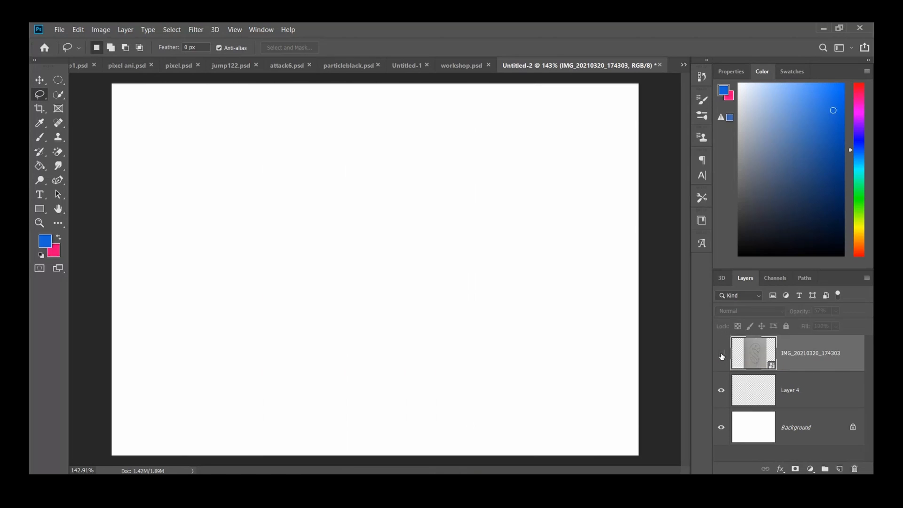
On a new top layer, make a small circular selection in the canvas's upper left, fill it with dark navy, and clear the selection.
click(838, 469)
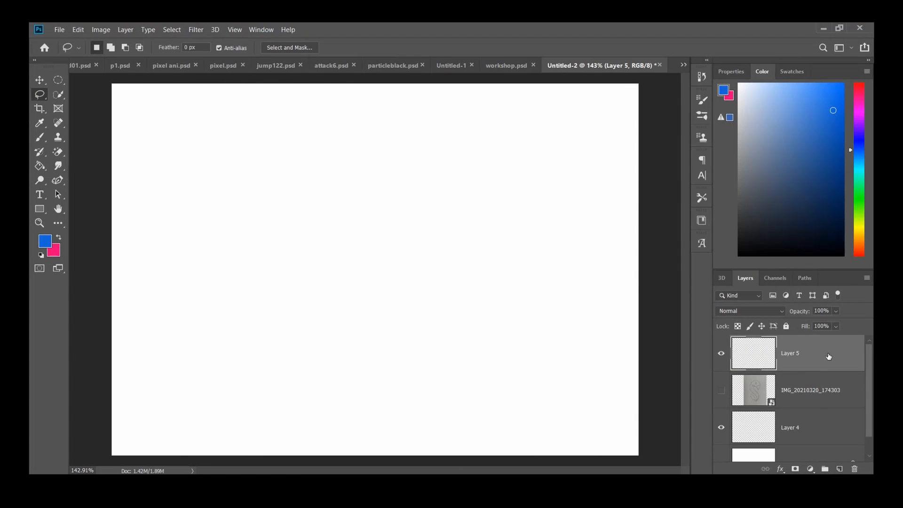
click(59, 80)
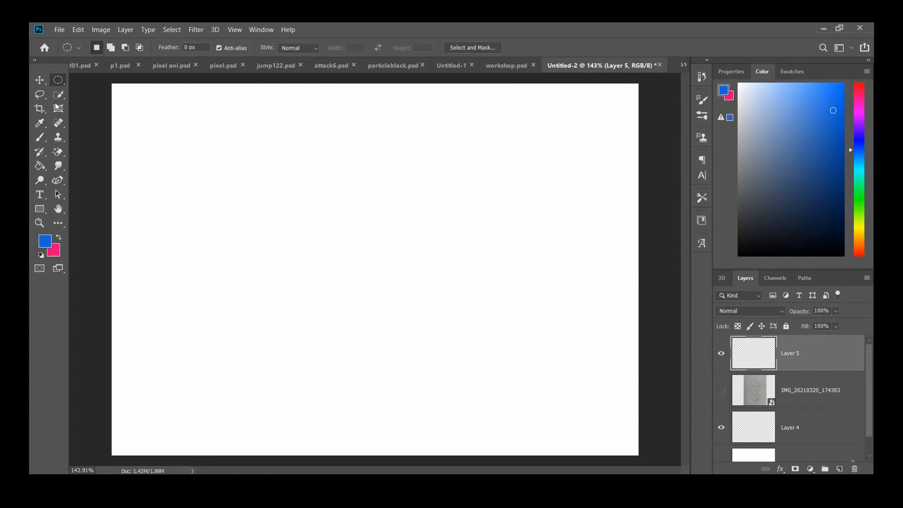
drag(277, 187, 327, 236)
click(40, 165)
click(843, 226)
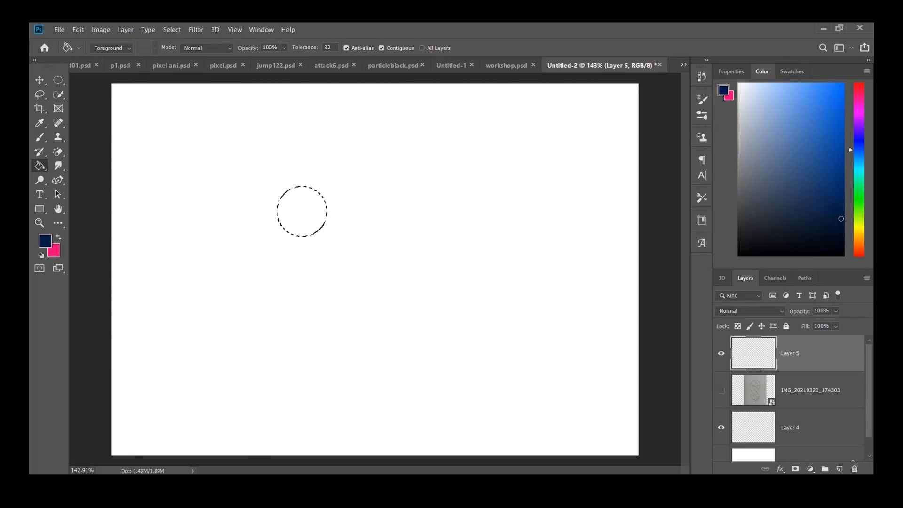
click(306, 211)
key(ctrl+d)
Duplicate the layer holding the navy circle.
key(v)
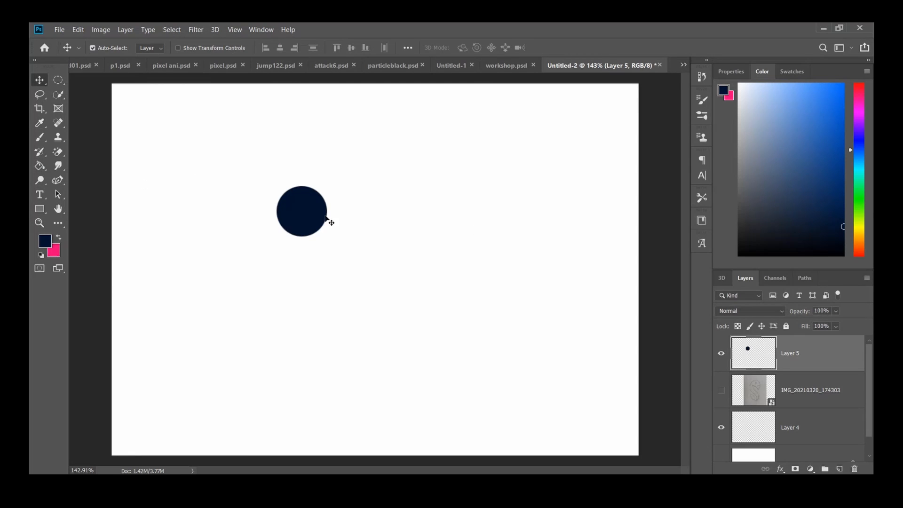
right_click(307, 214)
click(766, 352)
right_click(823, 355)
click(705, 72)
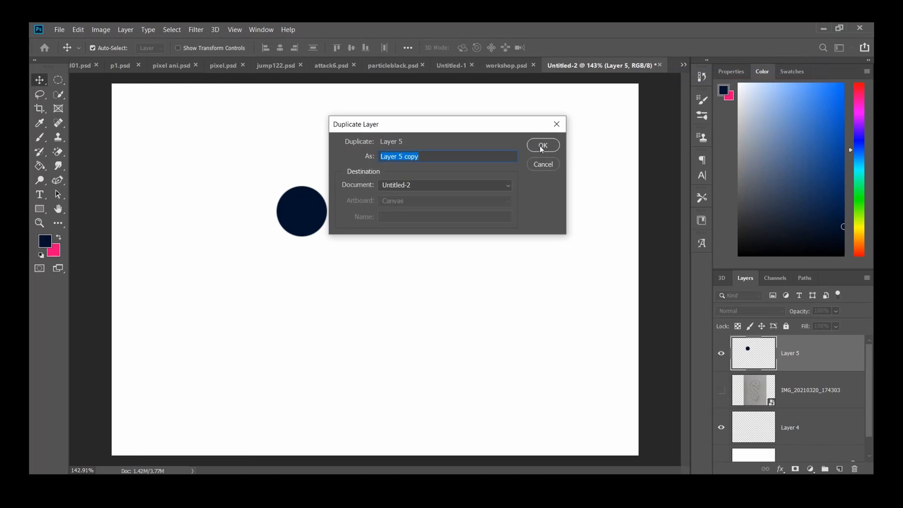
click(541, 143)
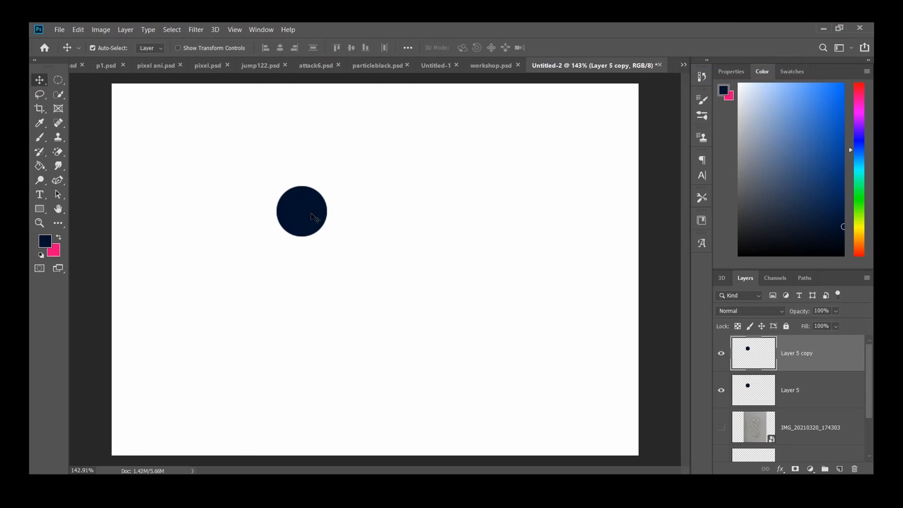
Paint a tall, closed, curved freehand outline with the navy brush to the right of the circle on the duplicated layer.
click(58, 80)
click(40, 137)
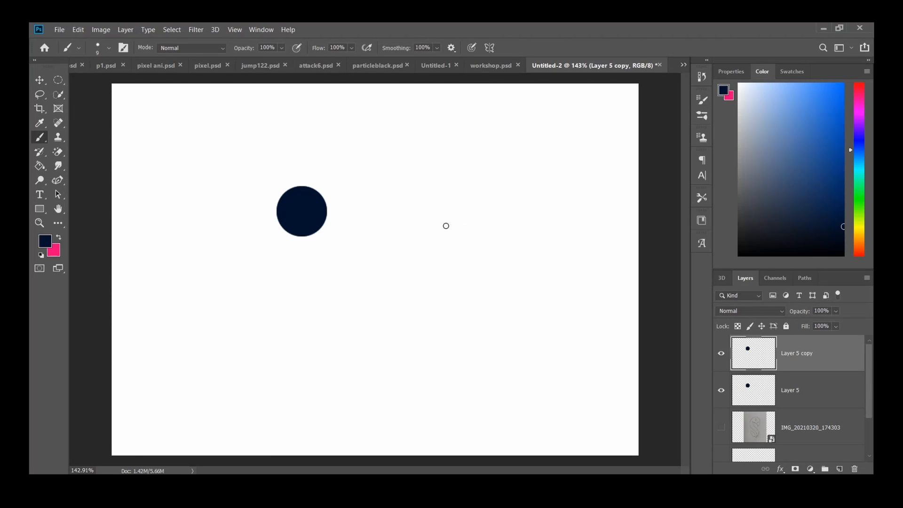
mouse_move(446, 226)
mouse_down()
mouse_move(411, 339)
mouse_move(470, 358)
mouse_move(466, 414)
mouse_move(450, 407)
mouse_move(391, 307)
mouse_move(408, 263)
mouse_move(460, 222)
mouse_up()
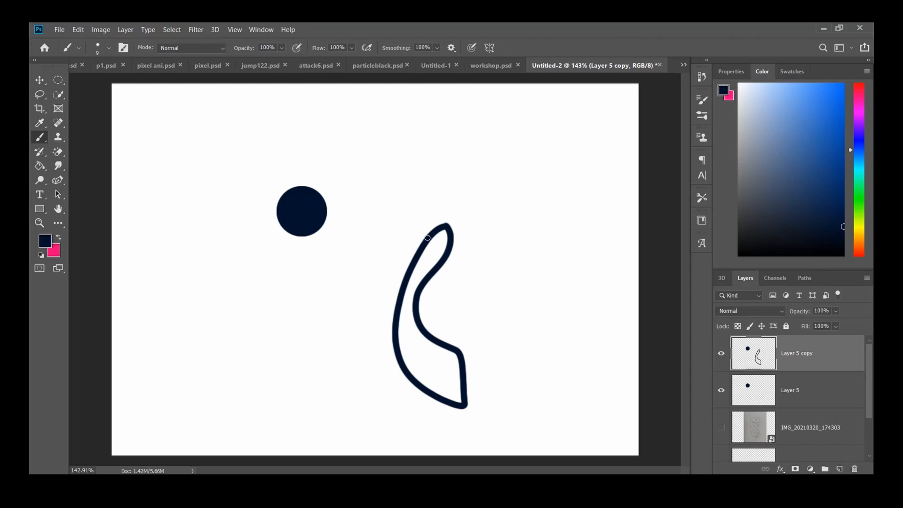
Lasso the brushed outline, cut it from the circle's layer onto its own layer, and delete that new layer.
key(v)
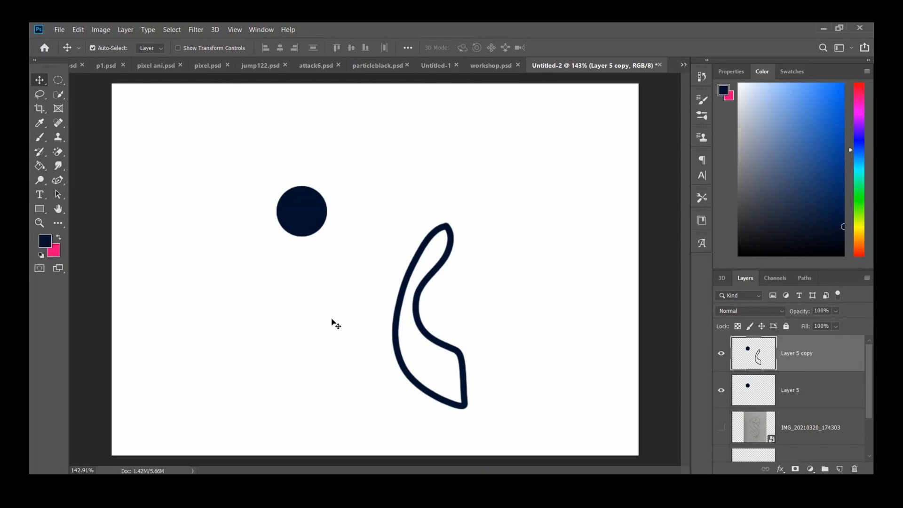
click(60, 82)
key(l)
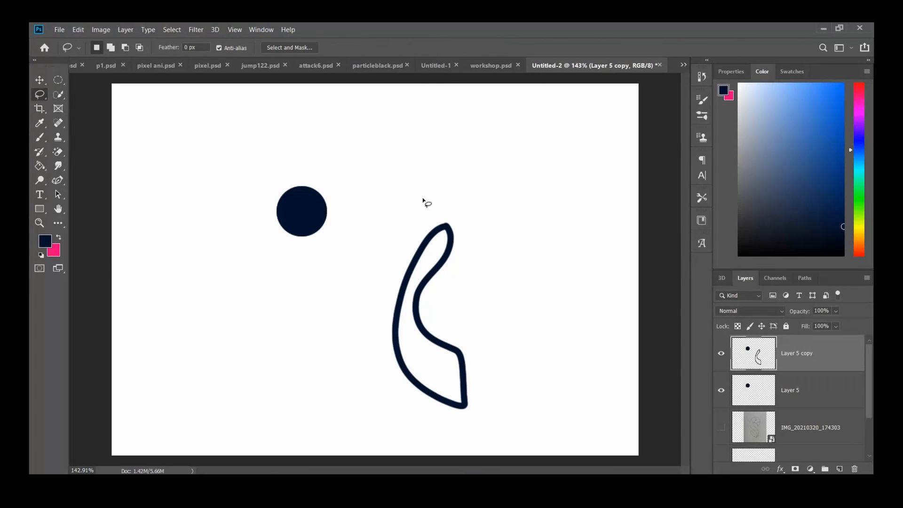
mouse_move(423, 201)
mouse_down()
mouse_move(498, 306)
mouse_move(425, 205)
mouse_up()
right_click(436, 266)
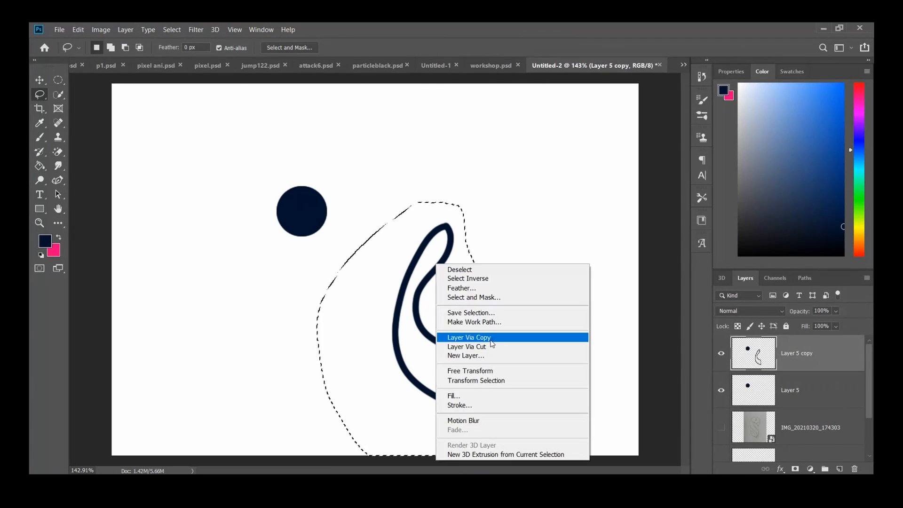
click(466, 337)
key(v)
drag(828, 360, 855, 468)
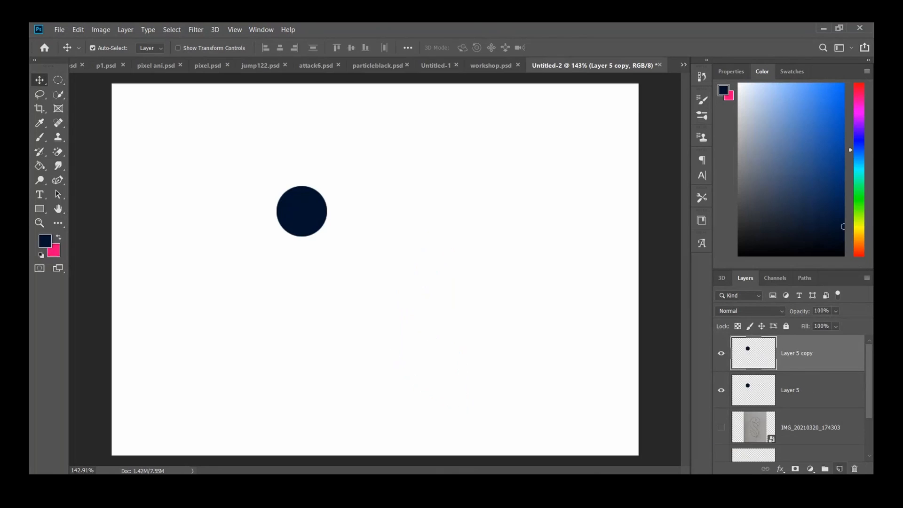
Paint a closed navy teardrop outline to the circle's right, then lasso it and cut it onto its own layer.
click(39, 137)
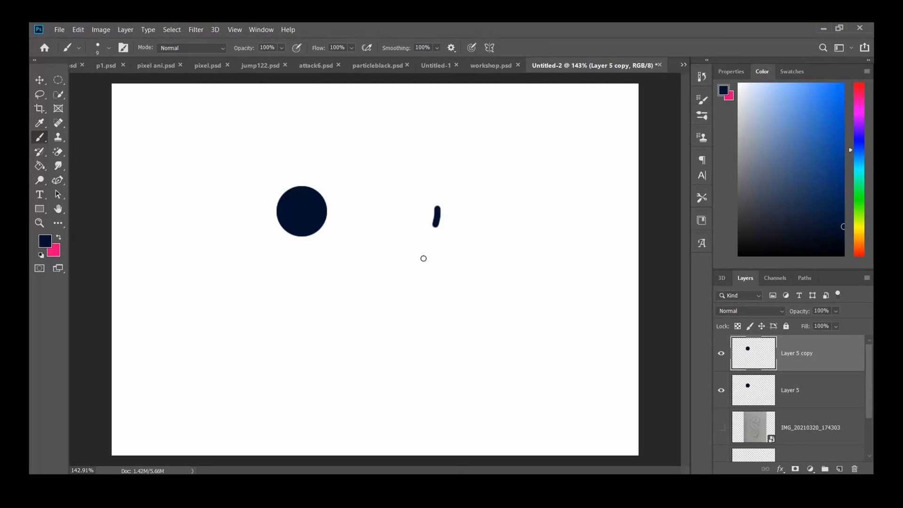
mouse_move(423, 258)
mouse_down()
mouse_move(450, 354)
mouse_move(473, 235)
mouse_move(427, 194)
mouse_move(434, 207)
mouse_up()
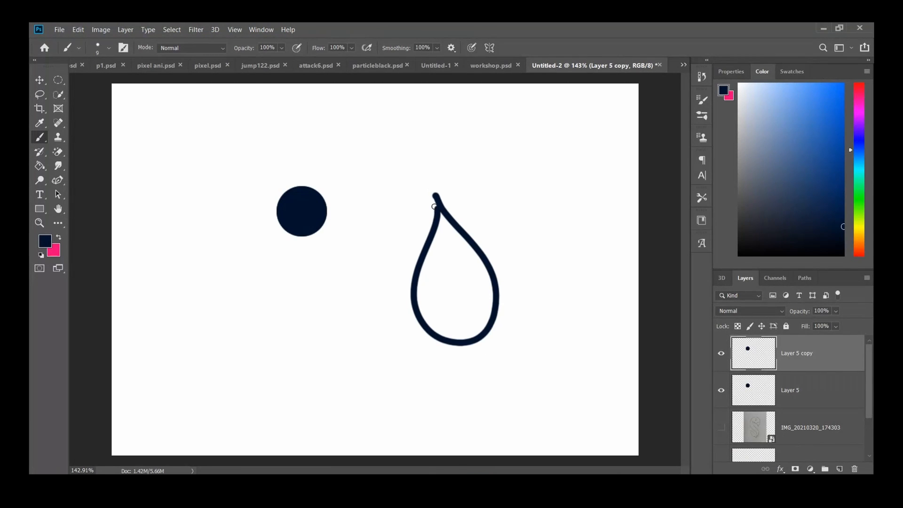
key(v)
key(l)
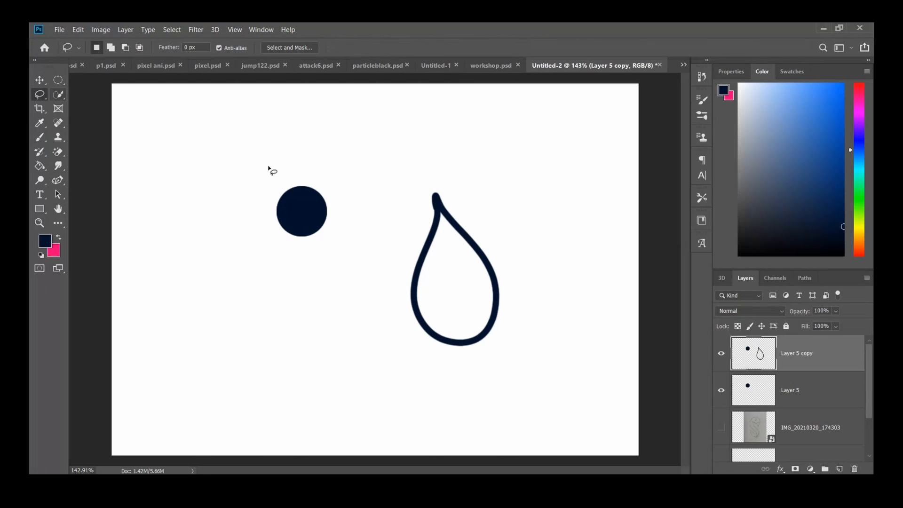
mouse_move(419, 156)
mouse_down()
mouse_move(426, 369)
mouse_move(421, 155)
mouse_up()
right_click(389, 230)
click(423, 317)
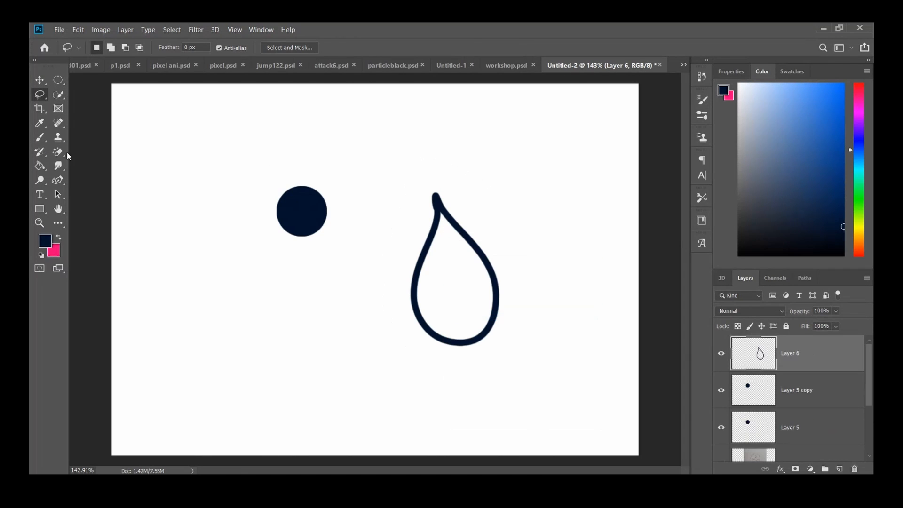
Scale the teardrop outline proportionally to 87.40% with Free Transform and try the Rotate option.
click(40, 80)
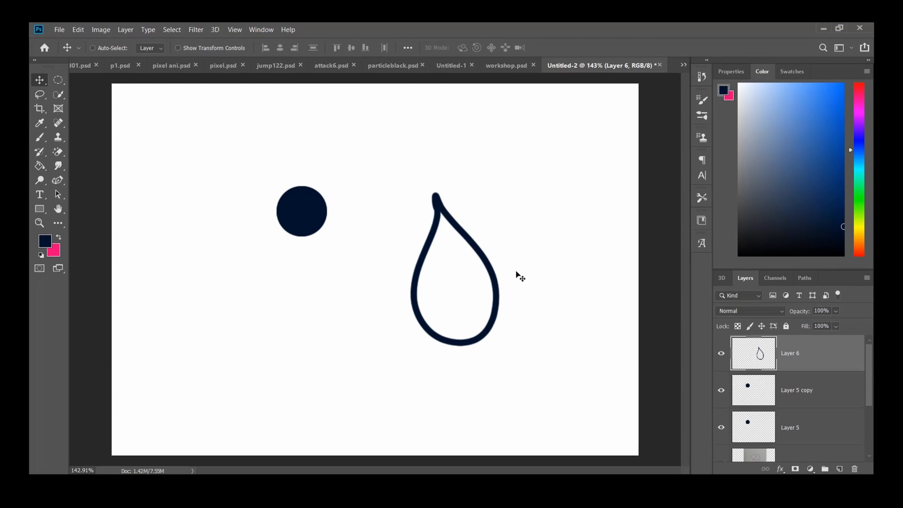
key(ctrl+t)
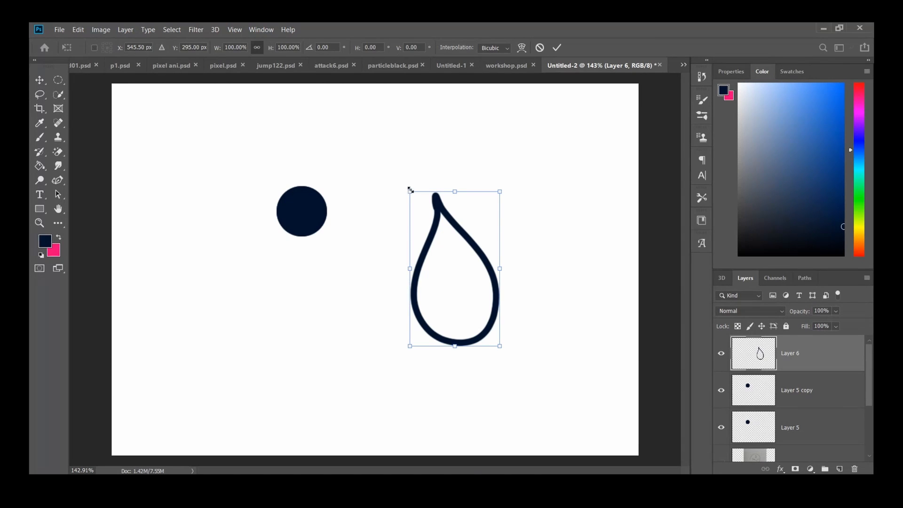
drag(410, 190, 463, 212)
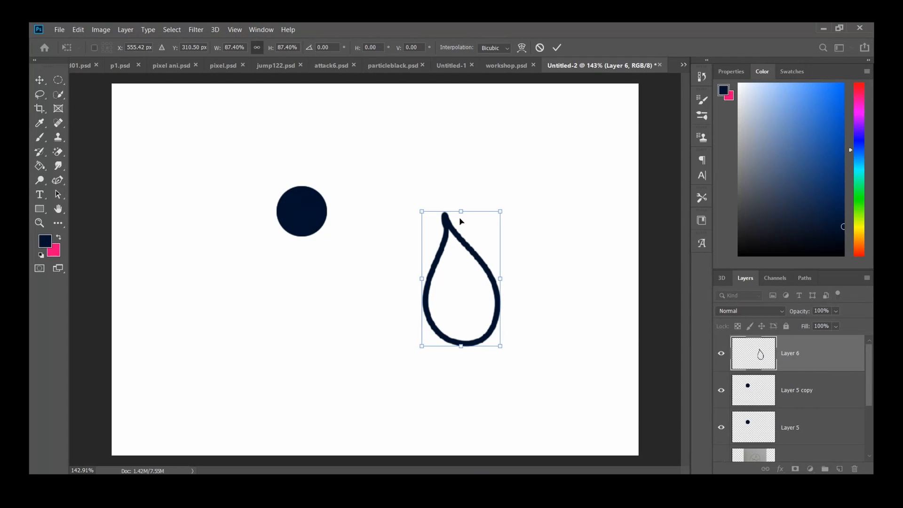
right_click(461, 238)
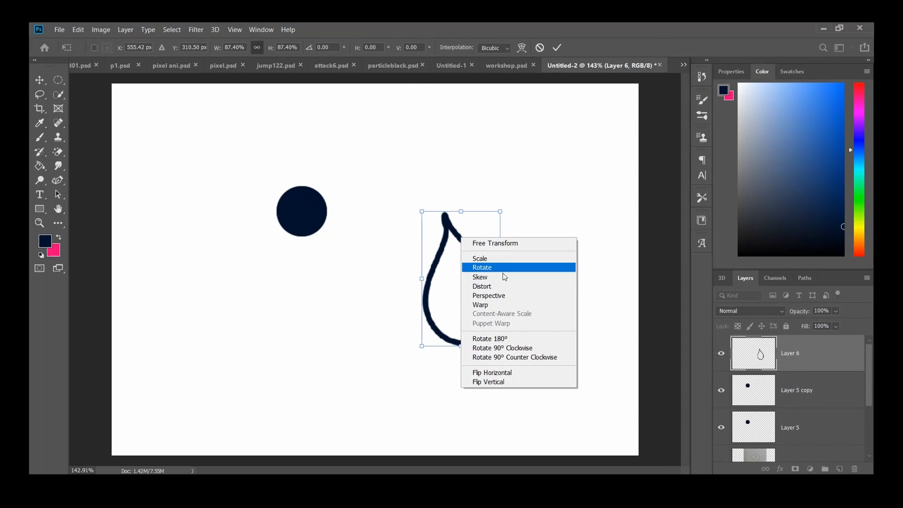
click(431, 357)
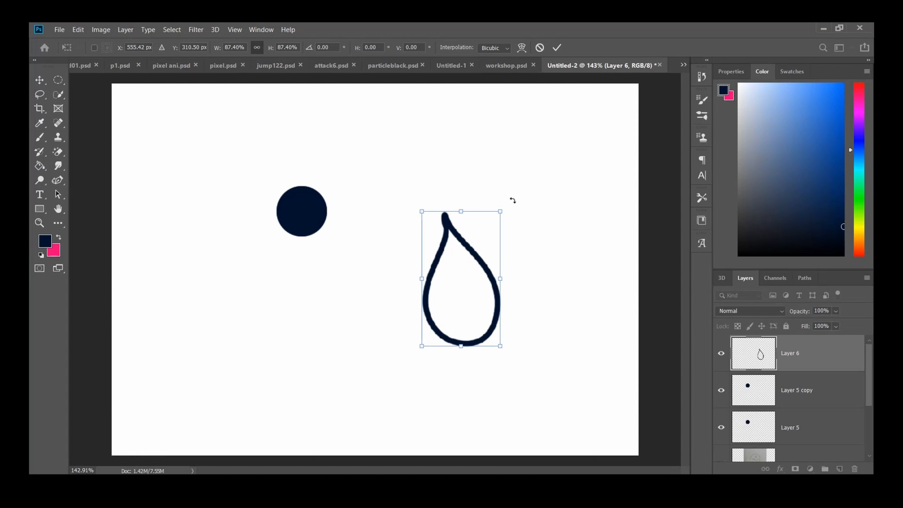
mouse_move(513, 200)
mouse_down()
mouse_move(470, 192)
mouse_move(511, 200)
mouse_up()
Warp the teardrop, stretching its tip upward, its upper side outward and its base downward, and apply the transform.
right_click(463, 246)
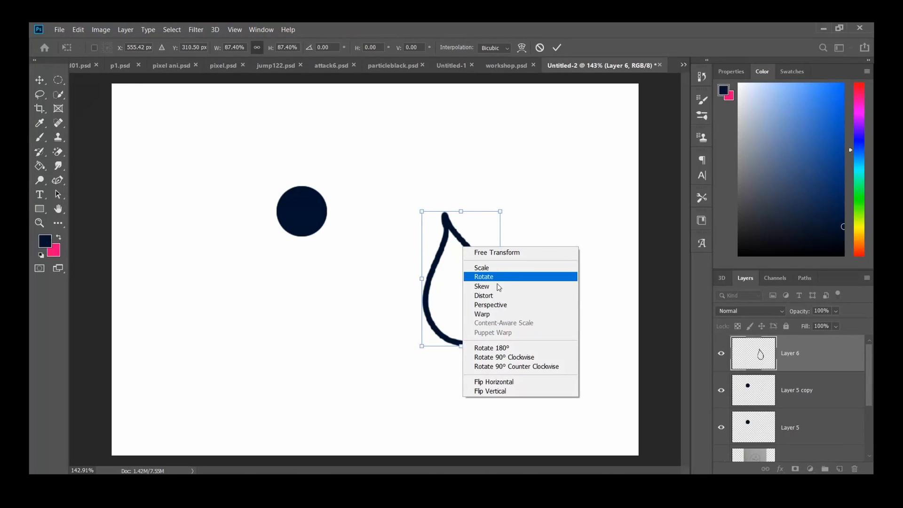
click(489, 314)
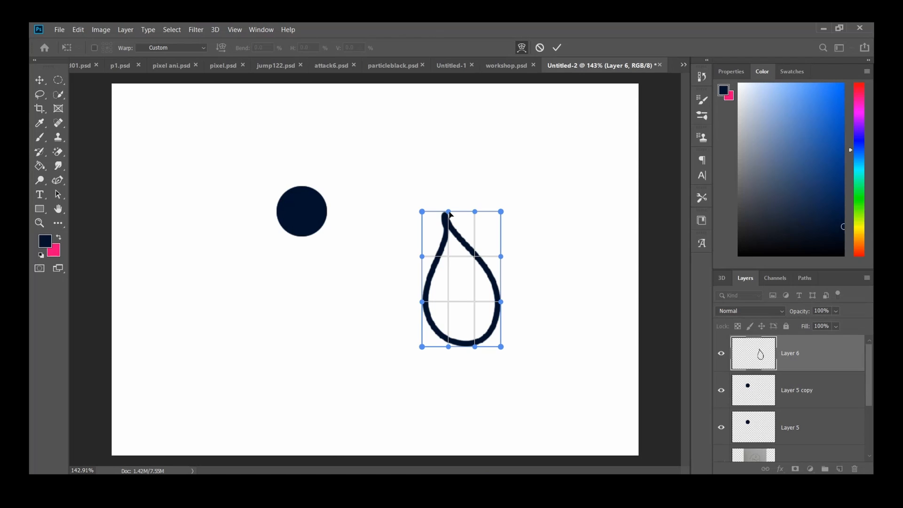
drag(449, 212, 454, 143)
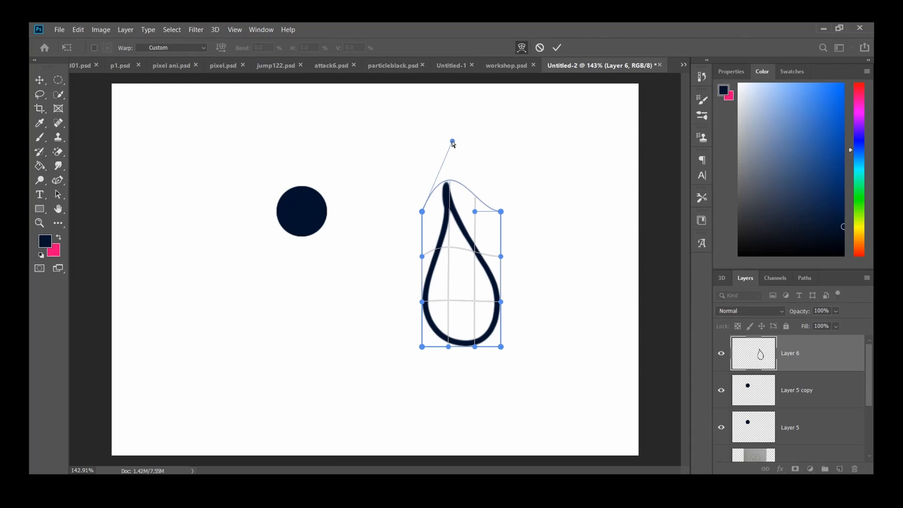
drag(502, 258, 545, 268)
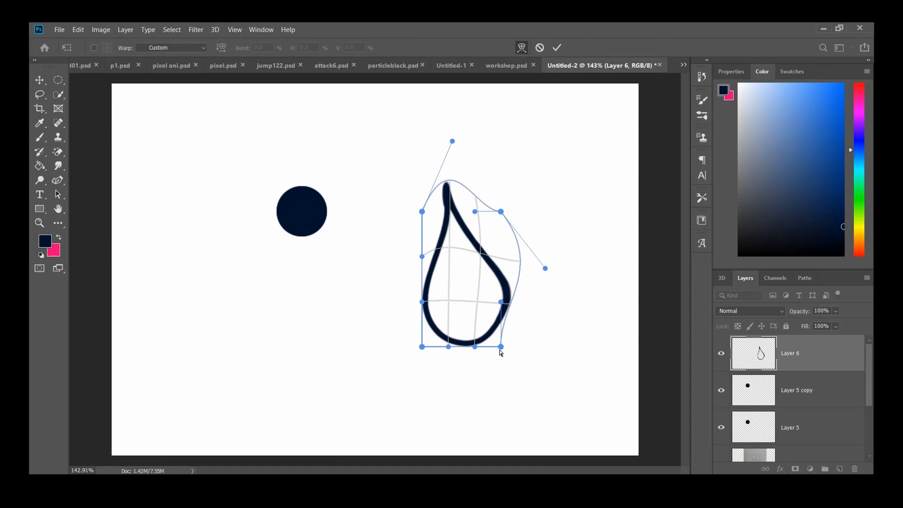
drag(500, 348, 494, 392)
drag(449, 346, 438, 389)
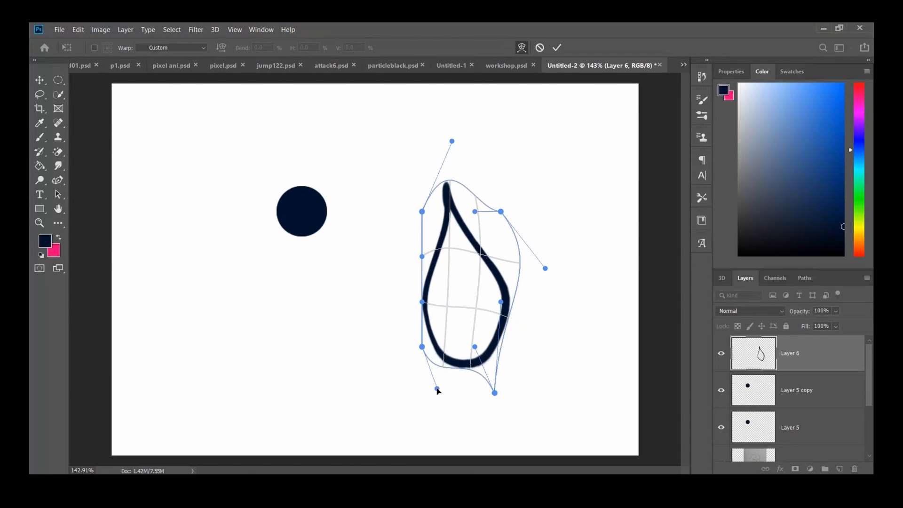
key(Return)
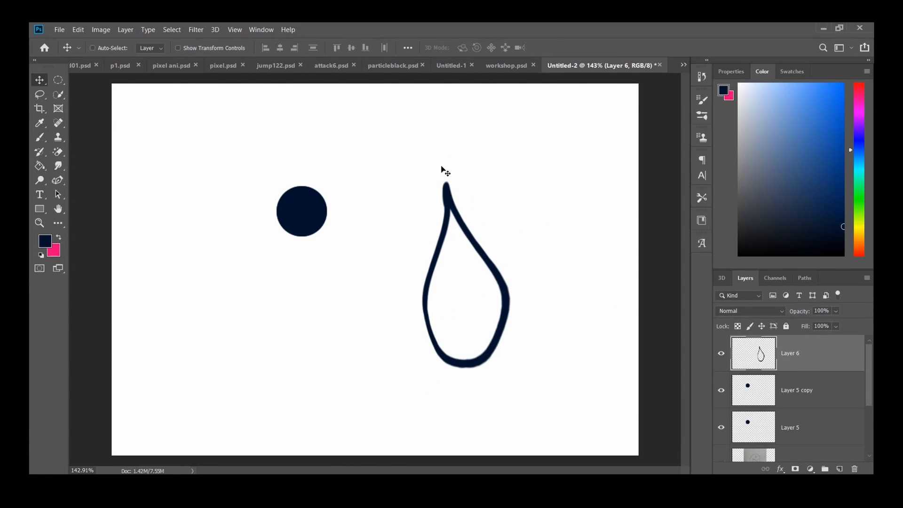
Try reshaping the teardrop by a corner and flipping it vertically, undo both changes, and cancel the transform.
key(ctrl+t)
right_click(461, 251)
click(497, 290)
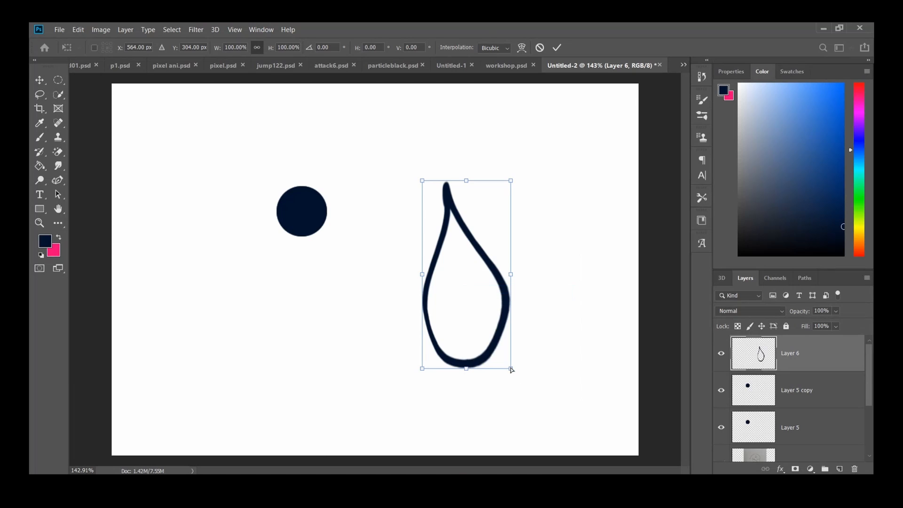
drag(511, 369, 517, 351)
key(ctrl+z)
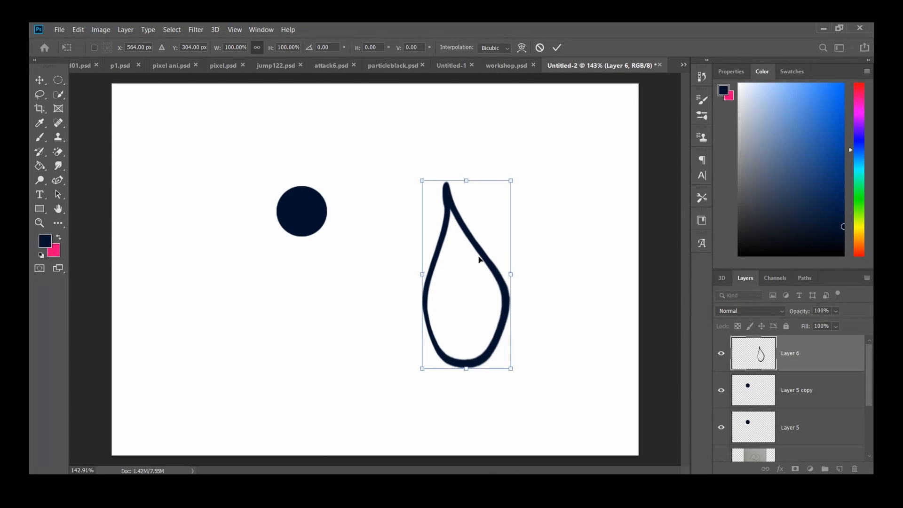
right_click(479, 257)
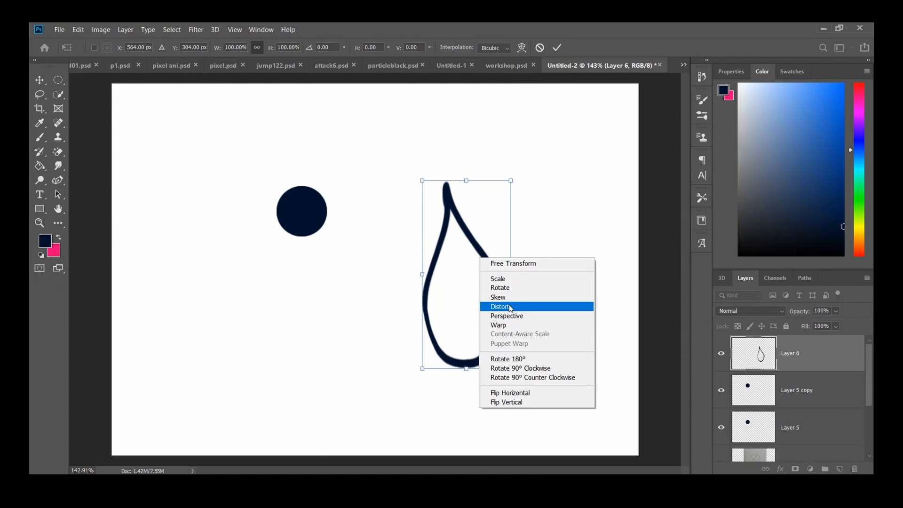
click(510, 403)
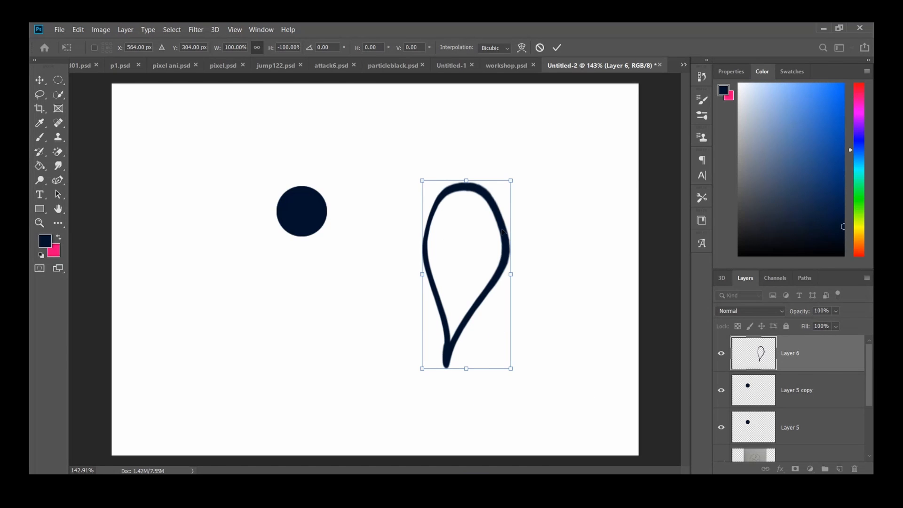
key(ctrl+z)
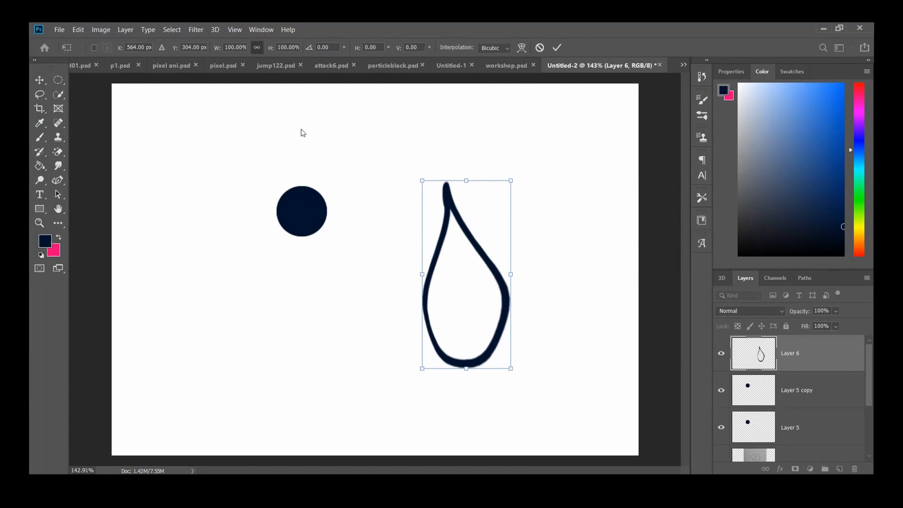
key(Escape)
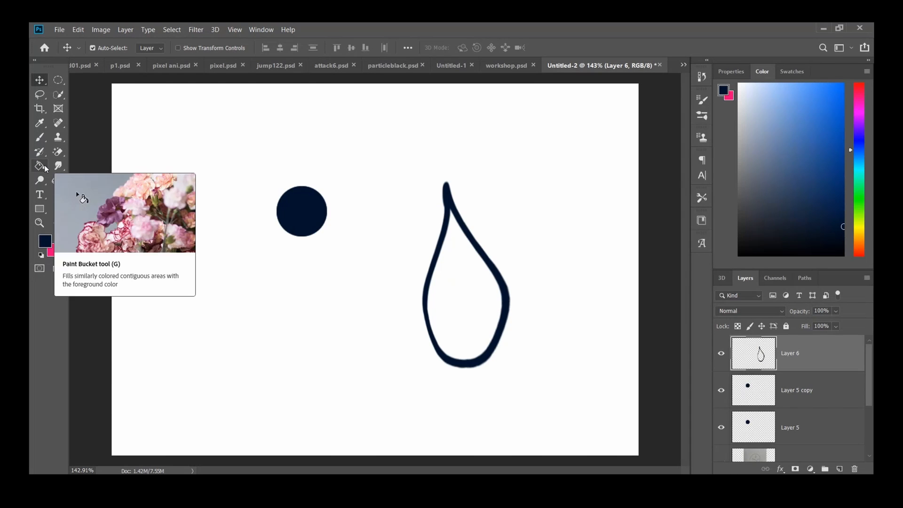
Hide the teardrop layer and move the duplicated navy circle to the right, level with the original.
click(721, 353)
click(813, 401)
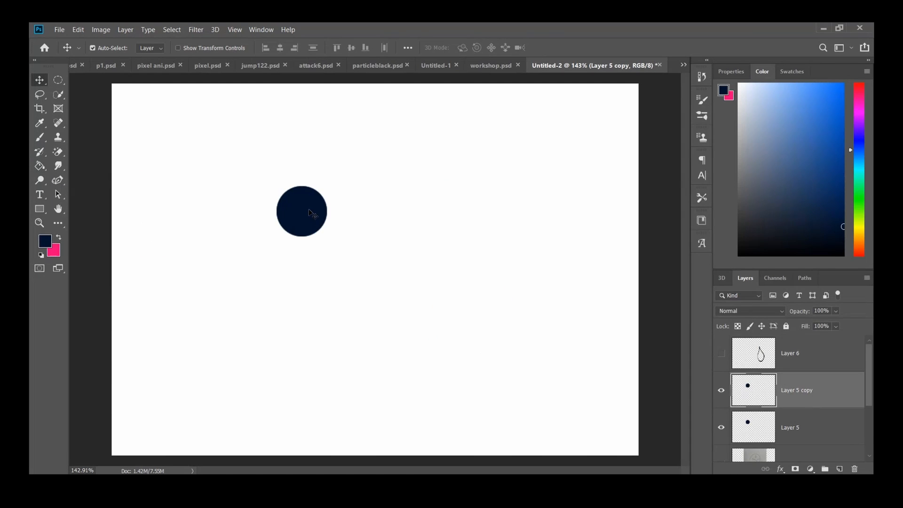
drag(316, 221, 444, 220)
click(332, 262)
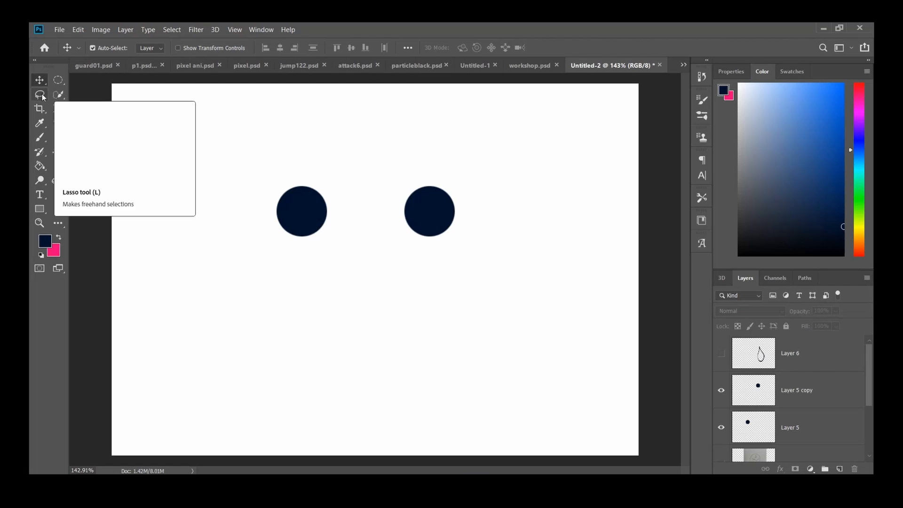
Reset and swap the default colors, and choose a bright red as the foreground color.
click(40, 137)
click(42, 254)
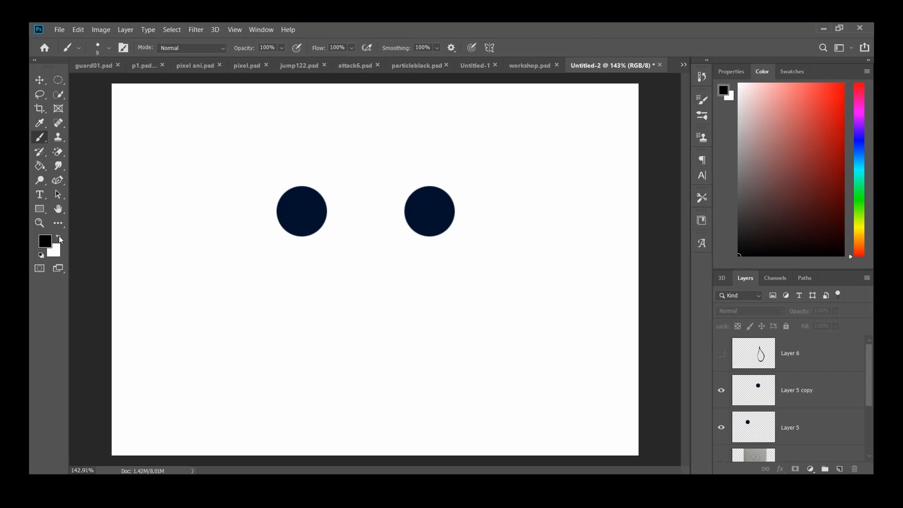
click(59, 238)
click(45, 241)
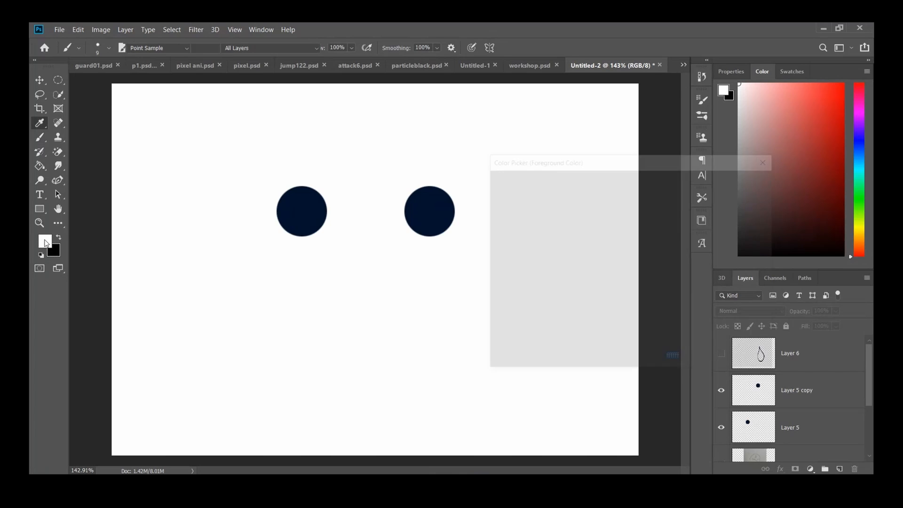
text(8a2020)
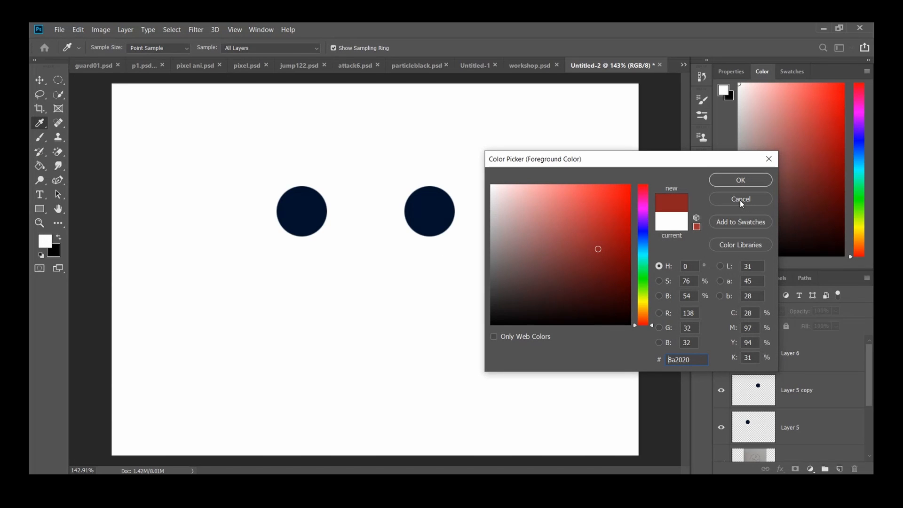
click(605, 214)
click(740, 180)
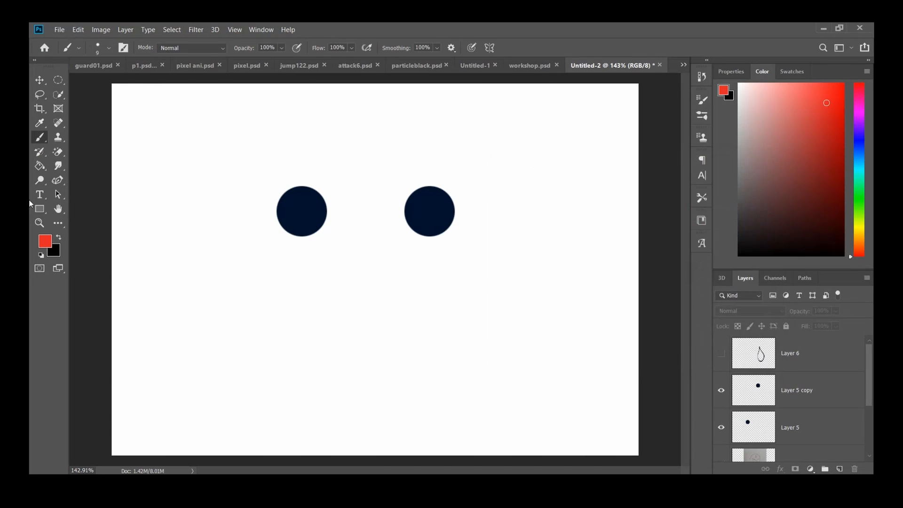
Show the teardrop layer, fill the teardrop's interior with red, and move it down and right, clear of the circles.
click(725, 364)
click(721, 353)
key(g)
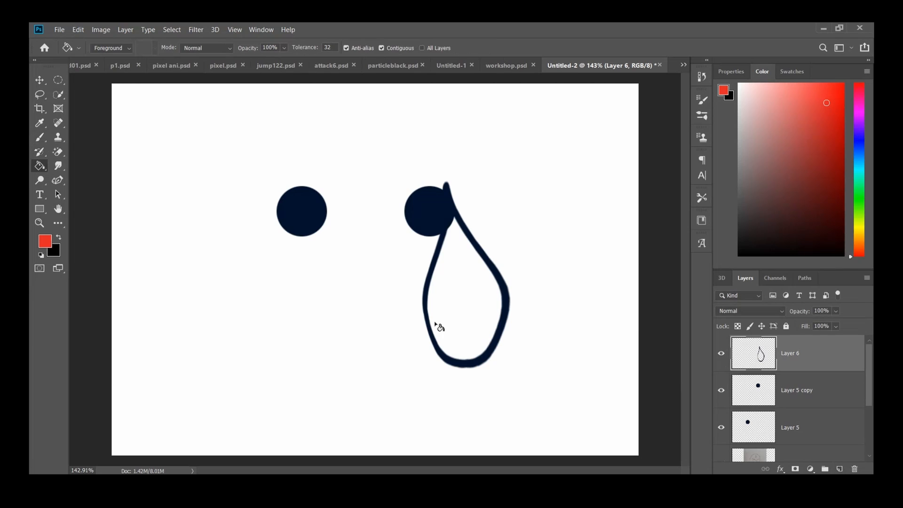
click(472, 301)
key(v)
drag(510, 295, 577, 327)
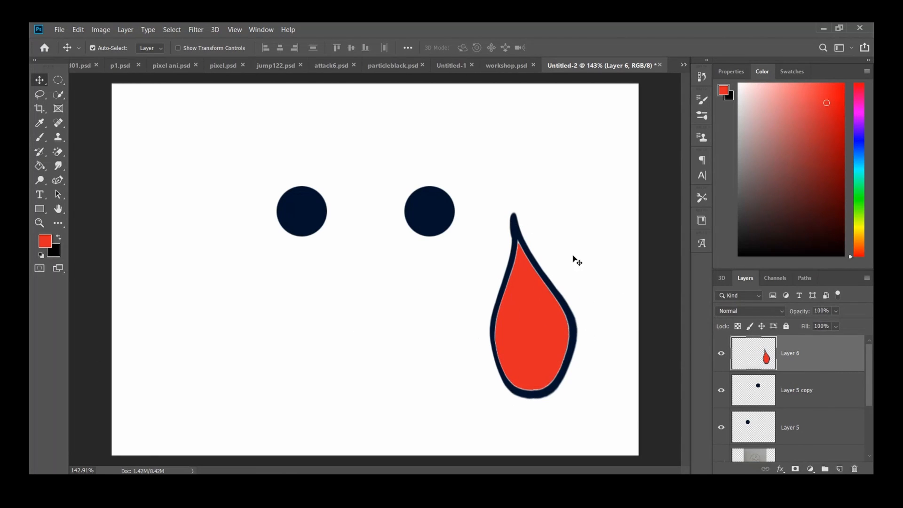
Restore the default colors and sample the teardrop's red as the foreground color with the Eyedropper.
click(40, 124)
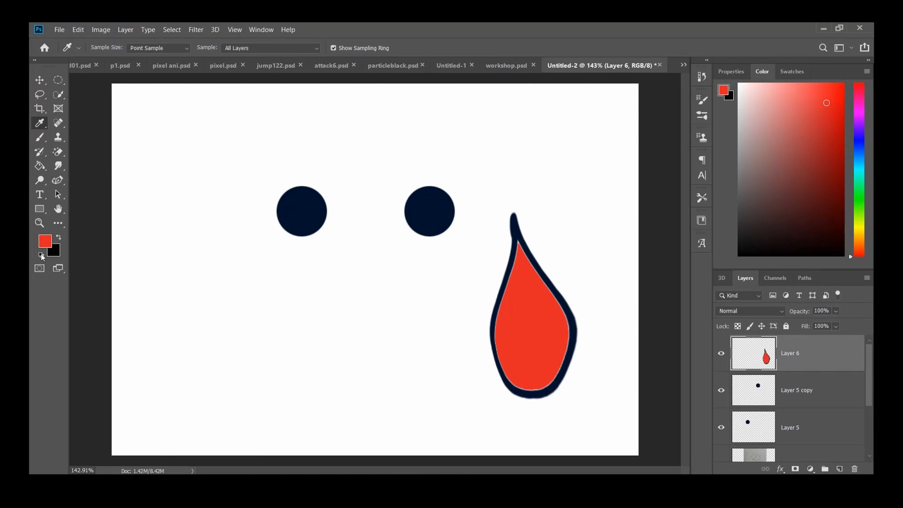
click(41, 255)
click(545, 325)
Try several swatch colors, including a light pink, and settle on white as the foreground color.
click(734, 72)
click(792, 72)
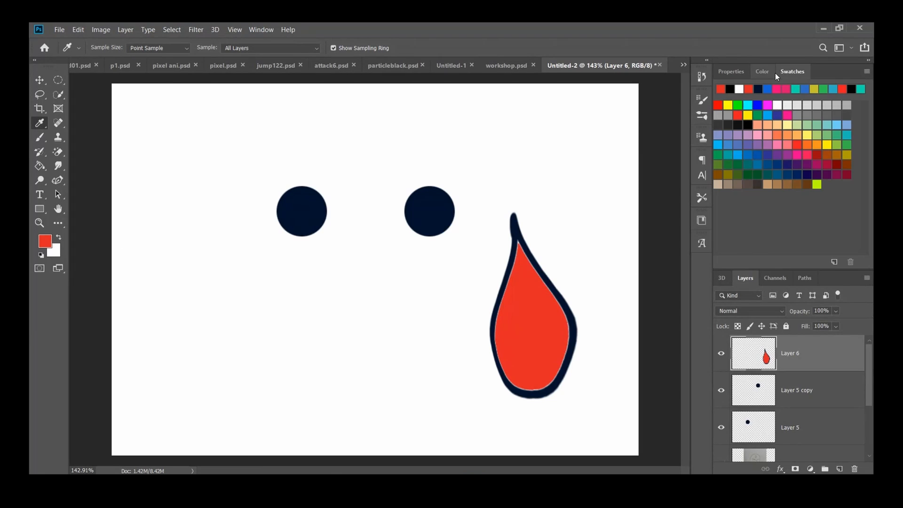
click(776, 106)
click(797, 116)
click(767, 136)
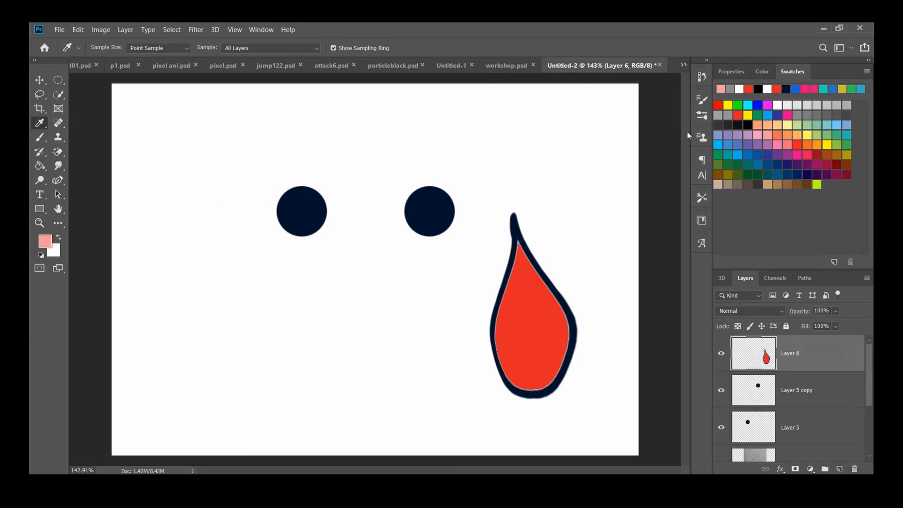
click(778, 105)
Hide the teardrop layer and, on the duplicated circle's layer, brush two white highlights onto each navy circle.
key(v)
click(806, 390)
click(720, 353)
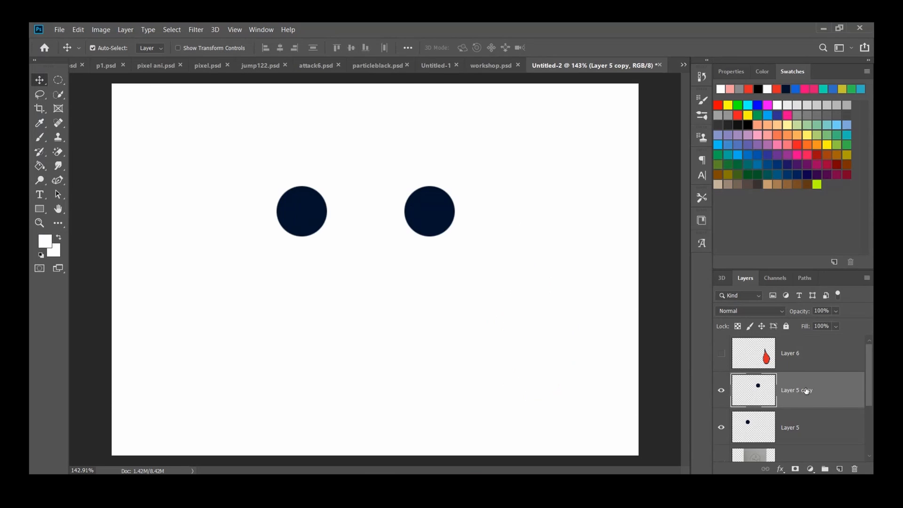
click(40, 138)
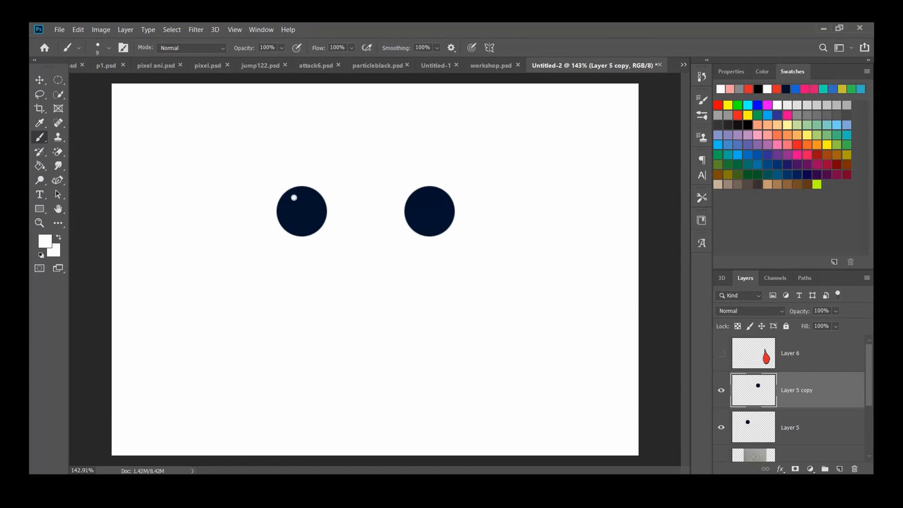
mouse_move(293, 197)
mouse_down()
mouse_move(292, 215)
mouse_move(312, 225)
mouse_up()
mouse_move(425, 196)
mouse_down()
mouse_move(415, 210)
mouse_move(437, 225)
mouse_up()
key(v)
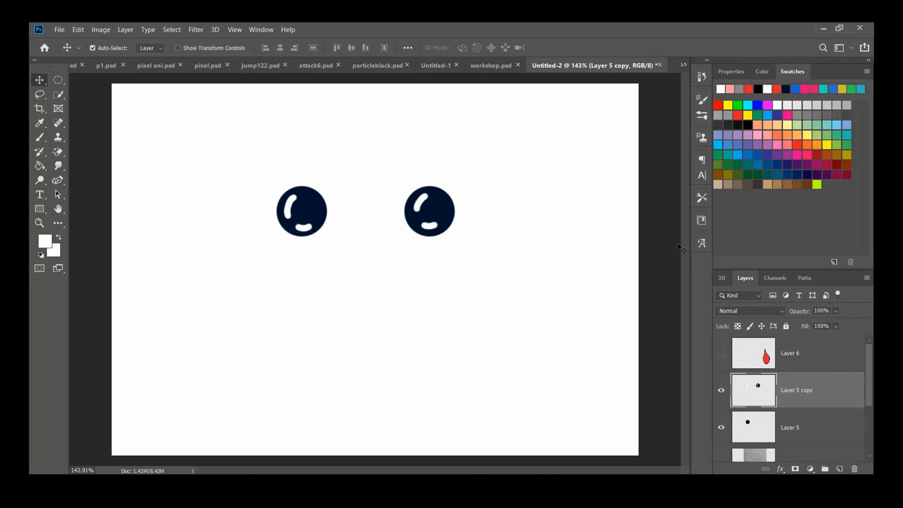
Undo the four white highlight strokes on the two navy circles.
key(ctrl+z)
key(ctrl+z)
key(ctrl+z)
key(ctrl+z)
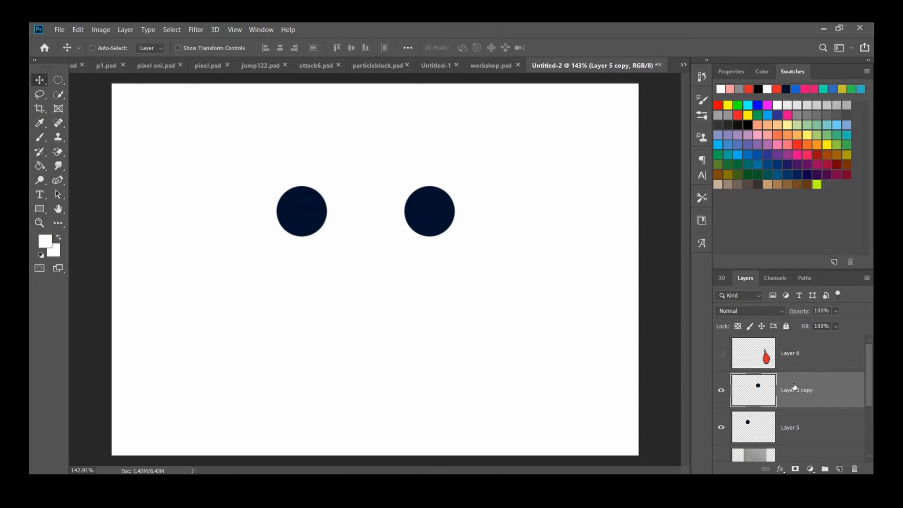
Create a new layer above the duplicated circle and brush two white highlights onto each navy circle.
click(839, 469)
click(39, 137)
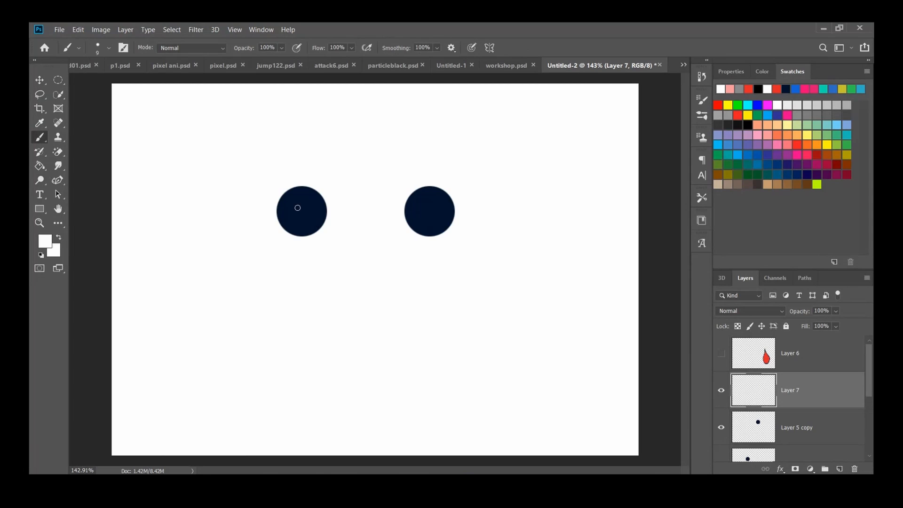
drag(285, 203, 310, 231)
mouse_move(424, 197)
mouse_down()
mouse_move(420, 206)
mouse_move(437, 220)
mouse_up()
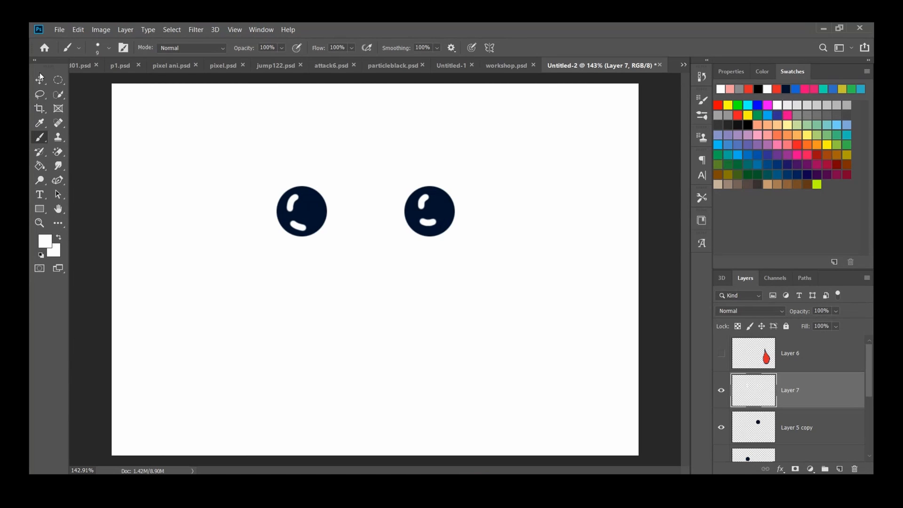
key(v)
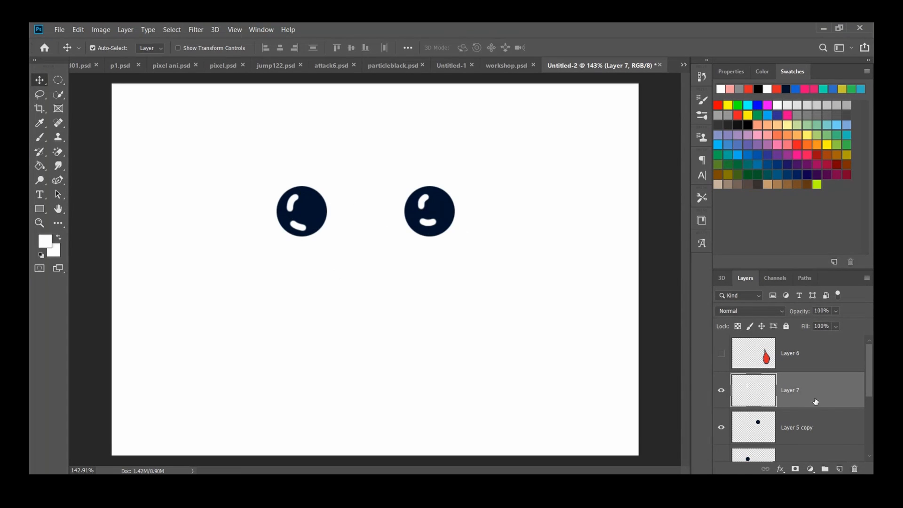
Add an Outer Glow layer style to the new highlights layer, leaving Bevel & Emboss off.
click(781, 468)
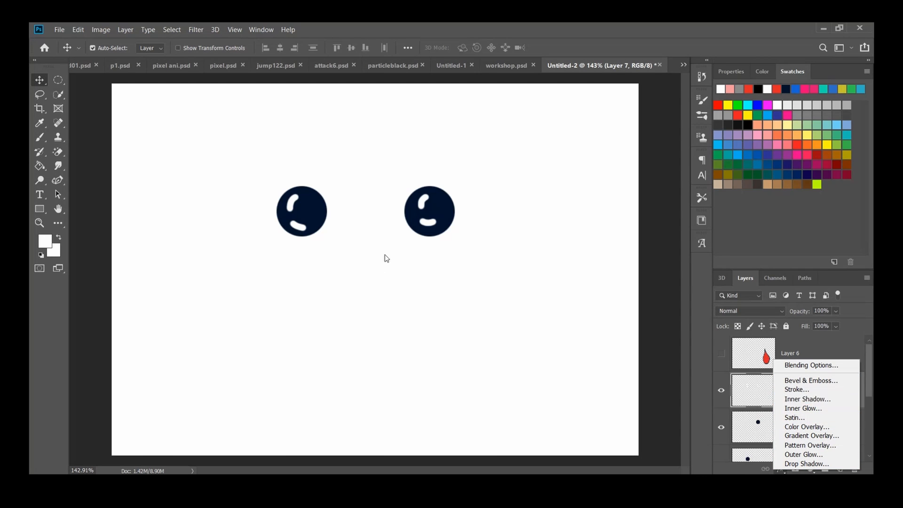
click(808, 453)
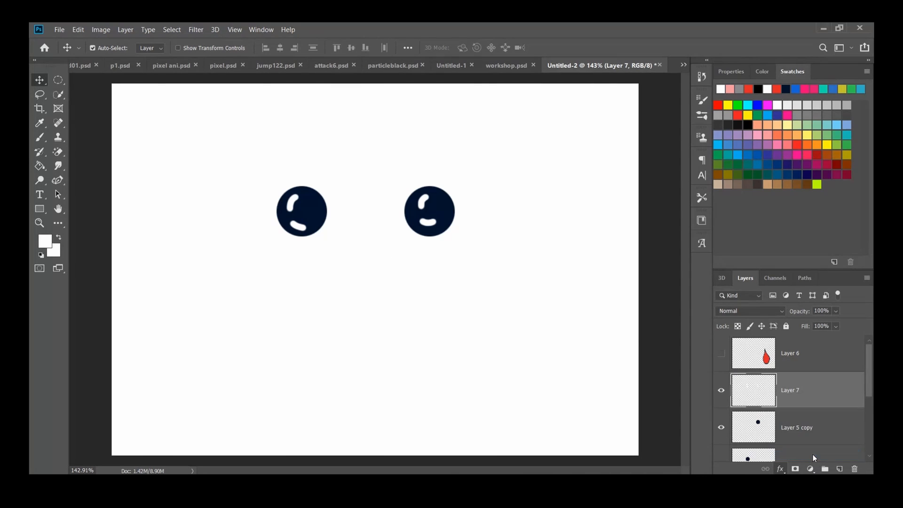
drag(634, 75, 652, 96)
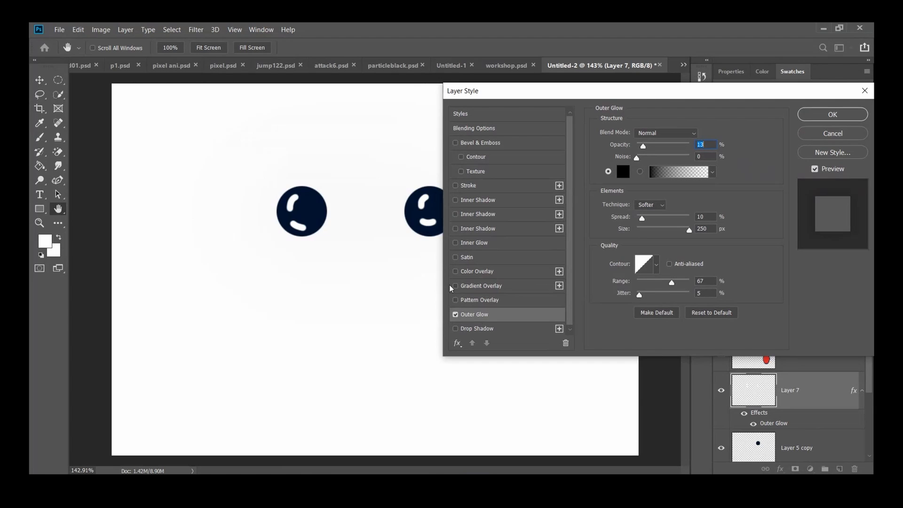
click(456, 143)
click(464, 142)
click(455, 143)
click(482, 316)
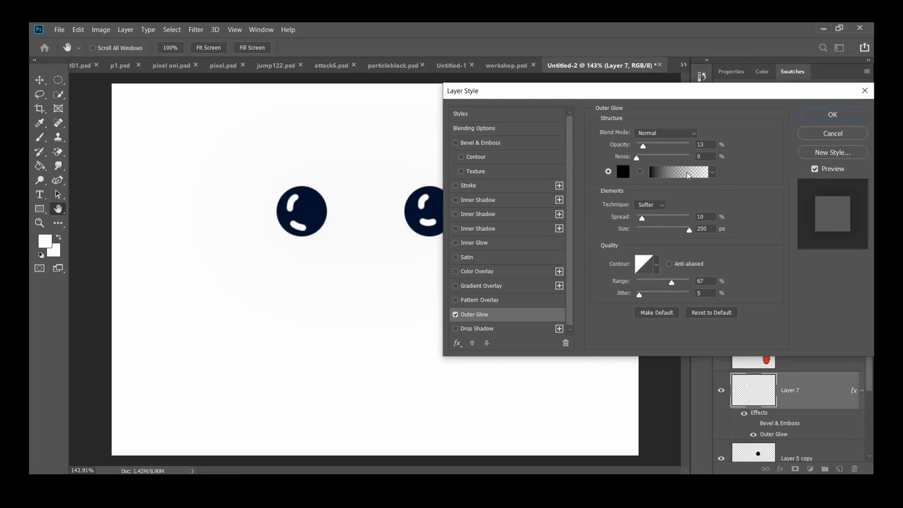
Try a bright yellow (fff600) as the outer glow color.
drag(652, 92, 607, 135)
click(579, 216)
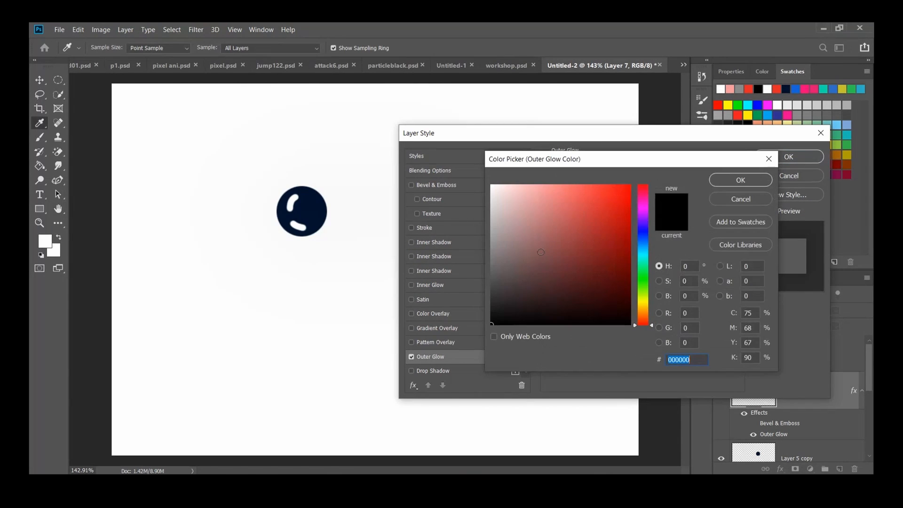
text(ff0000)
click(640, 305)
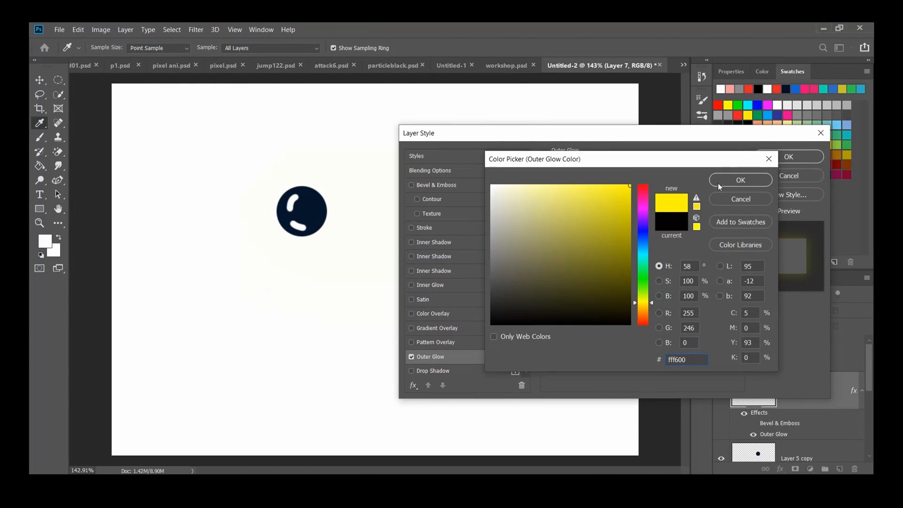
click(736, 181)
Try an outer glow with opacity 100%, noise 7%, spread 8% and size 237 px.
drag(593, 139, 636, 113)
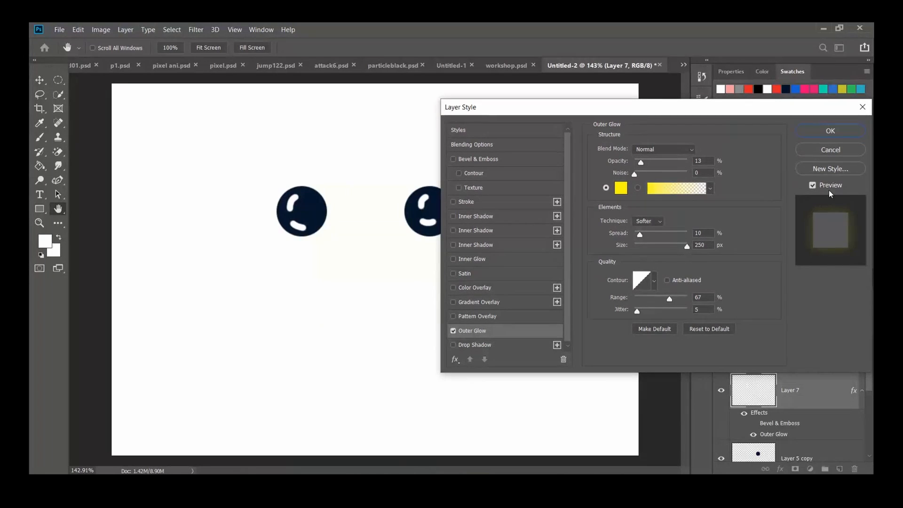
drag(712, 108, 671, 108)
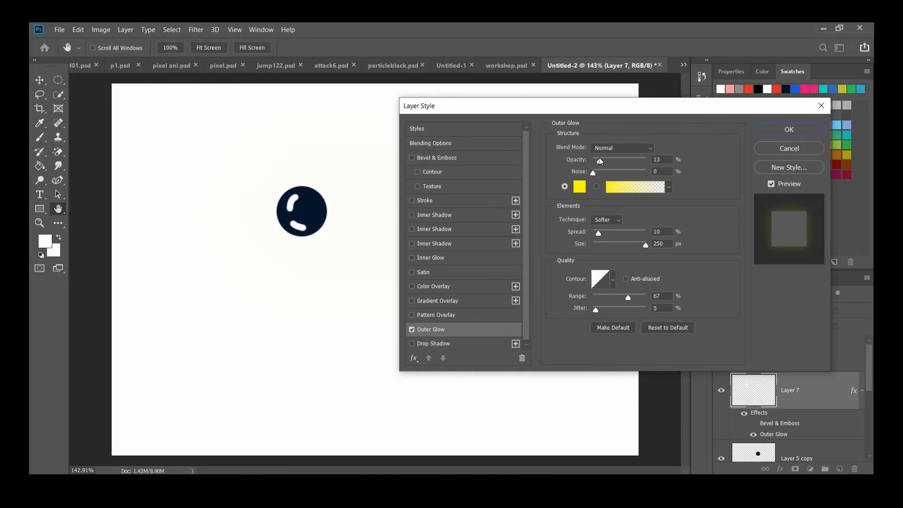
drag(597, 108, 437, 253)
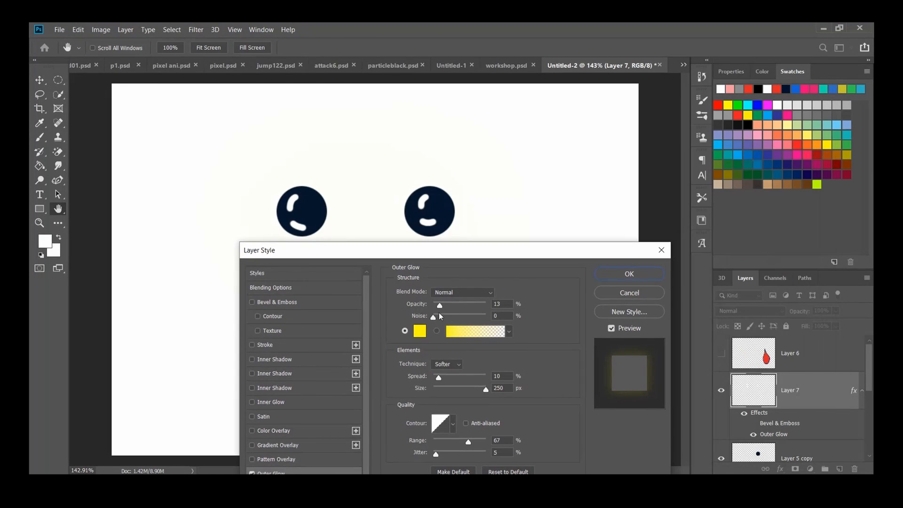
mouse_move(440, 382)
mouse_down()
mouse_move(456, 381)
mouse_move(437, 378)
mouse_up()
drag(487, 393, 484, 393)
mouse_move(439, 308)
mouse_down()
mouse_move(486, 306)
mouse_move(439, 318)
mouse_up()
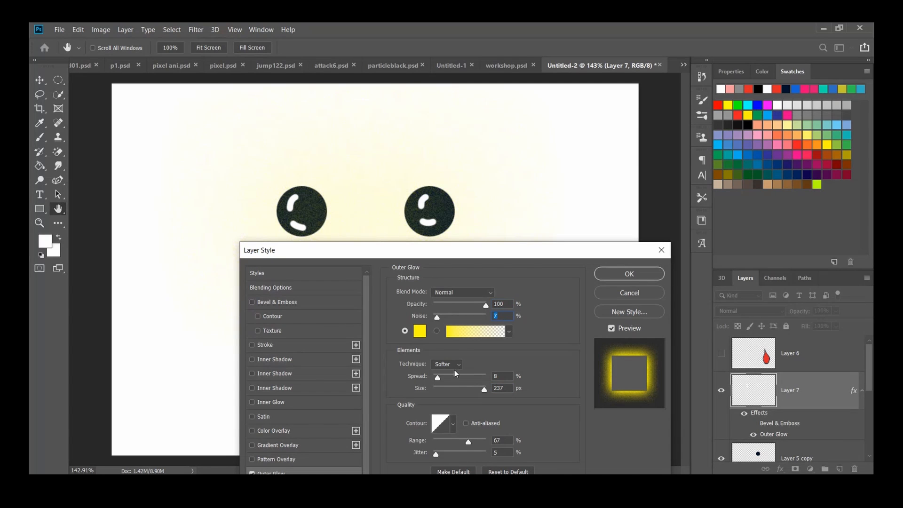
Set the outer glow's range to 20%, opacity to 53%, noise to 0% and size to 8 px.
drag(527, 253, 665, 105)
click(544, 270)
click(503, 206)
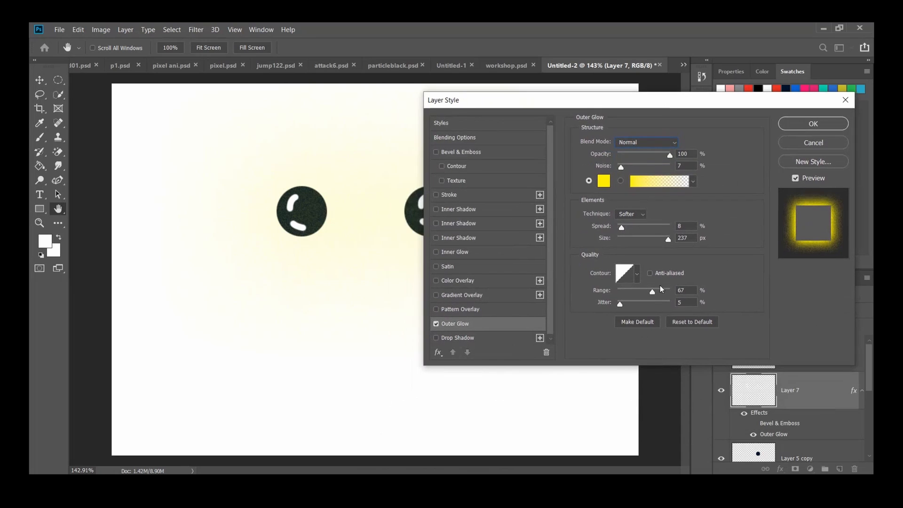
drag(643, 289, 629, 288)
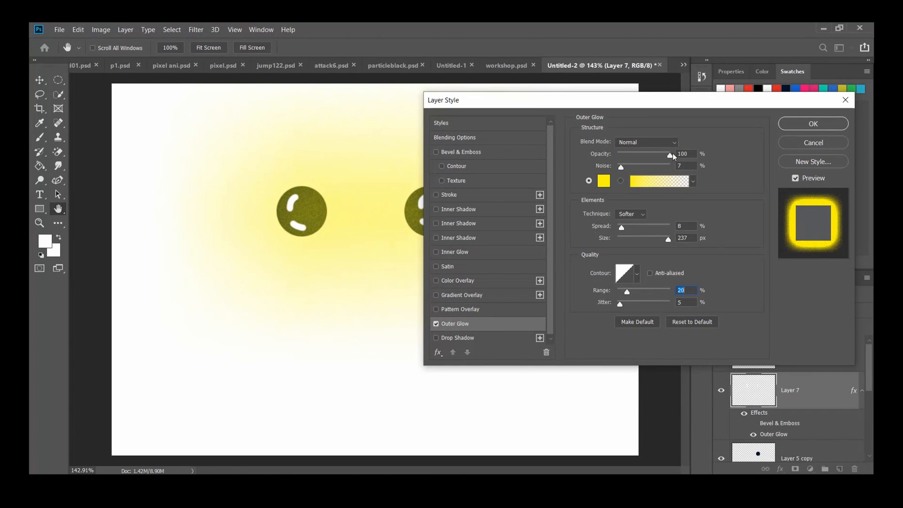
drag(670, 157, 616, 167)
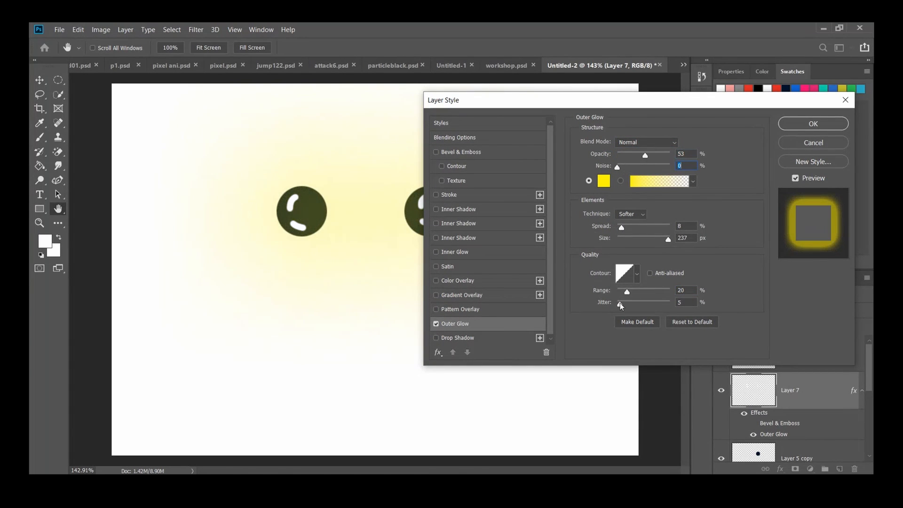
drag(668, 239, 621, 240)
Change the outer glow color to white (ffffff), with spread 5%, size 27 px and opacity 25%, and apply the style.
click(603, 181)
drag(494, 188, 479, 178)
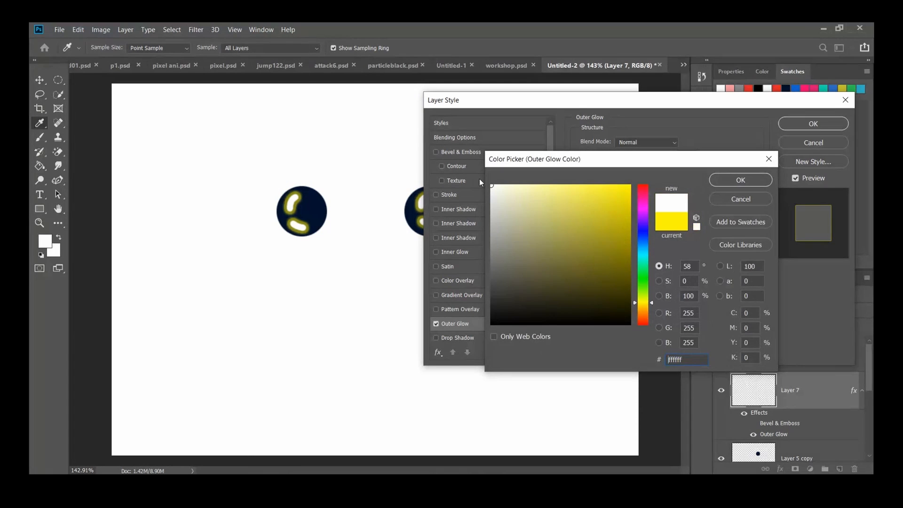
click(734, 181)
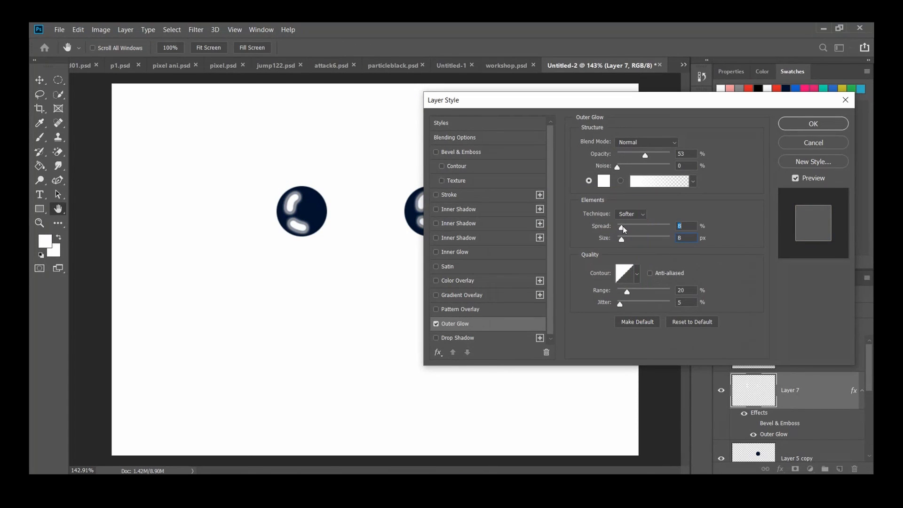
mouse_move(622, 226)
mouse_down()
mouse_move(626, 241)
mouse_move(620, 226)
mouse_up()
drag(648, 157, 630, 158)
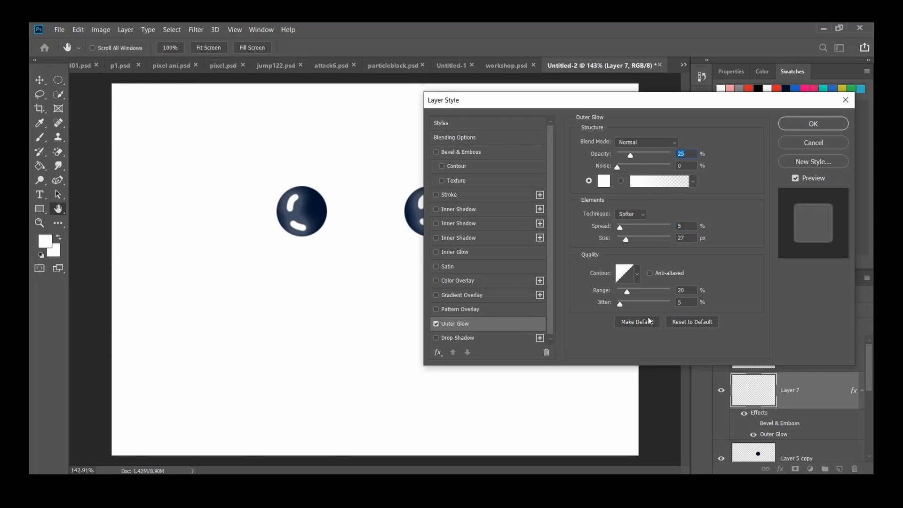
click(809, 128)
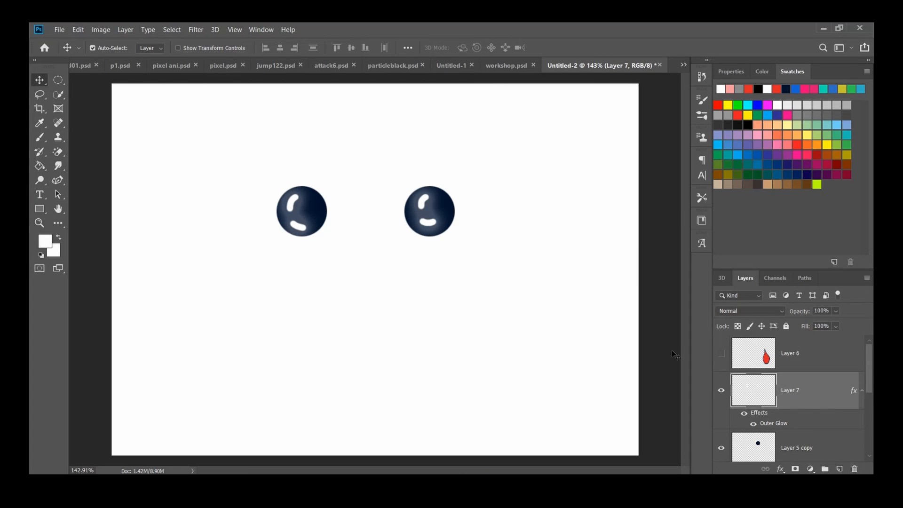
Toggle the Outer Glow effect off and on to compare the highlights with and without it.
click(753, 424)
click(753, 424)
click(753, 424)
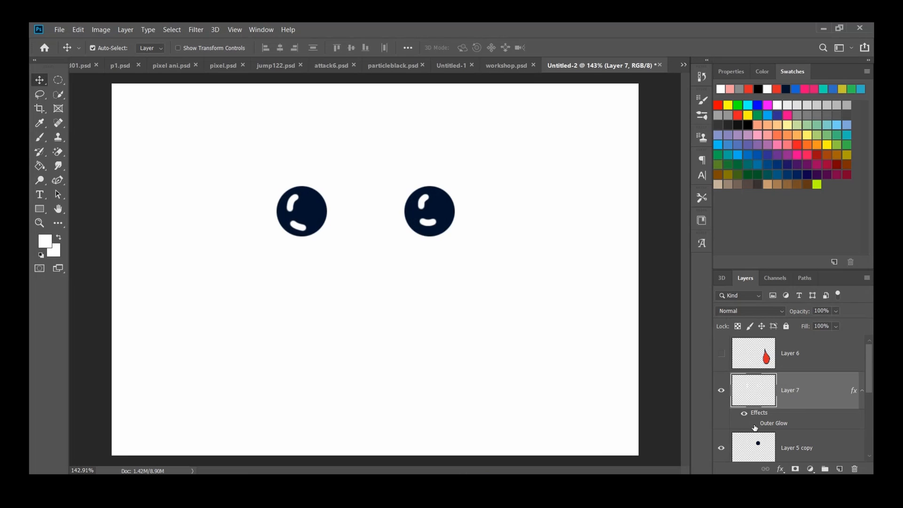
click(753, 424)
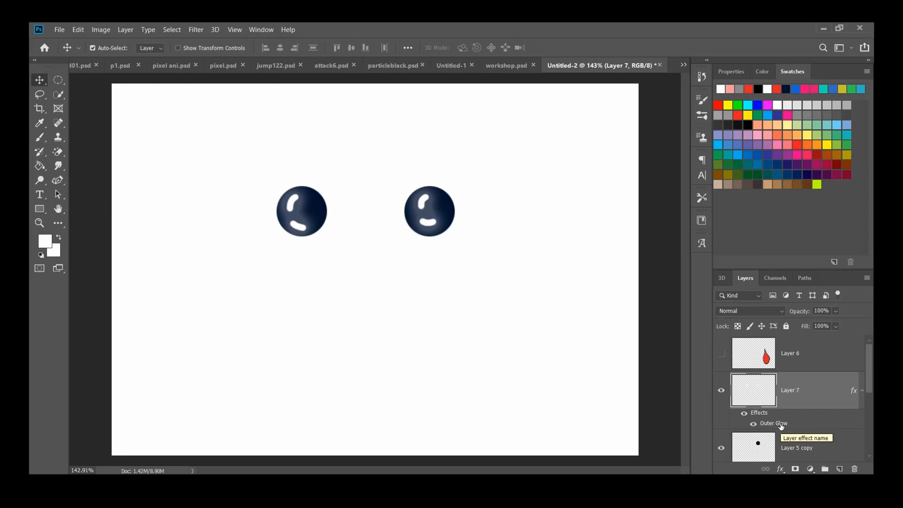
Reduce the highlights' outer glow to 14% opacity and about 9 px in size.
double_click(781, 425)
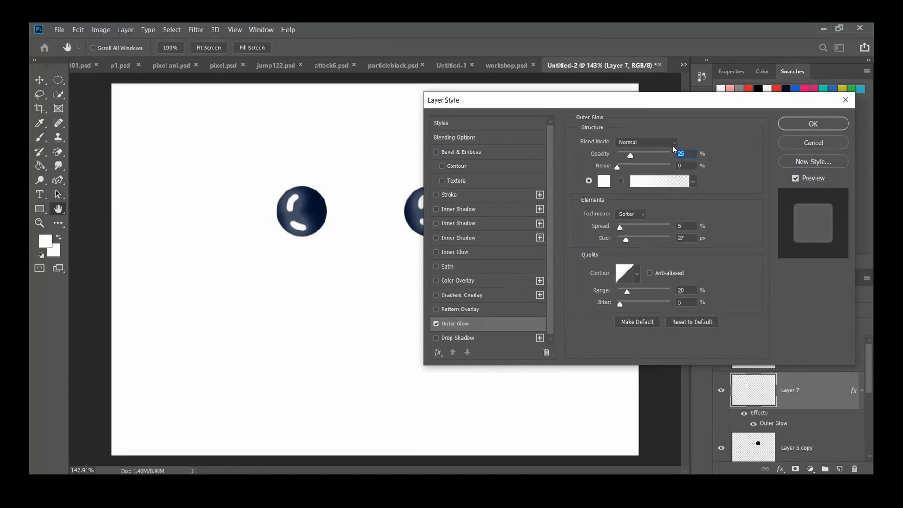
drag(629, 155, 622, 160)
drag(625, 239, 620, 240)
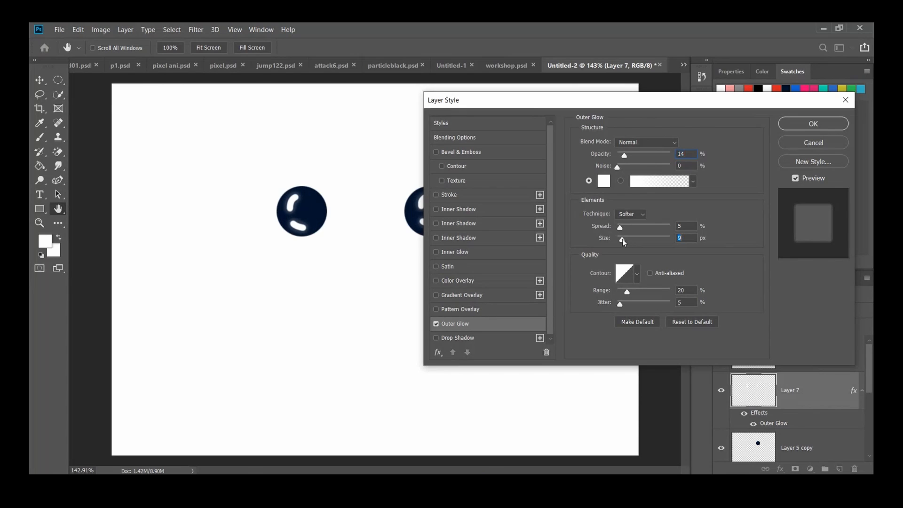
click(786, 125)
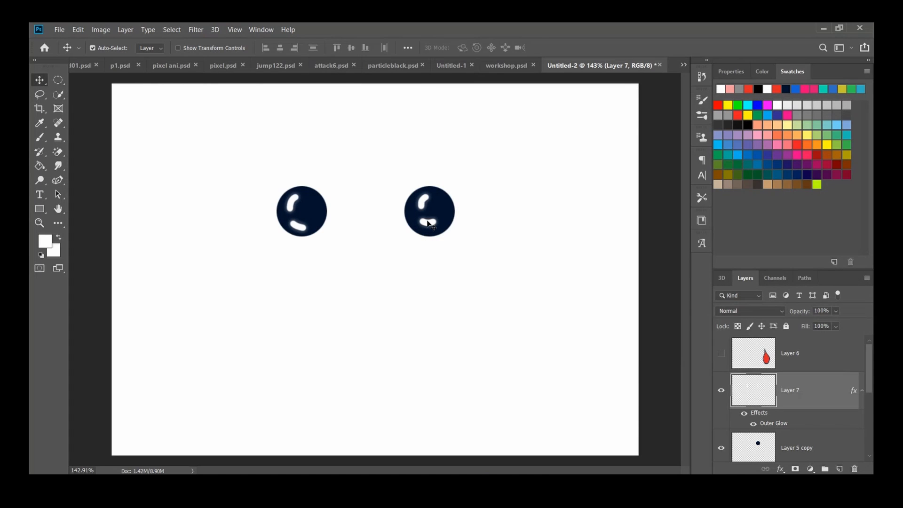
Add a Drop Shadow layer style to Layer 5, the original navy circle.
click(781, 468)
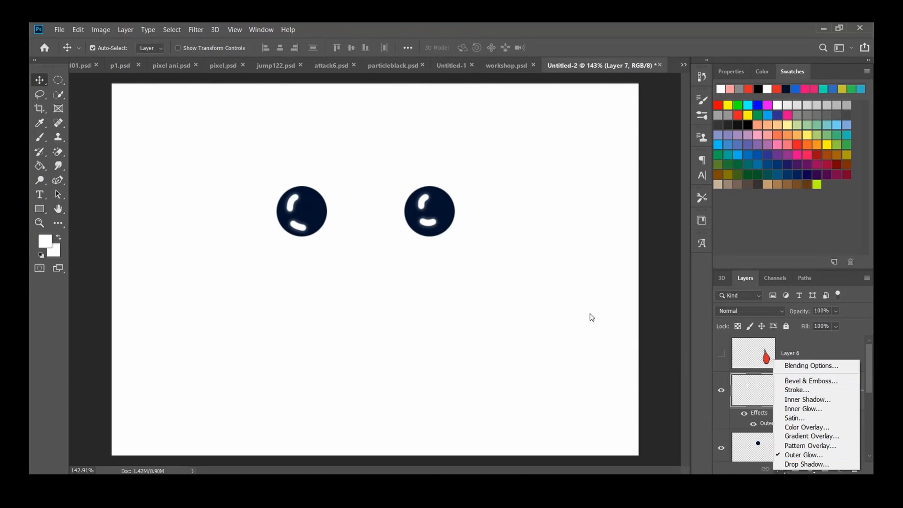
click(616, 333)
scroll(802, 435, down, 1)
click(807, 415)
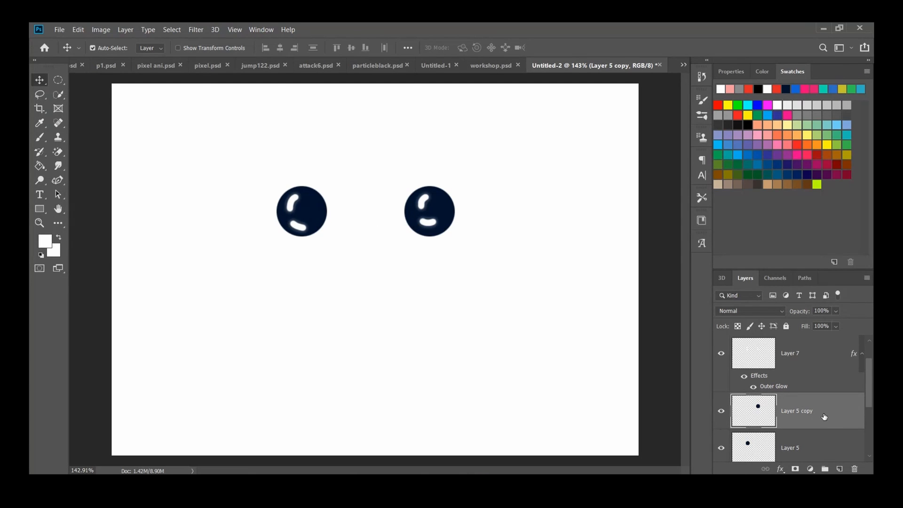
shift+click(816, 448)
scroll(818, 455, down, 2)
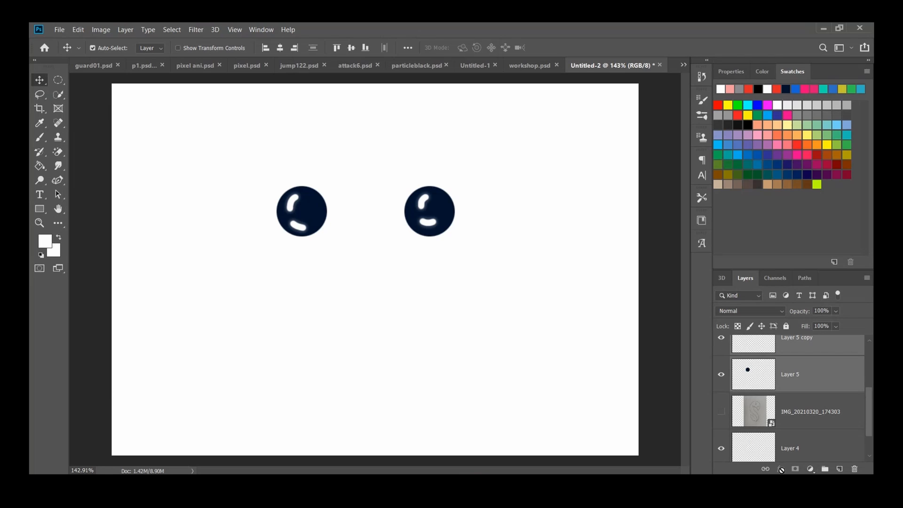
click(809, 386)
click(780, 468)
click(805, 455)
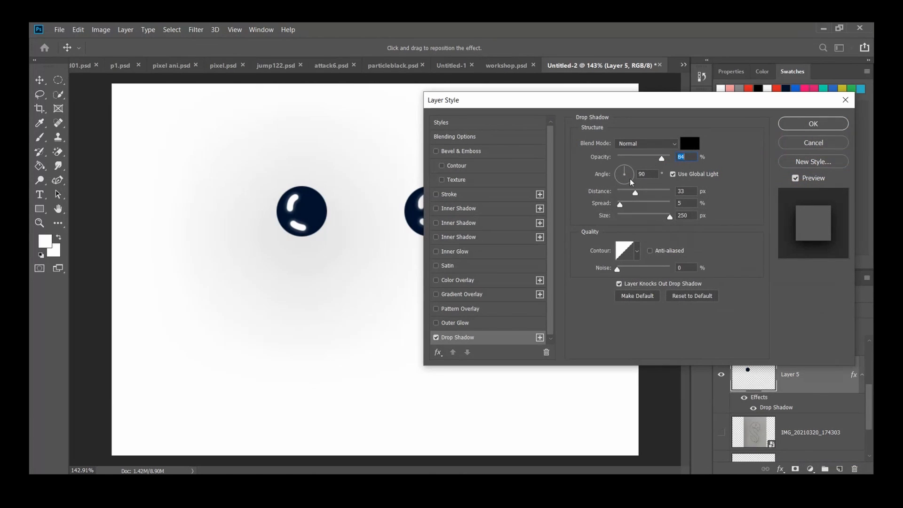
Set the drop shadow's spread to 28%, opacity to 43% and size to 18 px, tilt its light angle, and apply it.
mouse_move(619, 204)
mouse_down()
mouse_move(640, 204)
mouse_move(632, 204)
mouse_up()
drag(662, 158, 639, 158)
drag(634, 219, 624, 219)
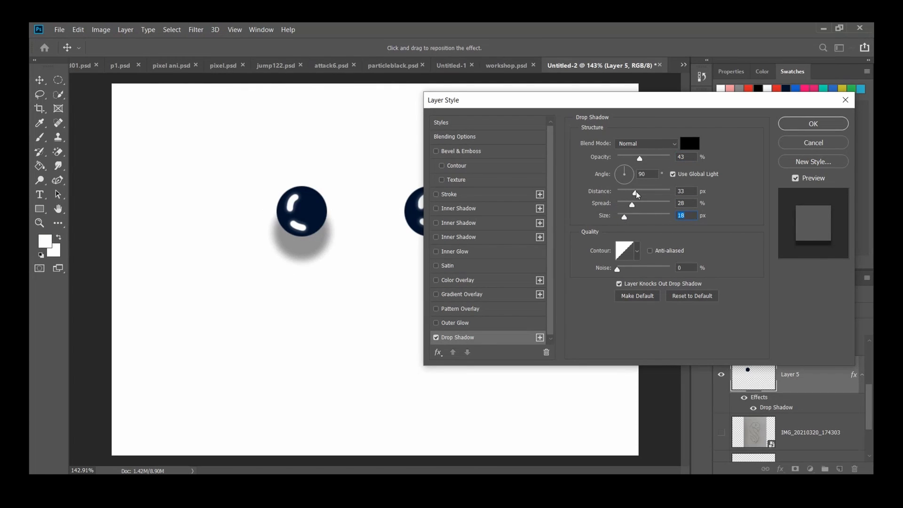
mouse_move(626, 173)
mouse_down()
mouse_move(620, 180)
mouse_move(634, 161)
mouse_up()
click(812, 124)
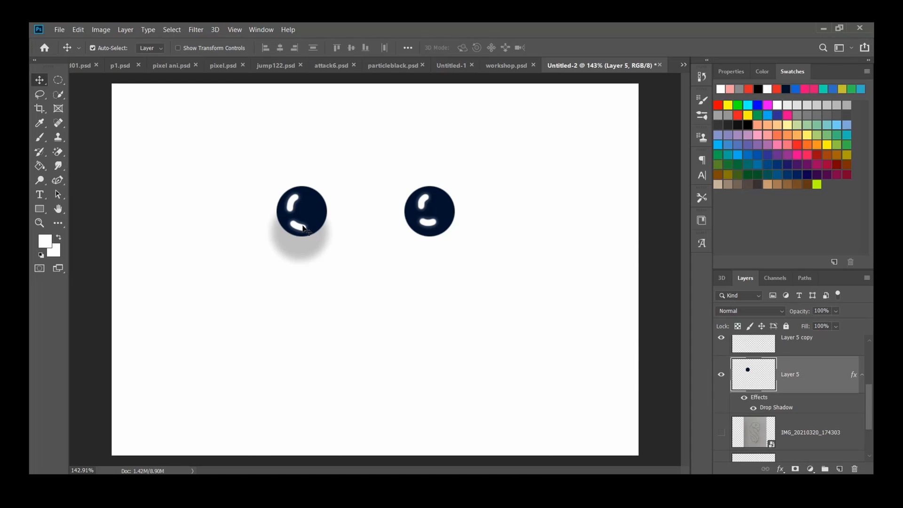
Copy the drop shadow layer style from Layer 5 and paste it onto Layer 5 copy.
scroll(790, 387, up, 1)
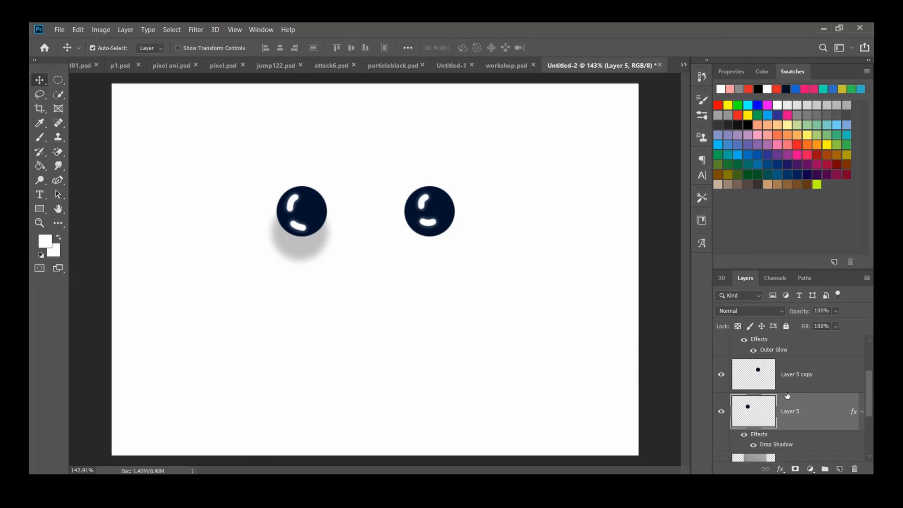
right_click(816, 412)
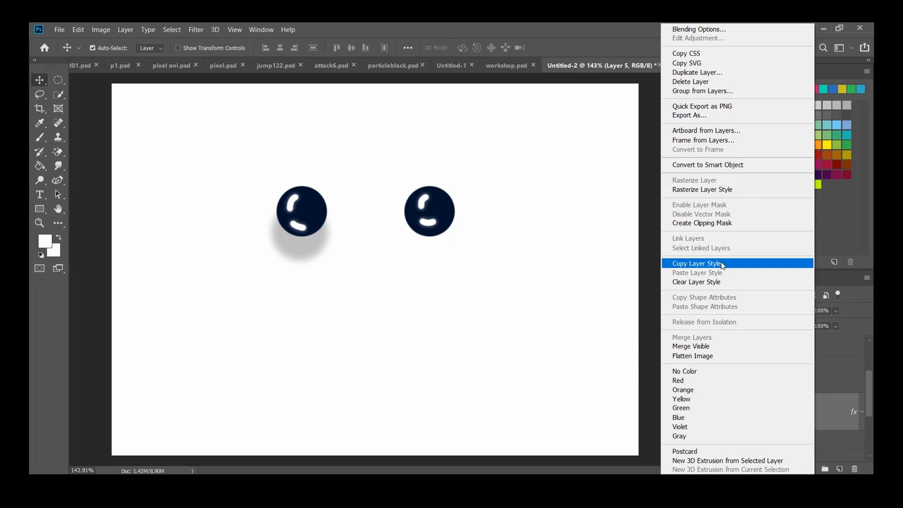
click(723, 264)
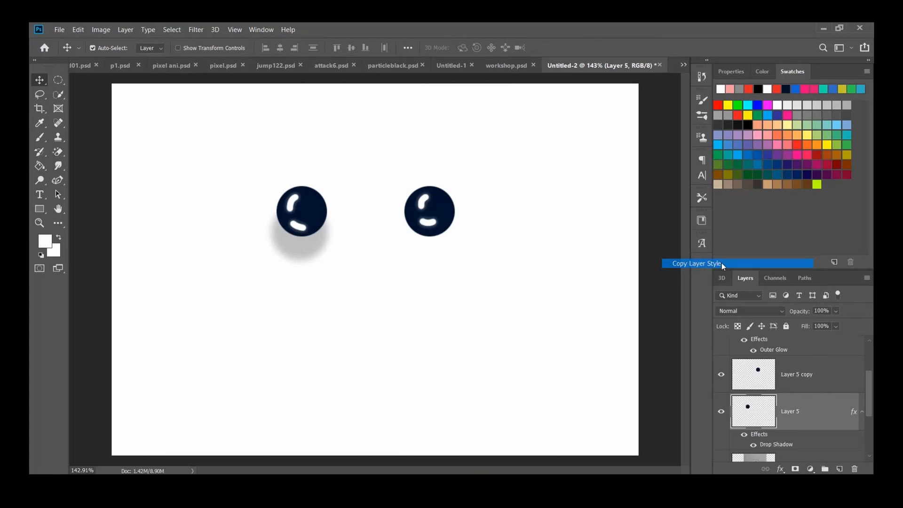
click(812, 375)
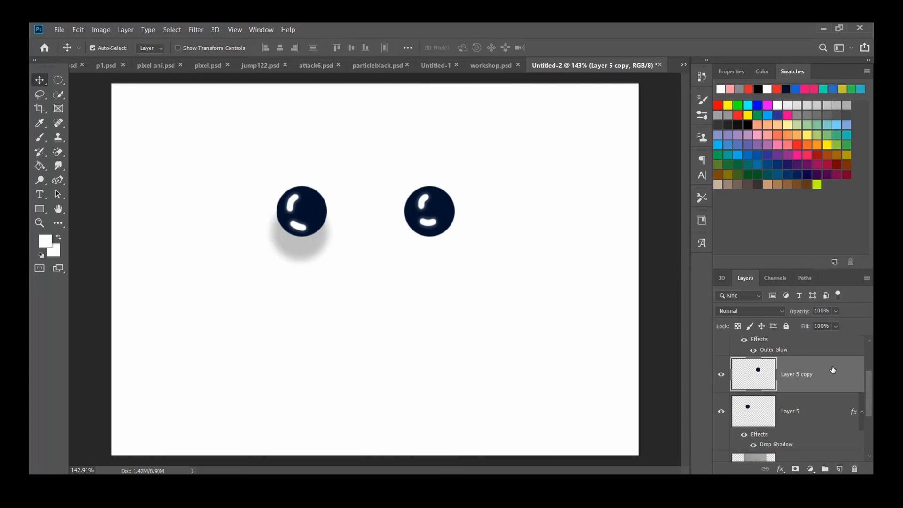
right_click(825, 376)
click(708, 272)
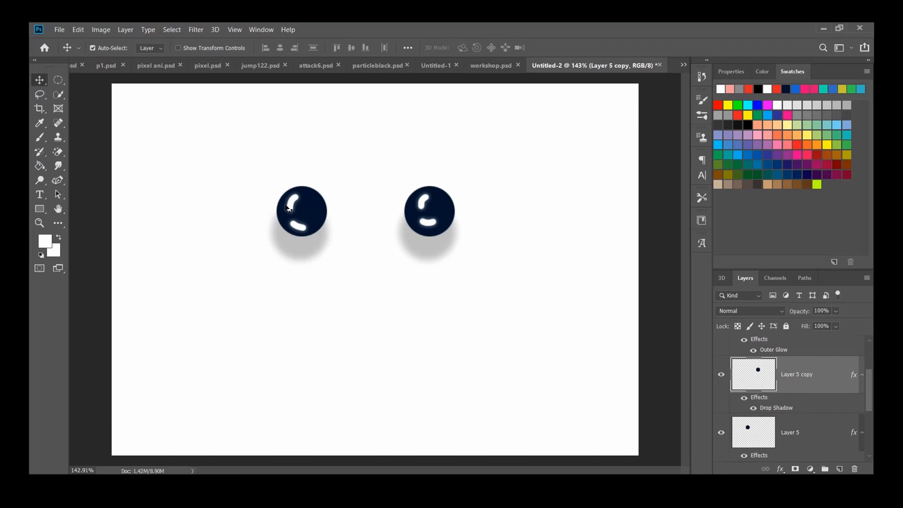
Hide both navy circle layers and the Layer 7 highlights so the canvas is blank.
click(721, 376)
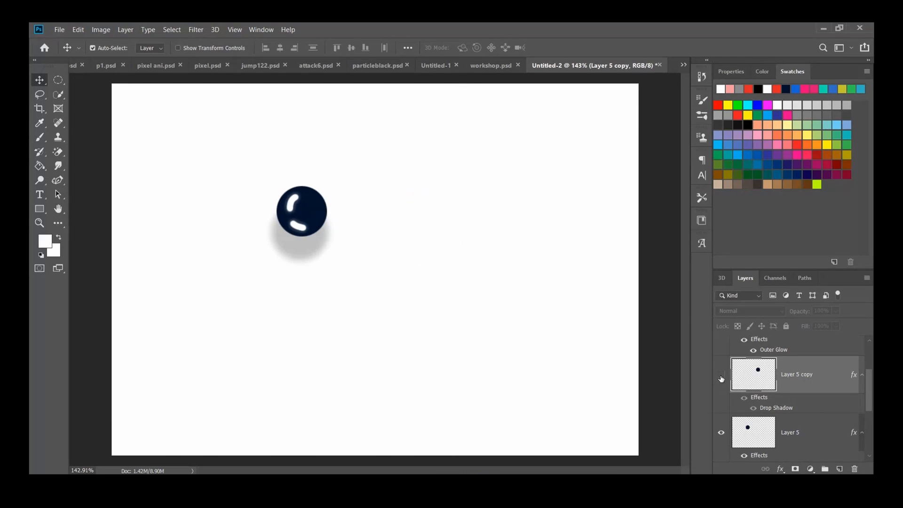
click(722, 375)
scroll(729, 379, up, 2)
click(721, 391)
scroll(721, 391, down, 2)
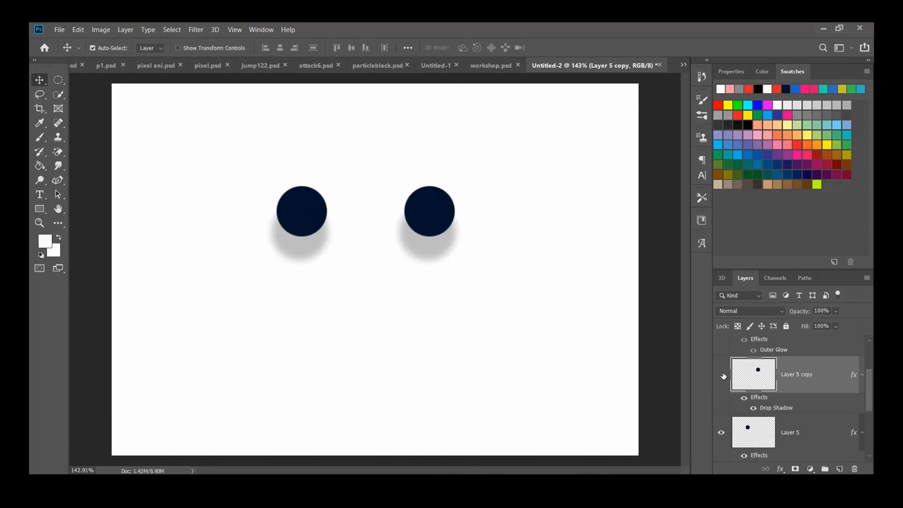
click(721, 375)
click(721, 432)
Add a new empty layer above Layer 6 at the top of the layer stack.
scroll(755, 438, up, 3)
click(799, 357)
click(839, 469)
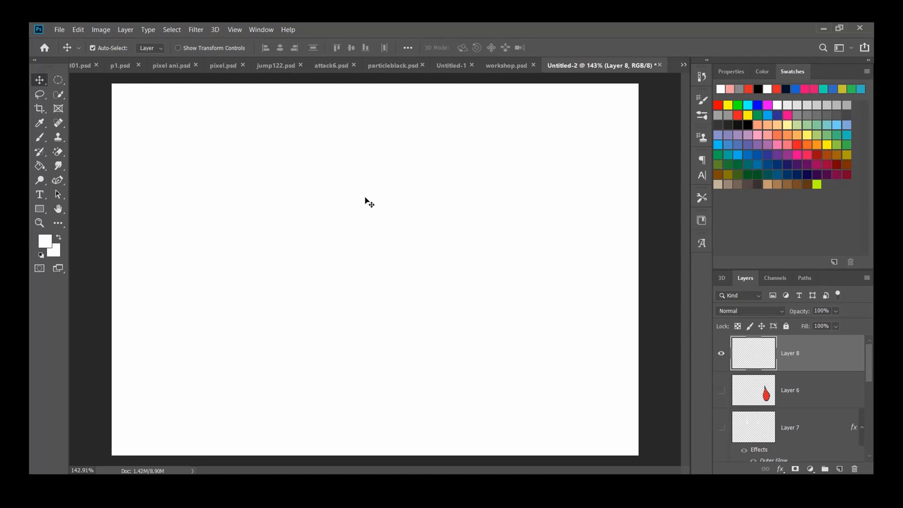
Show the Timeline and create a frame animation in it.
click(260, 30)
click(319, 372)
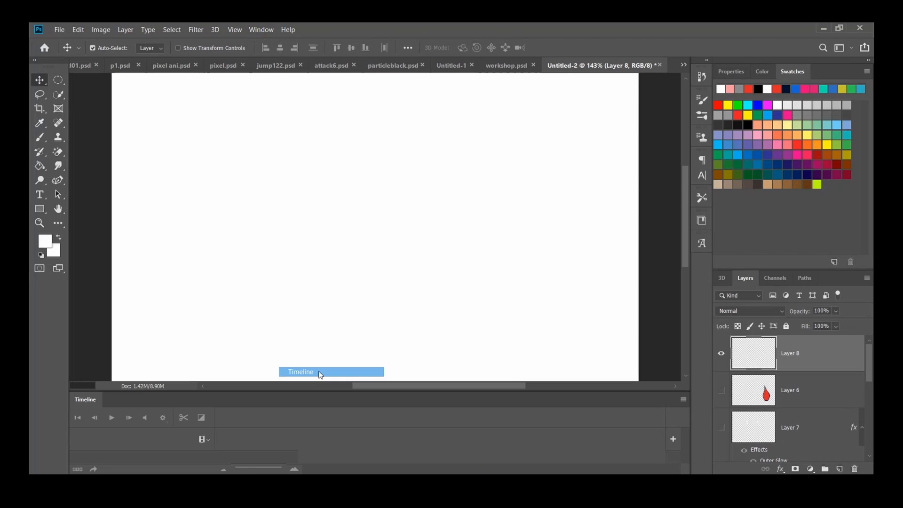
click(387, 445)
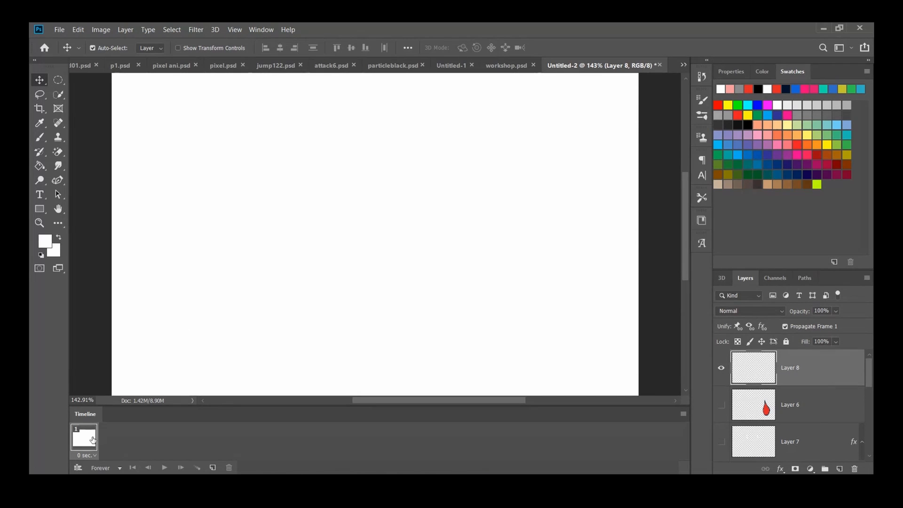
Switch to the Brush with the default black foreground colour, try test marks on the canvas, and undo them.
click(41, 137)
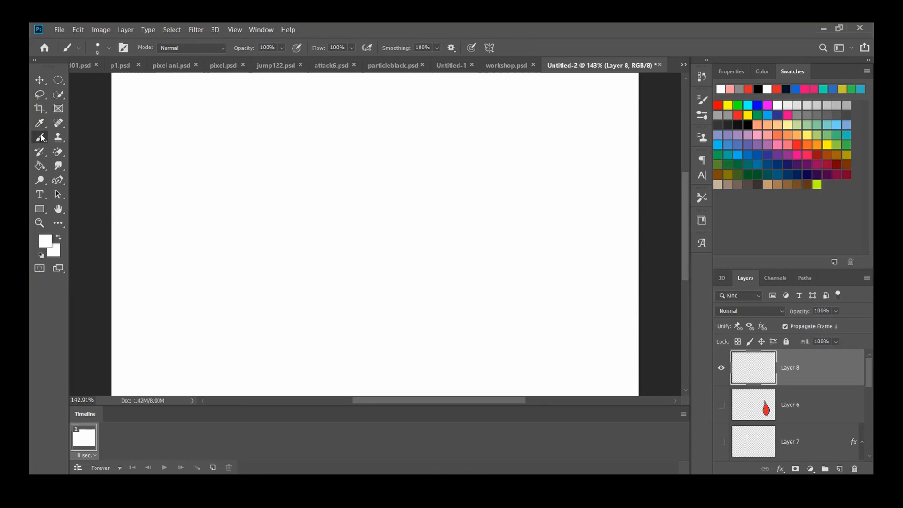
click(41, 256)
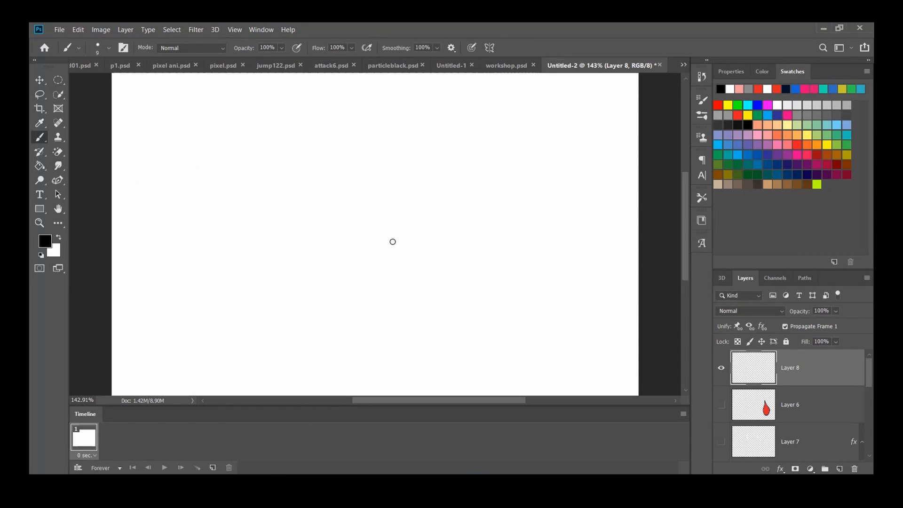
click(348, 201)
key(ctrl+z)
click(108, 48)
drag(128, 104, 92, 105)
click(64, 300)
key(ctrl+z)
Try drawing a teardrop outline with brush smoothing at 0%, and undo the stroke.
click(436, 48)
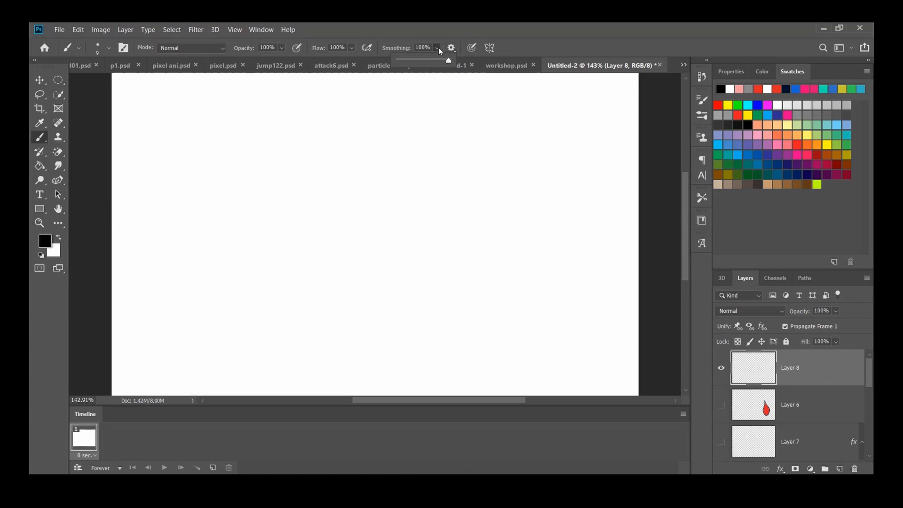
drag(450, 60, 398, 60)
click(108, 47)
click(342, 207)
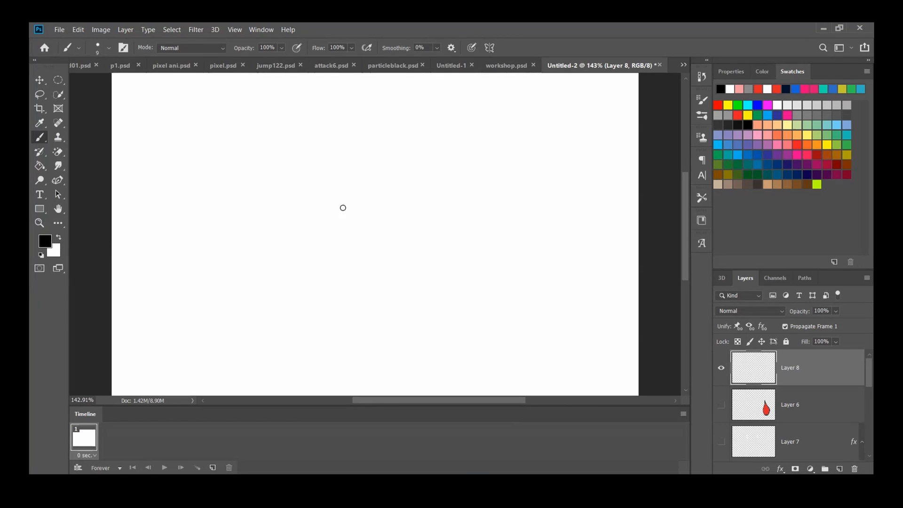
click(338, 202)
mouse_move(339, 203)
mouse_down()
mouse_move(348, 219)
mouse_move(327, 300)
mouse_move(397, 302)
mouse_move(363, 221)
mouse_up()
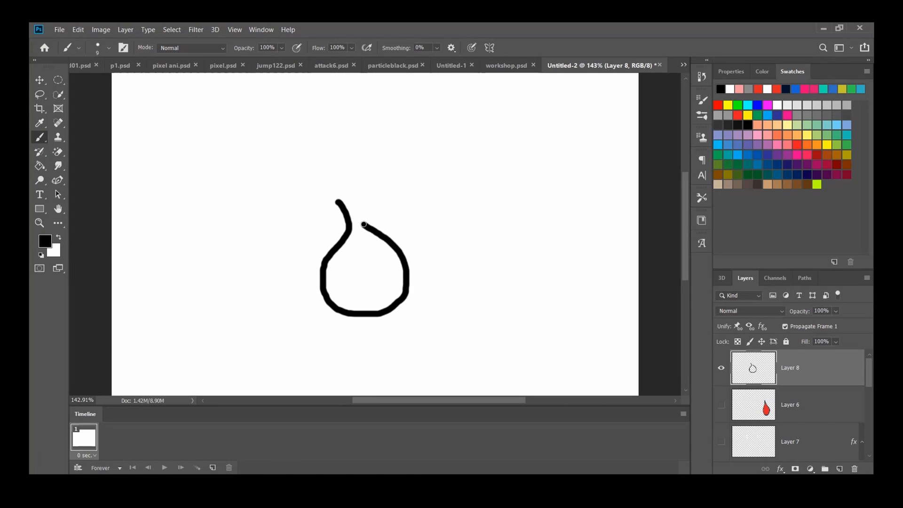
key(ctrl+z)
Set brush smoothing to 100% and draw a closed black teardrop outline in the middle of the canvas on Layer 8.
click(437, 47)
drag(437, 61, 487, 60)
click(339, 207)
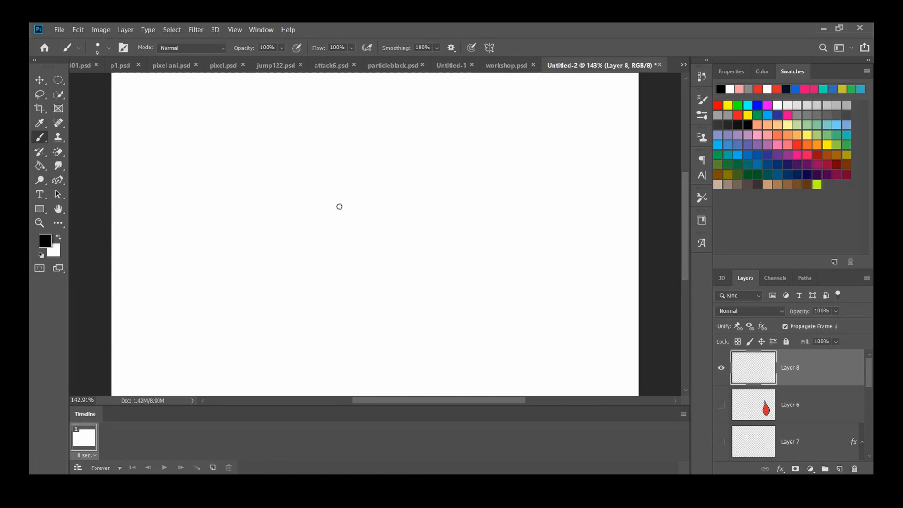
mouse_move(336, 206)
mouse_down()
mouse_move(298, 285)
mouse_move(309, 309)
mouse_move(407, 308)
mouse_move(425, 263)
mouse_move(378, 192)
mouse_move(327, 193)
mouse_up()
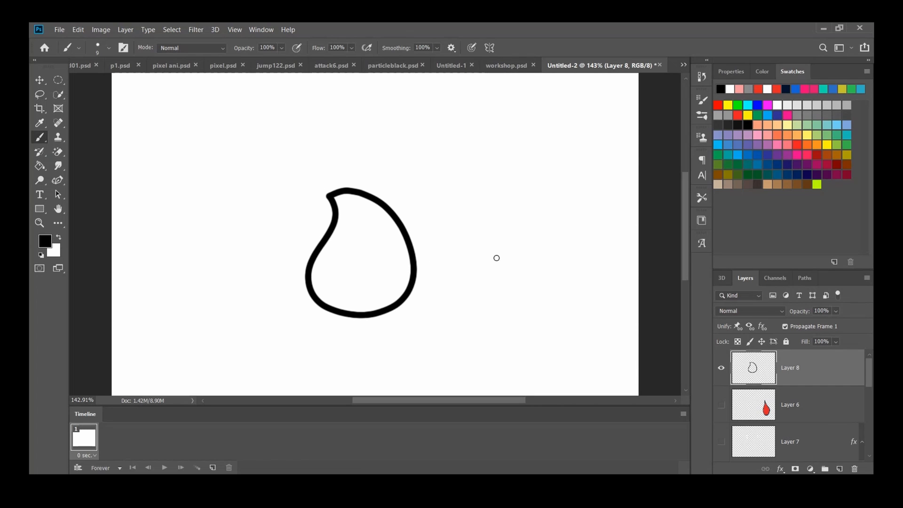
Lower Layer 8's opacity to fade its outline to grey, and add a new layer above it.
click(836, 311)
drag(849, 324, 813, 324)
click(839, 468)
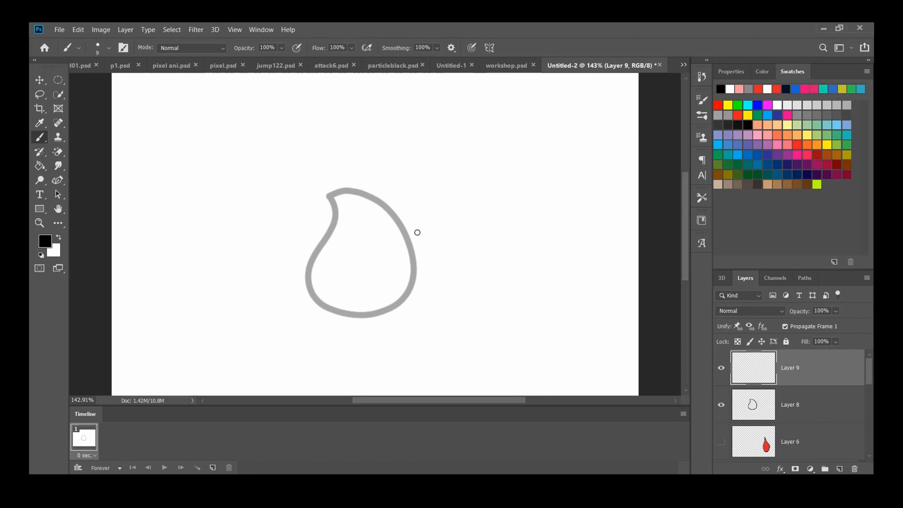
Lock Layer 8 and draw a slightly taller, narrower teardrop outline on Layer 9, using the faded one as a guide.
click(817, 403)
click(785, 341)
click(805, 365)
mouse_move(329, 189)
mouse_down()
mouse_move(332, 227)
mouse_move(314, 253)
mouse_move(309, 292)
mouse_move(323, 311)
mouse_move(397, 312)
mouse_move(411, 282)
mouse_move(411, 246)
mouse_move(384, 204)
mouse_move(352, 179)
mouse_move(324, 188)
mouse_up()
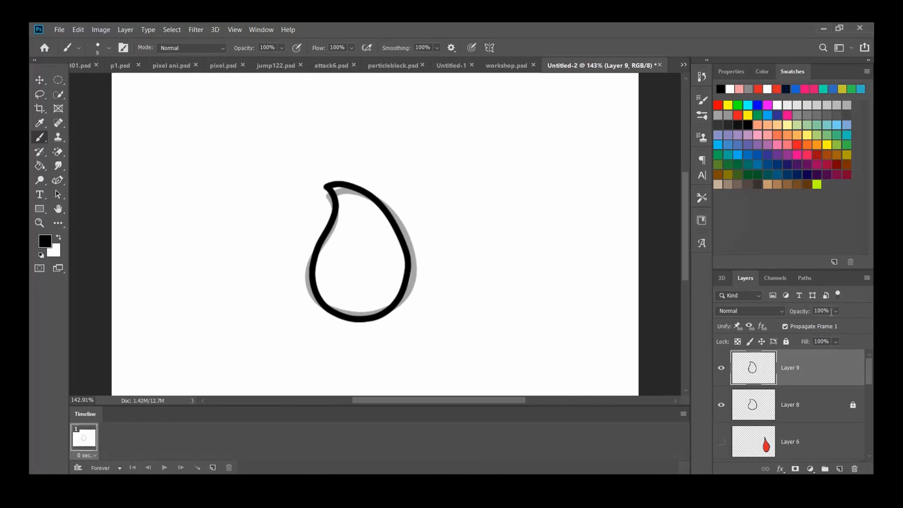
Hide Layer 8, set Layer 9 to 29% opacity and lock it, with a new layer above.
click(835, 310)
drag(832, 326, 811, 327)
click(723, 405)
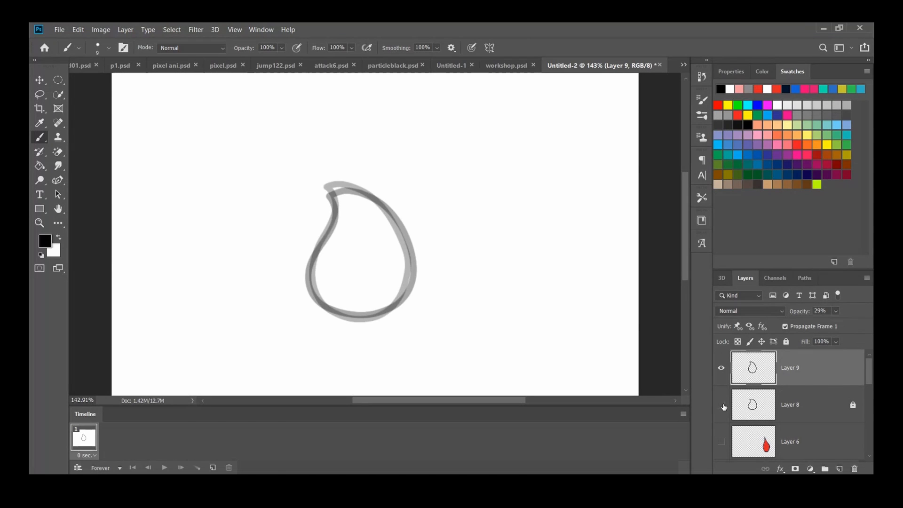
click(785, 341)
click(839, 469)
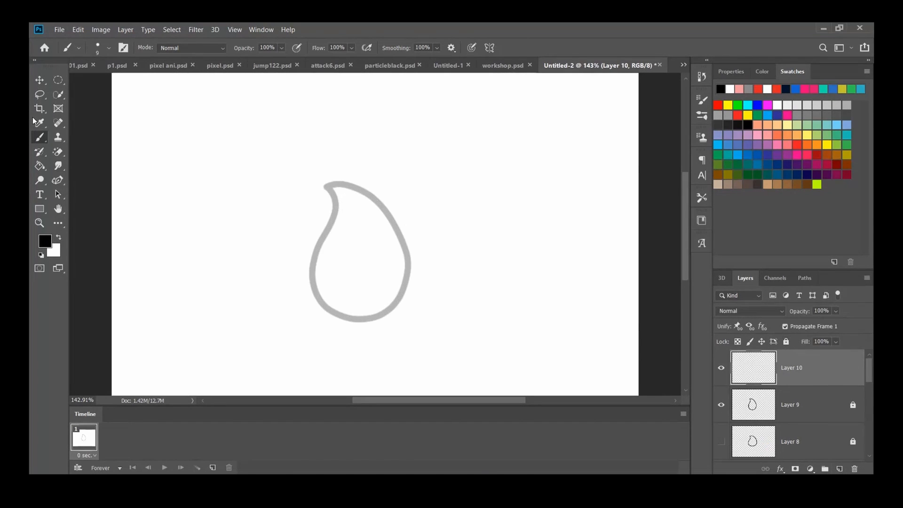
drag(331, 177, 329, 232)
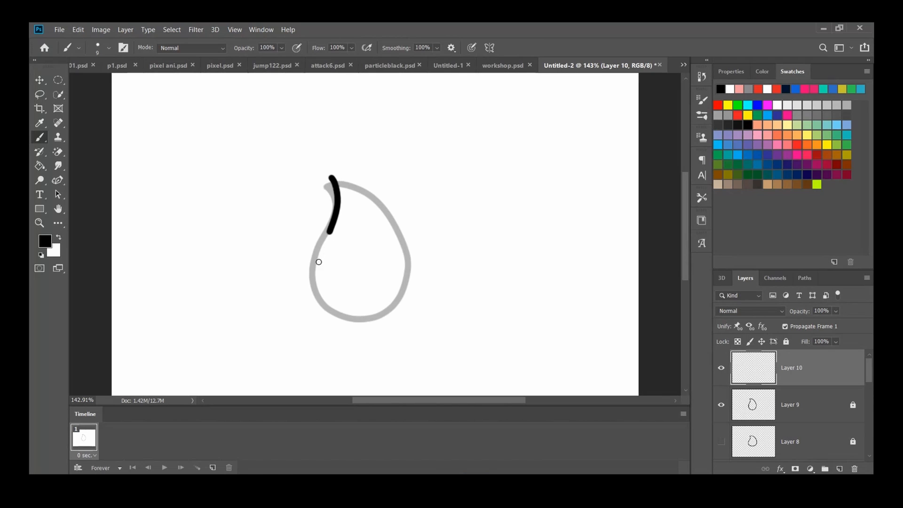
mouse_move(319, 262)
mouse_down()
mouse_move(317, 306)
mouse_move(345, 334)
mouse_move(385, 321)
mouse_move(400, 277)
mouse_up()
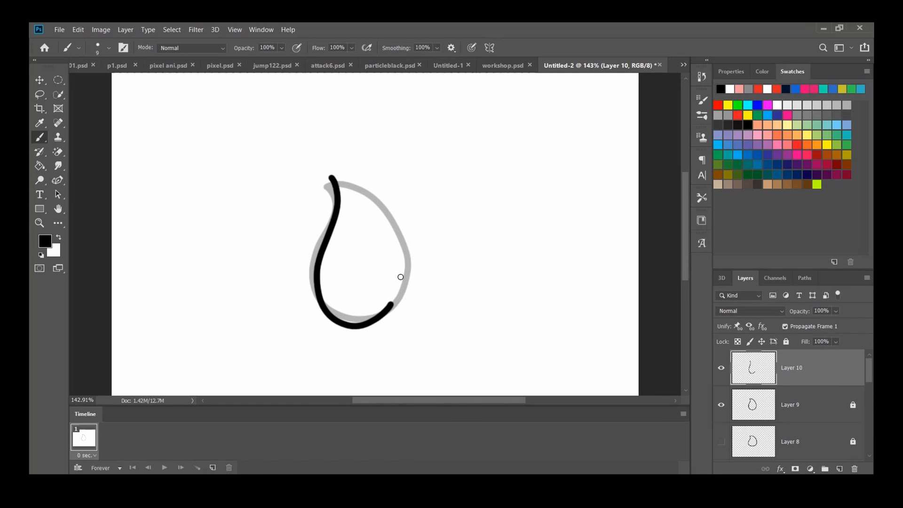
key(ctrl+z)
Draw a narrower teardrop outline with a higher tip on Layer 10, and lower that layer's opacity to 30%.
mouse_move(334, 177)
mouse_down()
mouse_move(343, 215)
mouse_move(314, 287)
mouse_move(335, 326)
mouse_move(371, 332)
mouse_move(411, 291)
mouse_move(385, 207)
mouse_move(369, 185)
mouse_move(319, 171)
mouse_up()
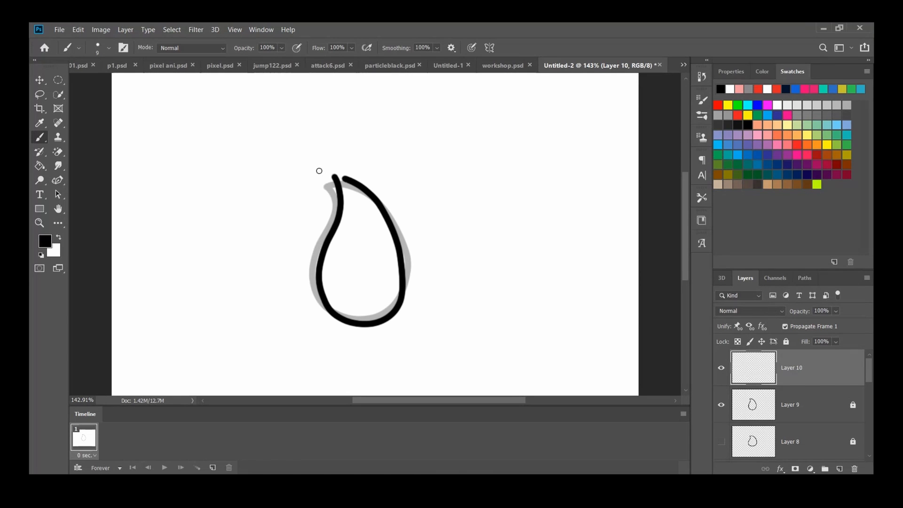
click(835, 311)
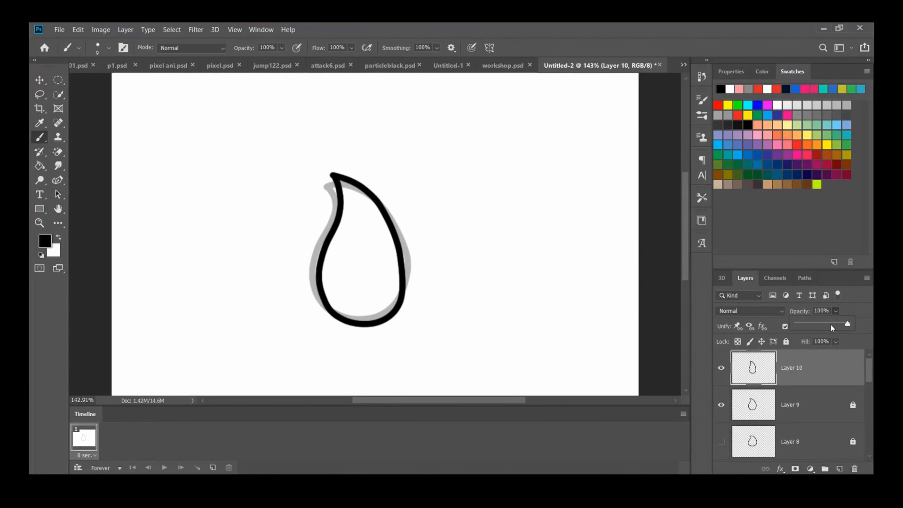
drag(830, 327, 810, 324)
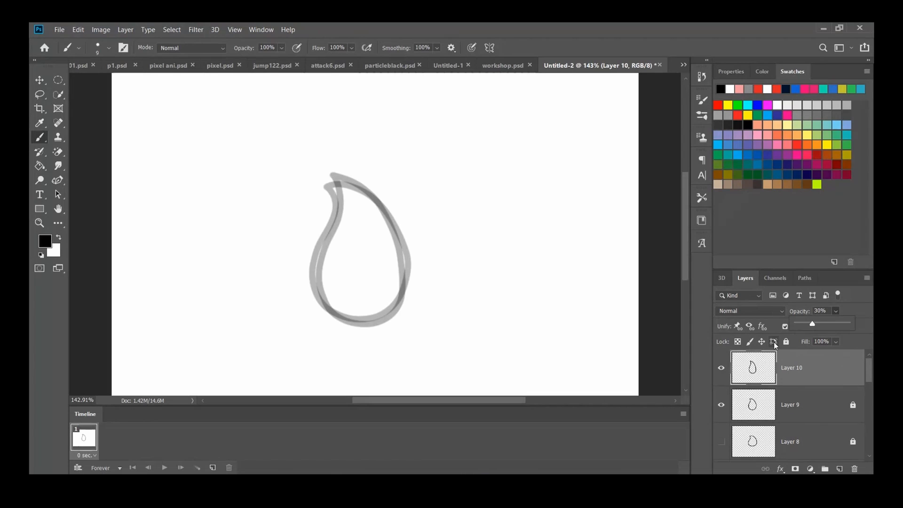
Lock Layer 10, hide Layer 9, and draw an even taller, slimmer teardrop outline on a new layer above them.
click(786, 341)
click(840, 469)
click(721, 405)
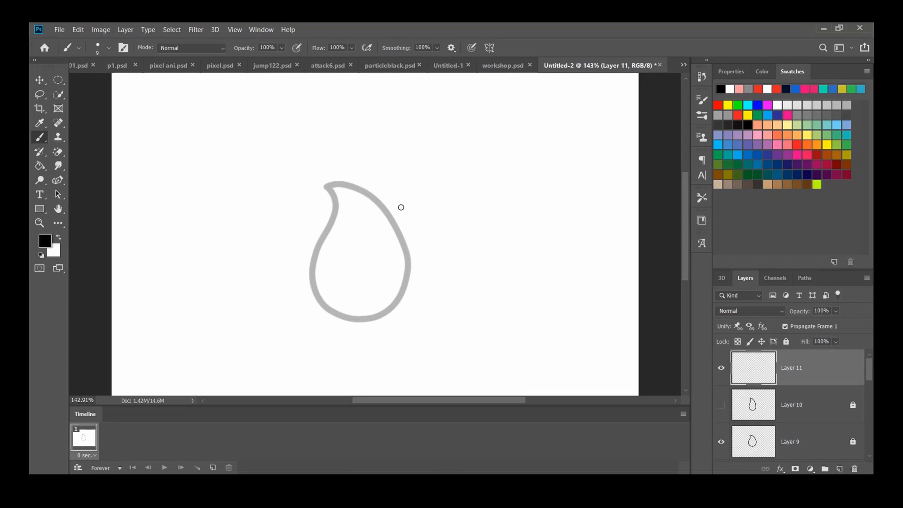
click(721, 405)
click(721, 441)
mouse_move(340, 161)
mouse_down()
mouse_move(329, 315)
mouse_move(349, 337)
mouse_move(384, 339)
mouse_move(398, 312)
mouse_move(398, 230)
mouse_move(367, 171)
mouse_move(335, 151)
mouse_up()
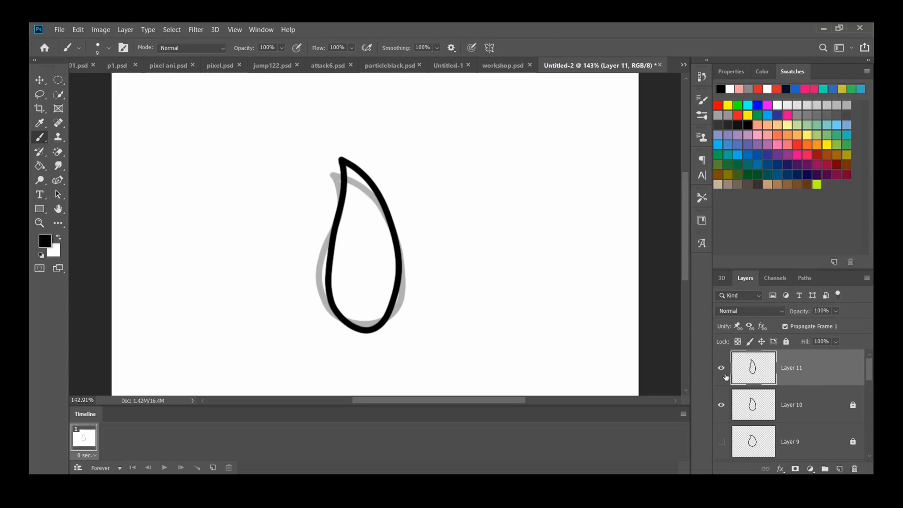
Unlock Layer 10 and restore its opacity to 100%.
click(854, 405)
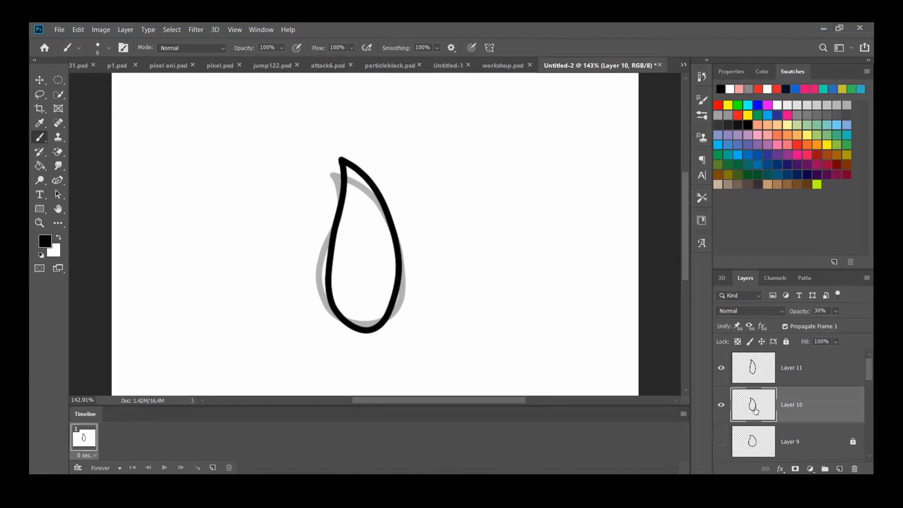
click(720, 404)
click(802, 385)
click(721, 404)
scroll(724, 405, down, 3)
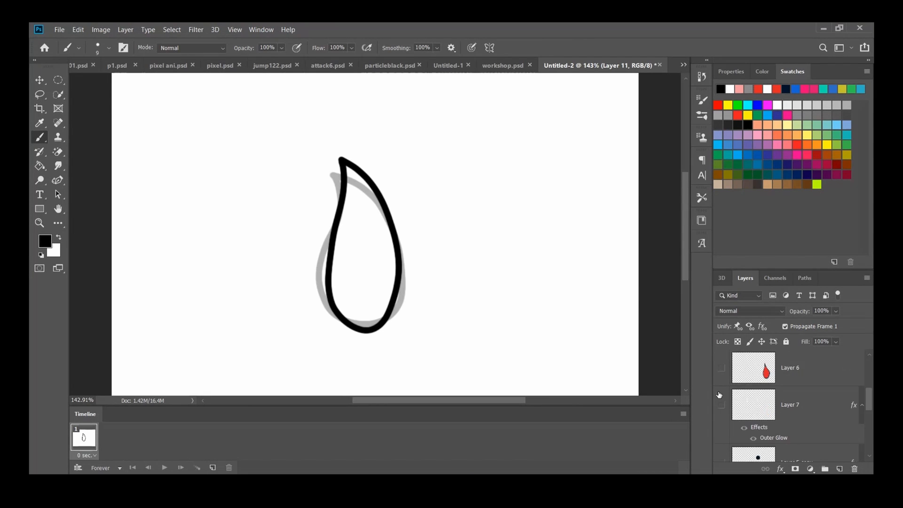
scroll(724, 404, up, 3)
click(806, 414)
click(836, 311)
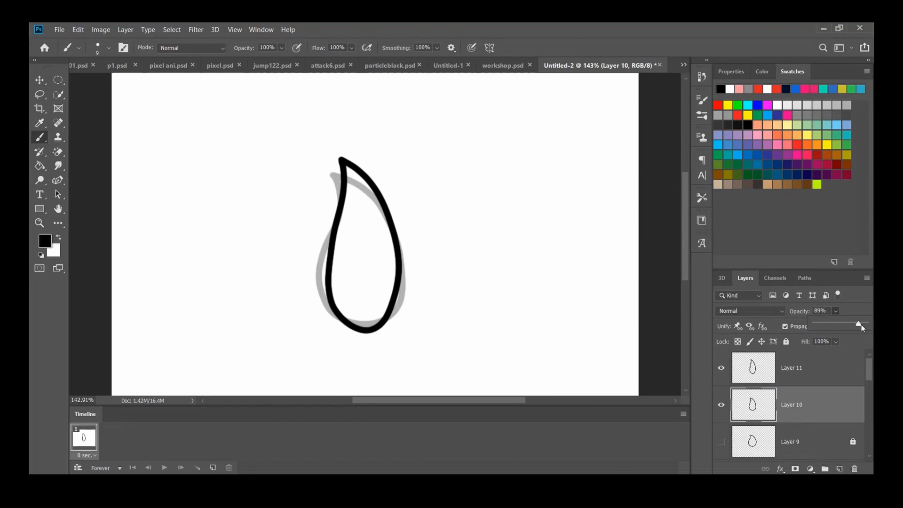
drag(830, 325, 866, 324)
Unlock Layer 9, make it visible, and restore its opacity to 100%.
click(852, 441)
click(721, 441)
click(799, 442)
click(836, 311)
Make Layer 8 visible and restore its opacity to 100%.
scroll(802, 411, down, 1)
click(763, 417)
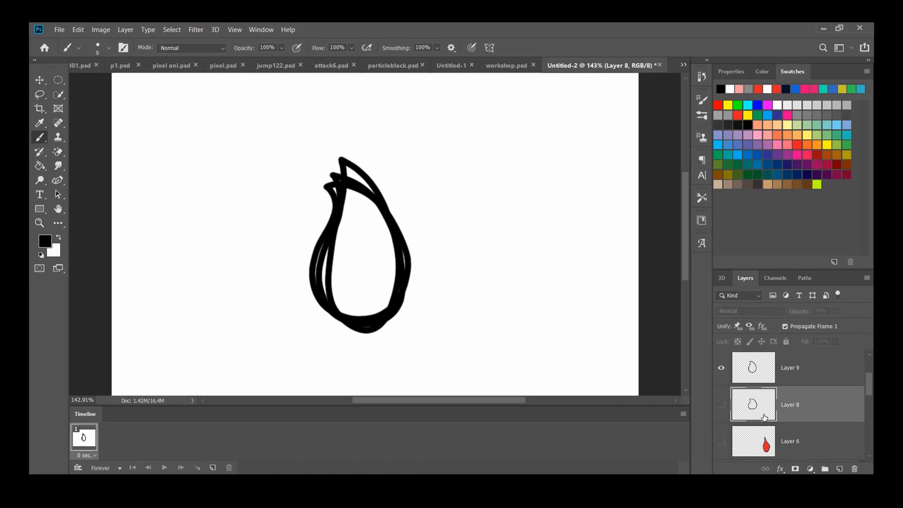
click(720, 404)
click(836, 311)
drag(831, 324, 867, 324)
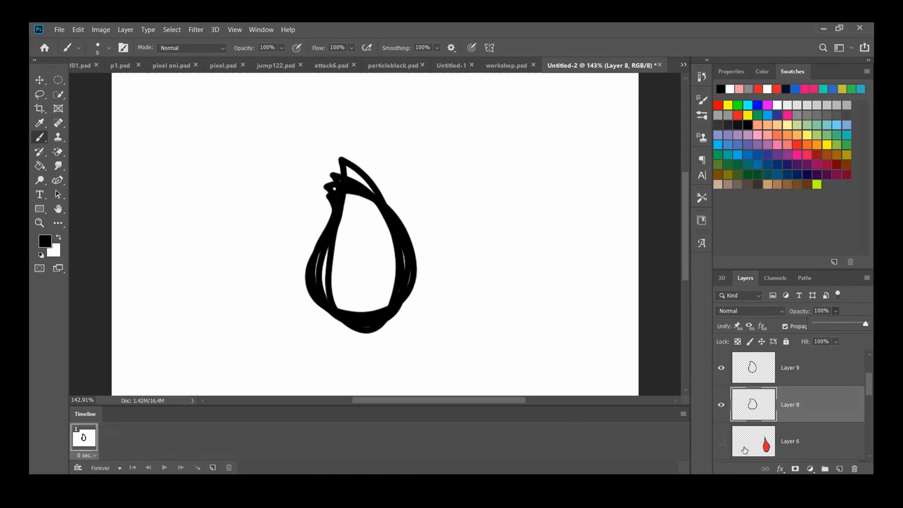
Hide Layer 11, Layer 10 and Layer 9 so the first animation frame shows only the Layer 8 teardrop.
scroll(778, 379, up, 2)
click(805, 374)
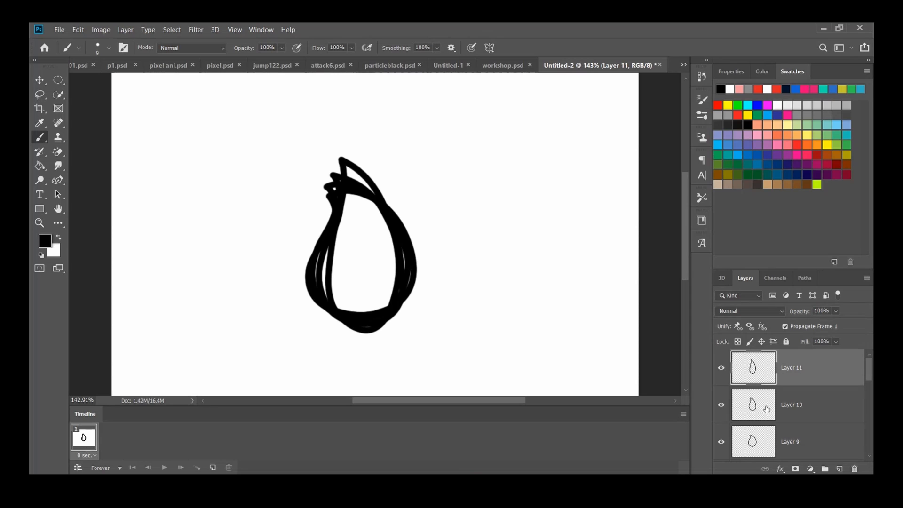
click(721, 406)
click(720, 370)
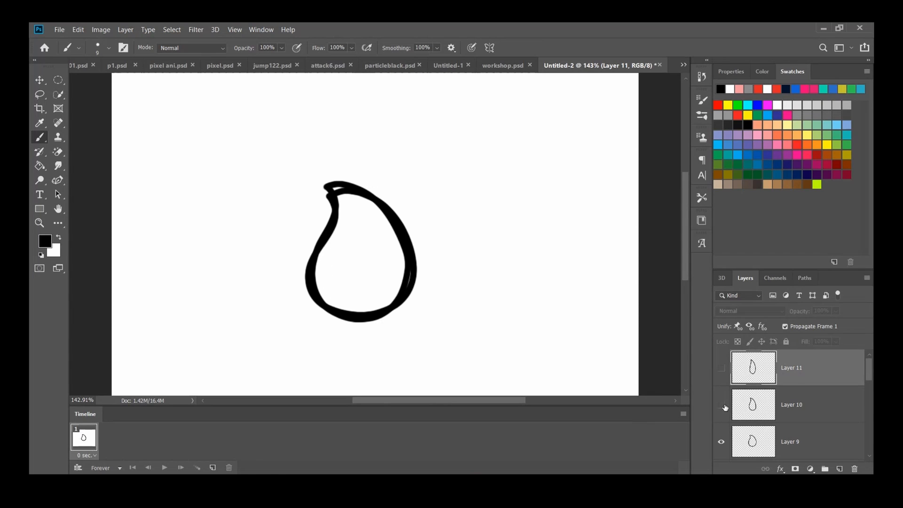
scroll(727, 407, down, 2)
click(721, 369)
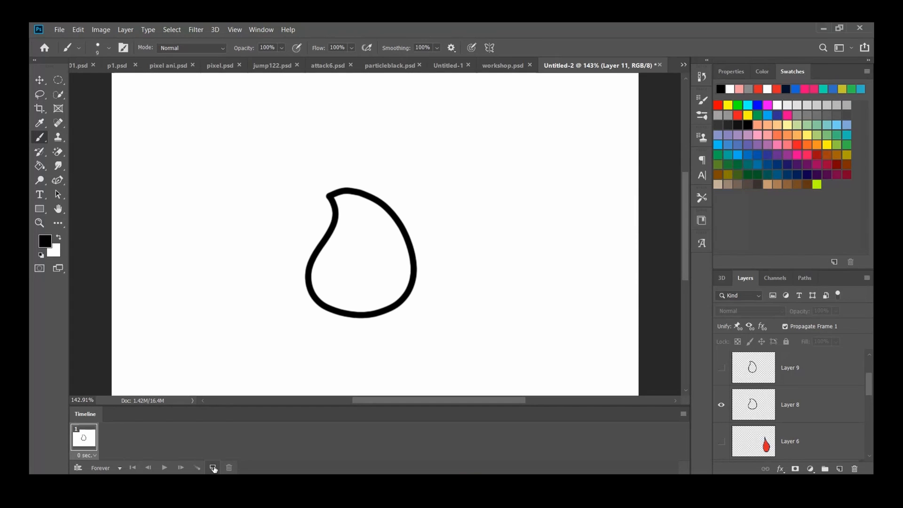
Add a second animation frame that shows only Layer 9, with Layer 8 hidden.
click(212, 468)
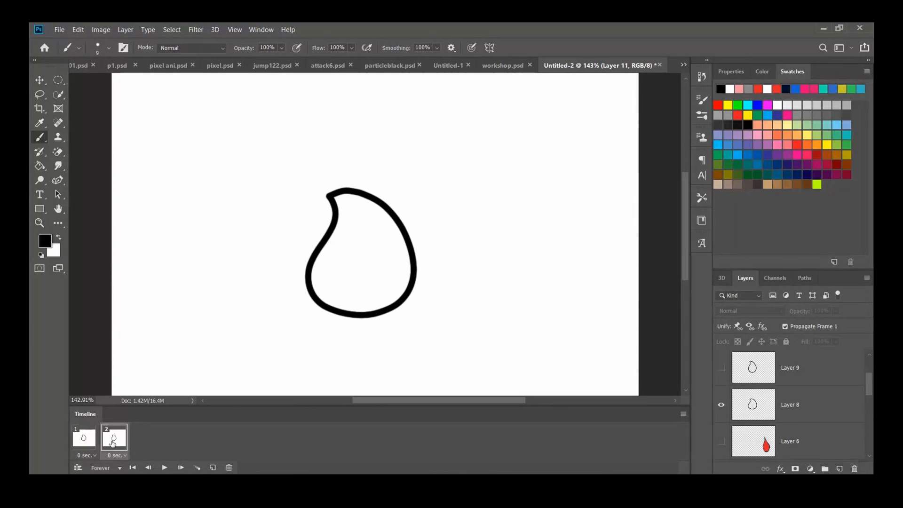
click(721, 406)
click(721, 368)
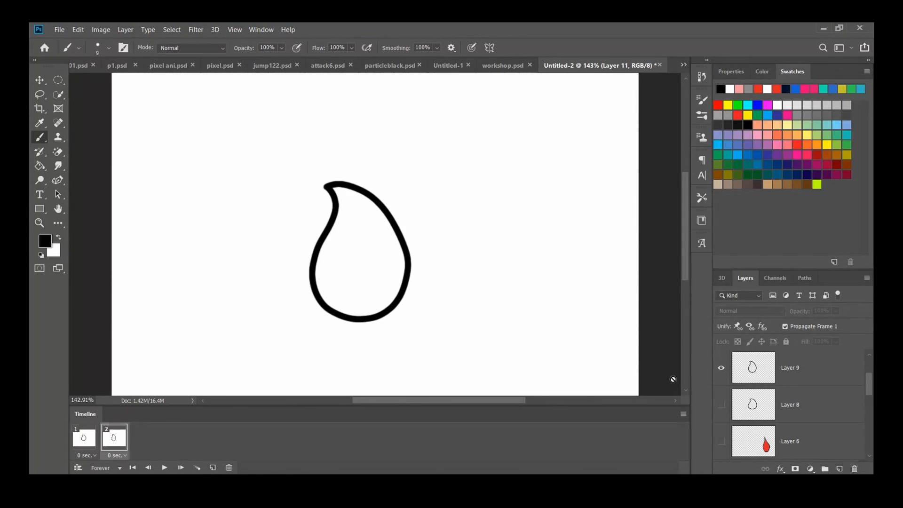
Add a third animation frame that shows only Layer 10, with Layer 9 hidden.
click(212, 468)
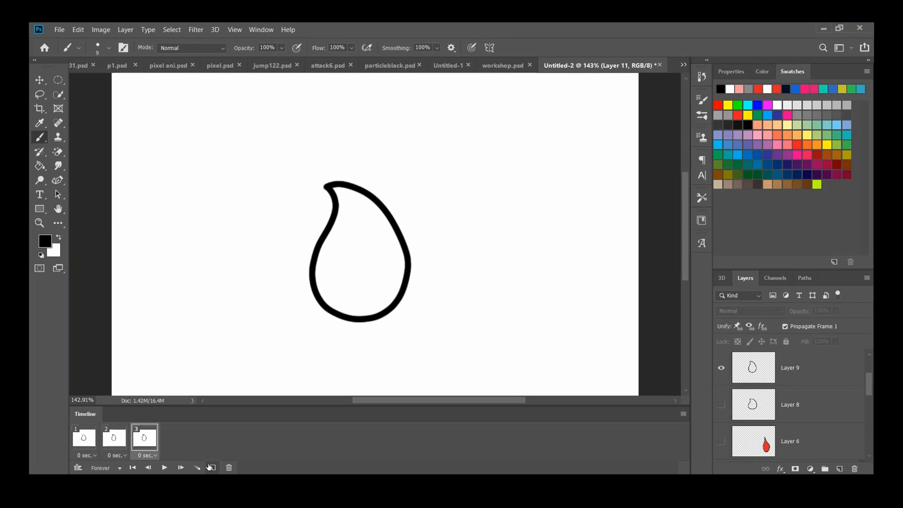
scroll(727, 410, up, 1)
click(722, 406)
click(721, 368)
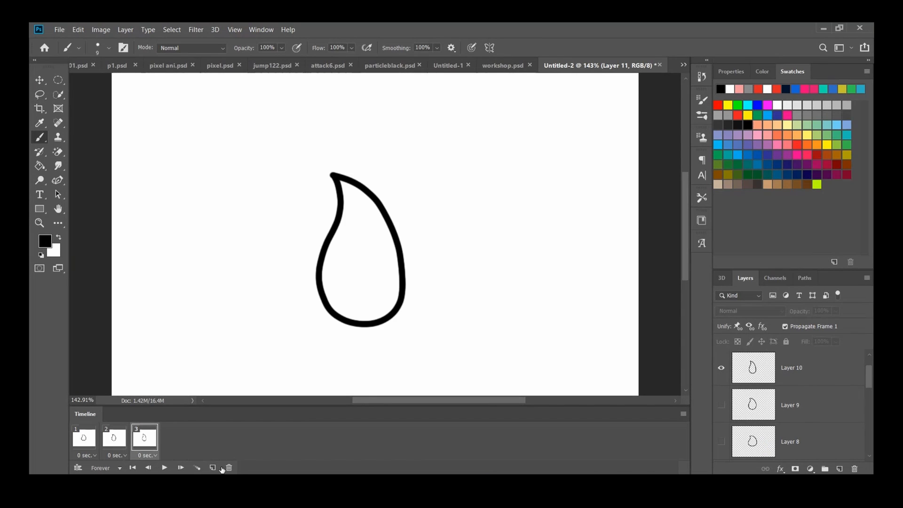
Add a fourth animation frame that shows only Layer 11, and preview the animation.
click(212, 468)
scroll(726, 378, up, 1)
click(726, 403)
click(721, 369)
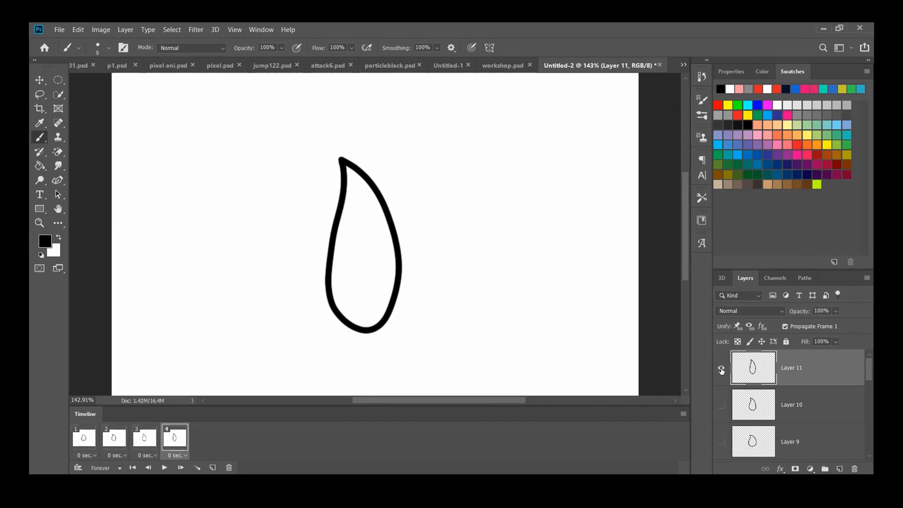
click(164, 467)
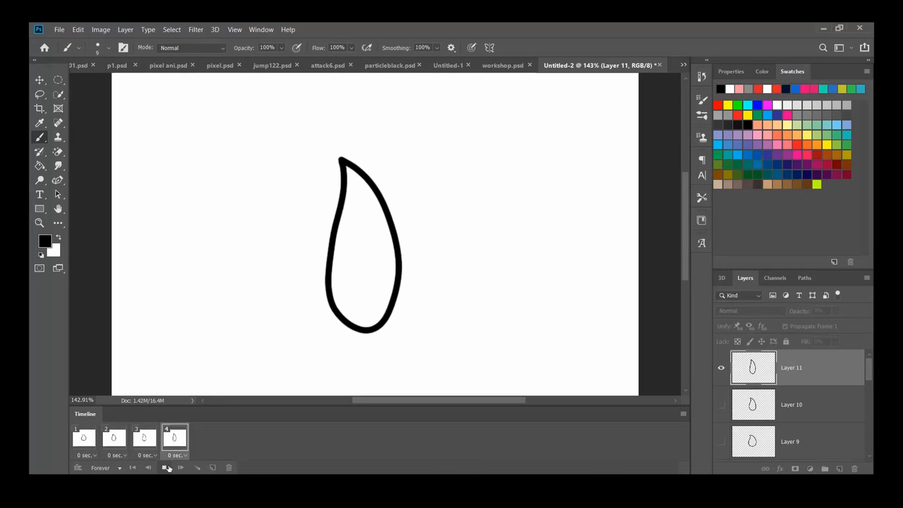
click(165, 467)
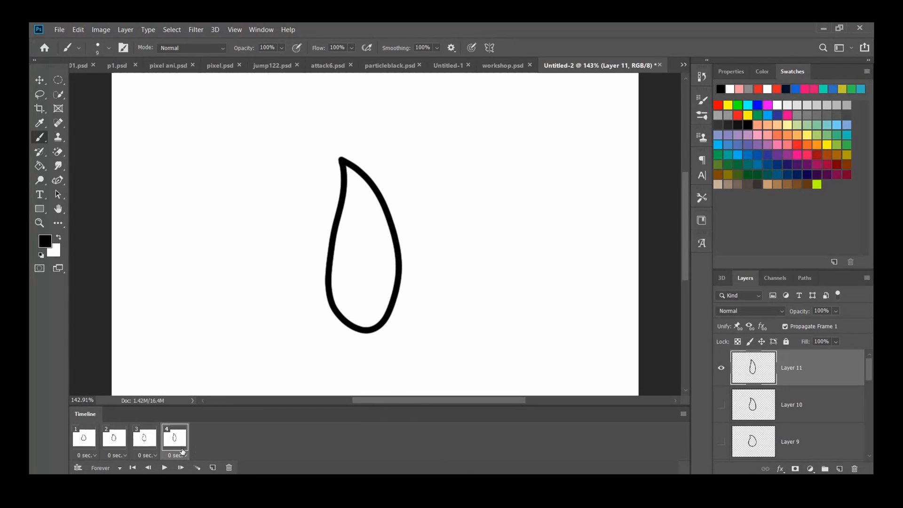
Append frames 5, 6 and 7 showing only Layer 10, Layer 9 and Layer 8 respectively, and preview the looping animation.
click(212, 467)
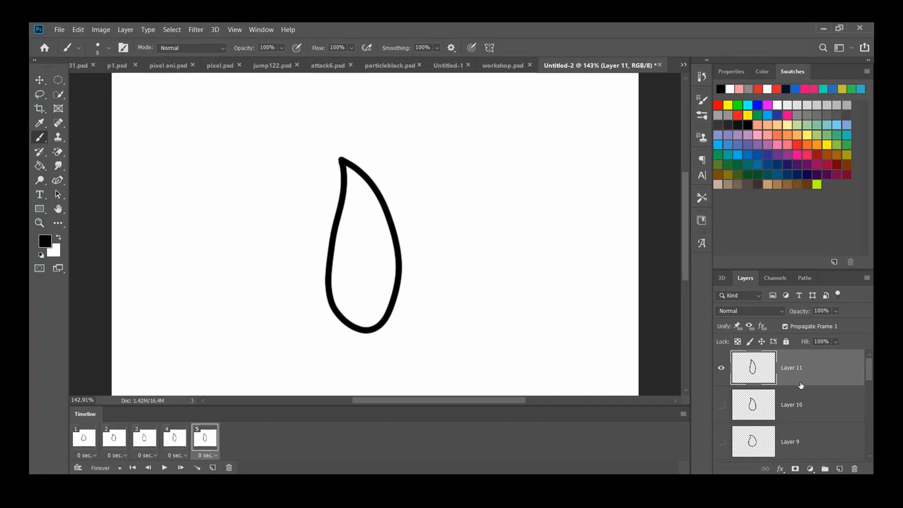
click(721, 368)
click(212, 468)
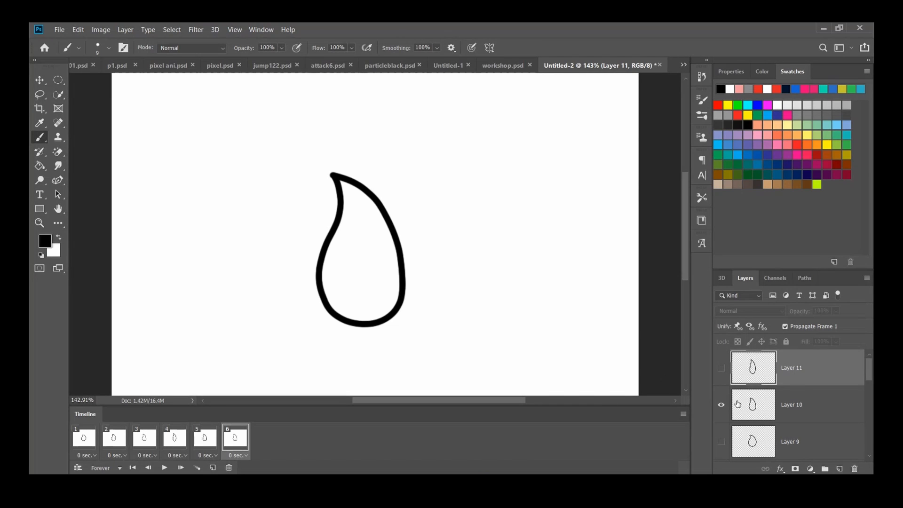
scroll(724, 381, down, 1)
click(722, 405)
click(213, 467)
scroll(820, 391, down, 1)
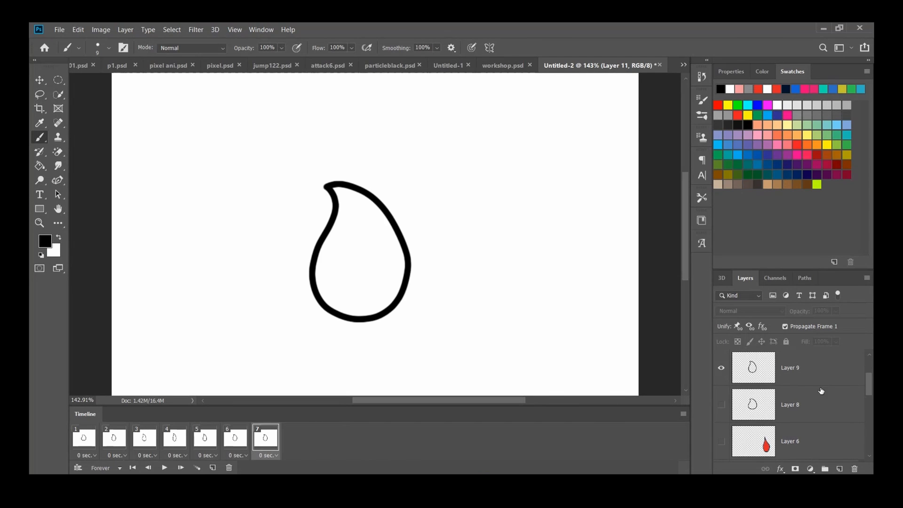
click(723, 369)
click(164, 467)
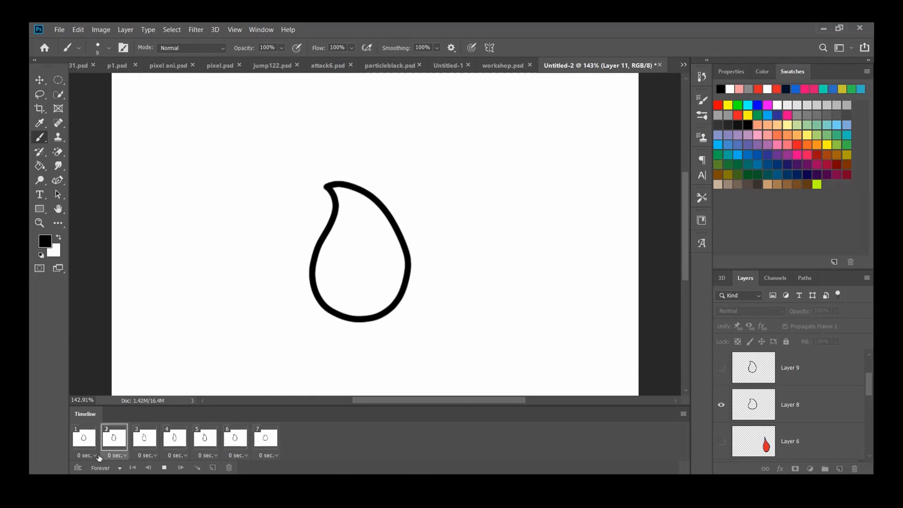
click(163, 468)
Set the delay of frames 1 and 2 to 2.0 seconds each and preview the animation.
click(96, 455)
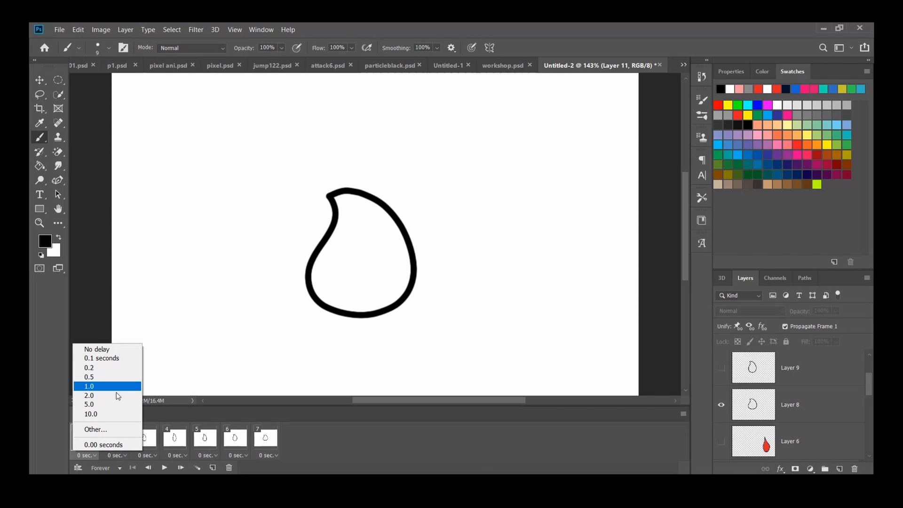
click(103, 396)
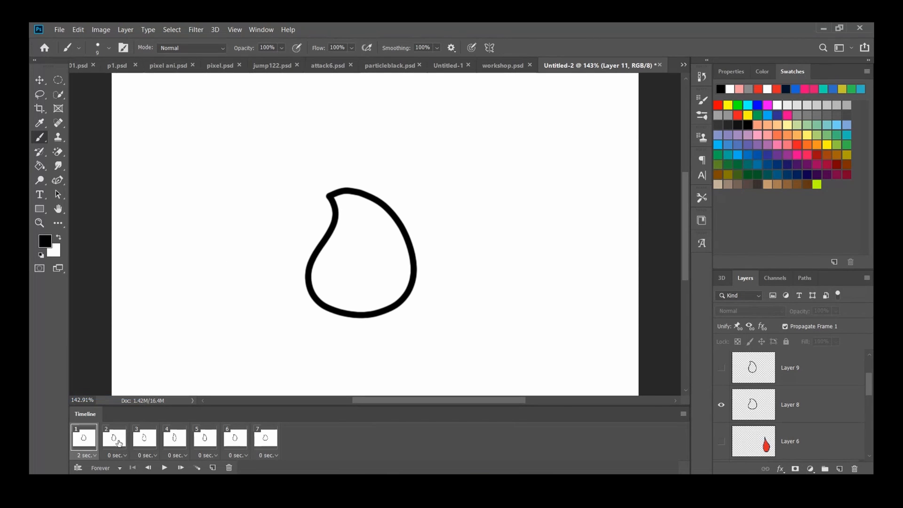
click(126, 456)
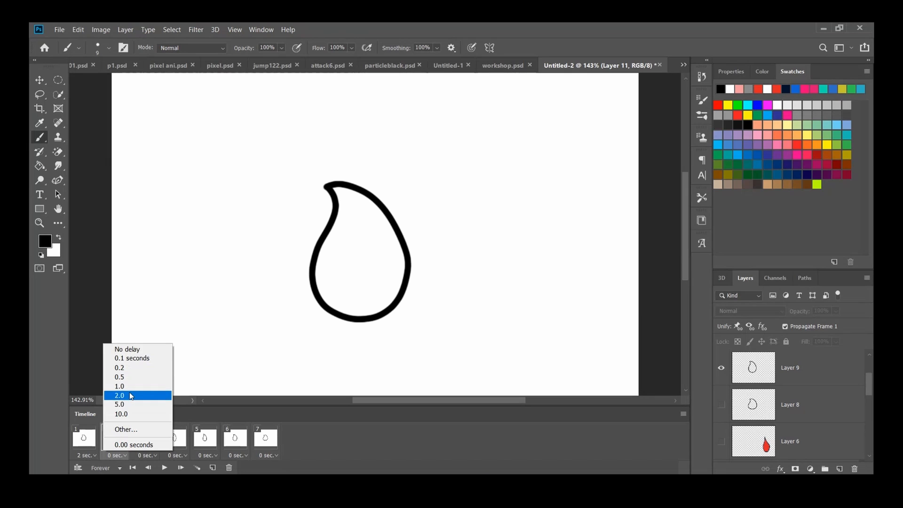
click(136, 394)
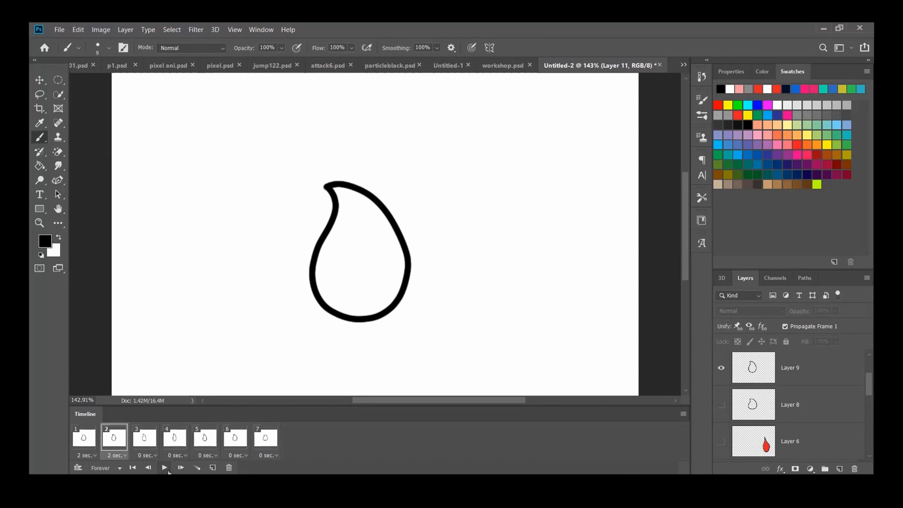
click(164, 467)
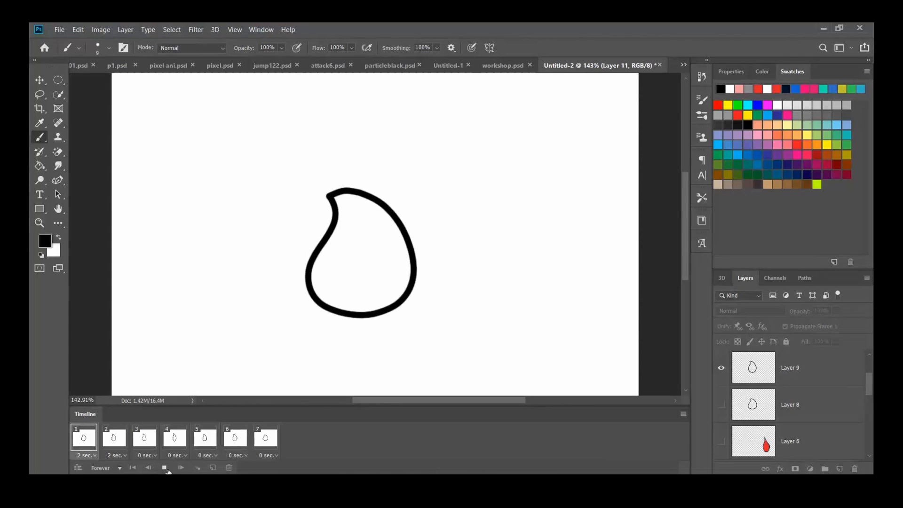
click(165, 468)
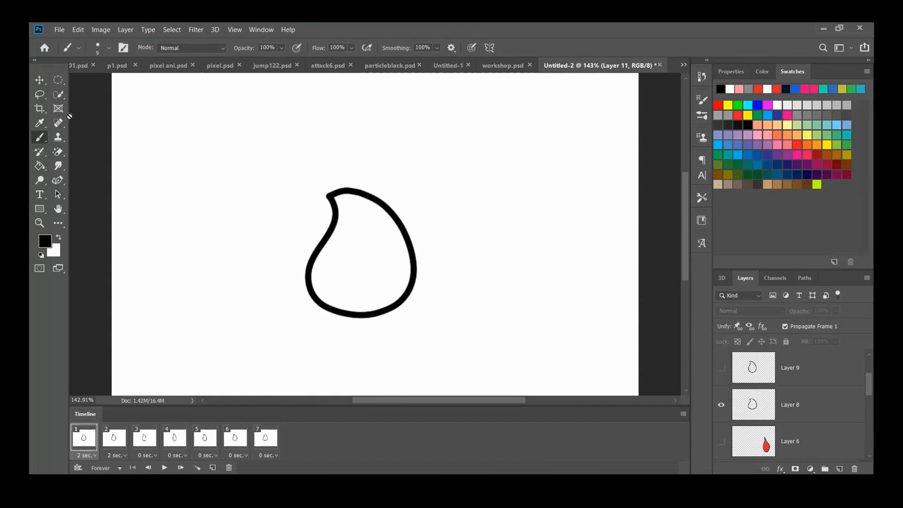
Switch to the Move tool and play the frame animation in the pixel ani.psd document.
key(v)
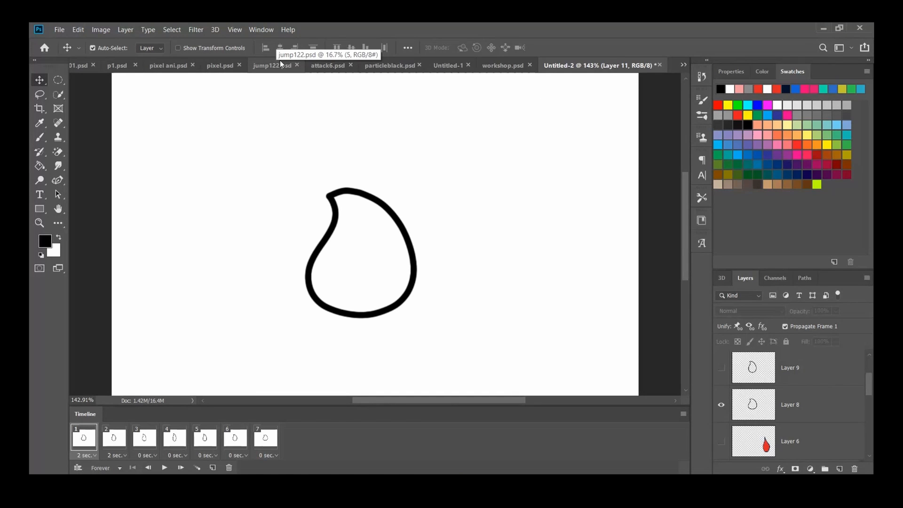
click(168, 65)
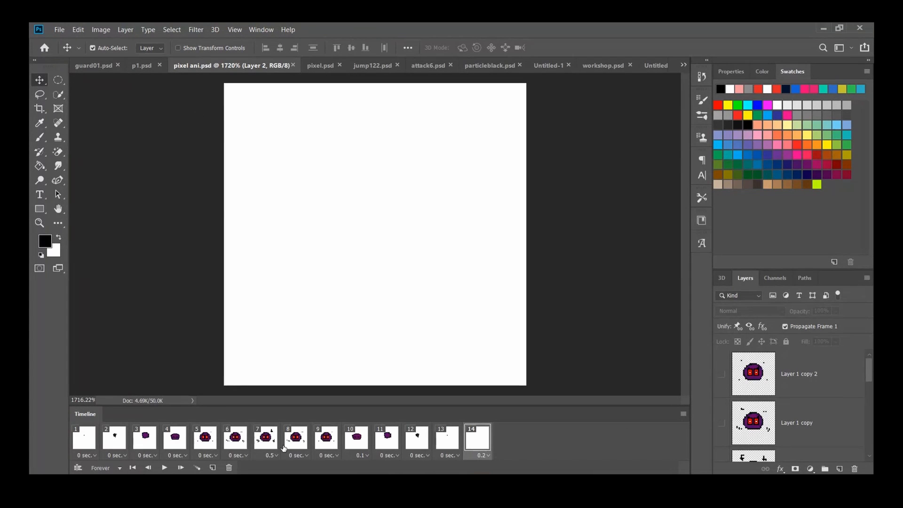
click(164, 468)
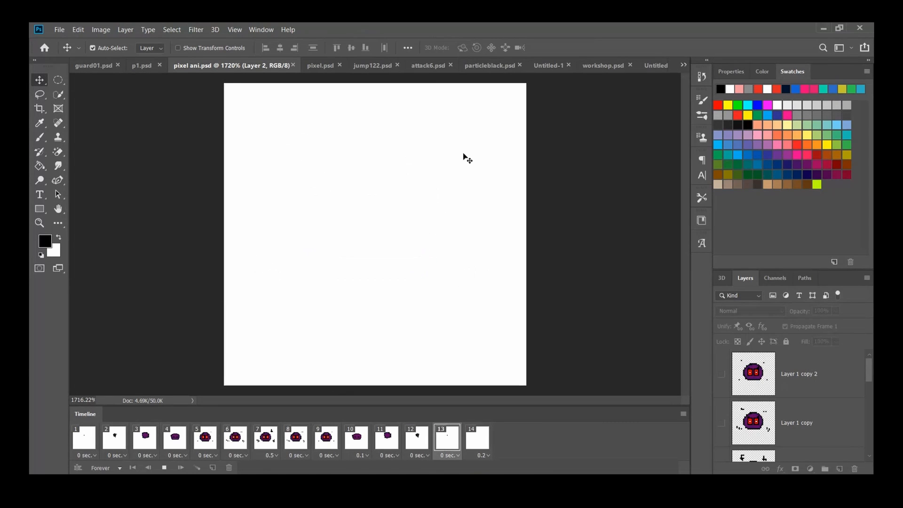
click(164, 467)
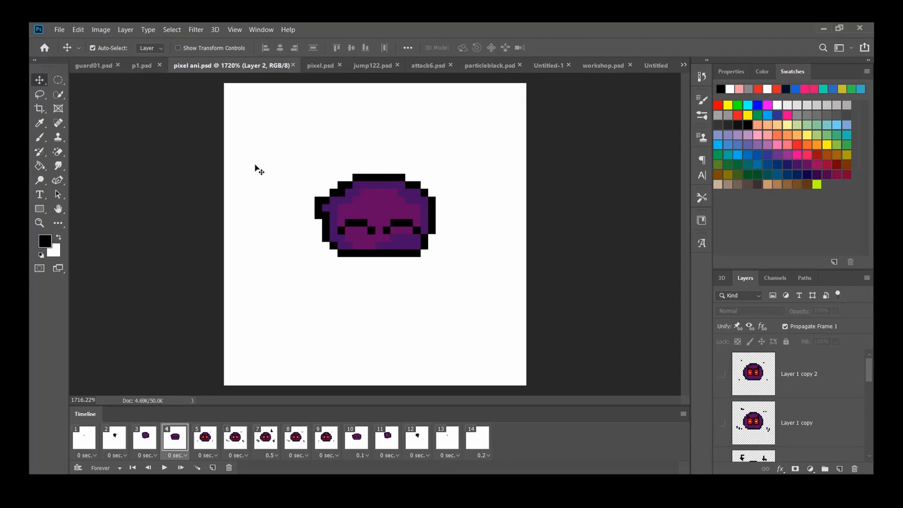
View the layered sprite sheets in jump122.psd and attack6.psd, and return to the Untitled-2 document.
click(373, 65)
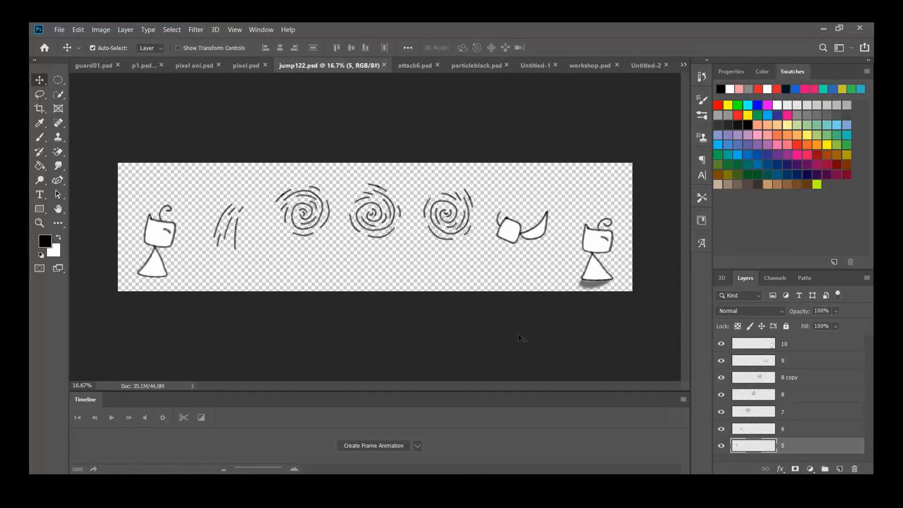
click(803, 346)
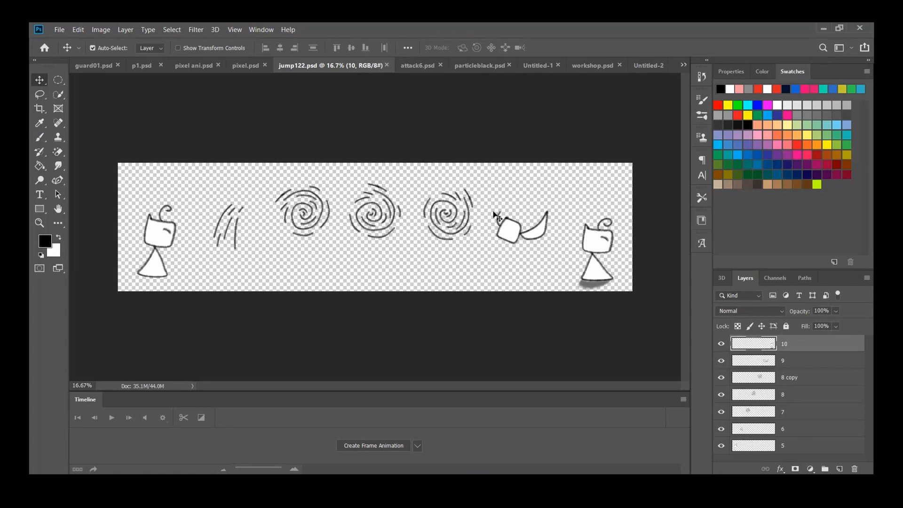
click(408, 66)
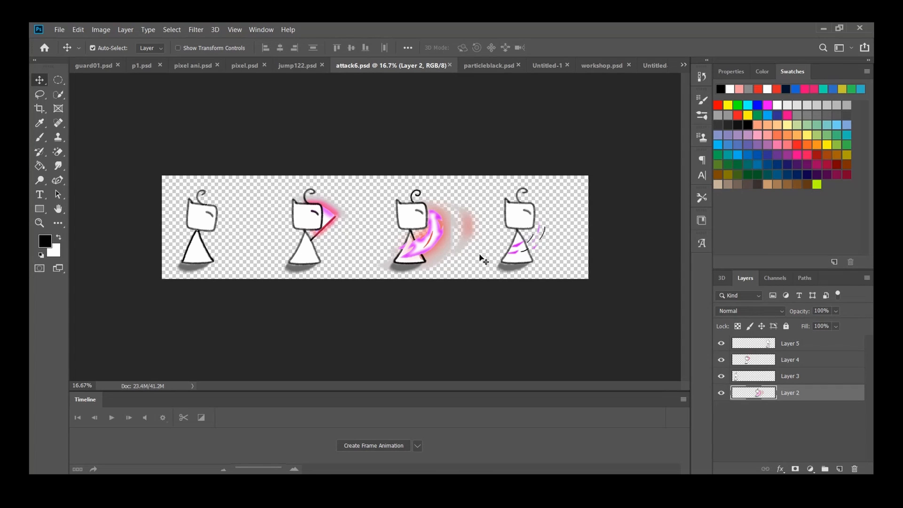
click(653, 67)
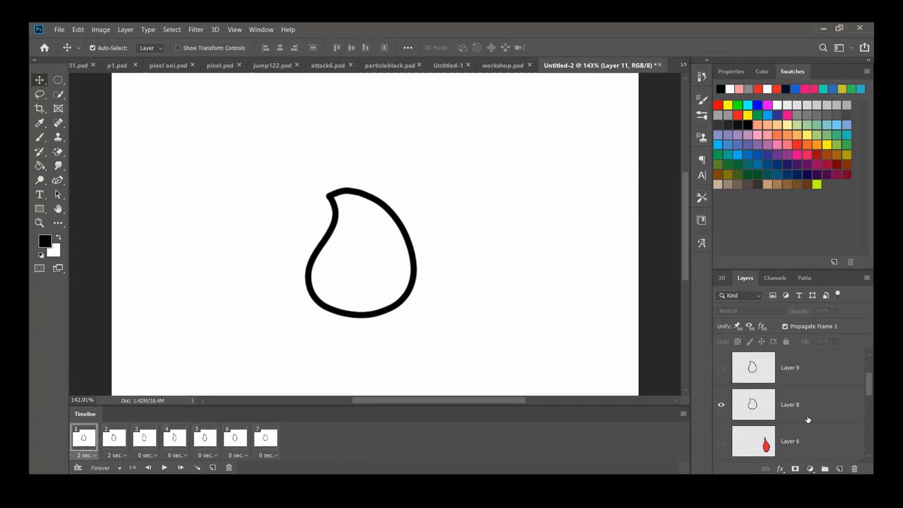
Examine the edge pixels of the teardrop outline up close.
click(64, 30)
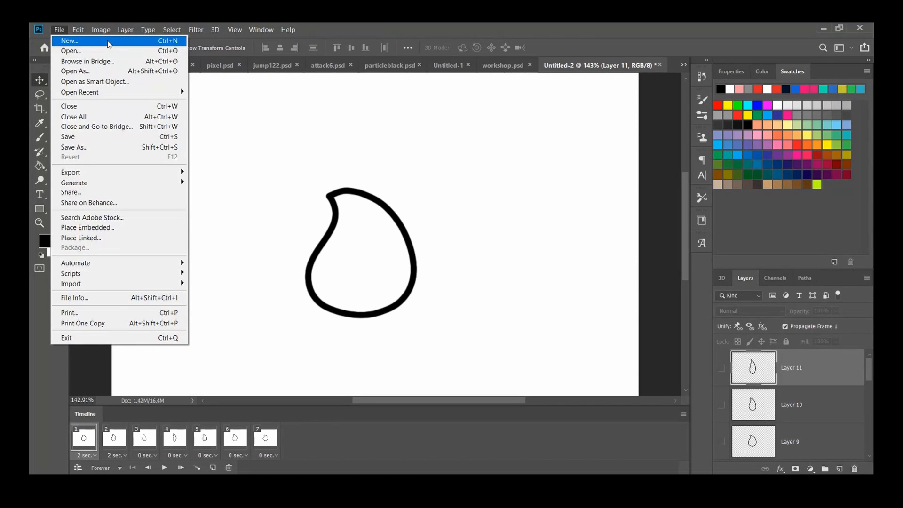
click(309, 173)
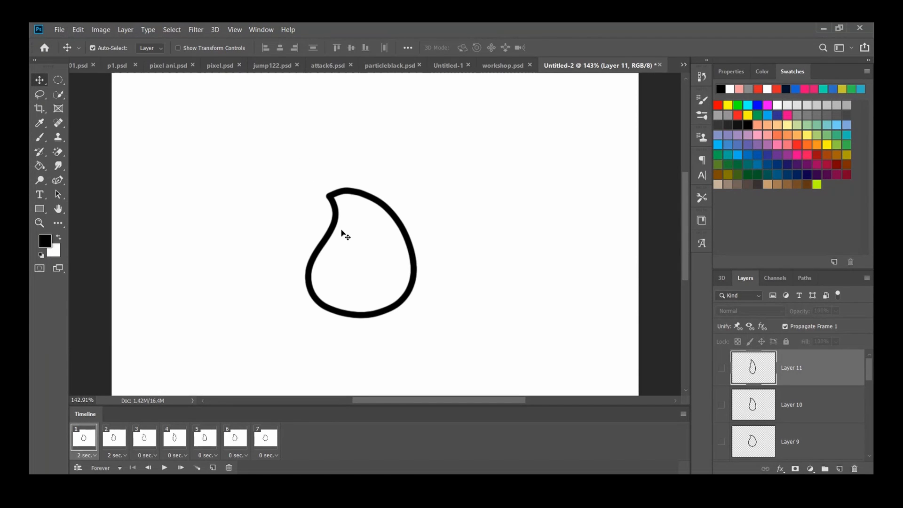
scroll(349, 240, up, 5)
scroll(265, 243, up, 2)
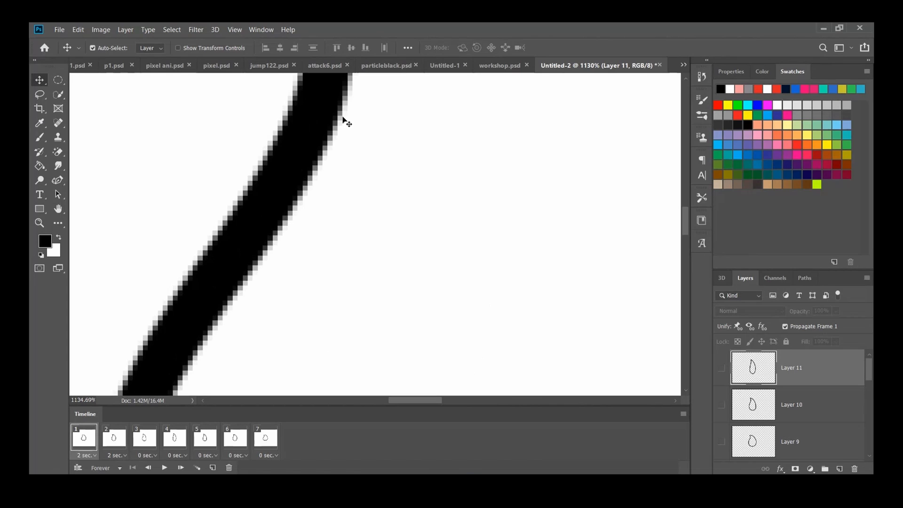
scroll(333, 173, down, 8)
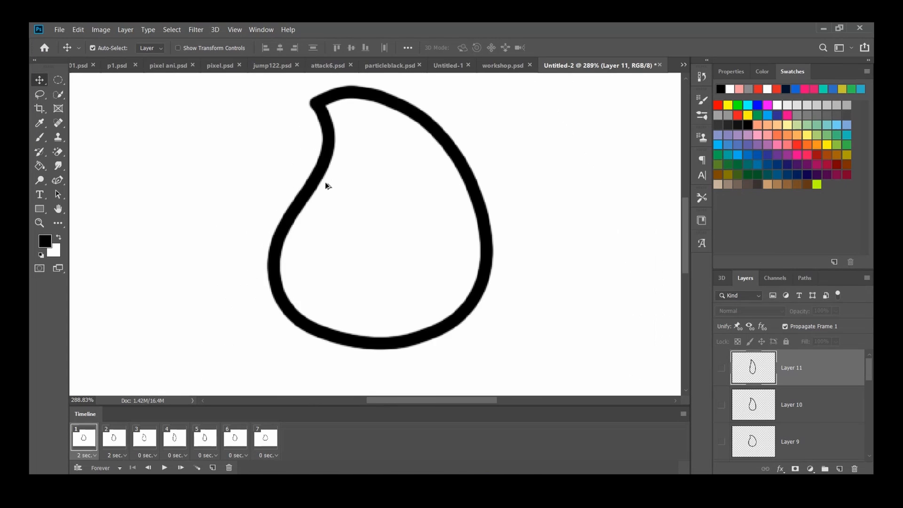
scroll(296, 225, up, 6)
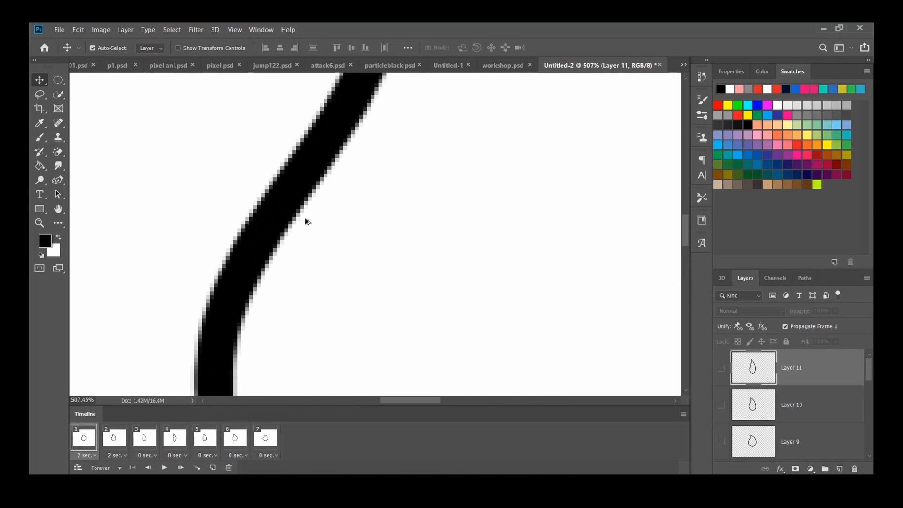
scroll(306, 222, down, 6)
Create a new RGB document 40 pixels wide and 40 pixels high at 72 pixels/inch with a white background.
click(78, 29)
click(74, 40)
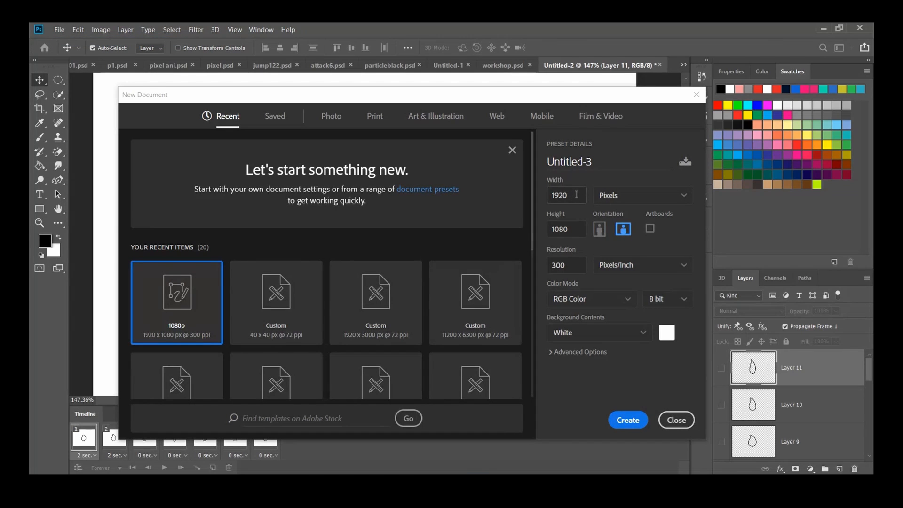
double_click(559, 195)
text(40)
double_click(572, 230)
text(40)
double_click(571, 263)
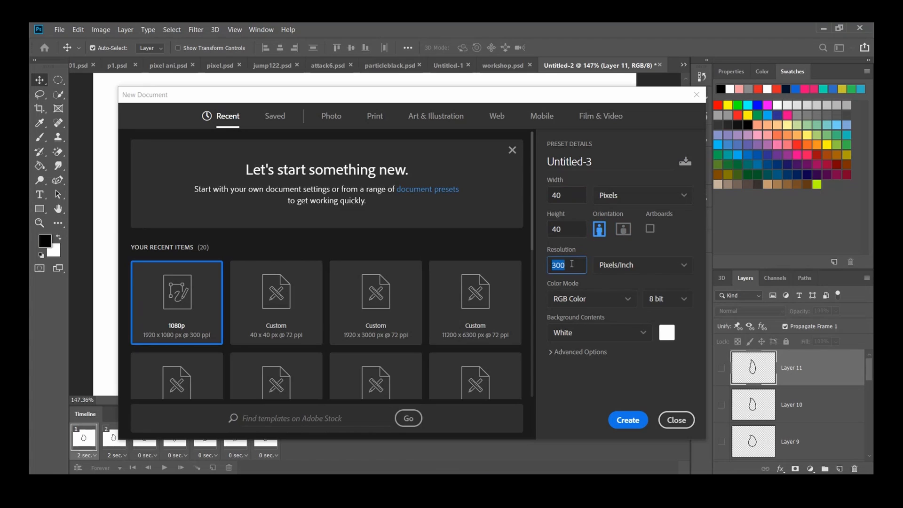
text(72)
click(650, 194)
click(651, 195)
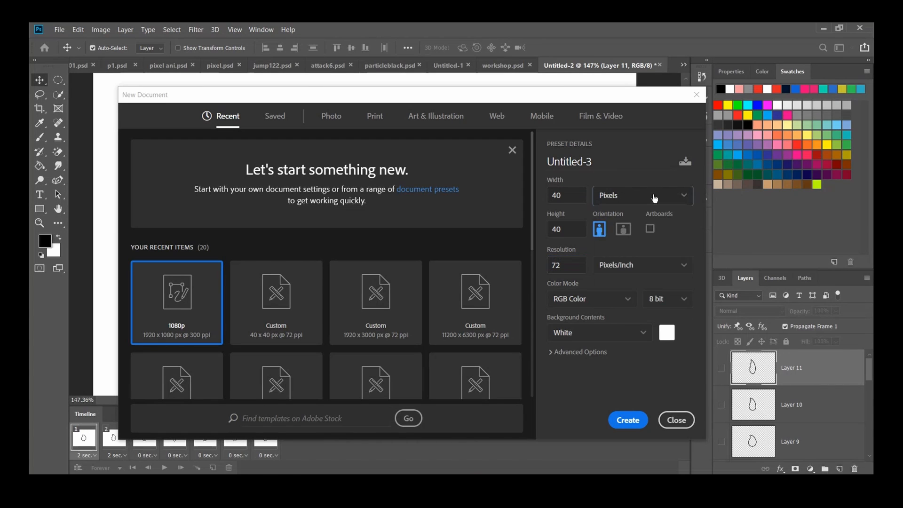
click(624, 232)
click(628, 420)
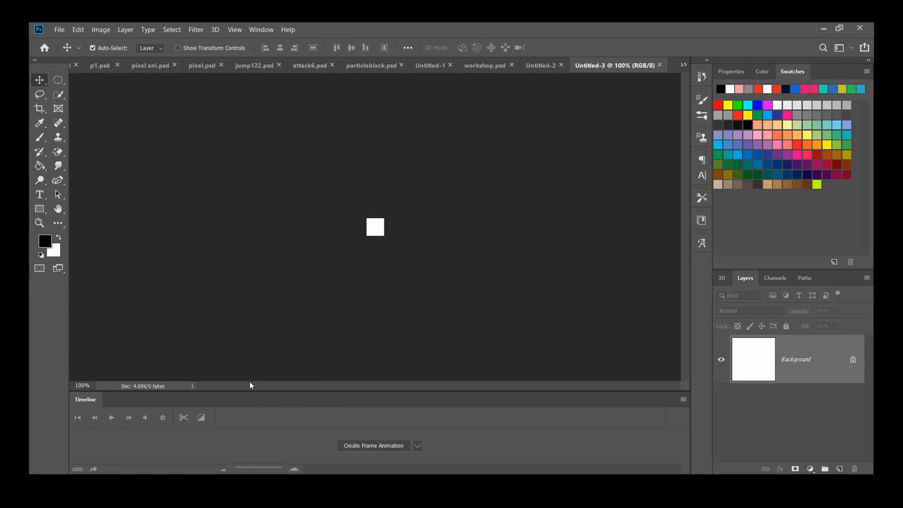
Close the Timeline and add a new empty layer above the Background of the new document.
right_click(221, 397)
click(236, 403)
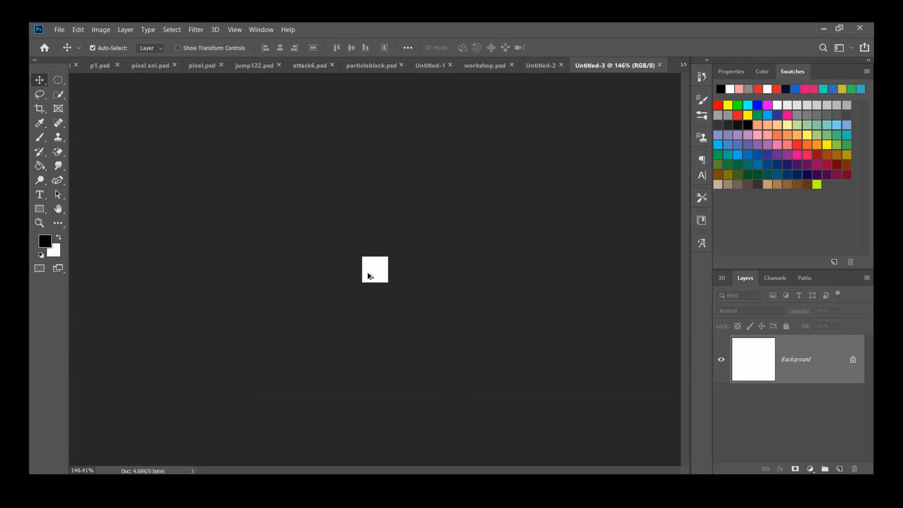
key(ctrl+0)
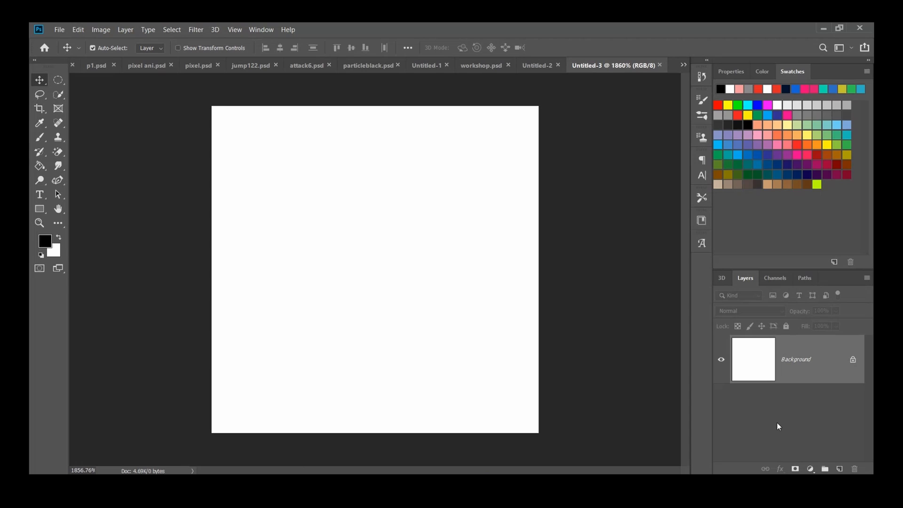
click(840, 468)
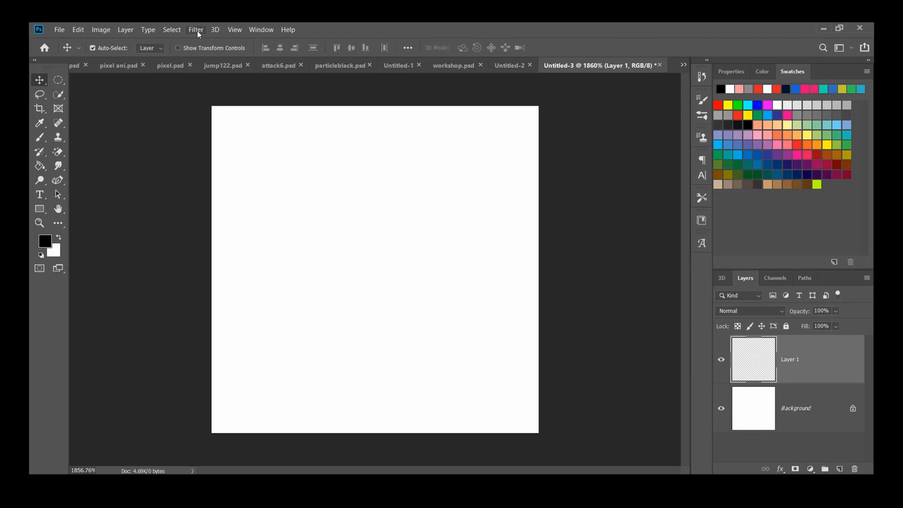
Show the grid over the 40 × 40 pixel canvas.
click(238, 30)
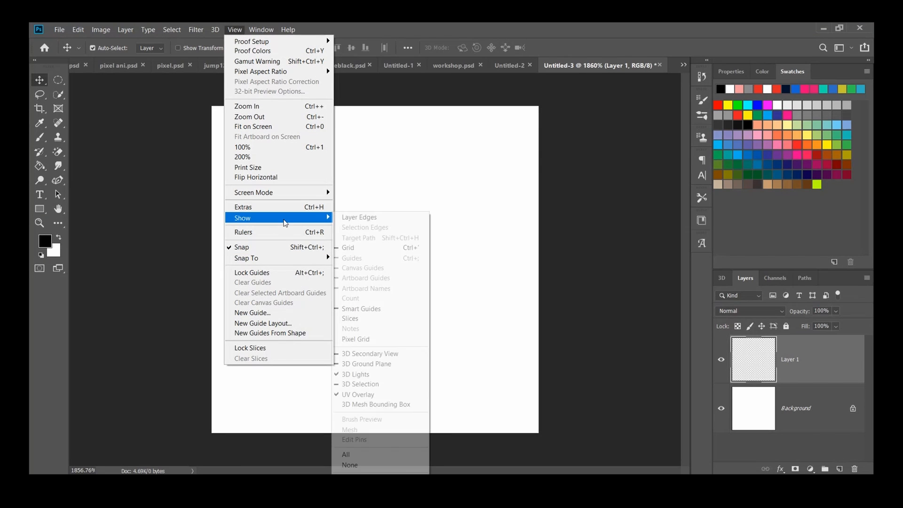
click(358, 247)
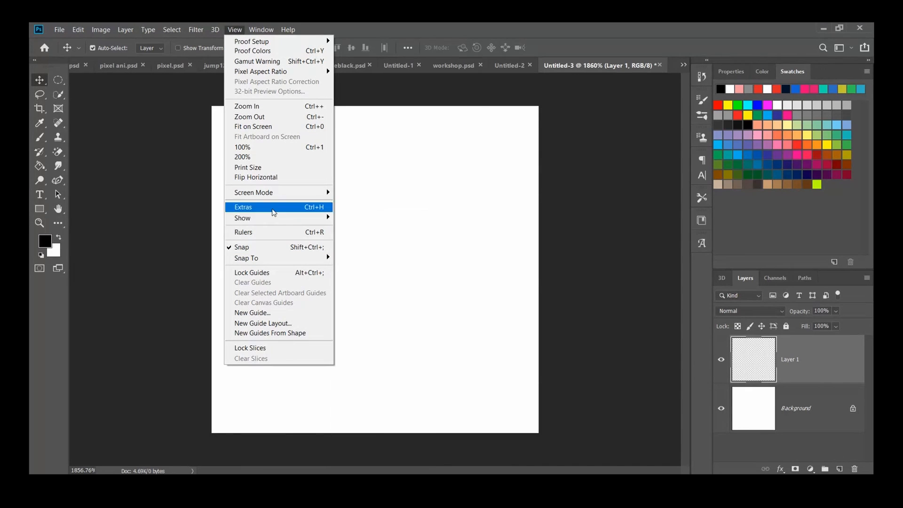
click(196, 31)
mouse_move(297, 220)
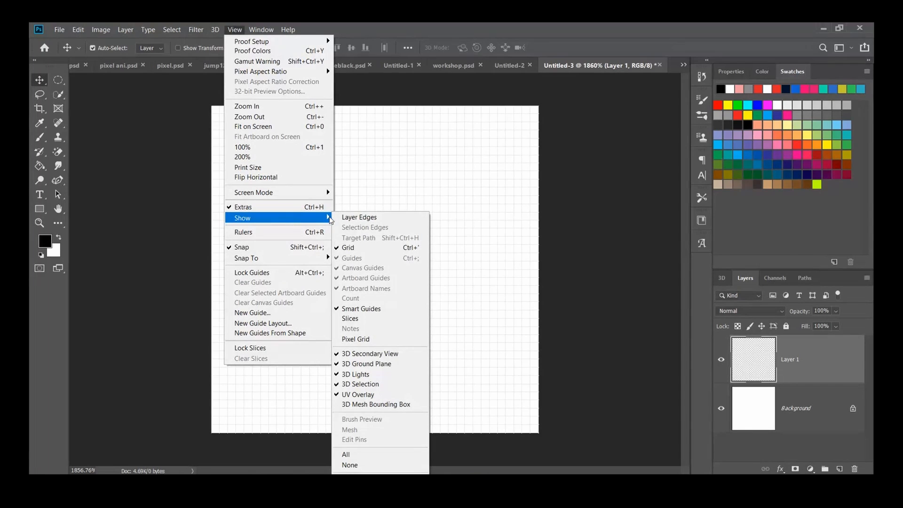
click(357, 247)
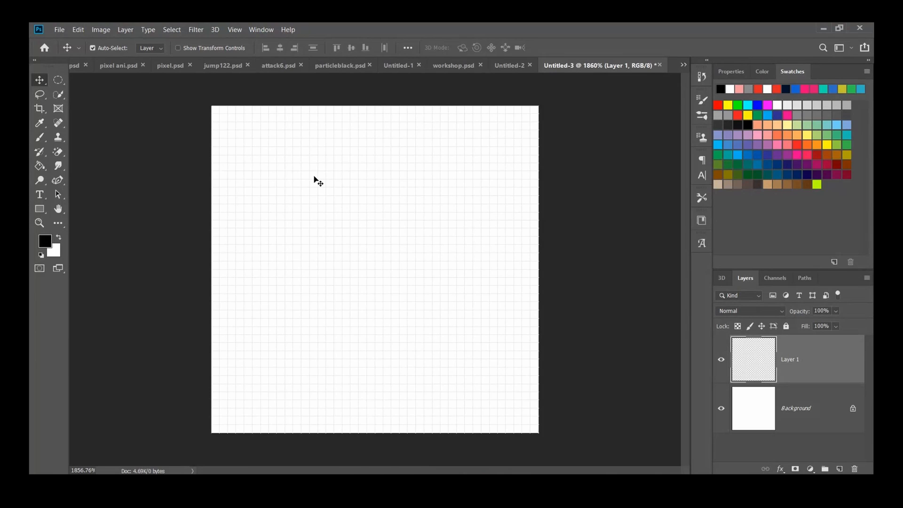
Open the Guides, Grid & Slices preferences and view the gridline unit and grid color choices.
click(78, 29)
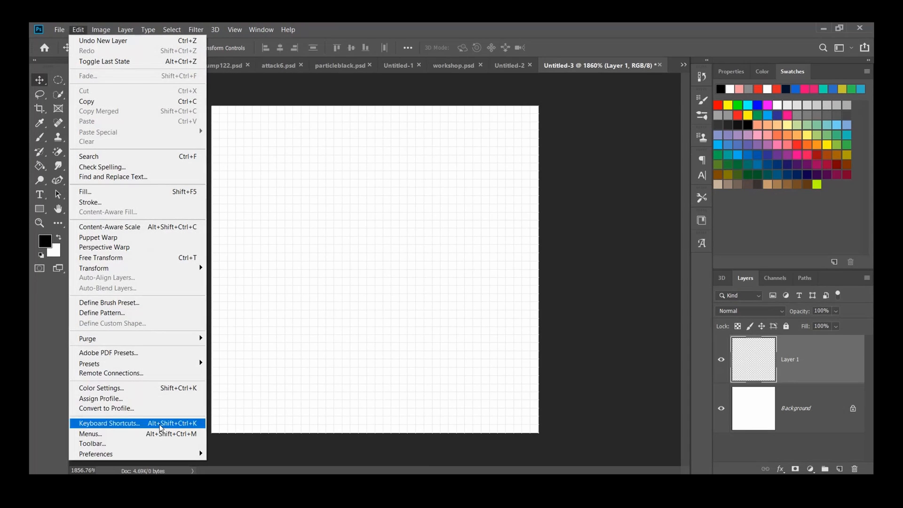
mouse_move(143, 454)
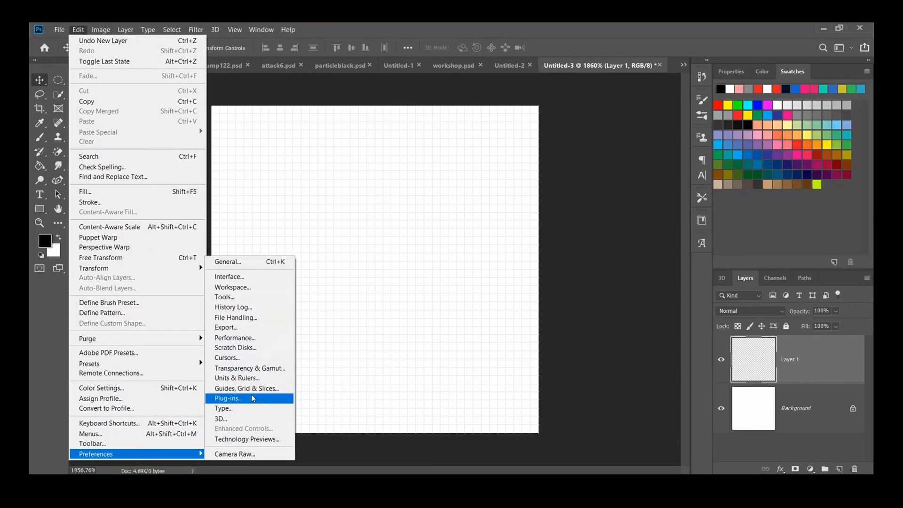
click(256, 388)
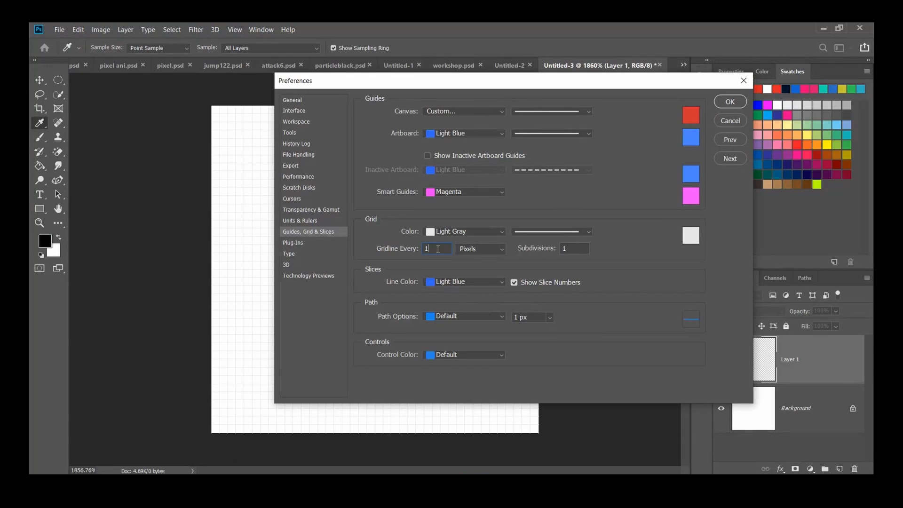
click(498, 249)
click(500, 251)
click(472, 234)
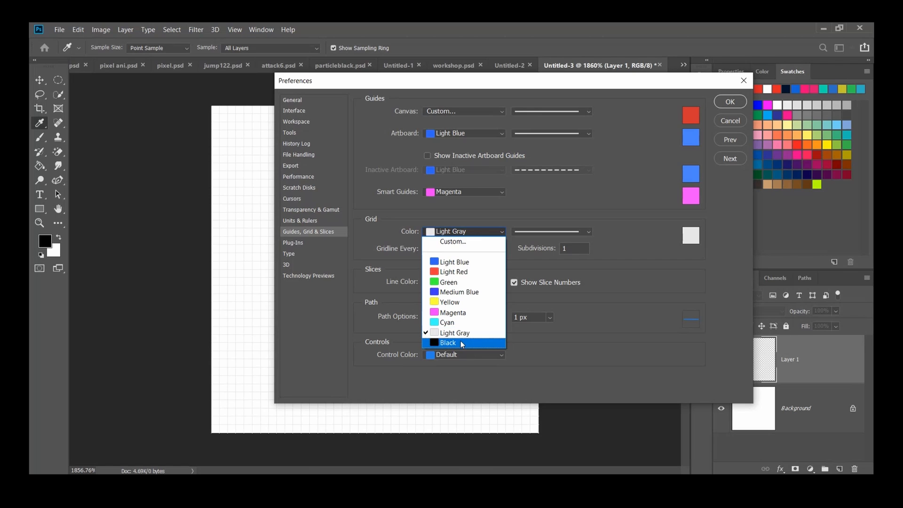
Try Black as the grid color, return it to Light Gray, and accept the preferences.
click(463, 343)
click(491, 234)
click(454, 332)
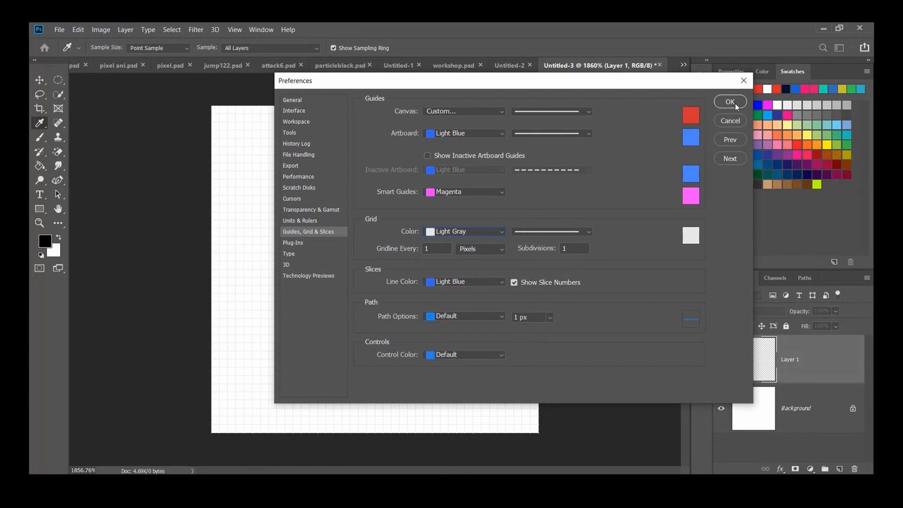
click(730, 102)
Paint a short diagonal test stroke on Layer 1 with a 5 px black Brush, and undo it.
key(v)
scroll(256, 186, up, 5)
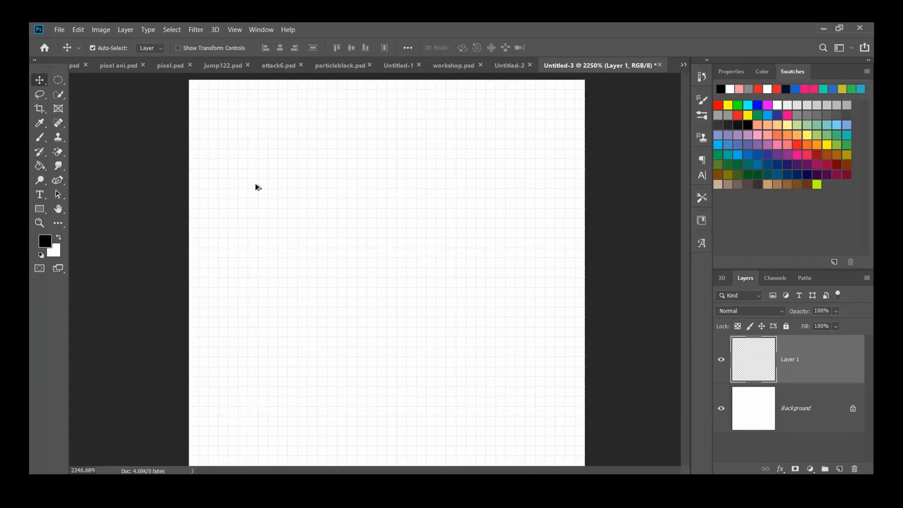
scroll(235, 215, up, 1)
click(39, 136)
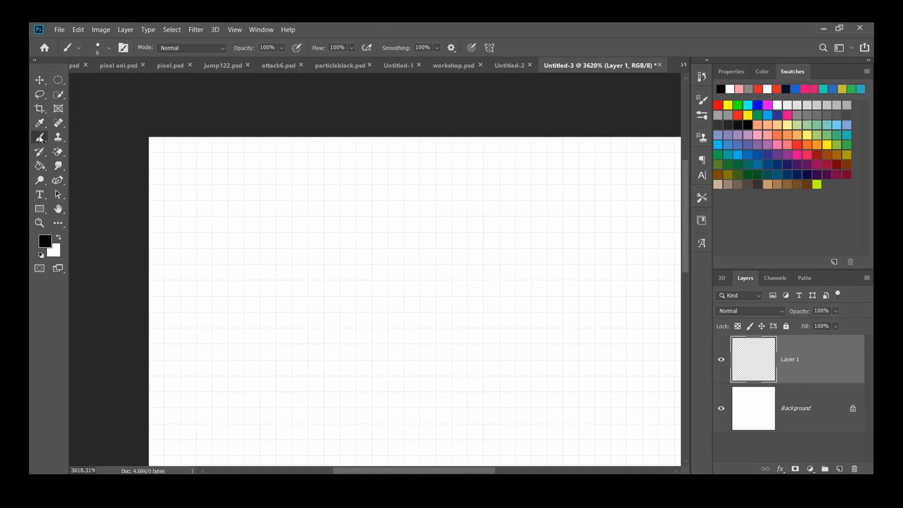
key(bracketleft)
key(bracketleft)
key(bracketleft)
key(bracketleft)
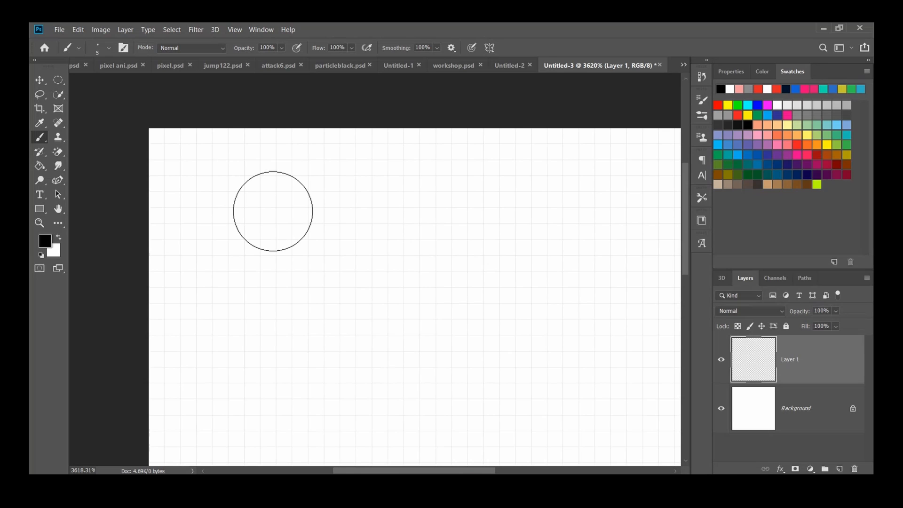
drag(273, 211, 400, 278)
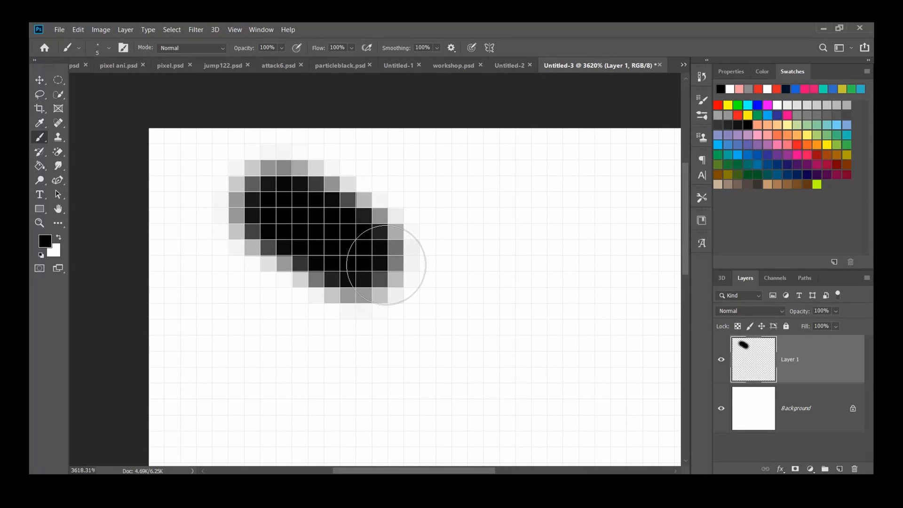
key(ctrl+z)
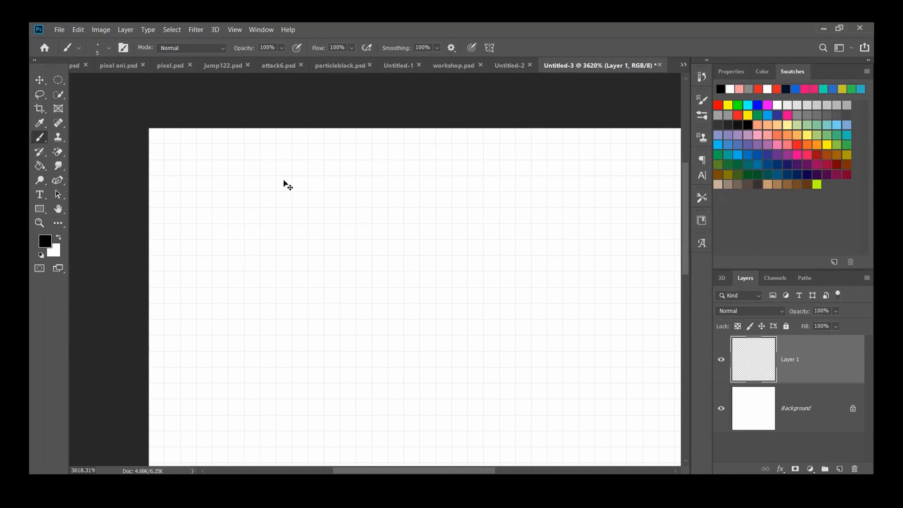
Switch to the Pencil tool and set its size to 1 px.
right_click(40, 137)
click(89, 148)
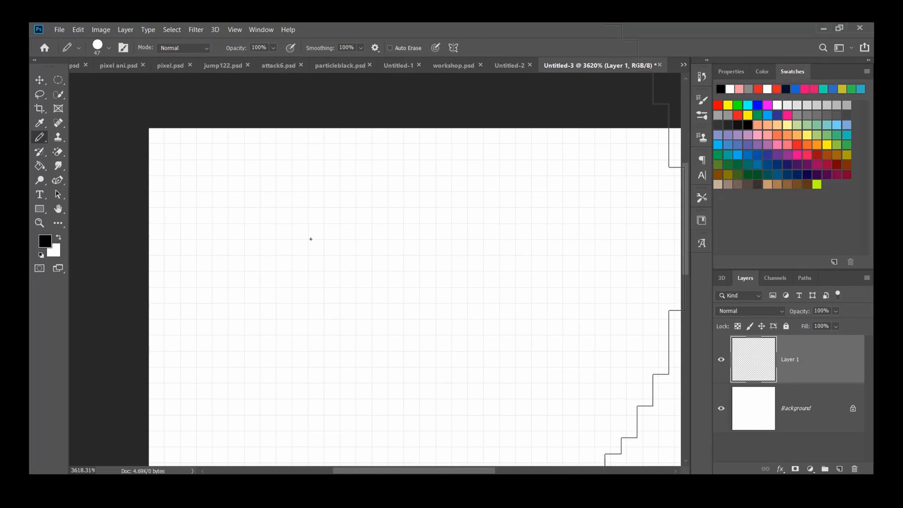
key(bracketleft)
key(bracketleft)
key(bracketleft)
key(bracketleft)
key(bracketleft)
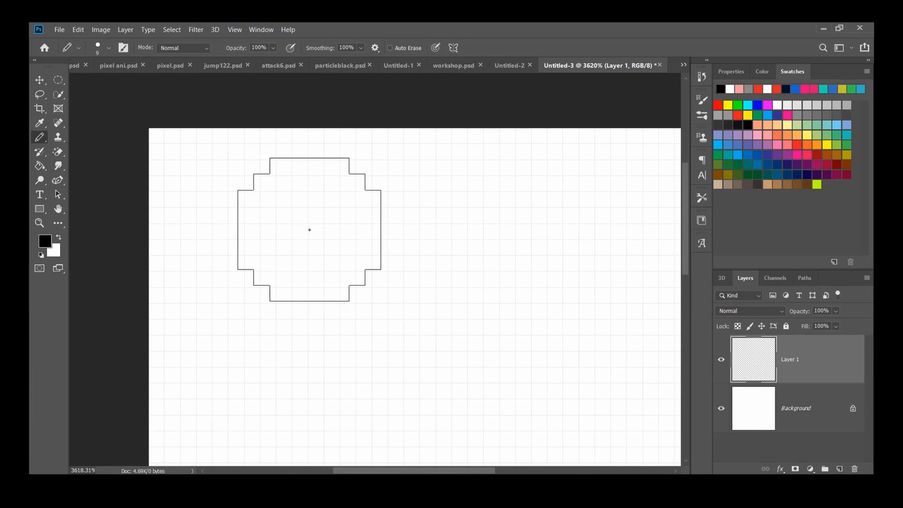
click(109, 48)
drag(119, 82, 89, 86)
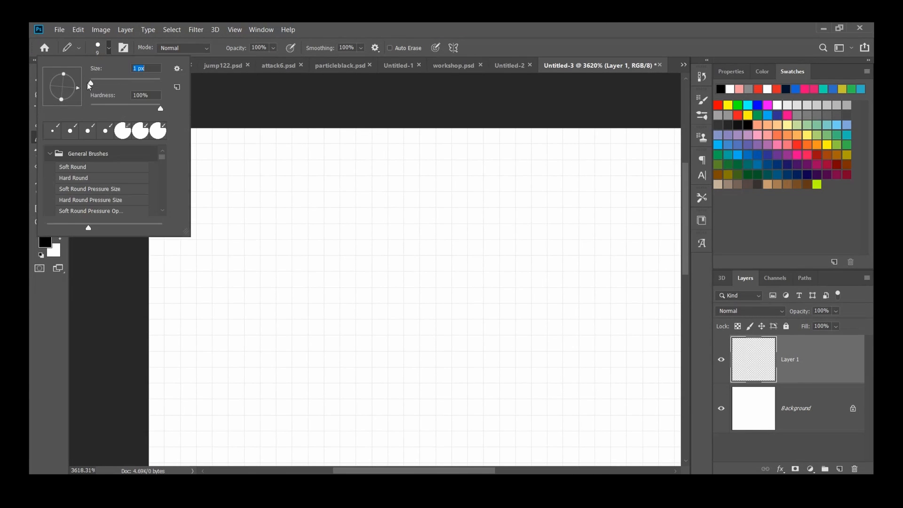
click(57, 307)
Draw a short black diagonal test line with the 1 px Pencil on Layer 1, and undo it.
mouse_move(201, 215)
mouse_down()
mouse_move(237, 231)
mouse_move(240, 253)
mouse_move(284, 280)
mouse_up()
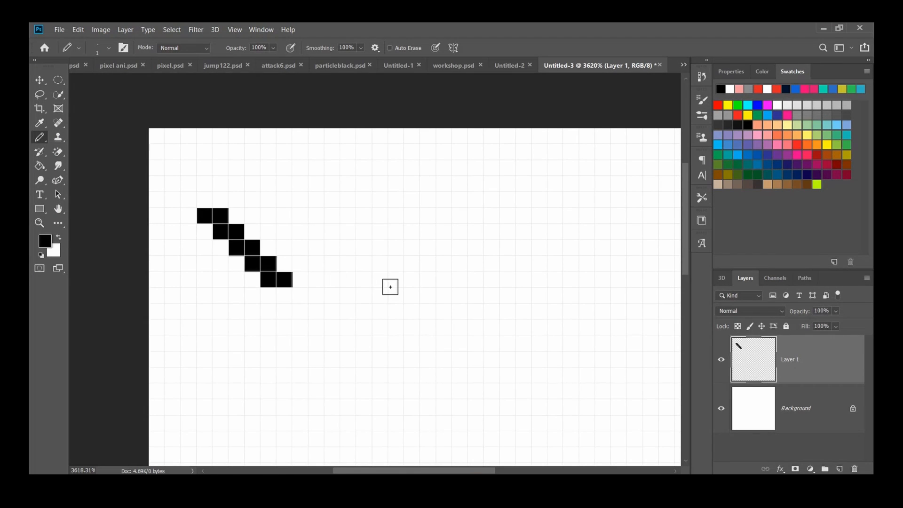
scroll(413, 303, down, 3)
key(ctrl+z)
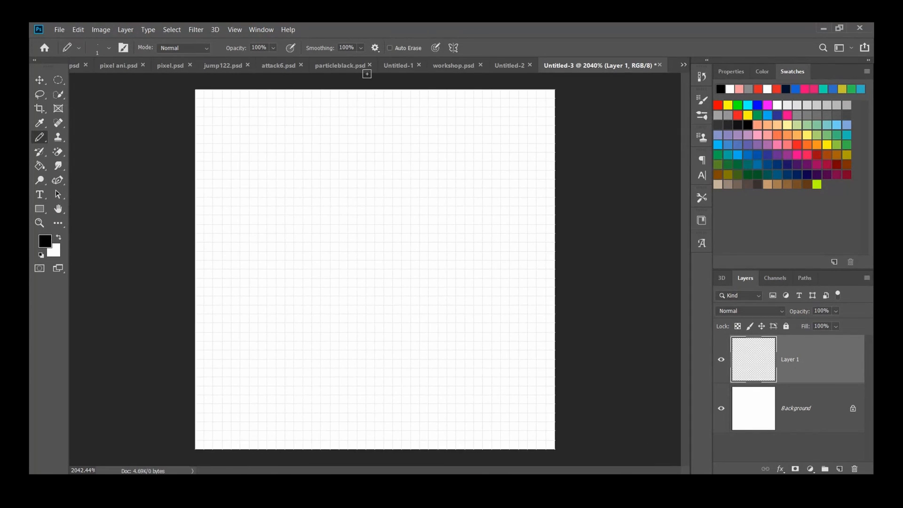
View the pixel art examples in pixel.psd and pixel ani.psd.
click(170, 65)
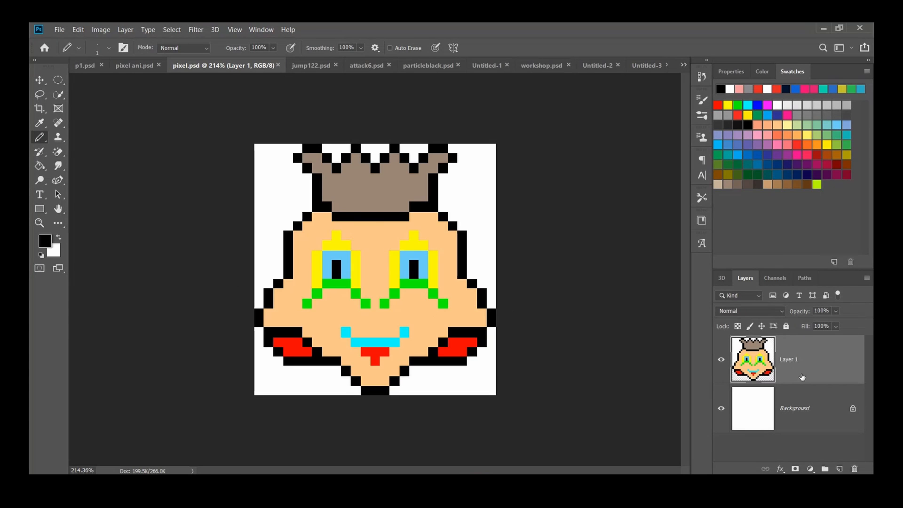
click(136, 66)
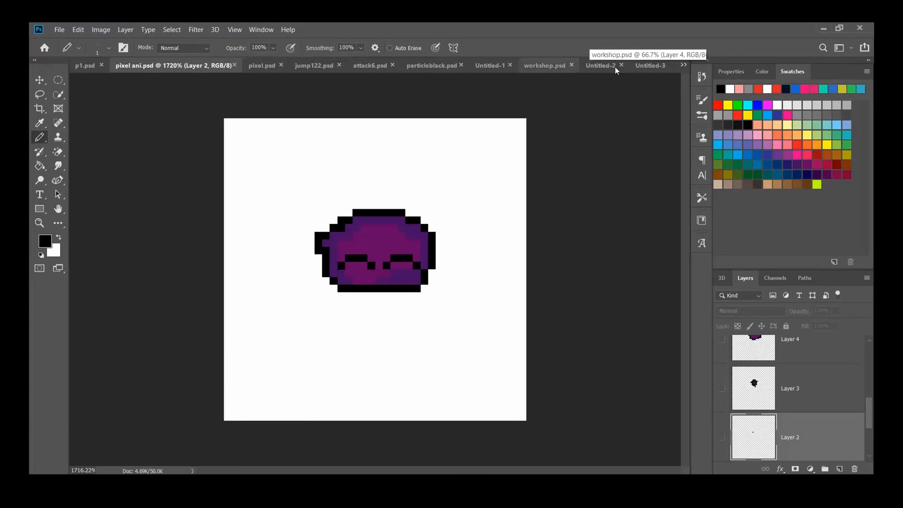
Switch to guard01.psd and examine how the character's body parts are separated into layers.
click(683, 65)
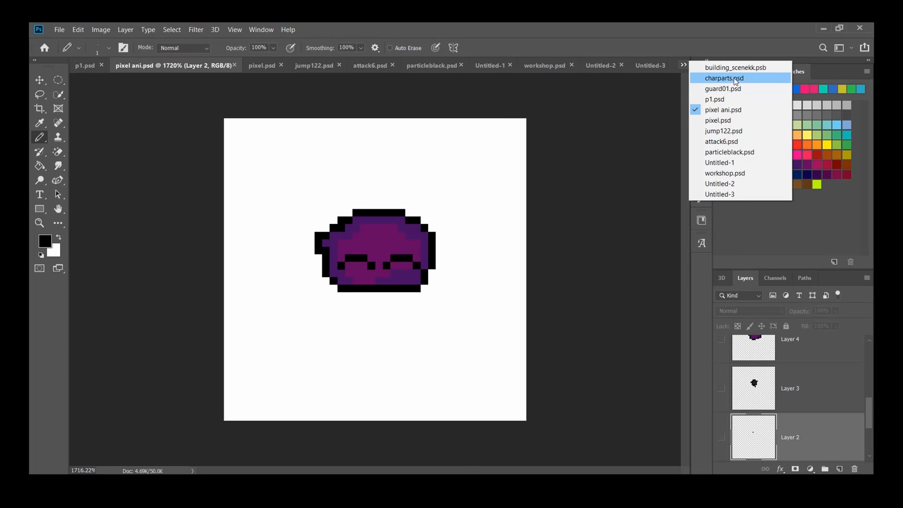
click(749, 90)
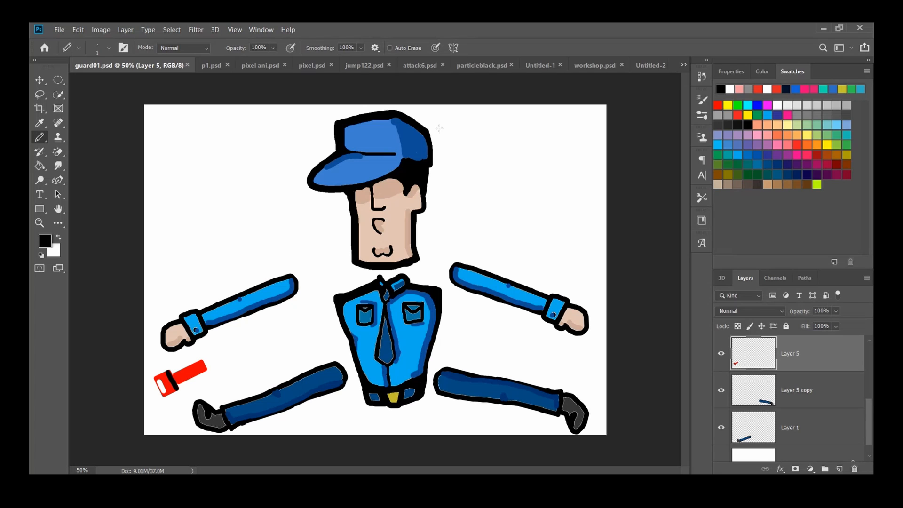
scroll(799, 392, down, 3)
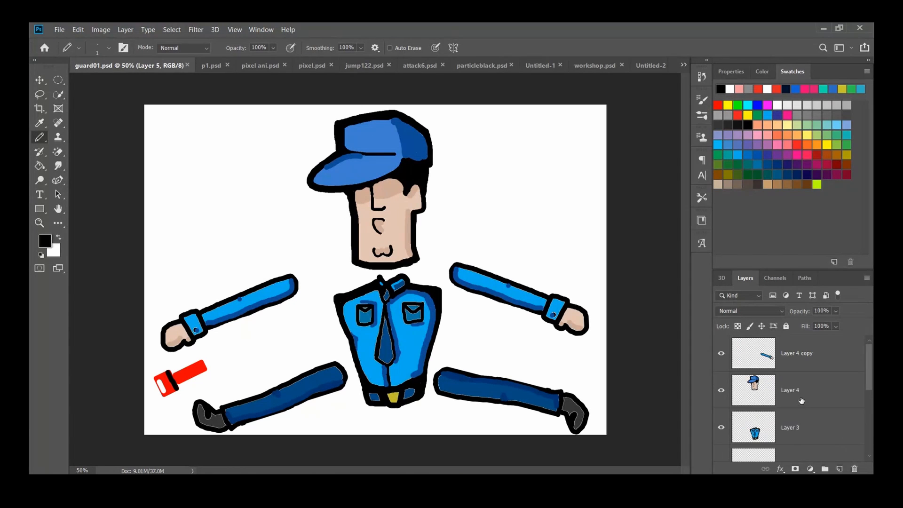
click(799, 400)
click(804, 421)
click(807, 359)
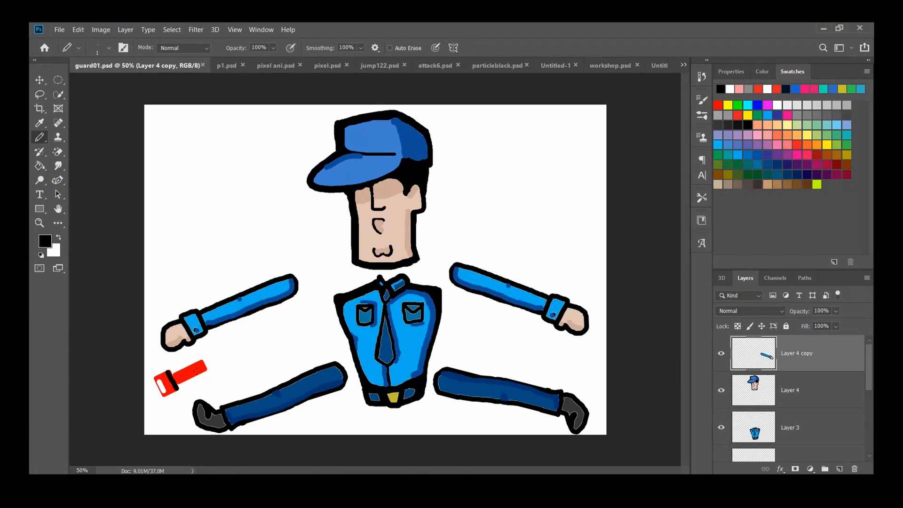
Move the guard's arm on Layer 2 slightly upward with the Move tool.
click(40, 80)
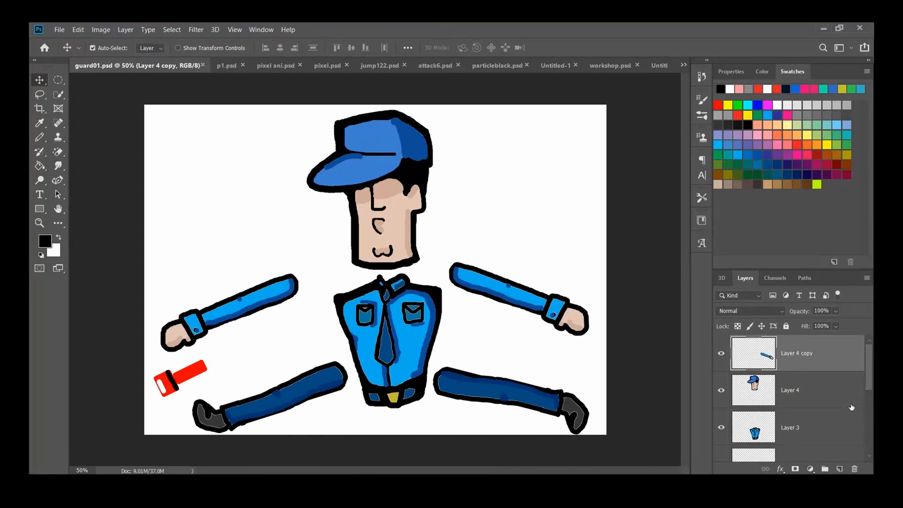
click(826, 395)
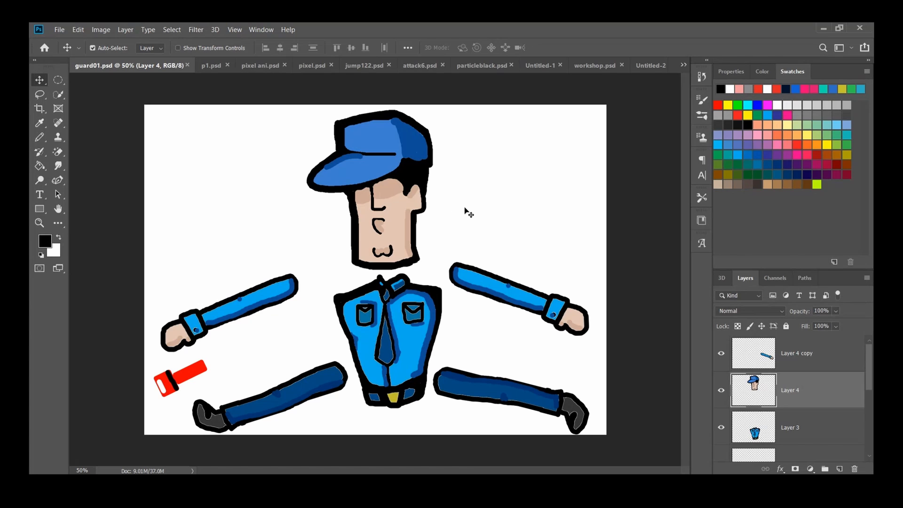
drag(261, 308, 262, 286)
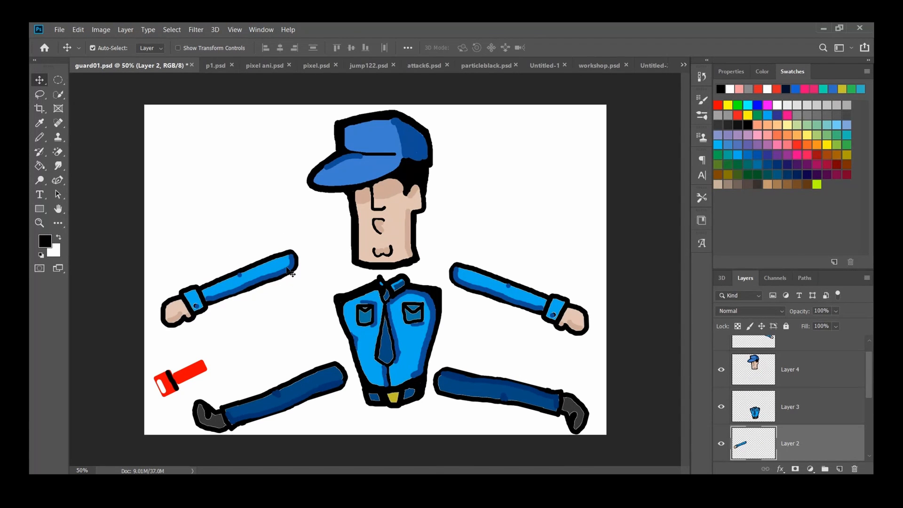
Switch to p1.psd and examine the layer of the creature's glowing antenna tip.
click(216, 65)
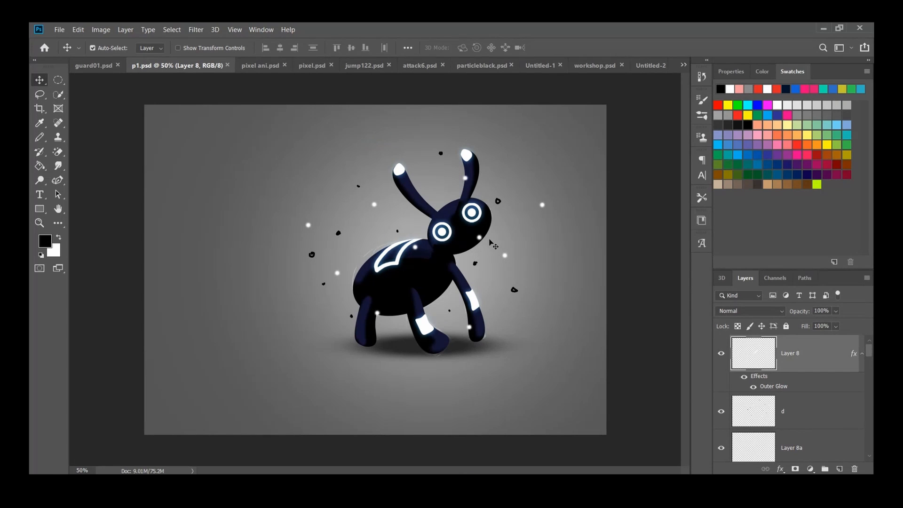
click(400, 168)
scroll(803, 397, down, 2)
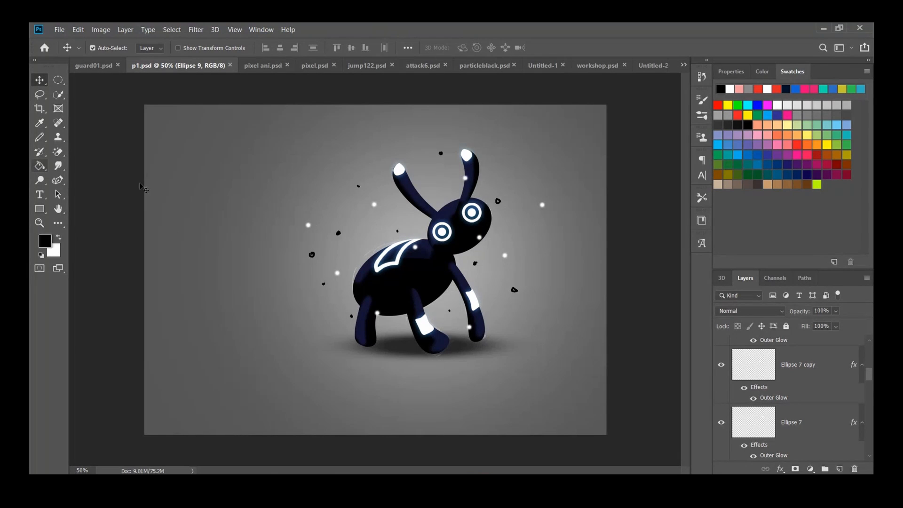
Go back through guard01.psd and view the separate character parts in charparts.psd.
click(94, 65)
click(683, 64)
click(696, 67)
Switch to building_scenekk.psb and examine how the city background is built from stacked layers, including Layer 9 and Layer 7.
click(683, 65)
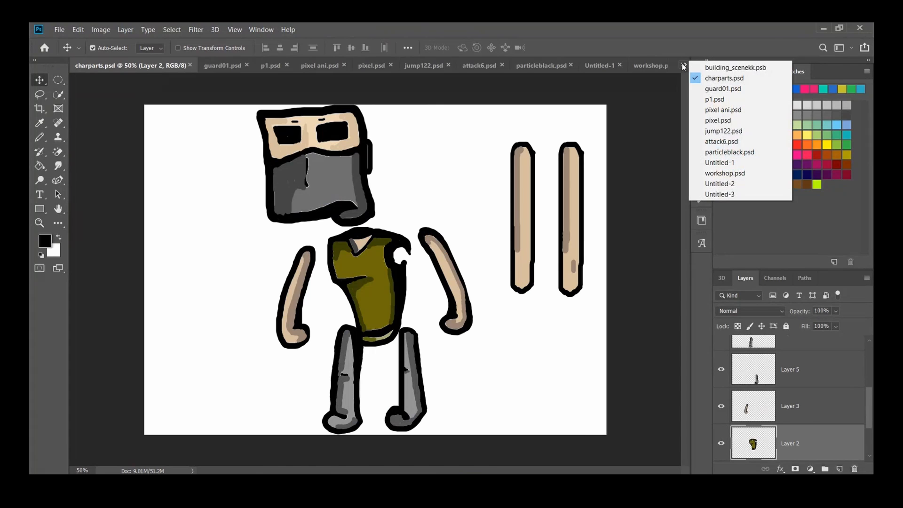
click(707, 68)
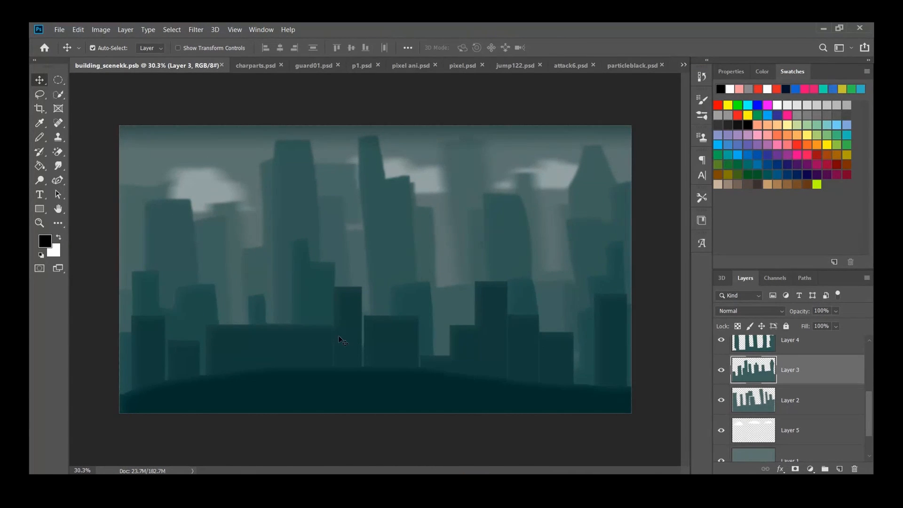
scroll(805, 350, up, 4)
click(806, 350)
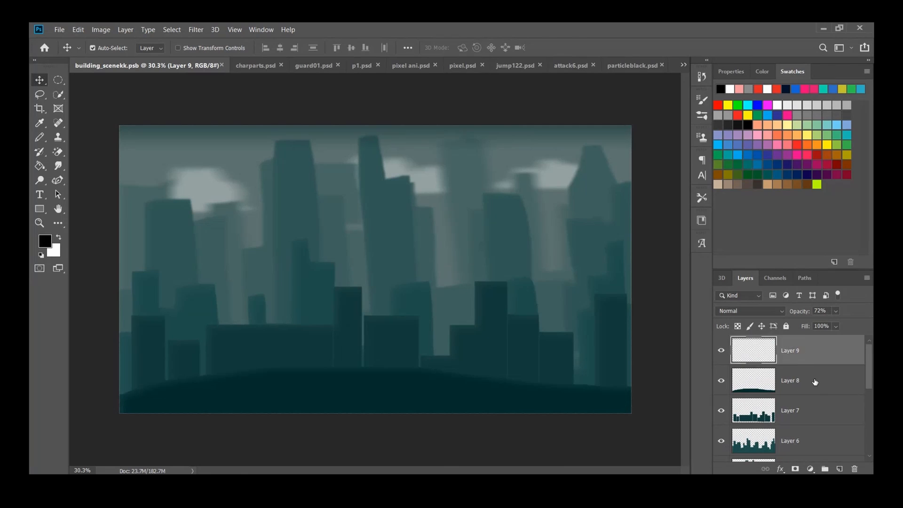
scroll(805, 409, up, 1)
click(806, 413)
scroll(806, 409, down, 1)
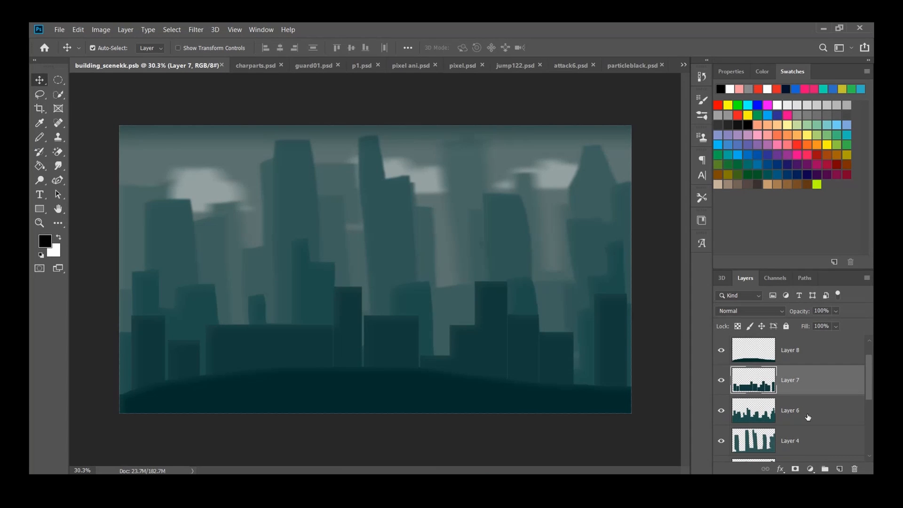
scroll(807, 417, down, 2)
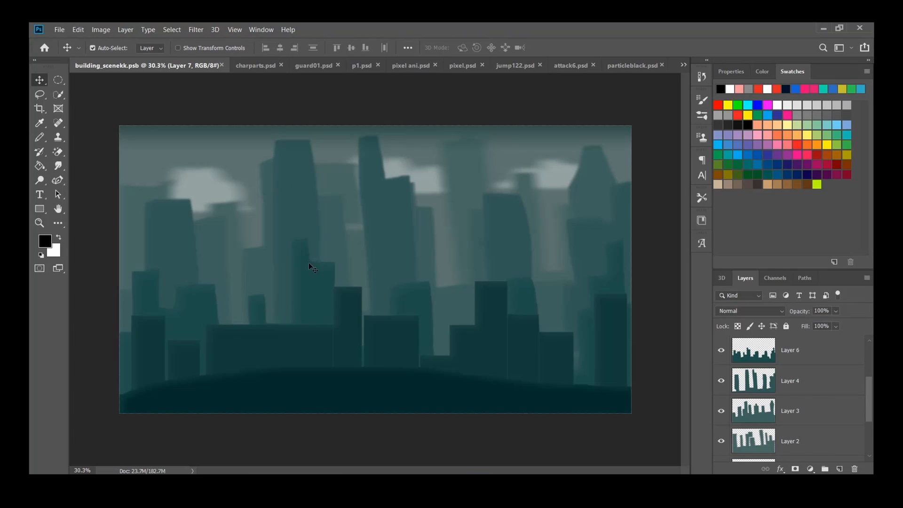
scroll(823, 387, up, 3)
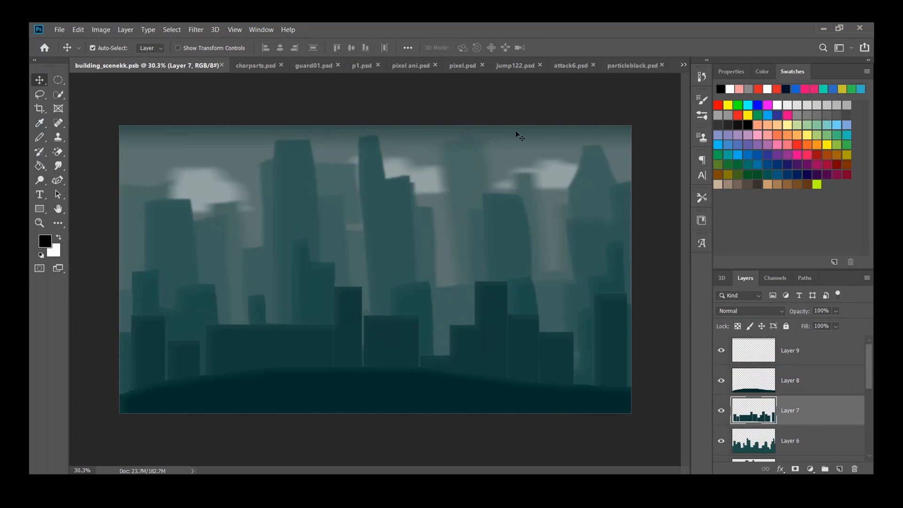
click(683, 65)
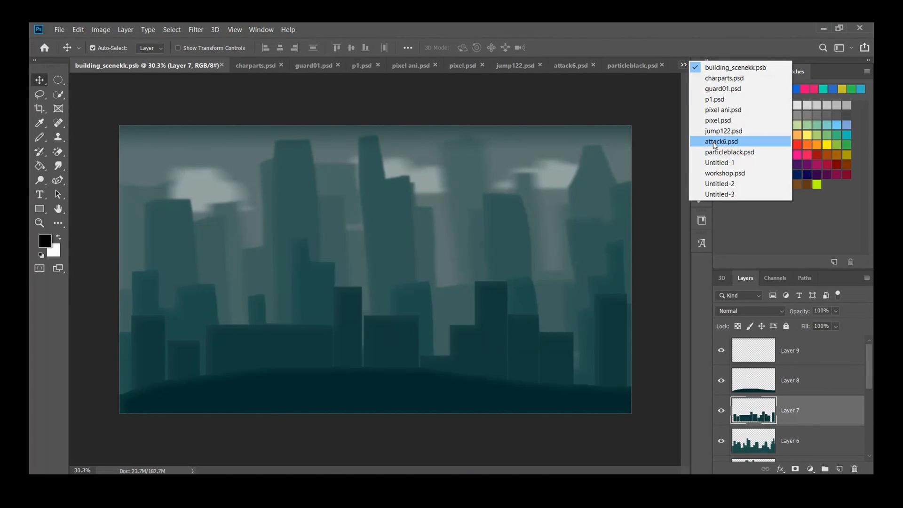
click(649, 111)
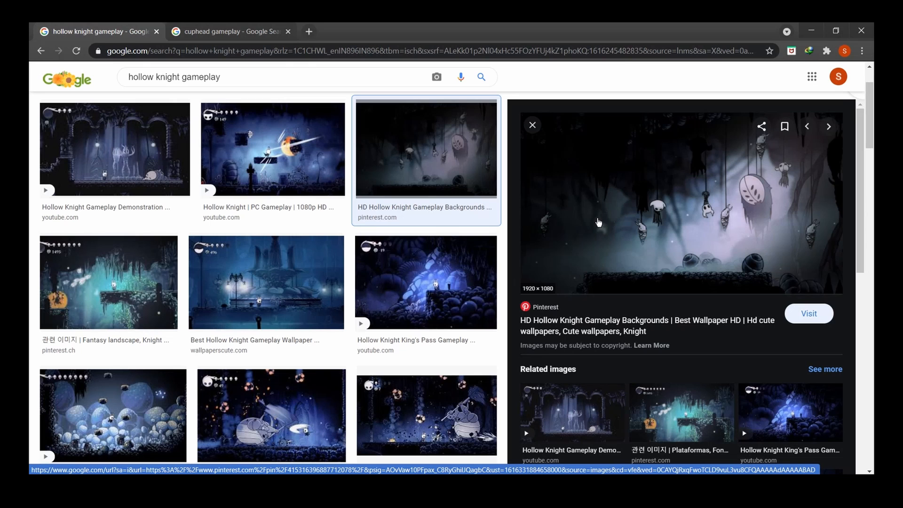
Examine Hollow Knight gameplay screenshots by previewing several of the image search results in the browser.
click(441, 283)
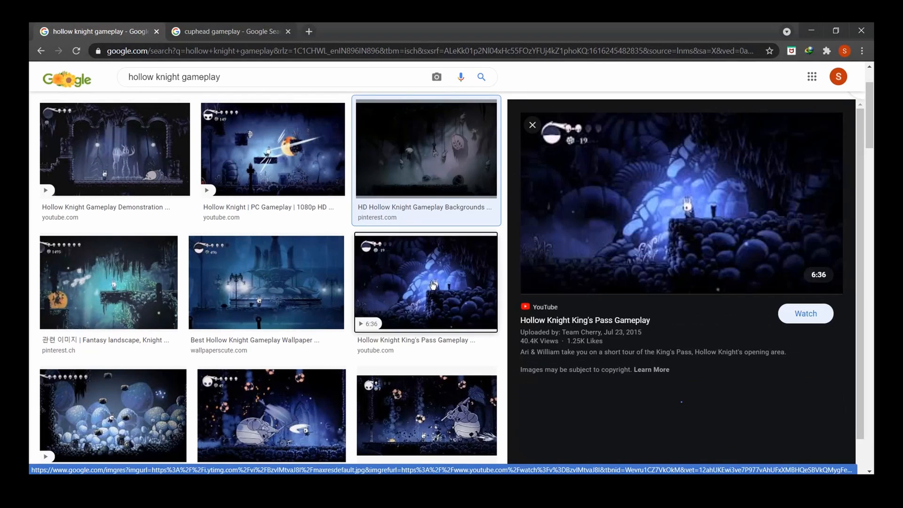
click(690, 440)
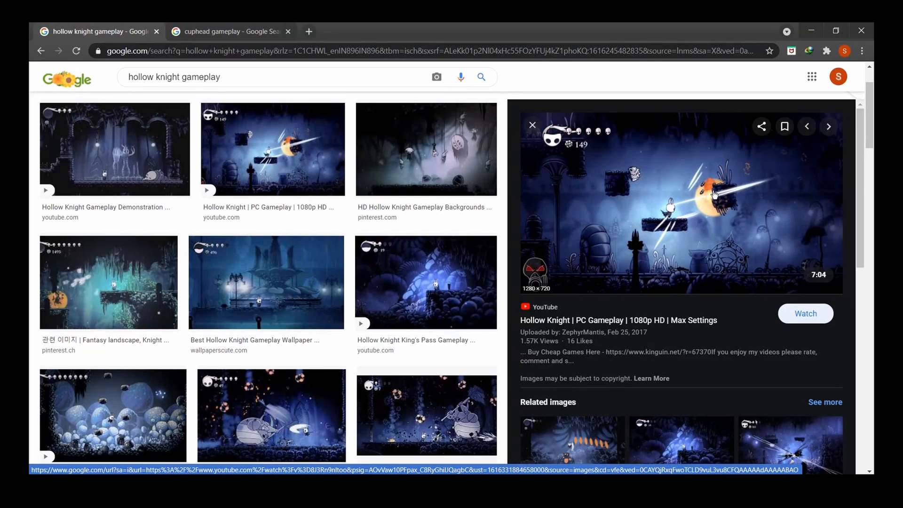
click(275, 291)
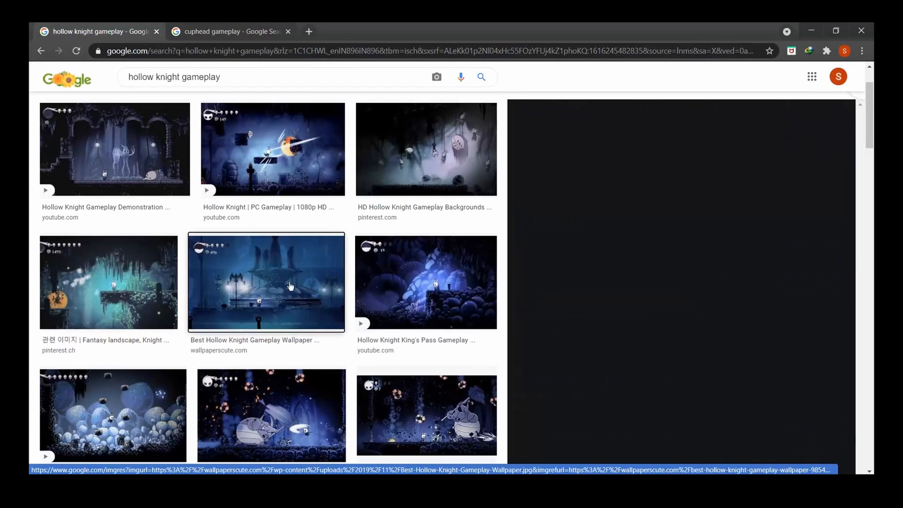
scroll(278, 350, down, 1)
click(278, 350)
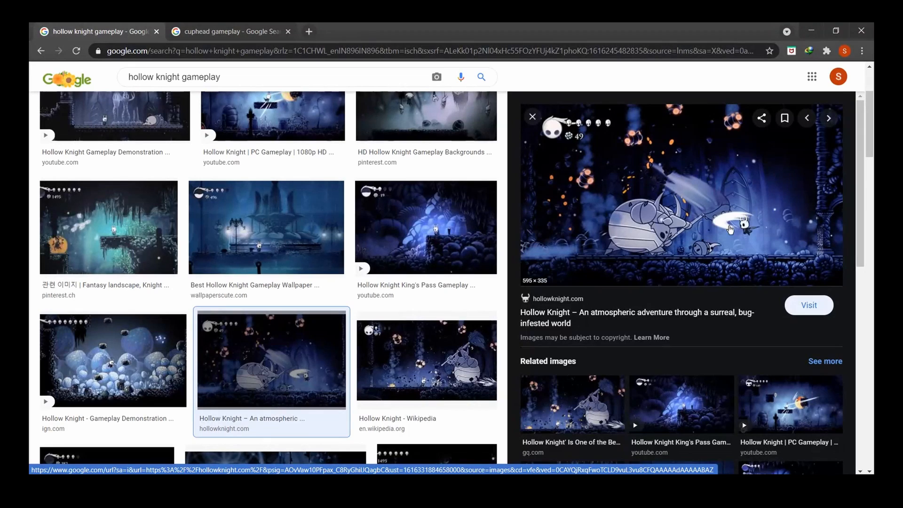
click(113, 360)
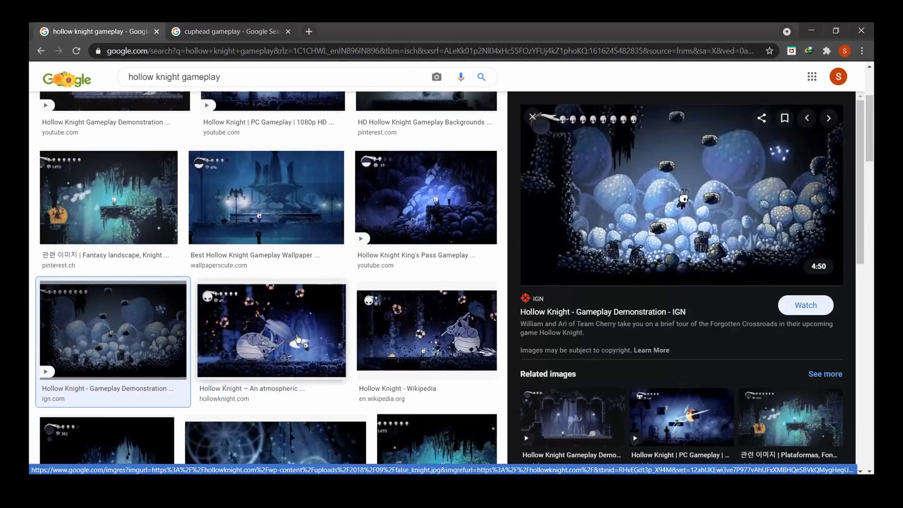
Preview further Hollow Knight search images, including the Mobile & Apps screenshot and the Medium article's "Getting Lost (by Design)" picture.
scroll(282, 376, down, 2)
click(323, 414)
click(427, 372)
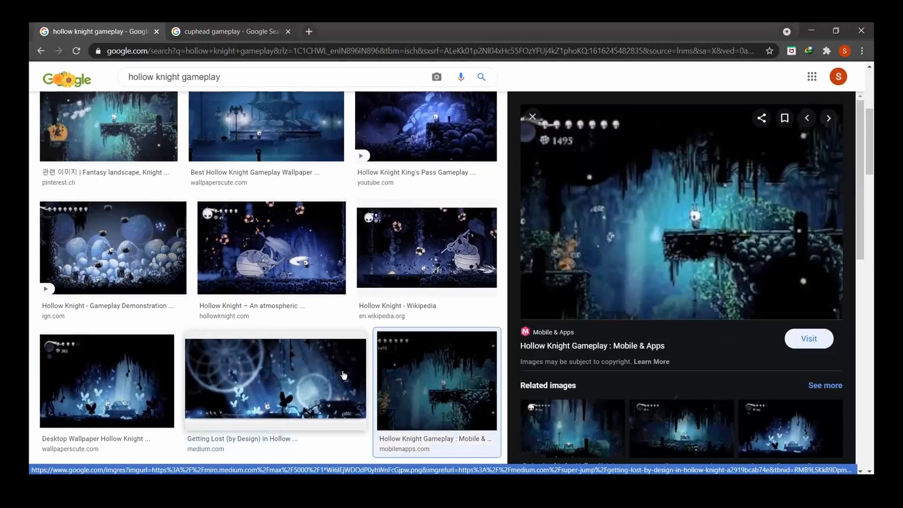
click(342, 375)
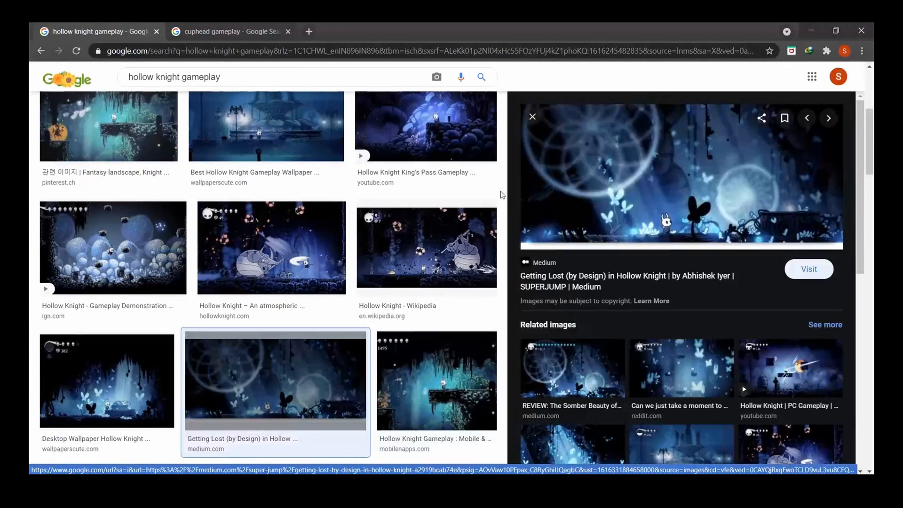
Switch to the Cuphead gameplay image results and preview several screenshots, including the "Pin on Classic Animation" image.
click(226, 31)
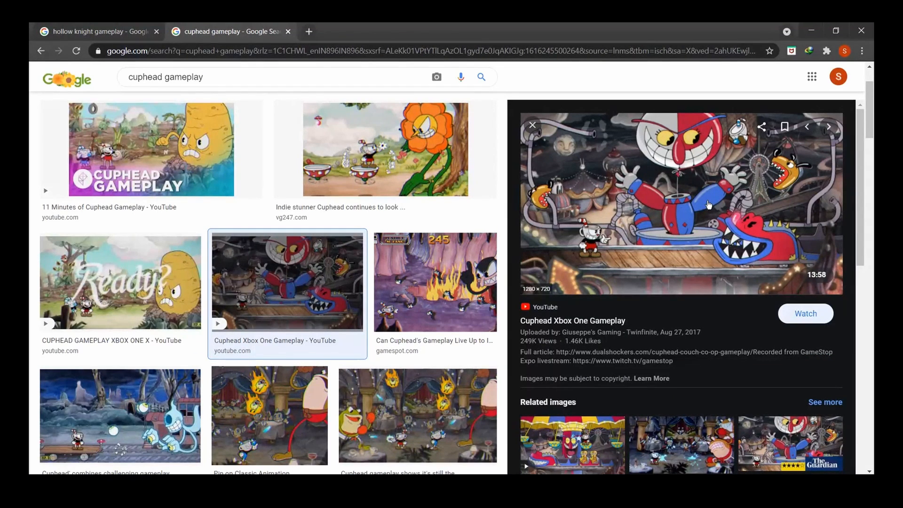
click(270, 413)
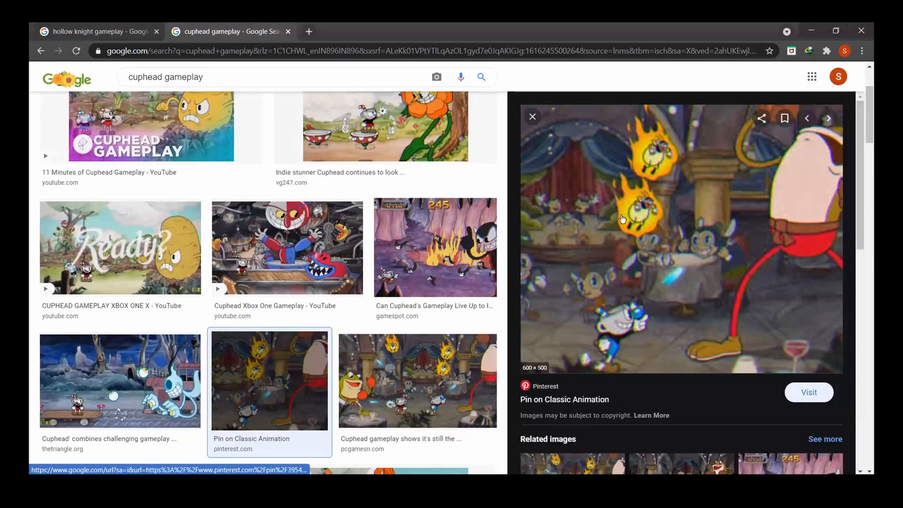
click(365, 144)
click(287, 281)
click(124, 32)
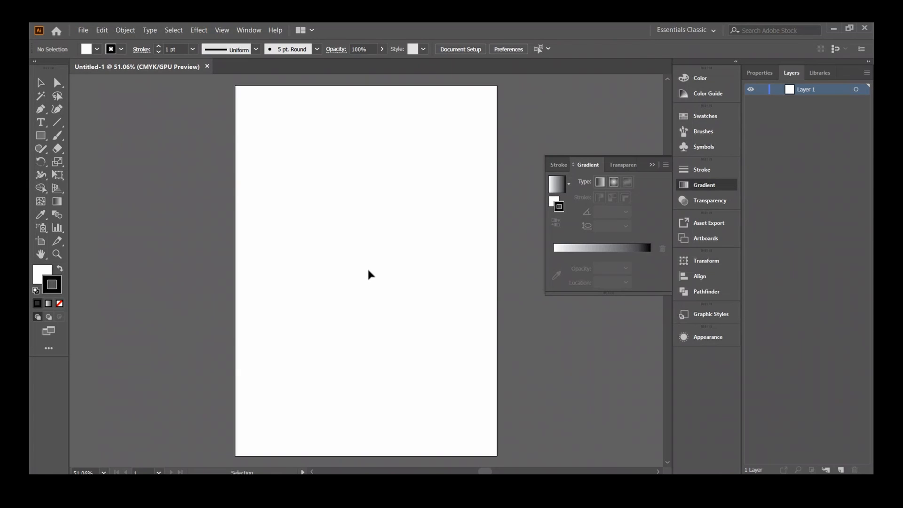
Draw a diagonal line segment from the artboard's upper left area down to its lower right area in Illustrator.
click(55, 122)
mouse_move(279, 127)
mouse_down()
mouse_move(397, 390)
mouse_move(422, 377)
mouse_up()
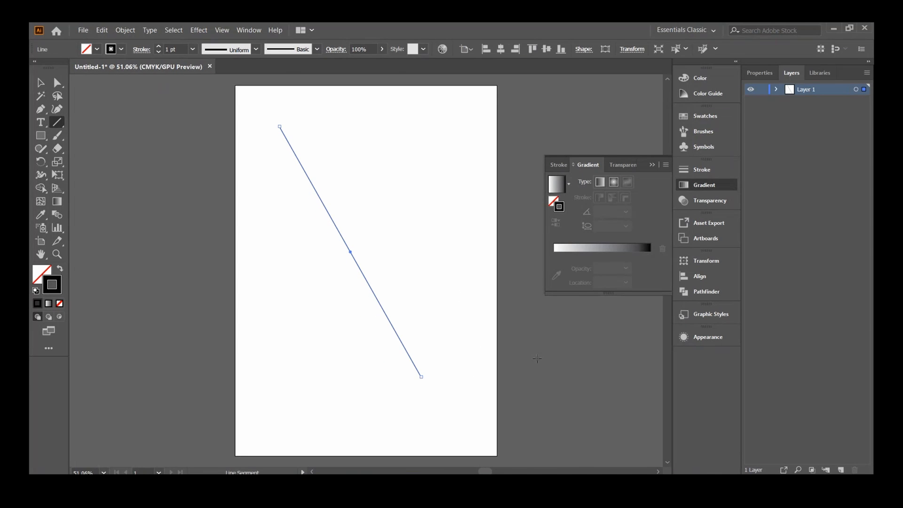
key(v)
Magnify the diagonal line to about 2520% and collapse the gradient settings to examine the edges of its stroke.
key(z)
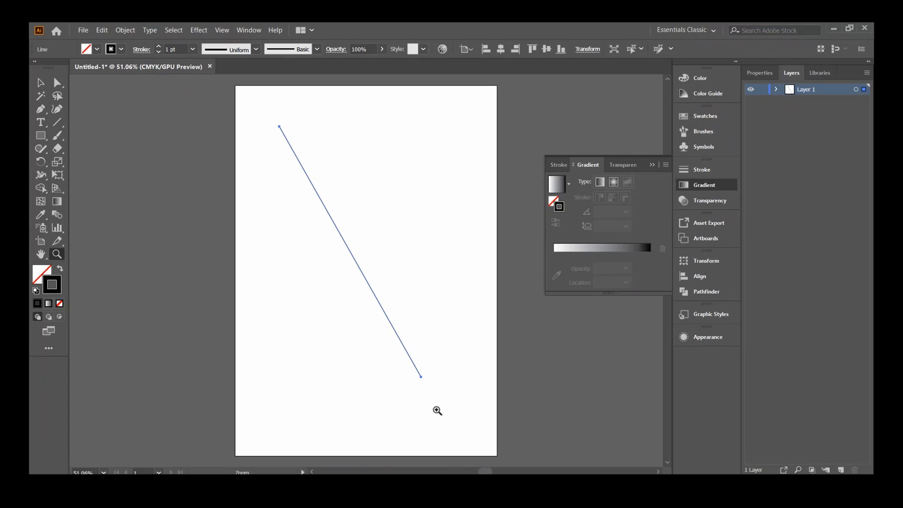
drag(298, 211, 510, 399)
drag(462, 228, 620, 422)
drag(447, 252, 526, 325)
click(651, 164)
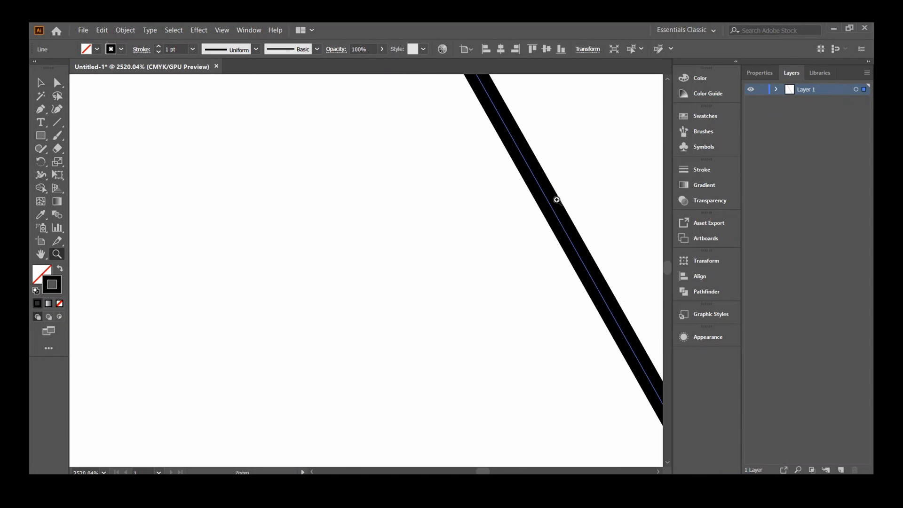
scroll(538, 308, right, 5)
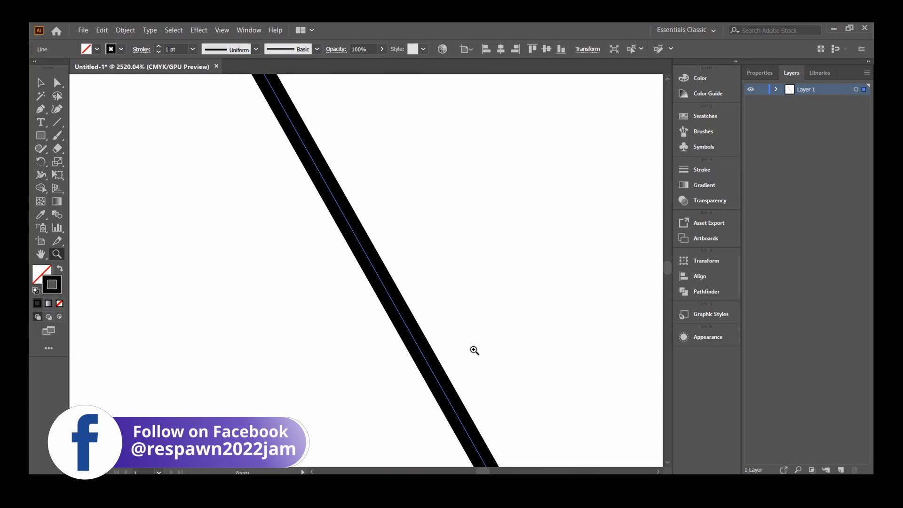
Deselect the diagonal line and zoom back out to 100% to compare its stroke at lower magnifications.
scroll(474, 352, down, 6)
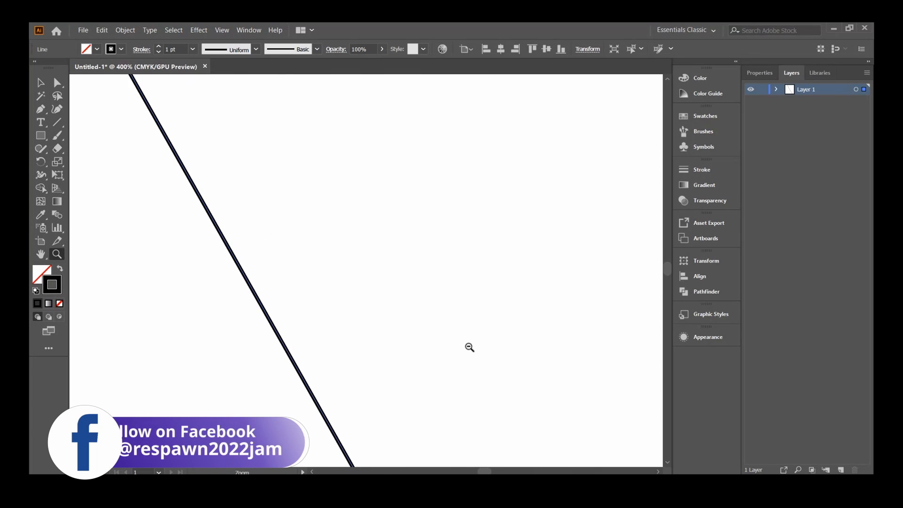
key(v)
mouse_move(402, 327)
mouse_down()
mouse_move(506, 411)
mouse_move(464, 359)
mouse_up()
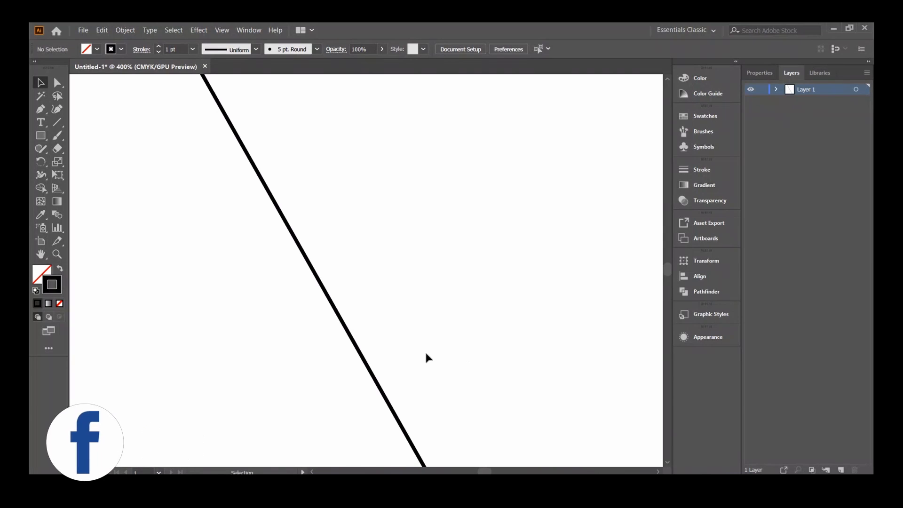
key(z)
scroll(426, 355, down, 5)
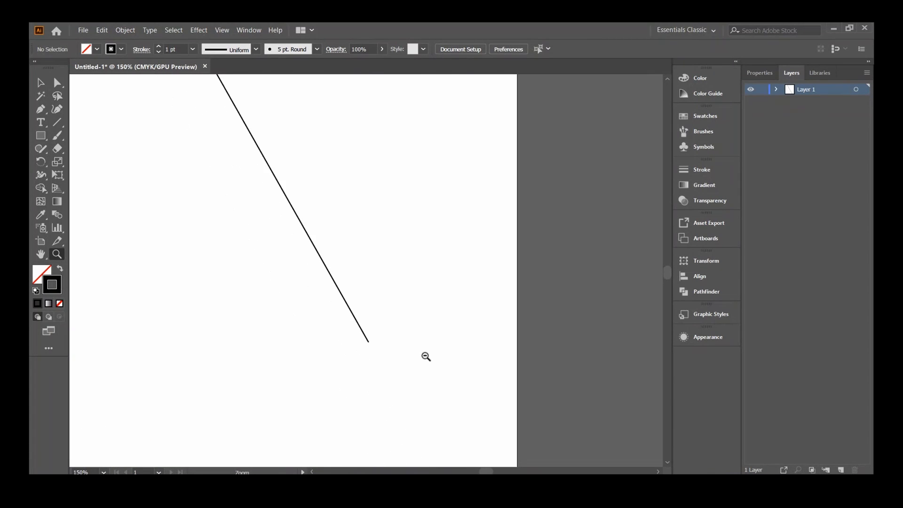
right_click(368, 306)
click(392, 339)
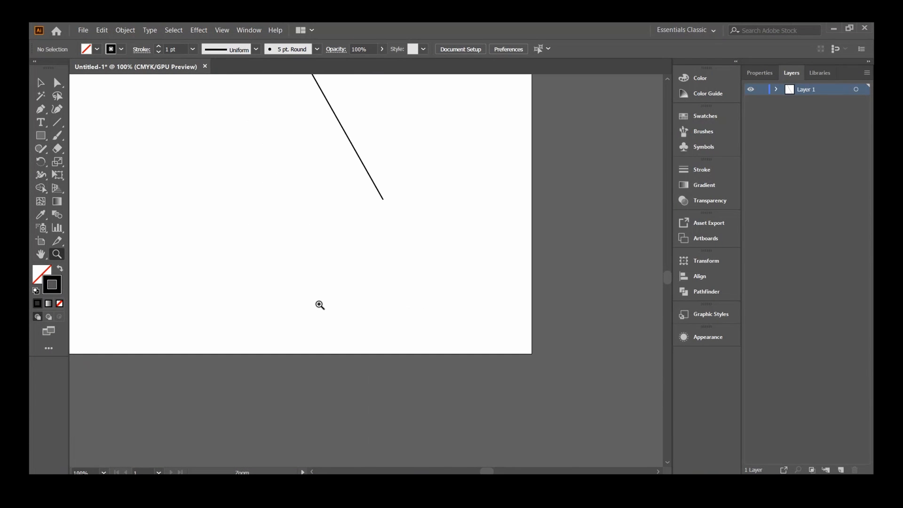
key(v)
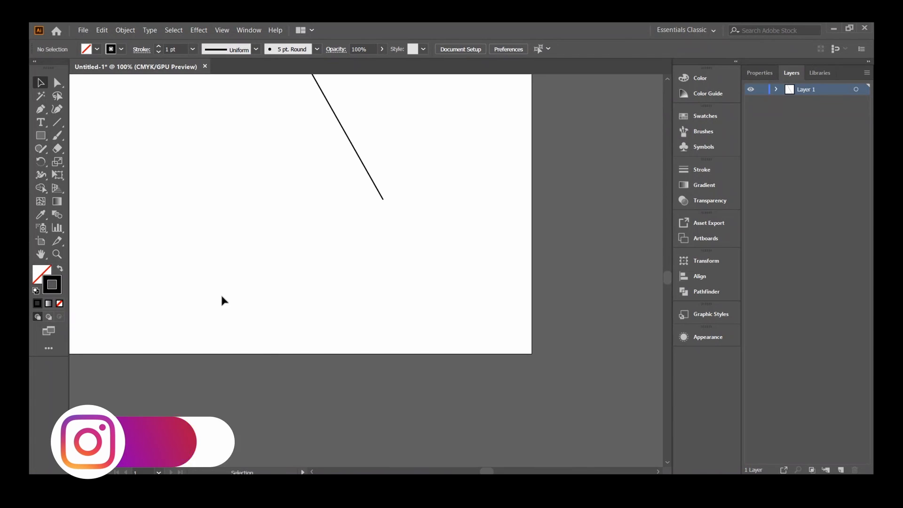
drag(246, 280, 355, 368)
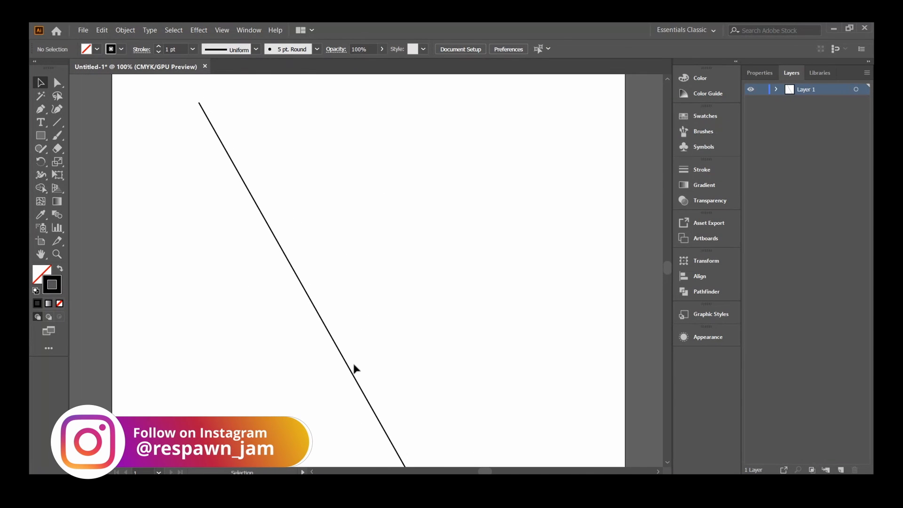
scroll(237, 318, down, 3)
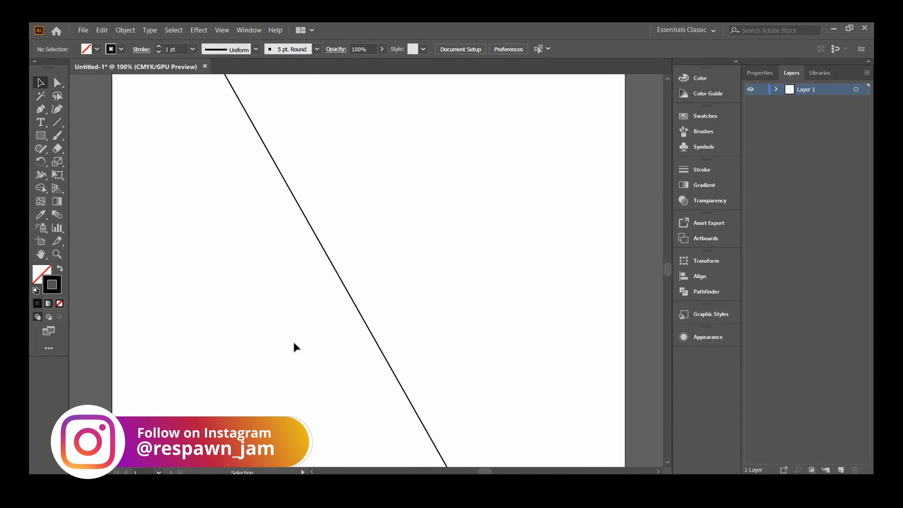
scroll(290, 312, up, 4)
scroll(290, 311, up, 4)
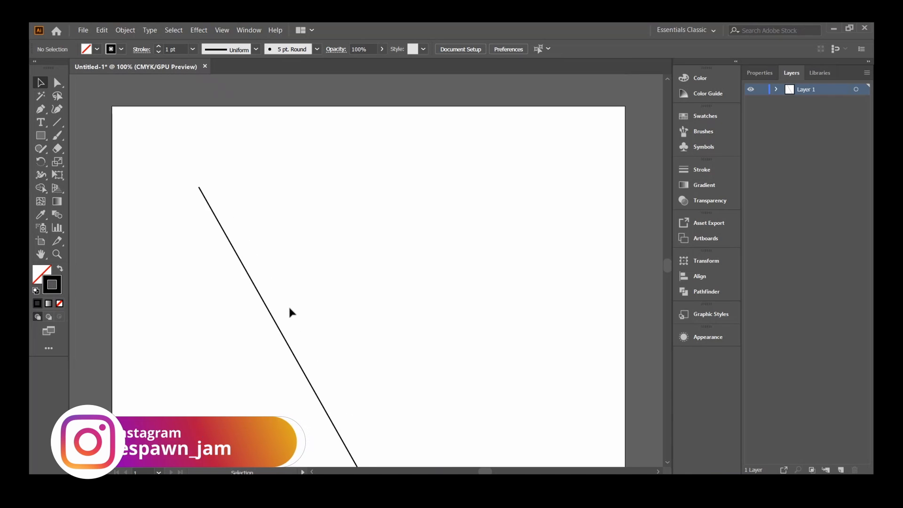
scroll(290, 311, down, 2)
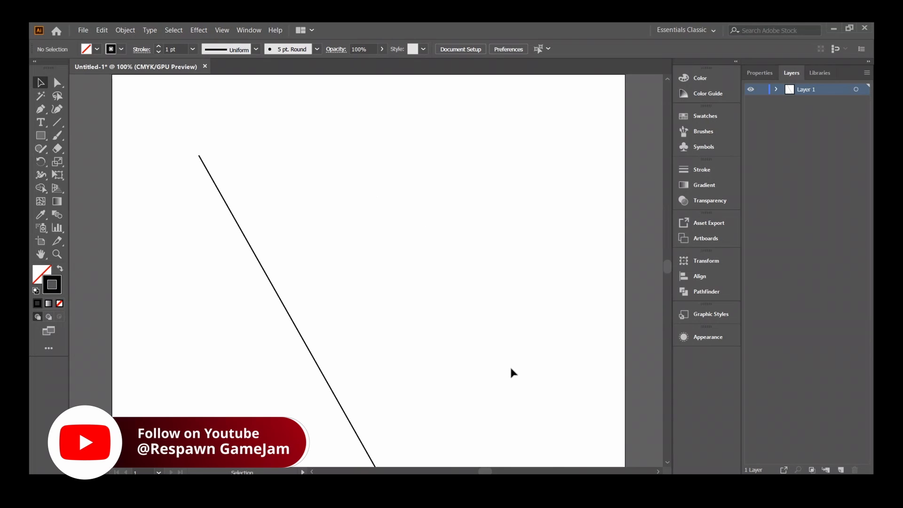
Switch to Chrome and search Google Images for "illustrations".
mouse_move(502, 483)
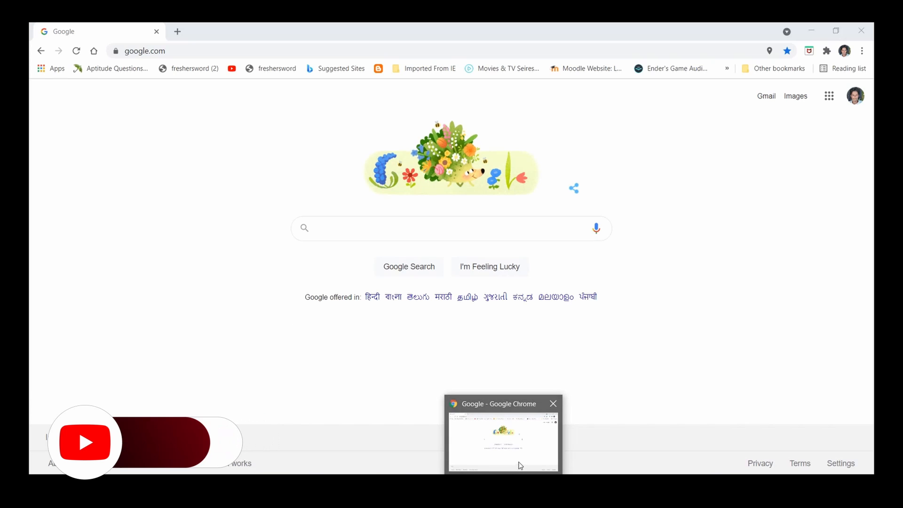
click(518, 463)
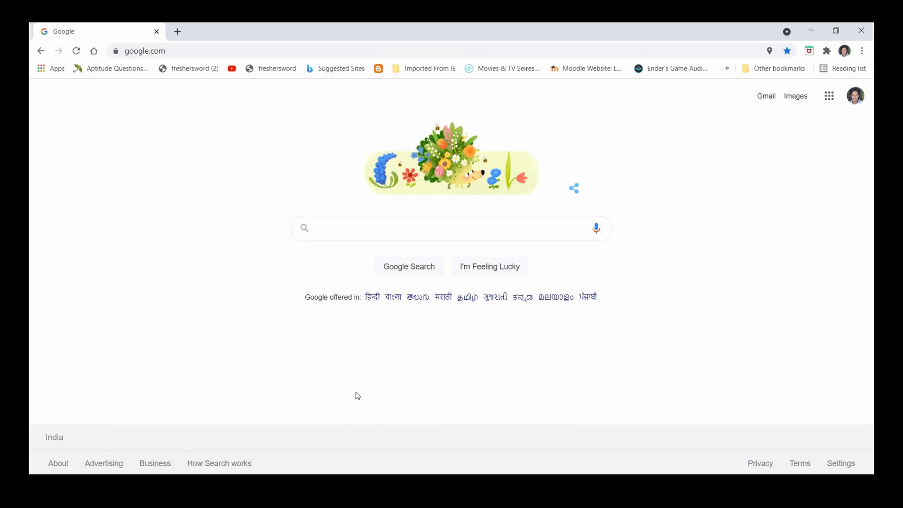
click(510, 225)
text(i)
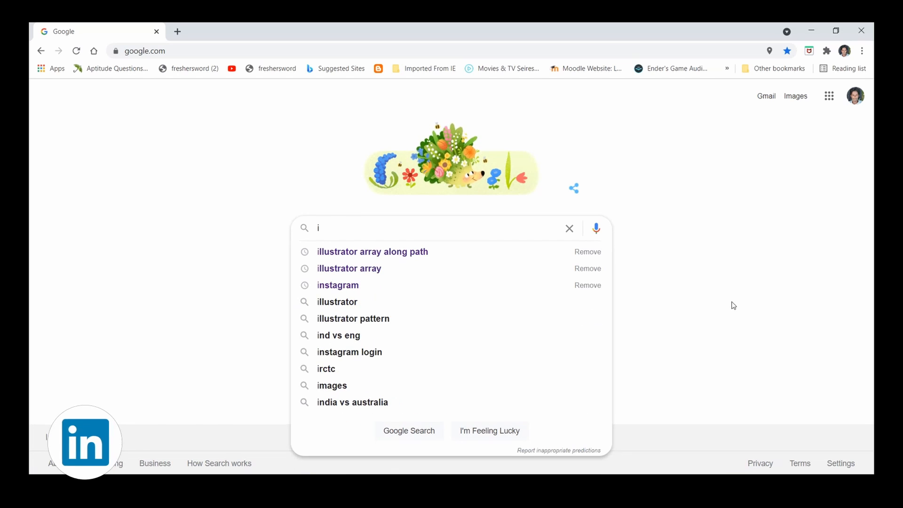
click(795, 96)
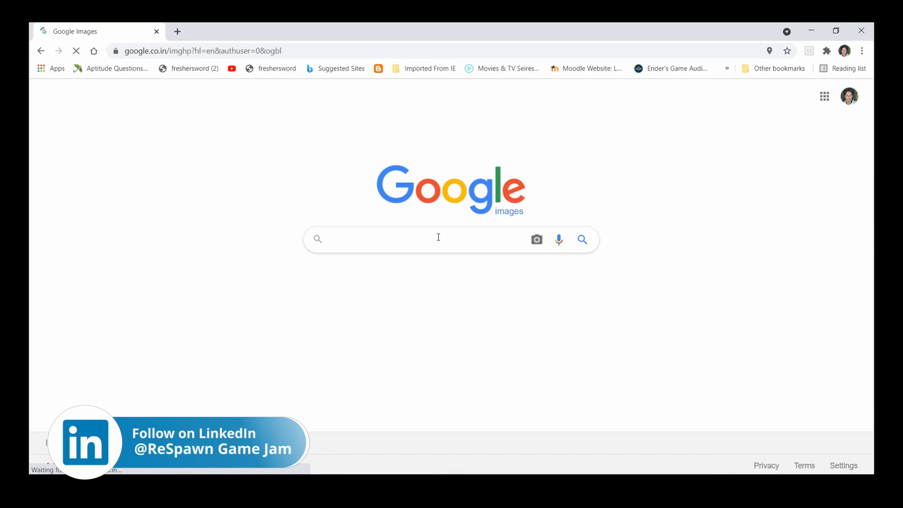
text(illustrations)
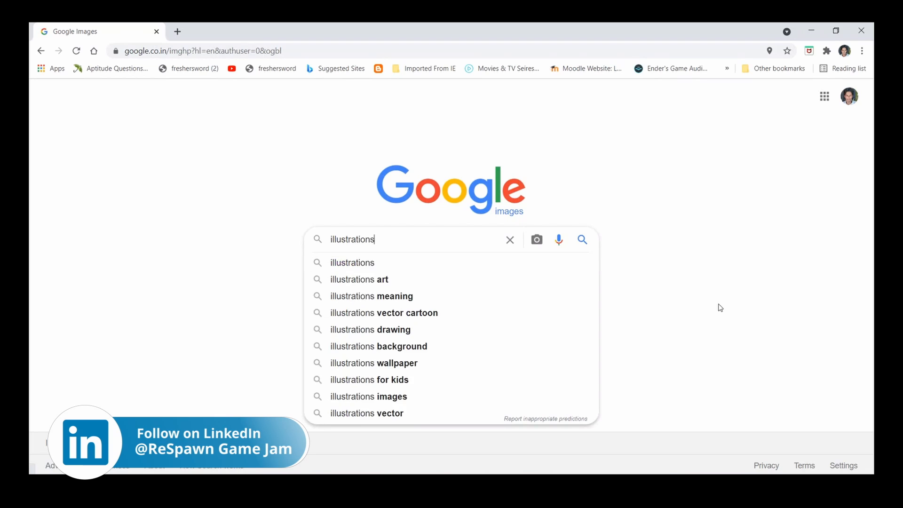
key(Return)
scroll(663, 273, down, 1)
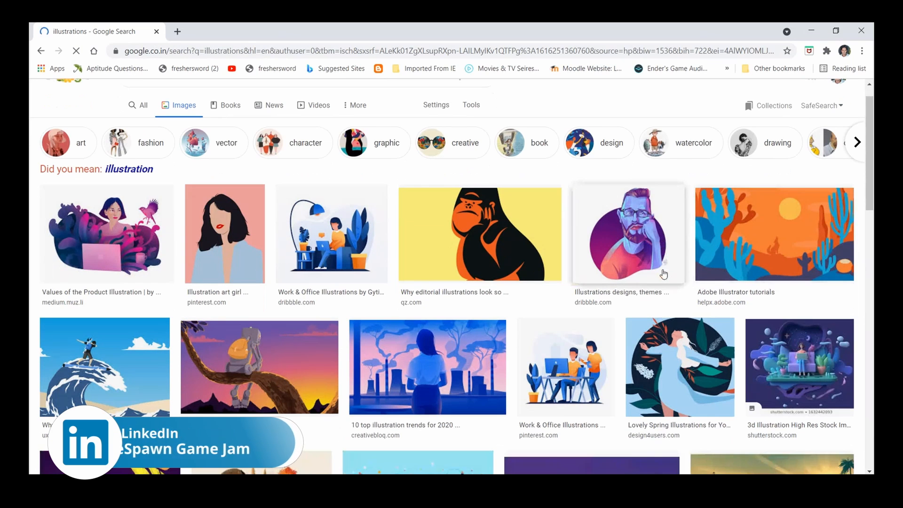
Examine vector illustration examples by previewing the Pinterest girl portrait and the Adobe Illustrator tutorials desert scene, and browse the other results.
click(225, 235)
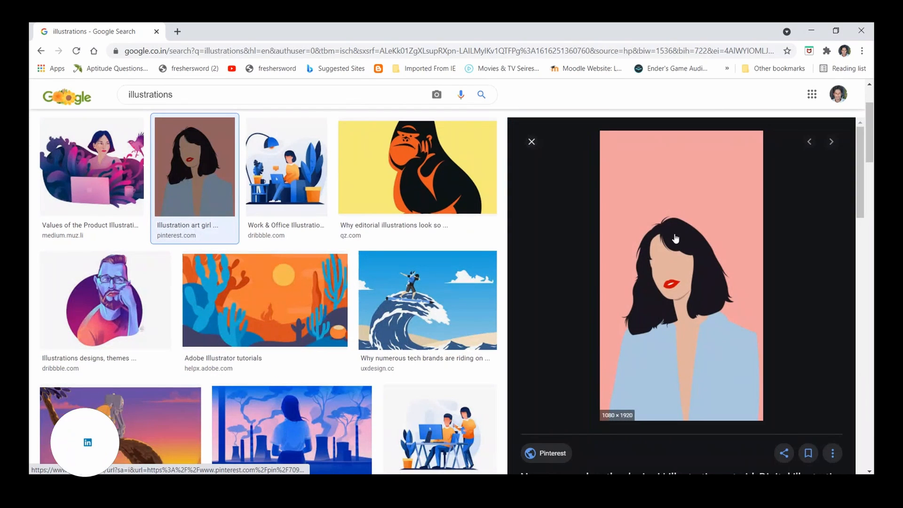
click(316, 306)
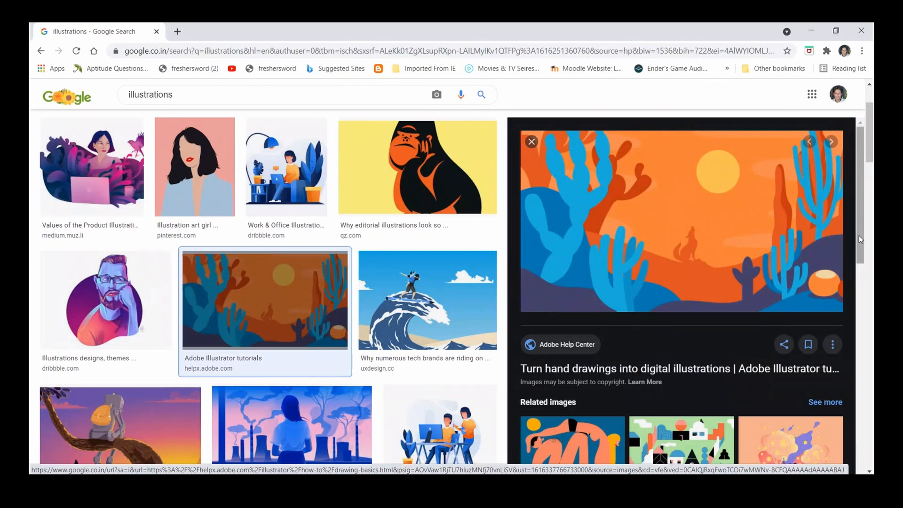
scroll(638, 260, down, 2)
scroll(463, 357, down, 4)
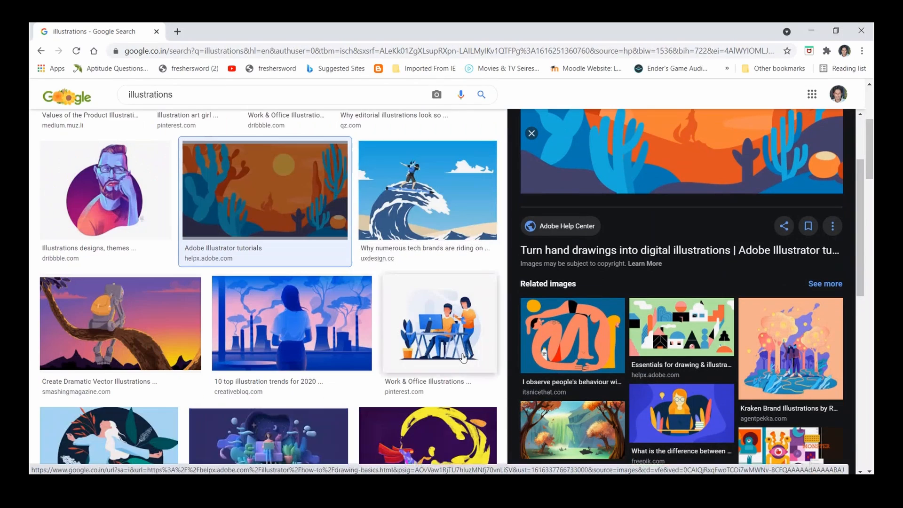
scroll(464, 357, up, 4)
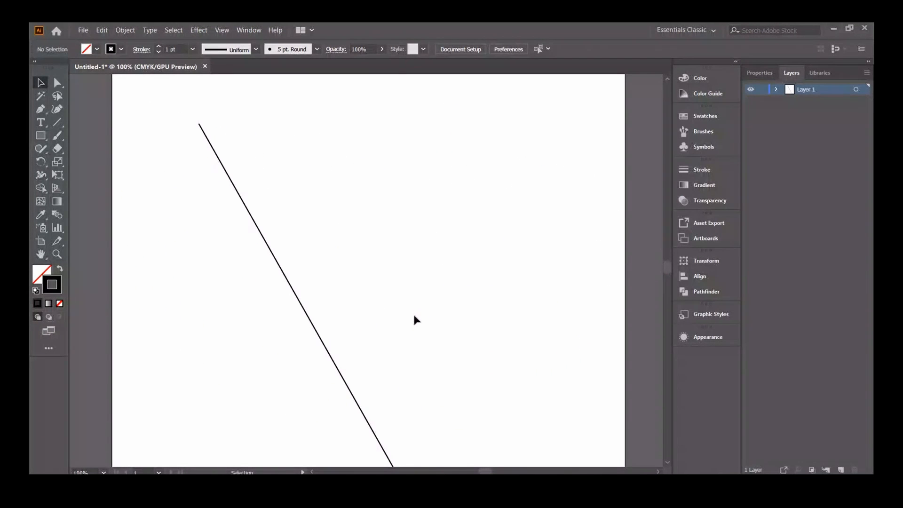
scroll(414, 319, up, 2)
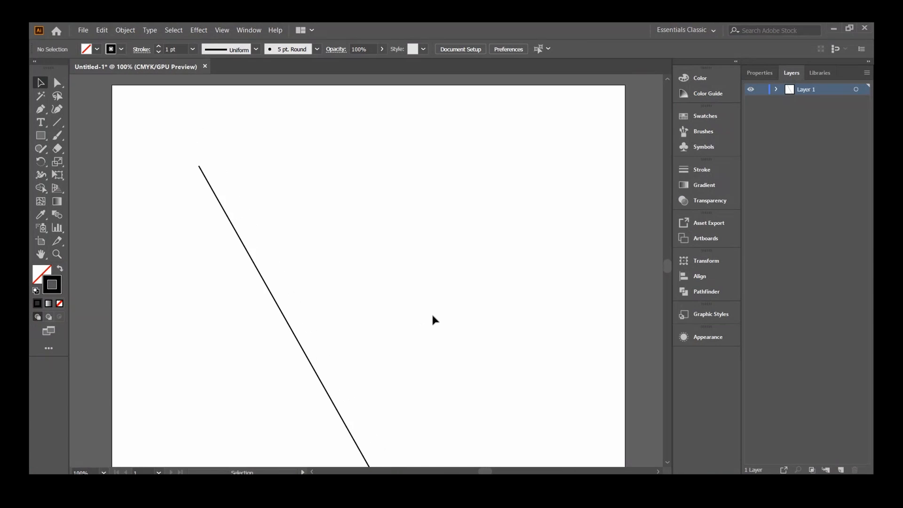
scroll(431, 315, down, 5)
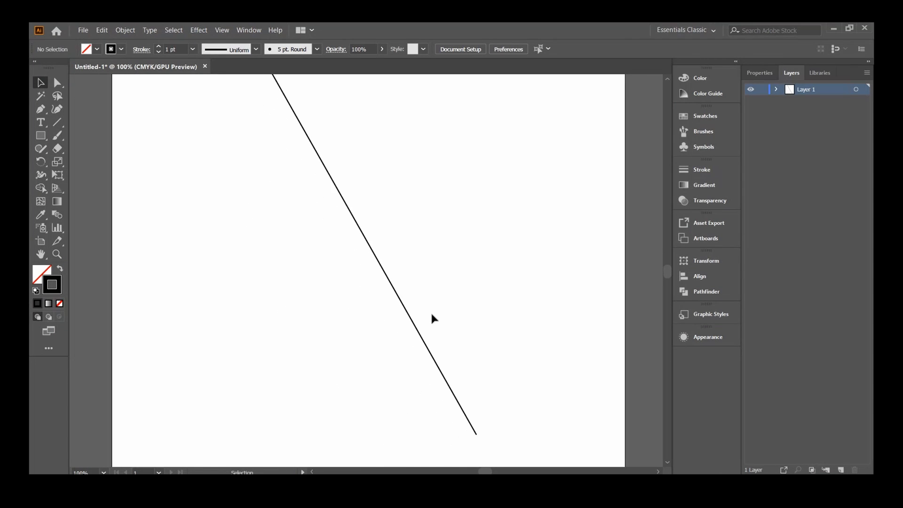
scroll(431, 315, up, 3)
scroll(432, 319, up, 3)
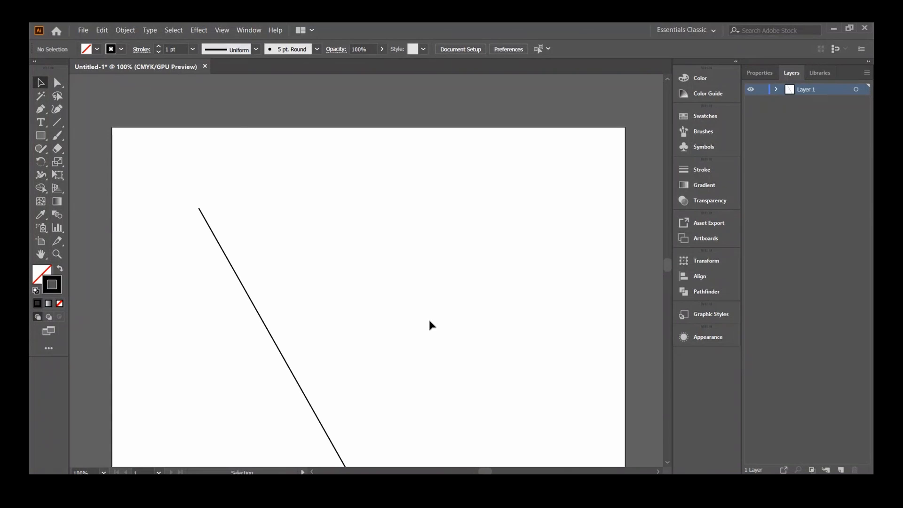
scroll(435, 314, down, 2)
scroll(439, 311, up, 1)
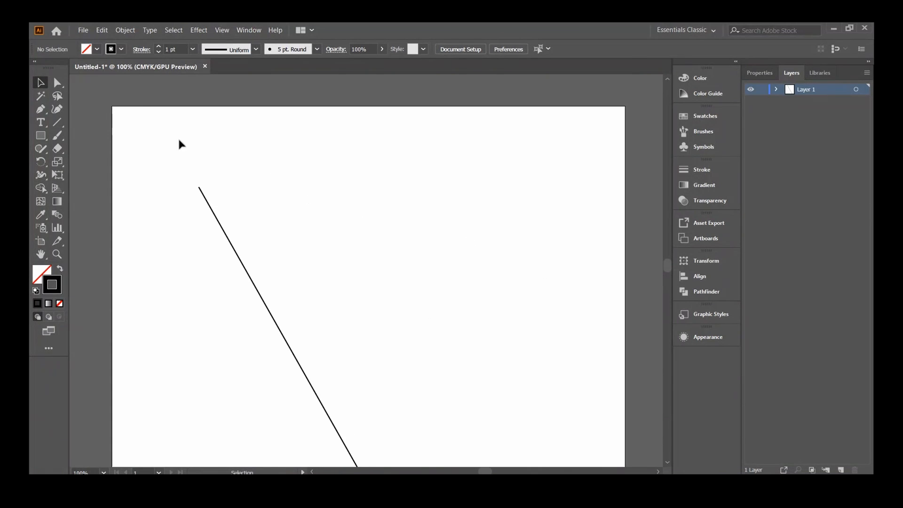
scroll(586, 366, down, 2)
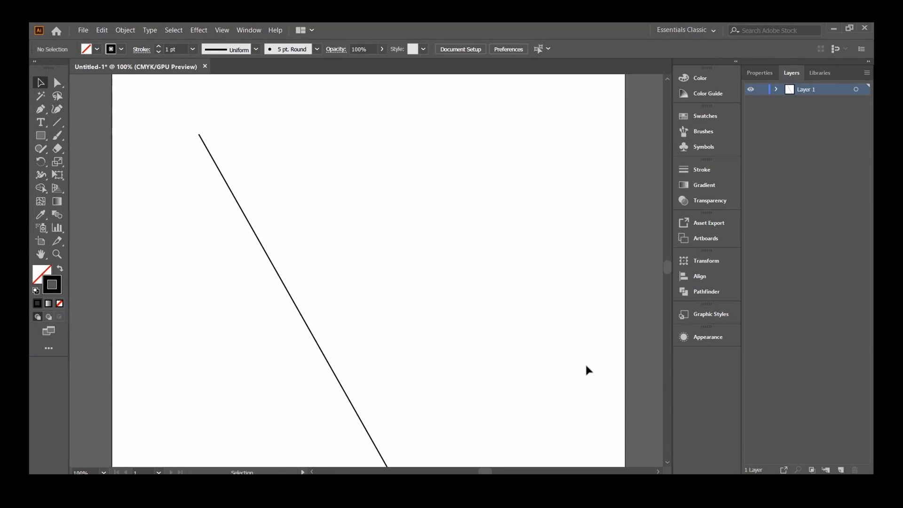
key(z)
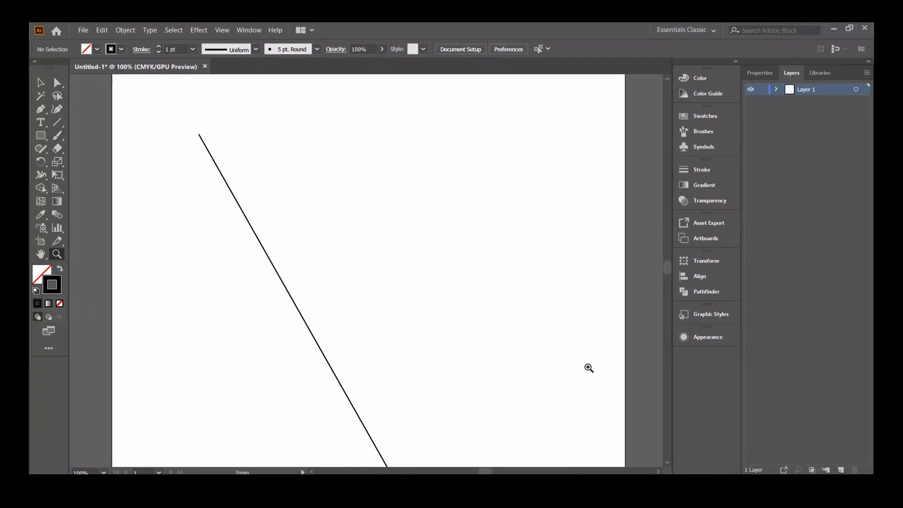
alt+click(563, 363)
alt+click(562, 362)
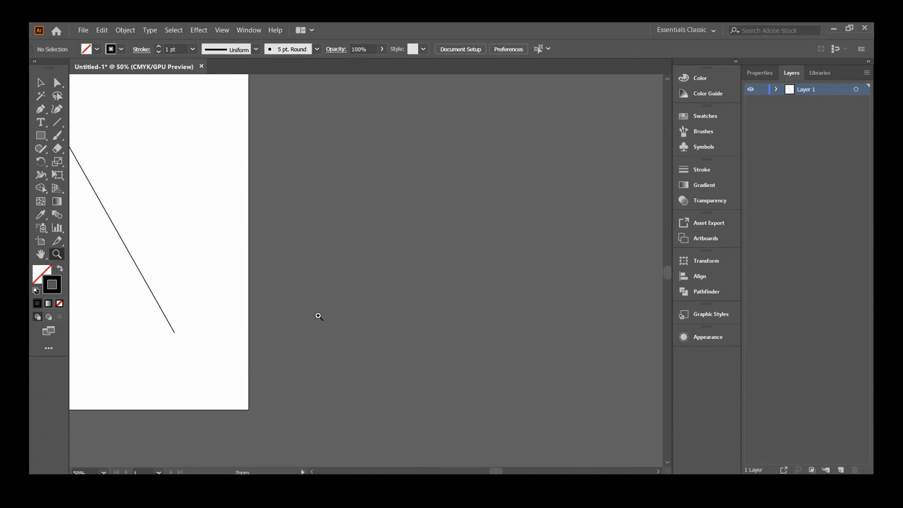
Add two portrait artboards beside the original, about 540 × 832 pt and about 524 × 824 pt.
key(v)
key(space)
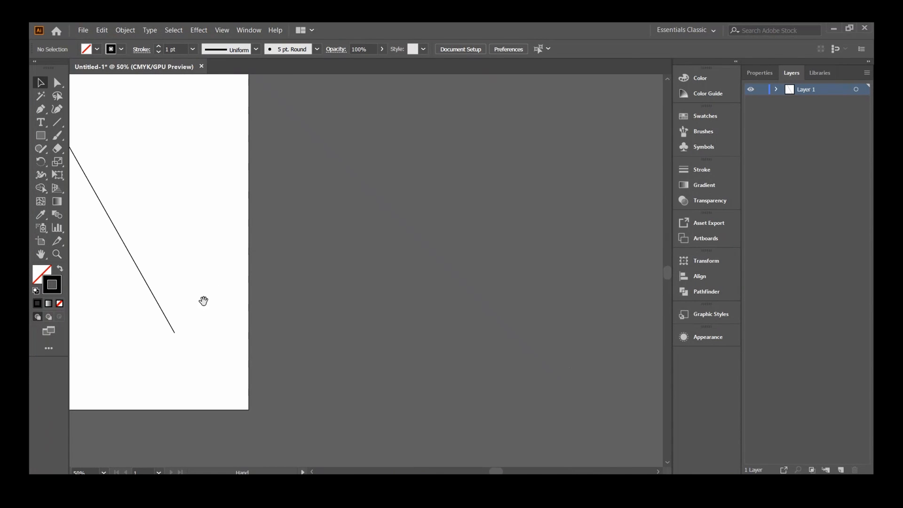
drag(204, 301, 417, 341)
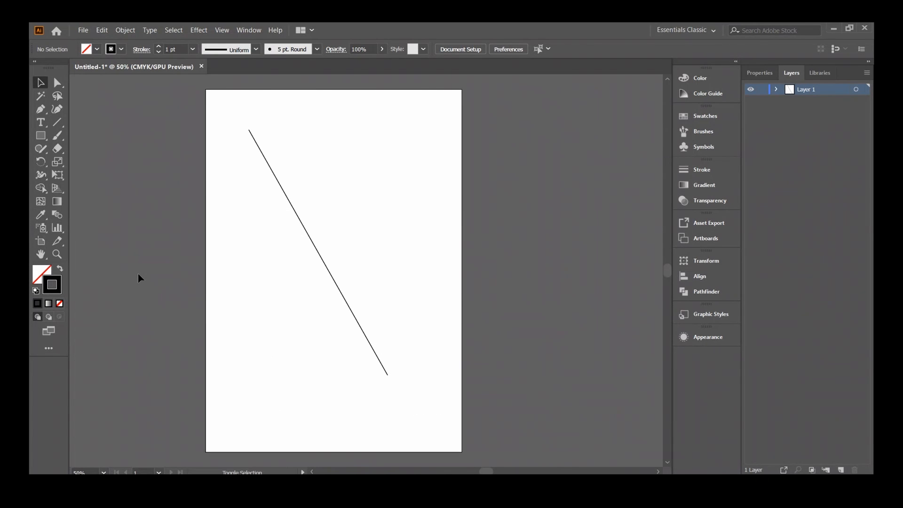
key(shift+o)
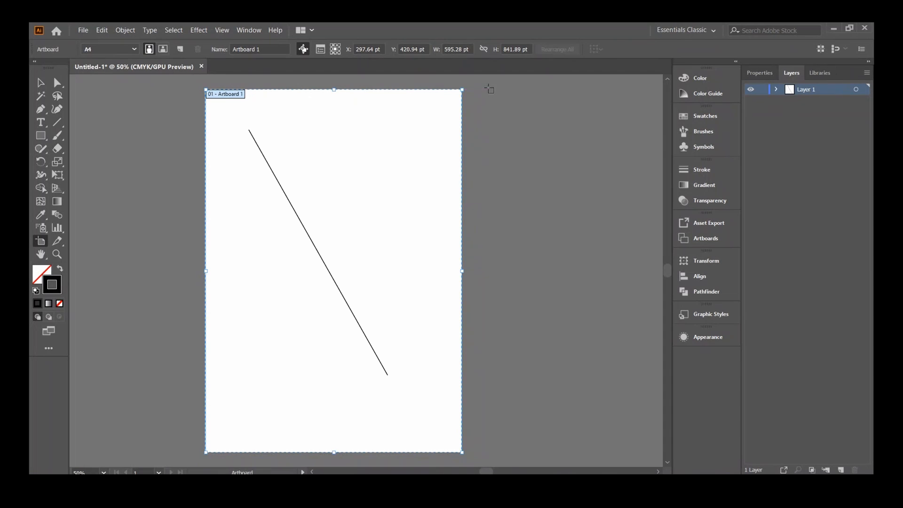
drag(489, 89, 566, 448)
drag(594, 90, 619, 445)
Delete both added artboards, keep the original A4 artboard and leave artboard editing.
right_click(551, 300)
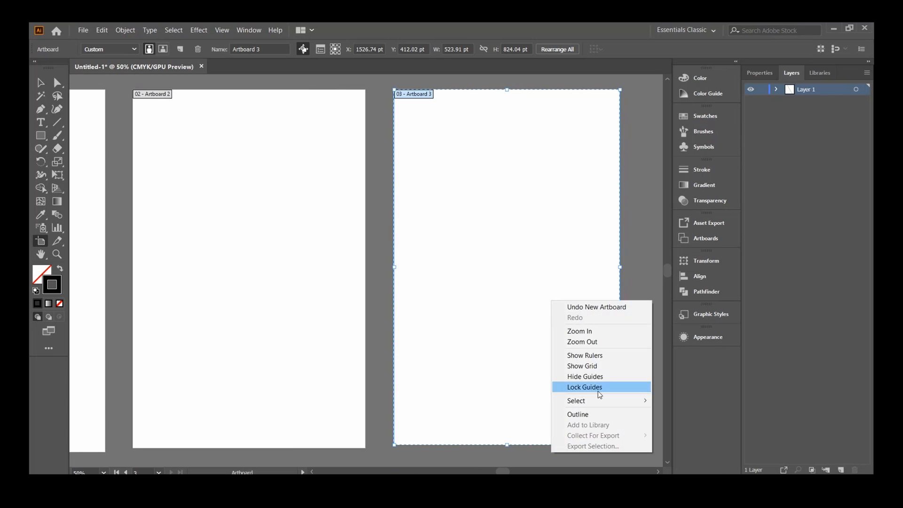
key(Escape)
key(Delete)
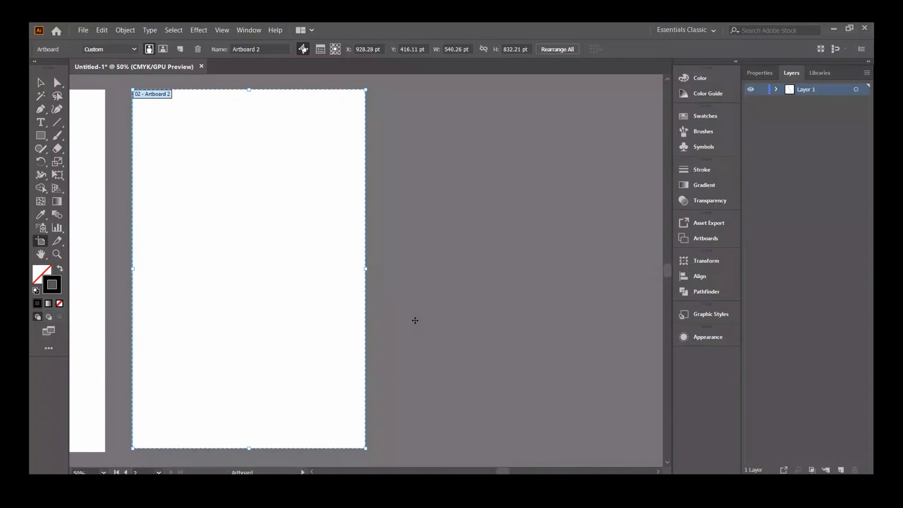
key(Delete)
drag(182, 306, 560, 323)
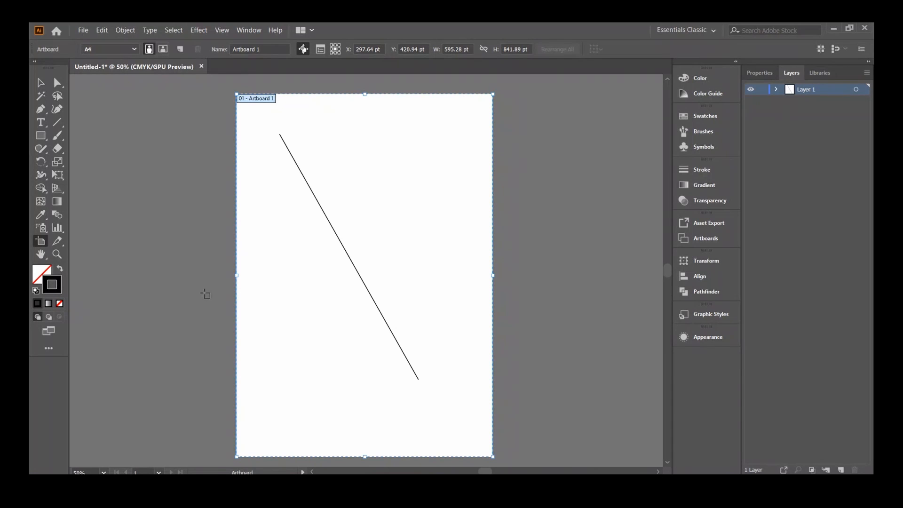
key(v)
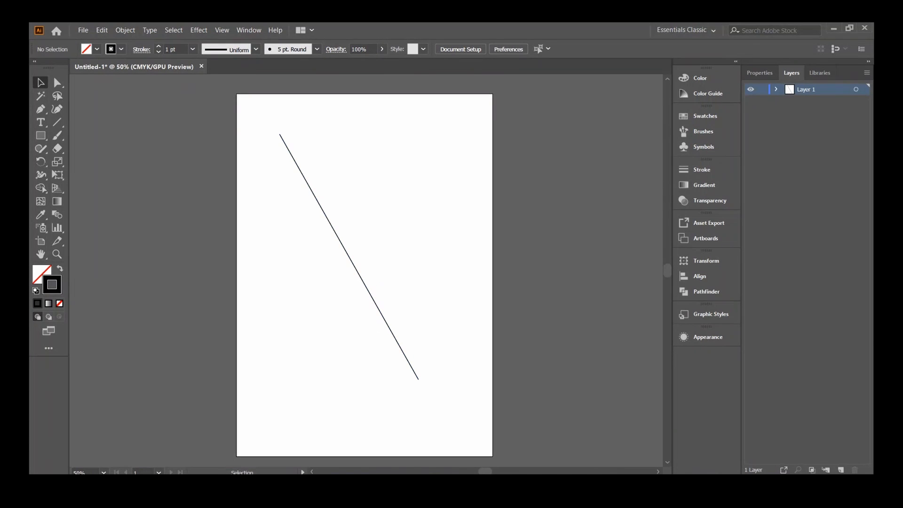
Delete the diagonal line from the artboard.
mouse_move(448, 484)
click(309, 191)
key(Delete)
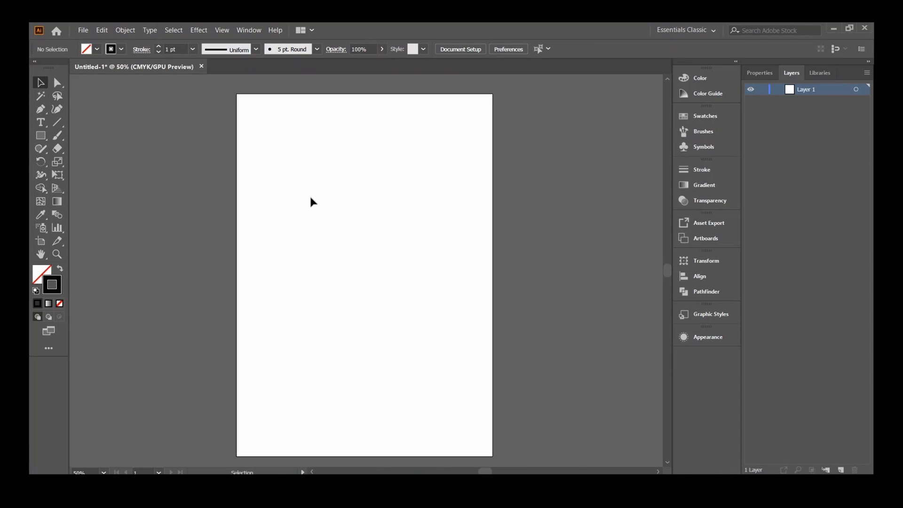
Examine the brush, symbol, stroke and transparency settings, then collapse them.
click(710, 133)
click(708, 147)
click(705, 170)
click(709, 200)
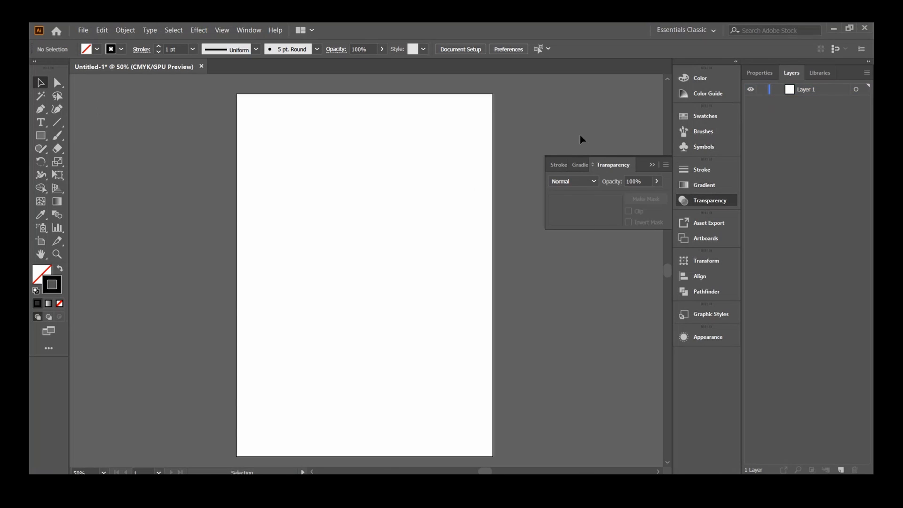
click(704, 201)
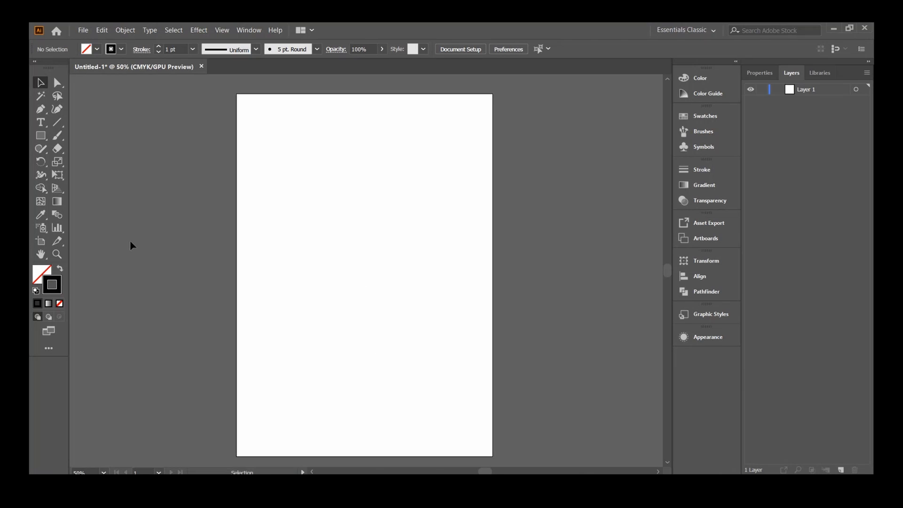
Draw five straight lines at different angles across the artboard with the Line Segment tool, one running past its edge.
click(57, 123)
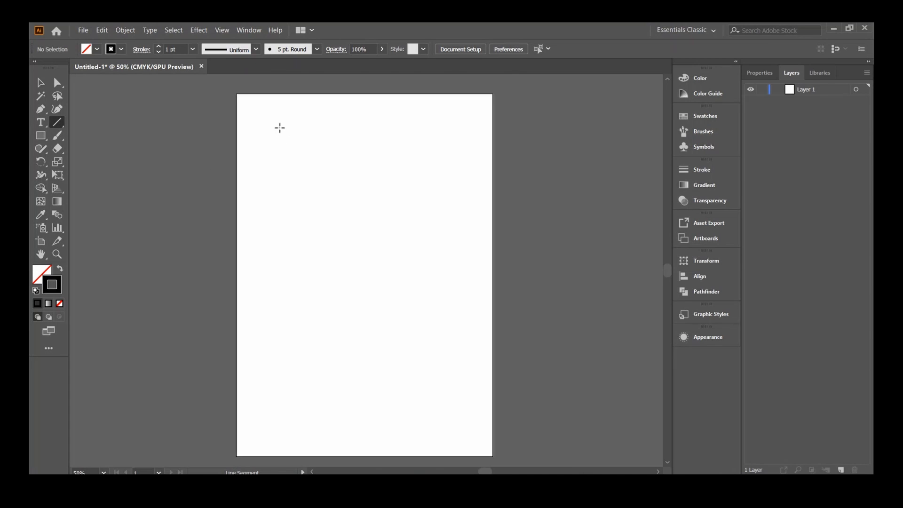
drag(281, 127, 367, 359)
mouse_move(385, 150)
mouse_down()
mouse_move(405, 177)
mouse_move(428, 343)
mouse_up()
drag(439, 221, 260, 395)
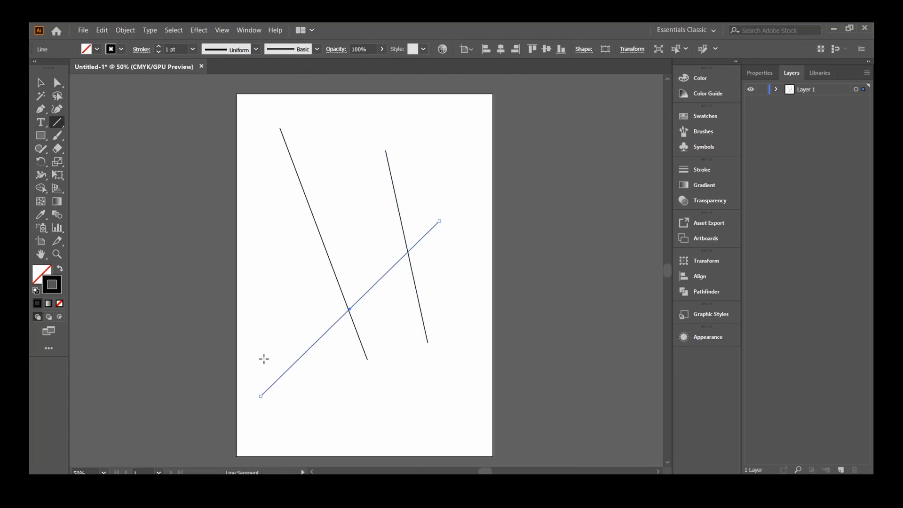
drag(267, 254, 533, 440)
mouse_move(367, 400)
mouse_down()
mouse_move(441, 249)
mouse_move(477, 201)
mouse_up()
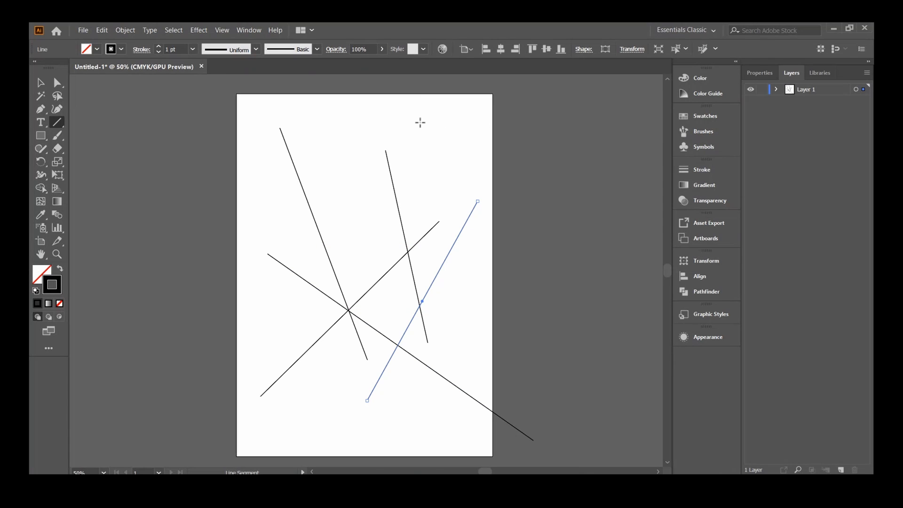
Try two further line segments near the artboard's upper-right corner, deleting each one.
drag(420, 122, 489, 330)
scroll(423, 435, up, 5)
scroll(464, 344, down, 1)
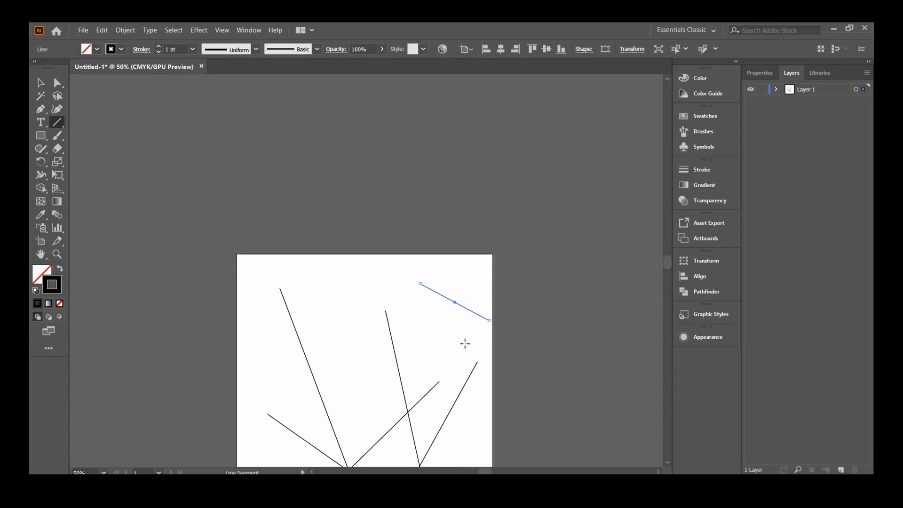
scroll(464, 344, down, 2)
key(Delete)
drag(428, 271, 465, 334)
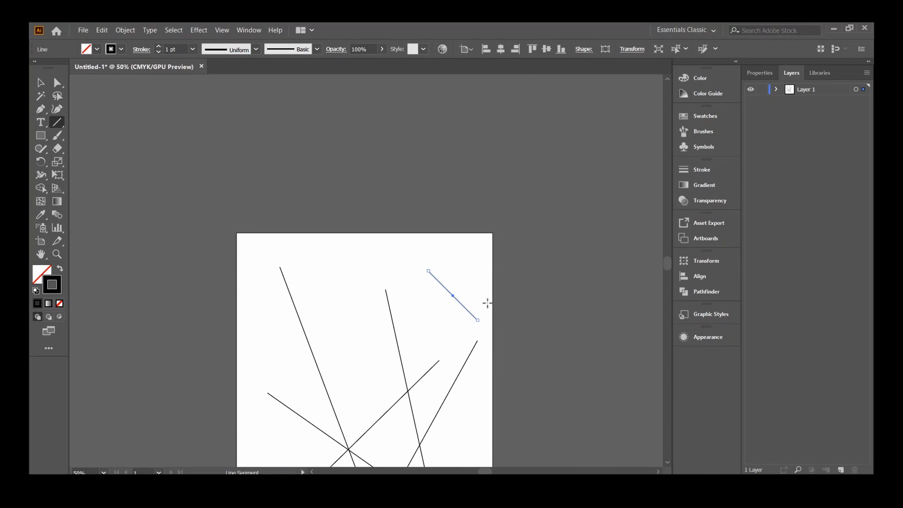
scroll(487, 302, down, 10)
key(Delete)
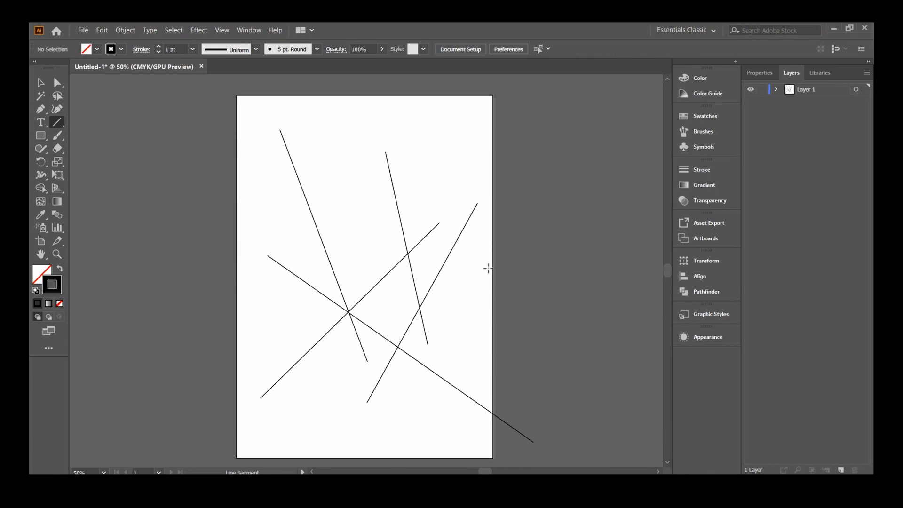
Select the five remaining lines together and delete them.
key(v)
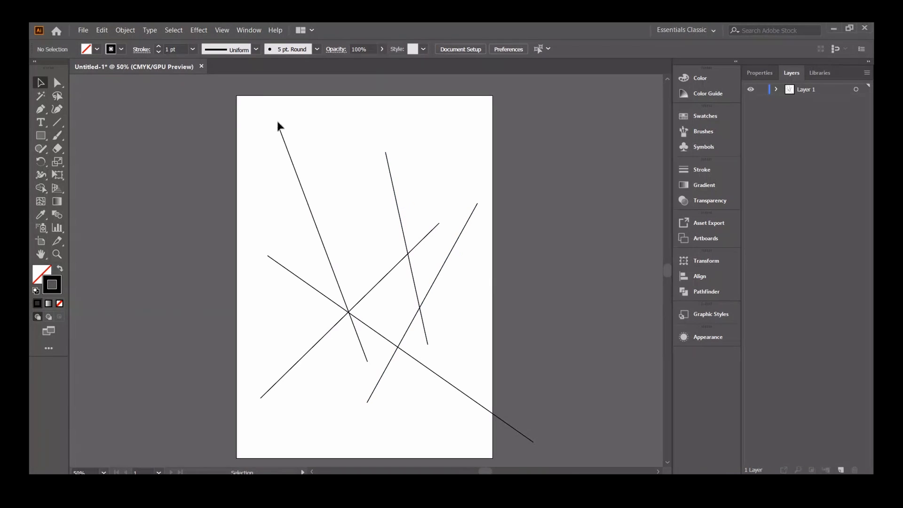
drag(243, 108, 557, 425)
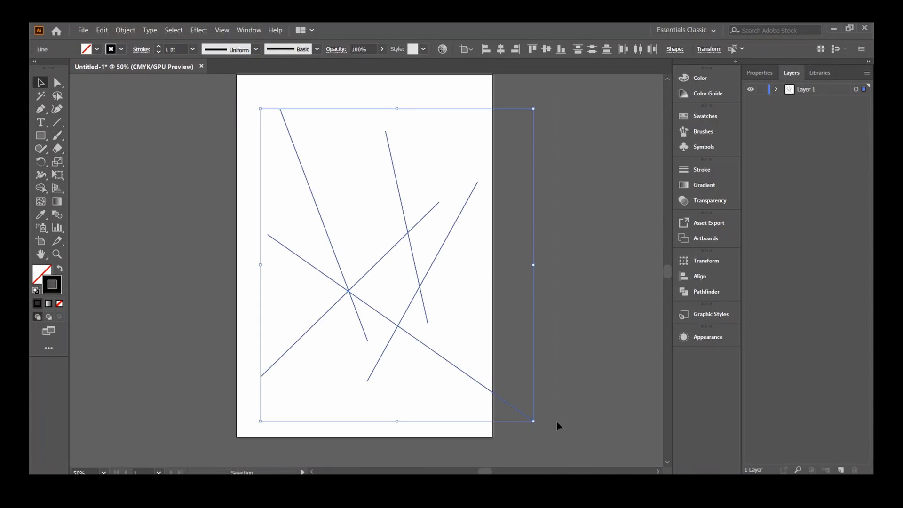
scroll(577, 360, up, 1)
key(Delete)
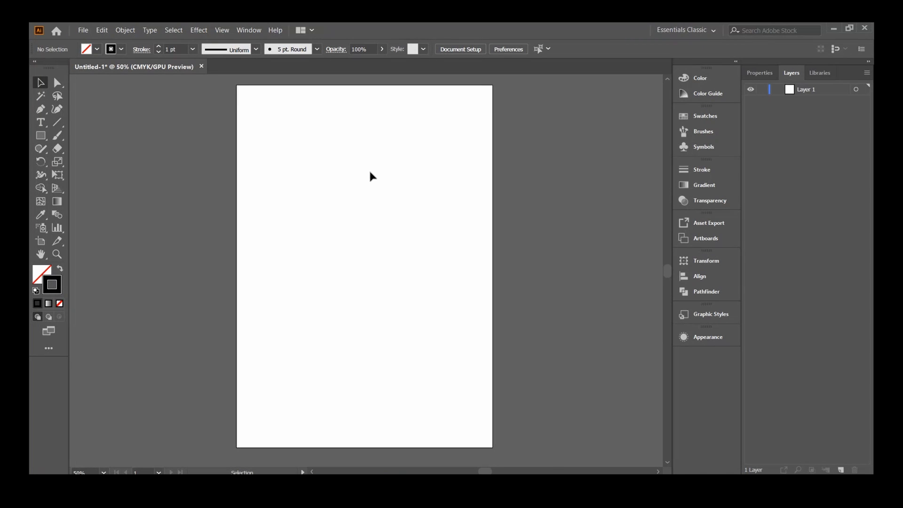
Draw five unfilled rectangles of varied proportions, including a square that extends beyond the artboard's right edge.
click(43, 138)
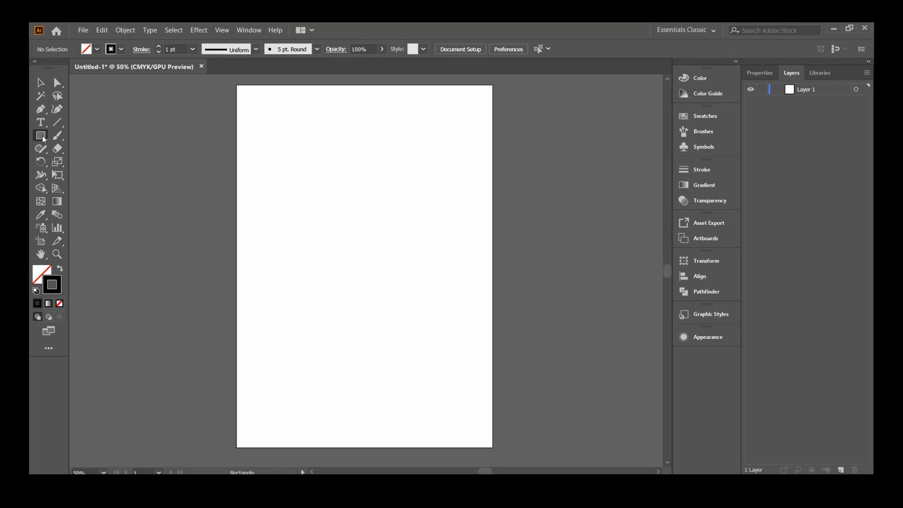
drag(269, 142, 458, 227)
drag(303, 306, 358, 96)
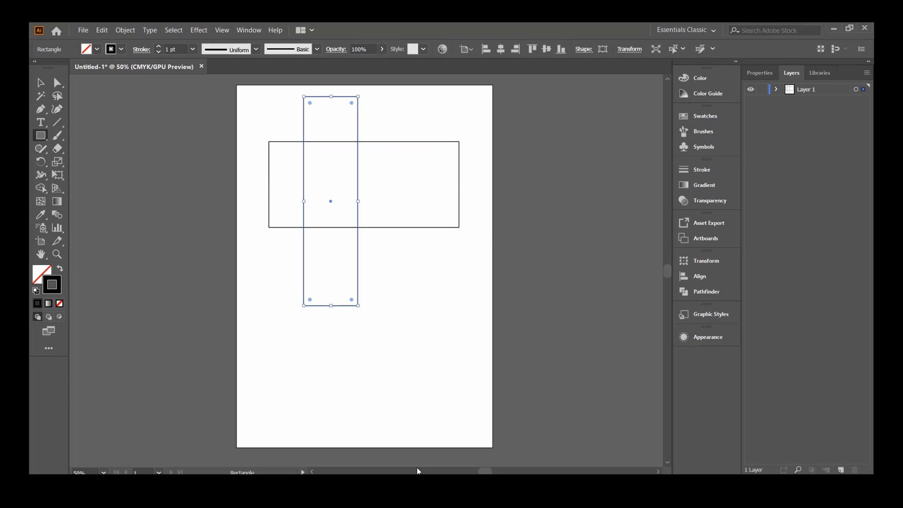
drag(310, 366, 459, 418)
drag(407, 257, 485, 342)
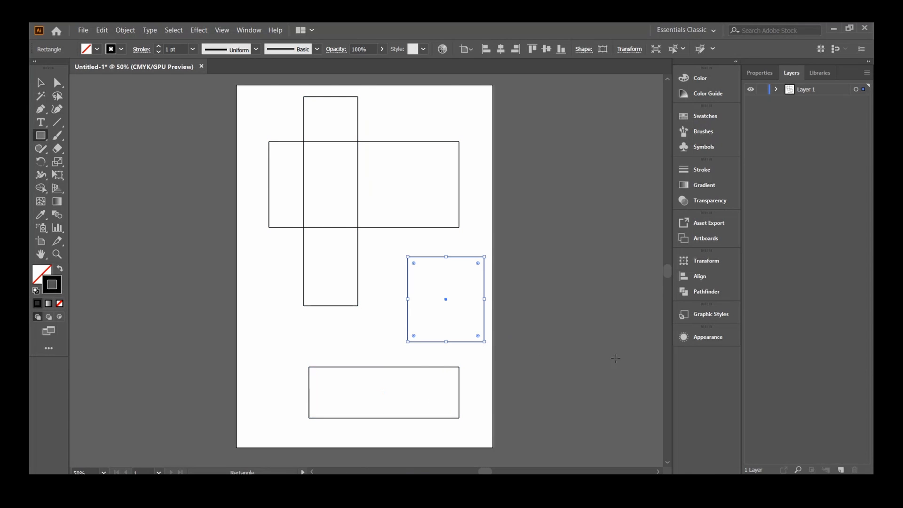
scroll(500, 241, up, 1)
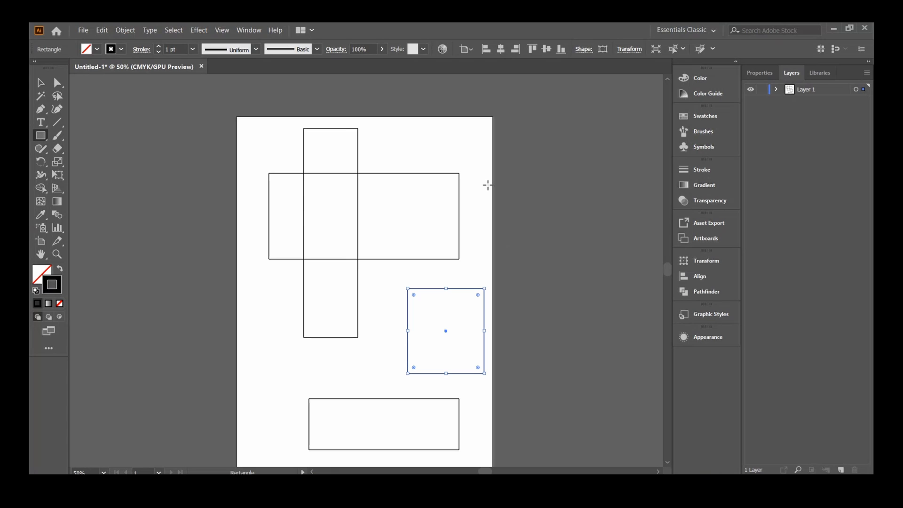
drag(467, 142, 584, 258)
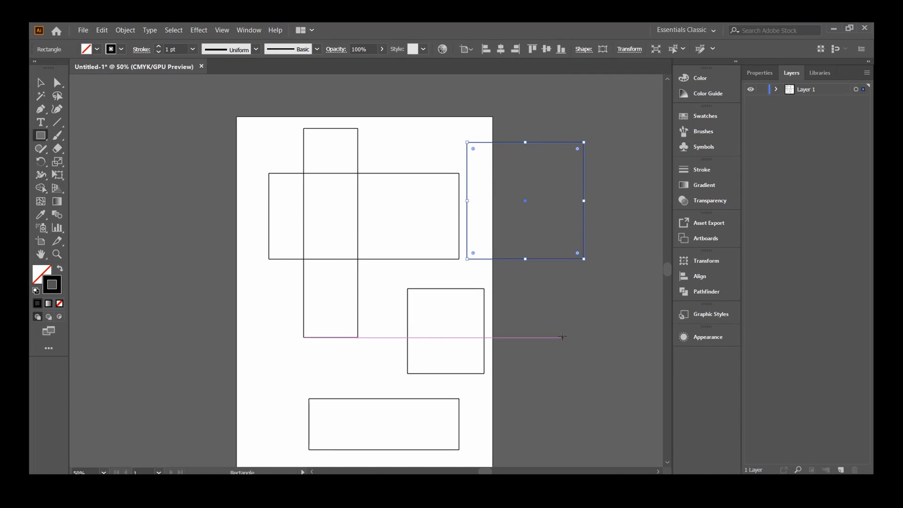
Select all the rectangles and delete them.
key(v)
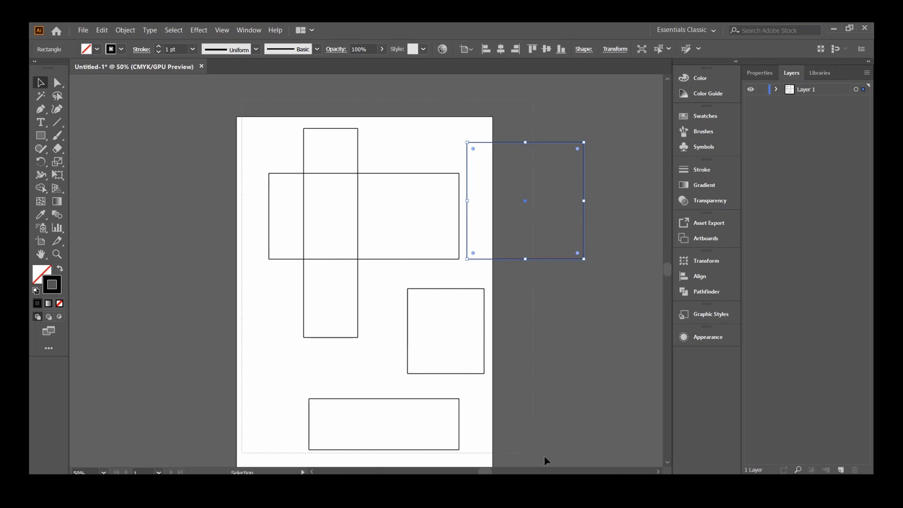
key(ctrl+a)
key(Delete)
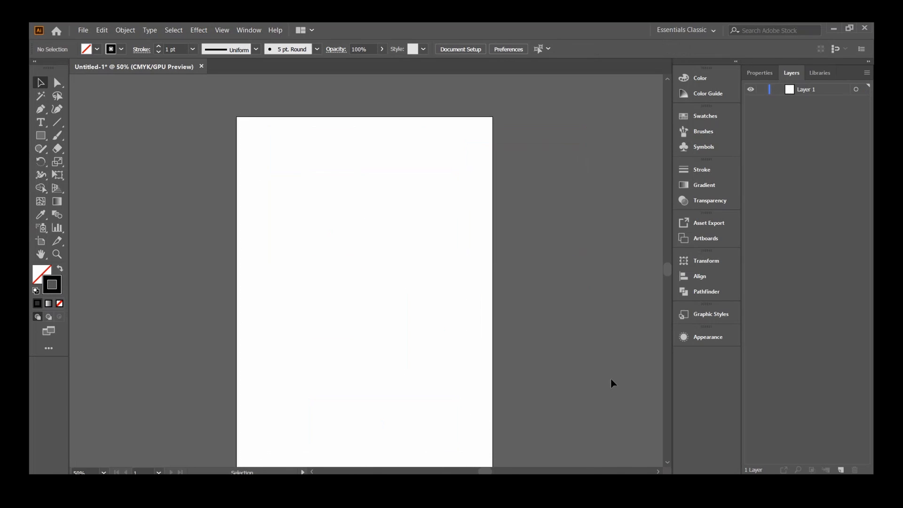
Draw a wide rounded rectangle in the upper part of the artboard.
click(46, 137)
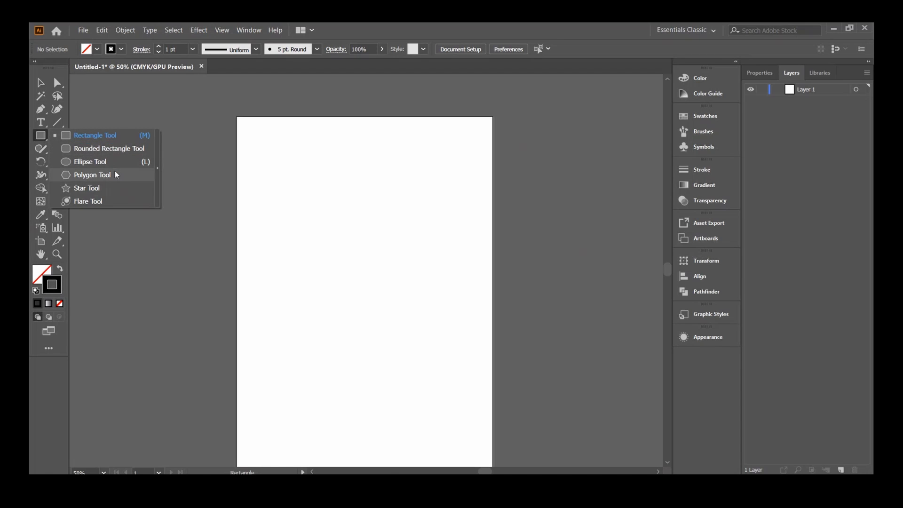
click(131, 147)
drag(286, 152, 444, 224)
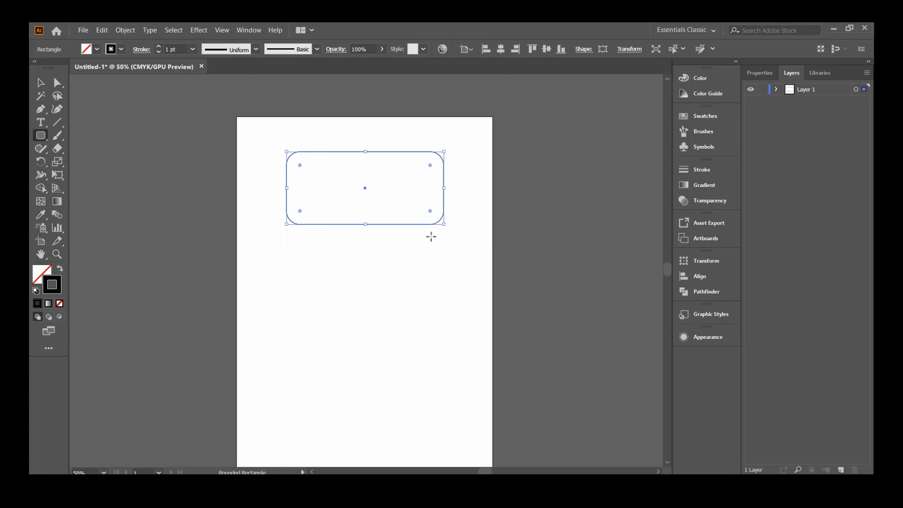
Draw a wide ellipse below the rounded rectangle and a perfect circle beneath it.
drag(41, 142, 99, 161)
drag(295, 261, 452, 321)
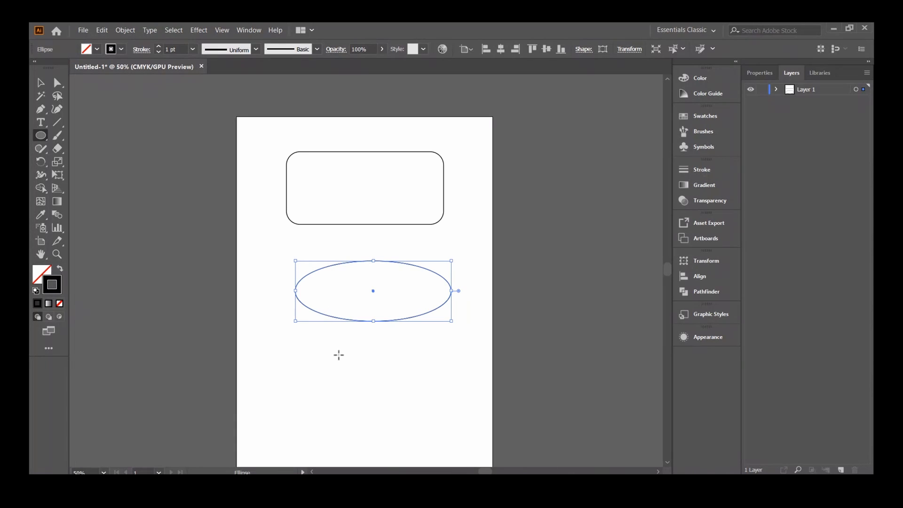
drag(336, 352, 437, 453)
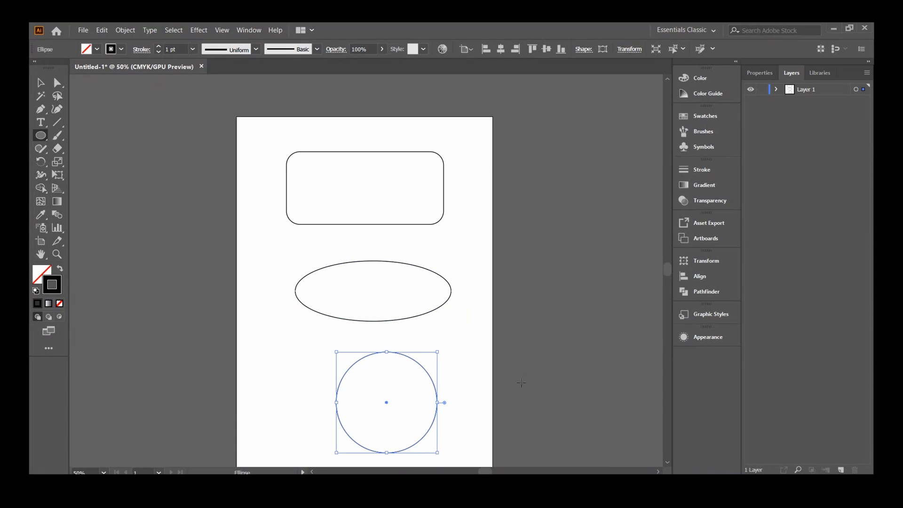
Draw a hexagon overlapping the artboard's upper-left corner and open it in isolation mode.
drag(38, 137, 76, 174)
drag(258, 136, 257, 195)
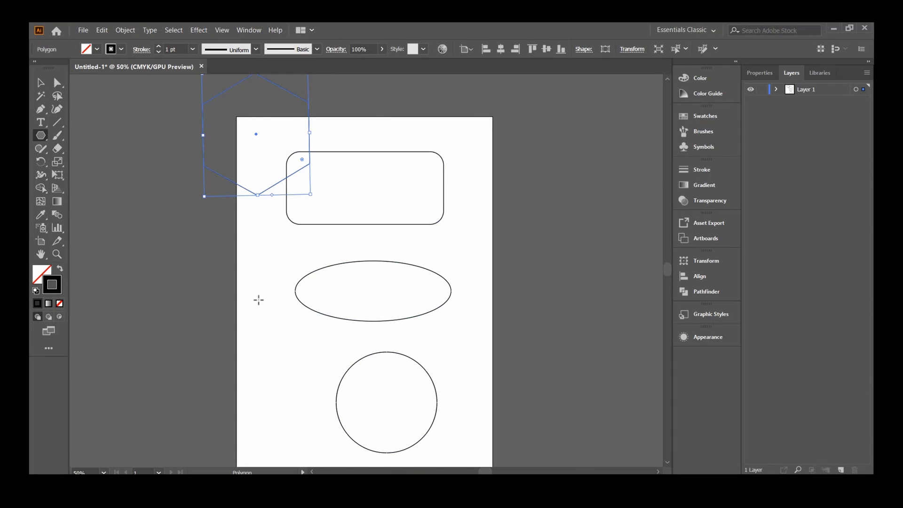
key(v)
right_click(276, 178)
click(272, 187)
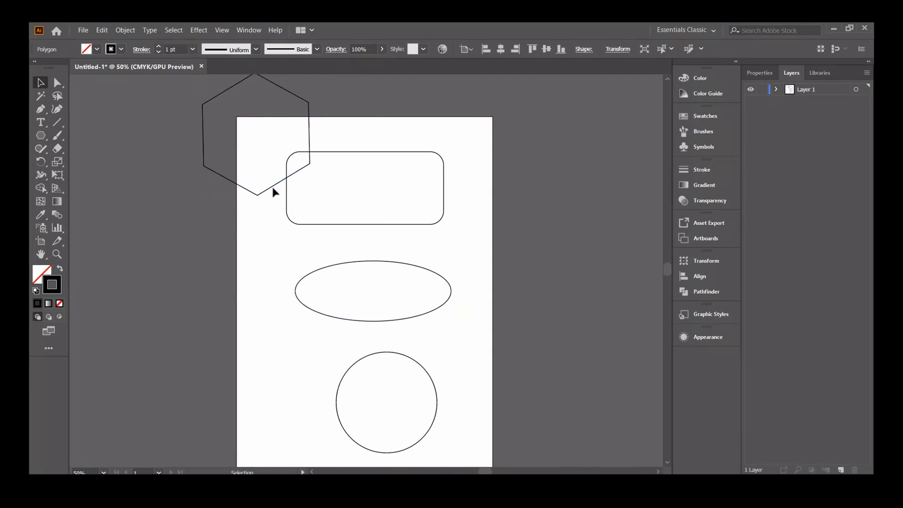
double_click(272, 186)
click(135, 177)
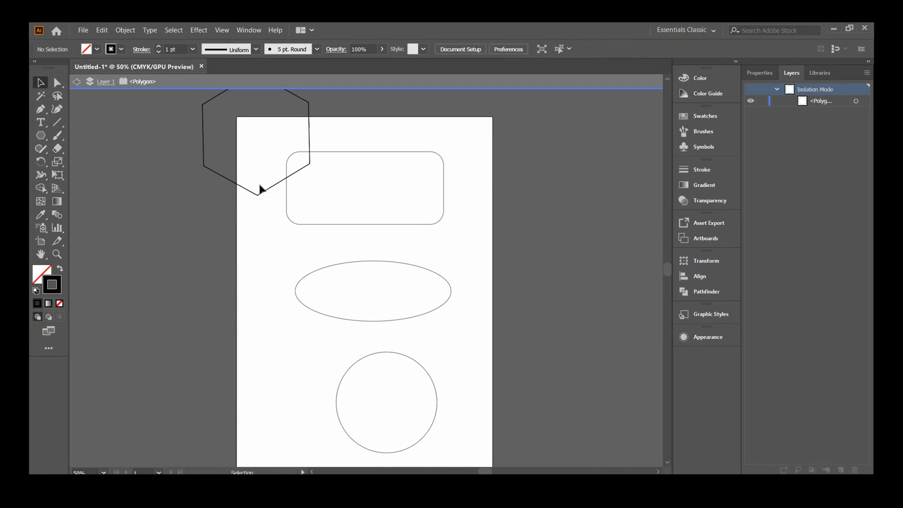
Delete the hexagon and exit isolation mode back to the full artwork.
click(258, 194)
key(Delete)
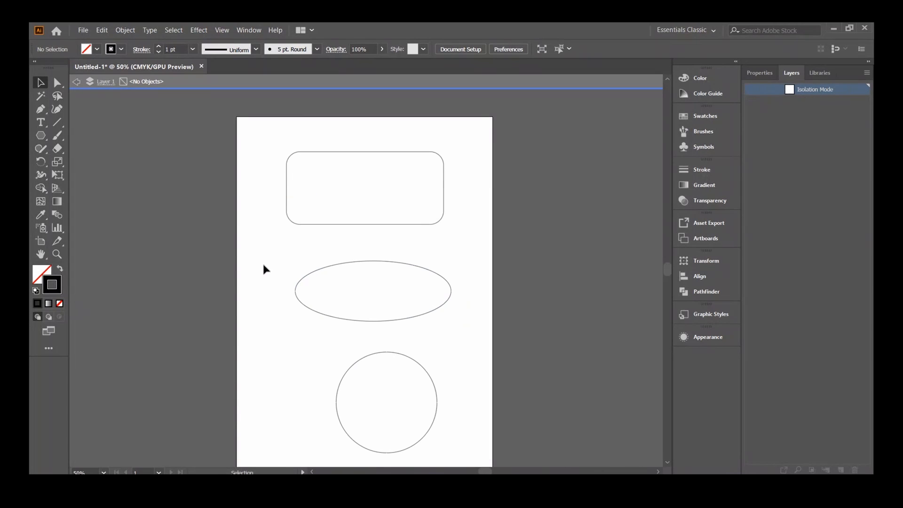
click(75, 82)
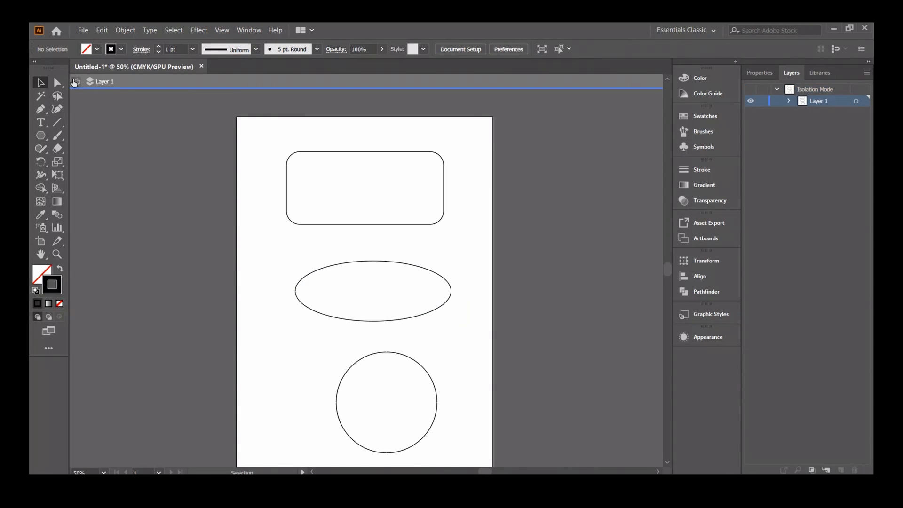
click(74, 83)
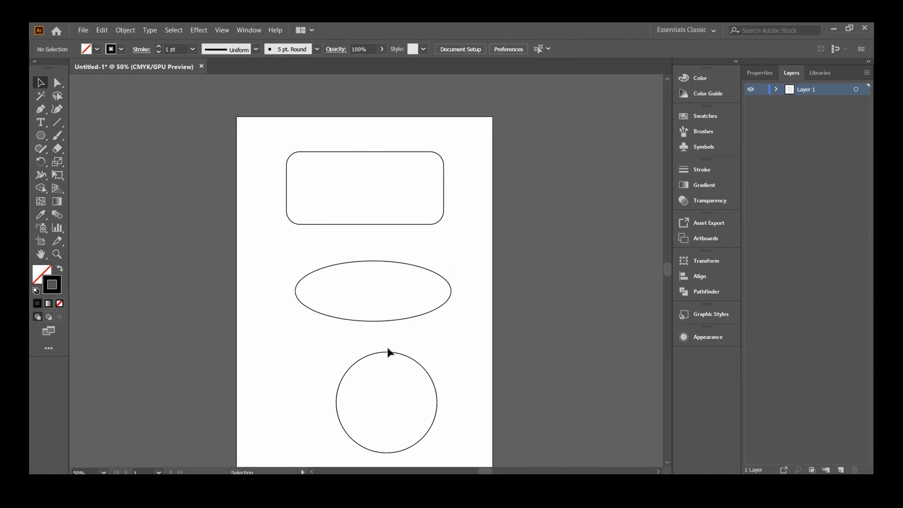
scroll(388, 349, down, 3)
scroll(387, 348, up, 4)
Switch the shape tool back to Rectangle, and select and delete the rounded rectangle, ellipse and circle.
click(47, 134)
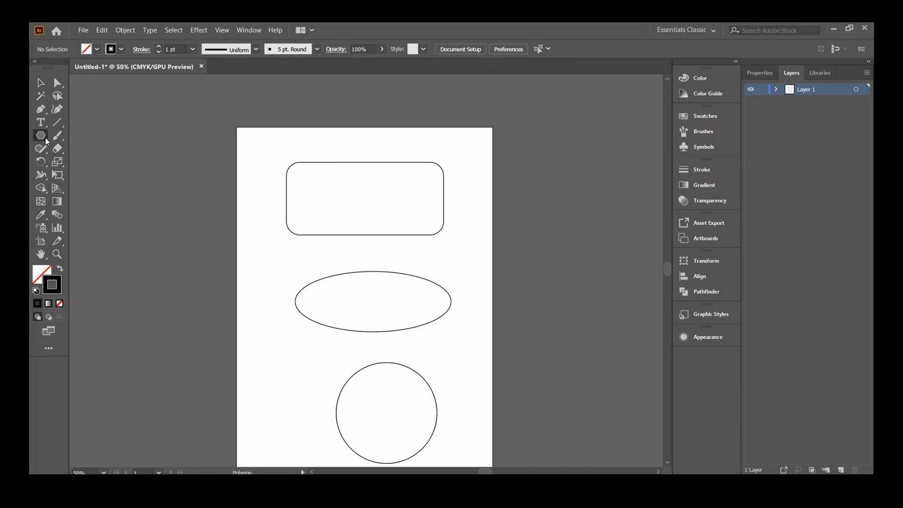
right_click(44, 137)
click(92, 135)
scroll(326, 233, down, 1)
key(v)
drag(270, 124, 467, 444)
key(Delete)
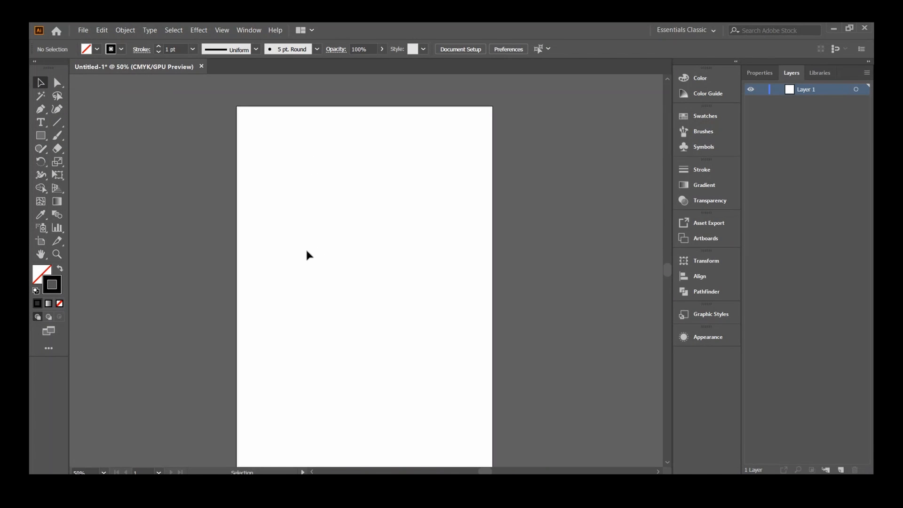
Draw a rectangle about 398 by 438 pt in the artboard's upper half and shift it slightly downward.
key(m)
drag(264, 168, 436, 357)
key(v)
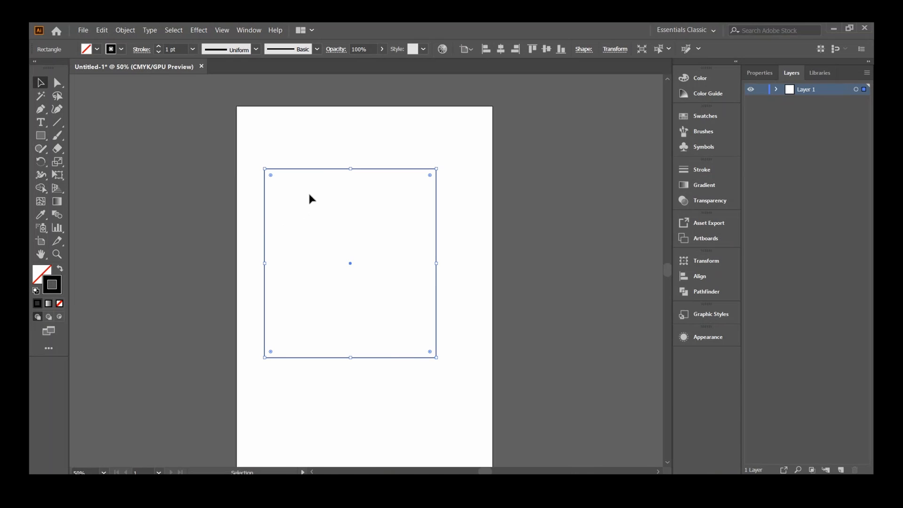
click(382, 449)
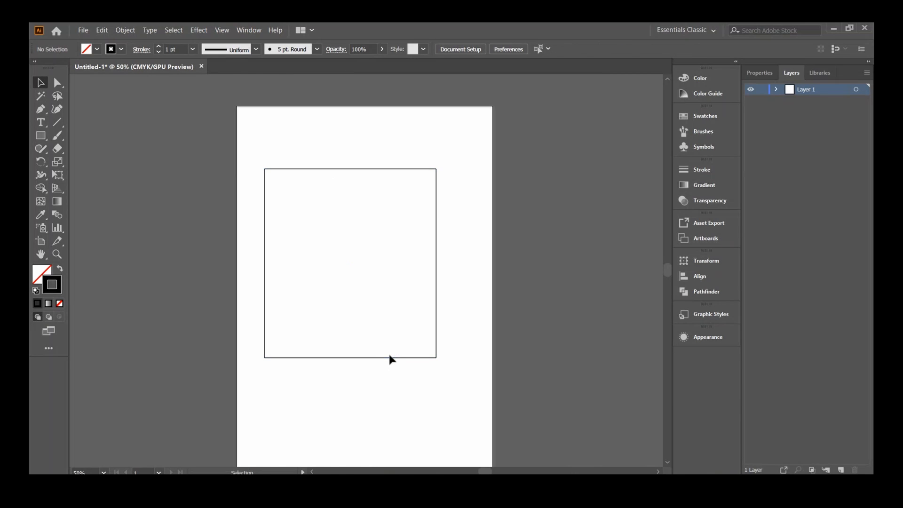
click(393, 357)
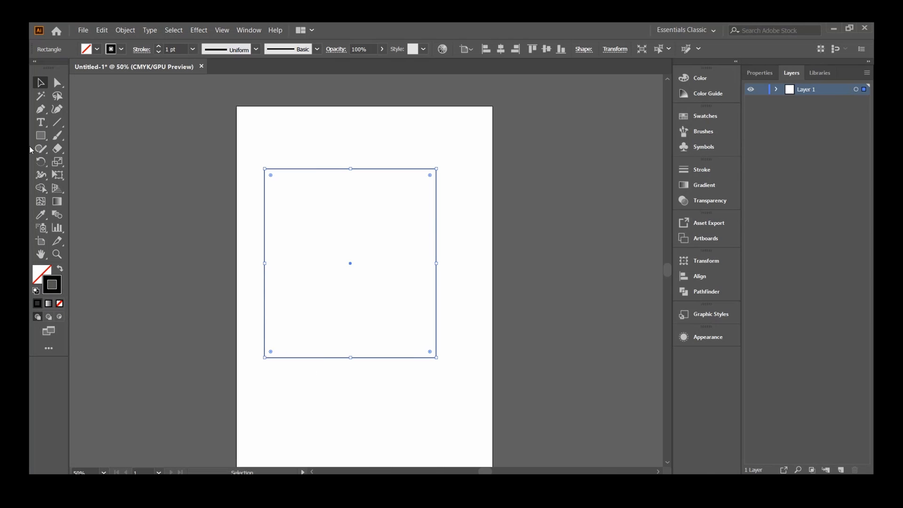
click(58, 87)
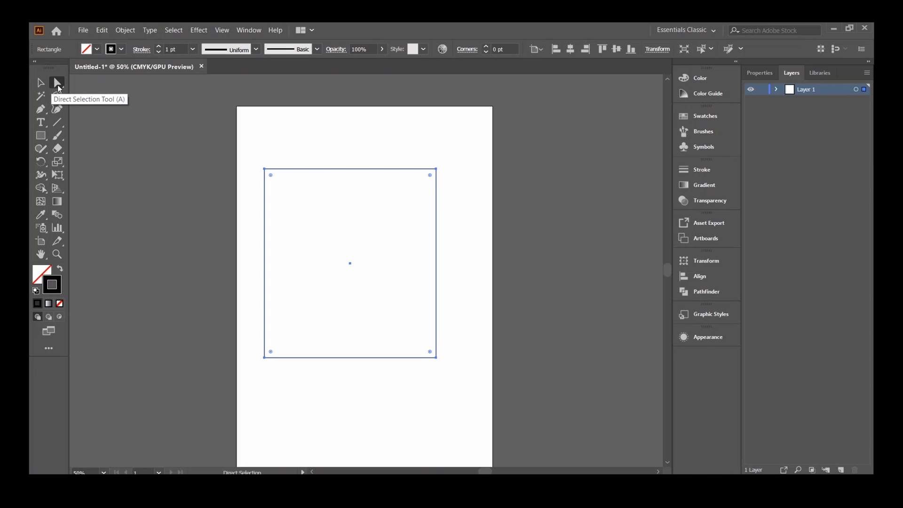
mouse_move(268, 171)
mouse_down()
mouse_move(332, 177)
mouse_move(258, 179)
mouse_move(268, 177)
mouse_up()
click(303, 459)
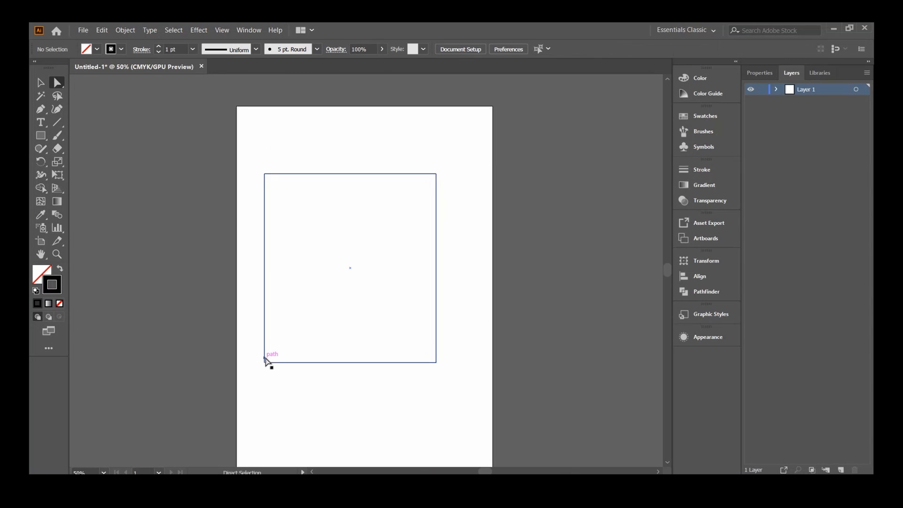
Try distorting the rectangle by moving only its lower-left anchor point with Direct Selection, and undo the moves.
click(265, 362)
drag(265, 364, 293, 367)
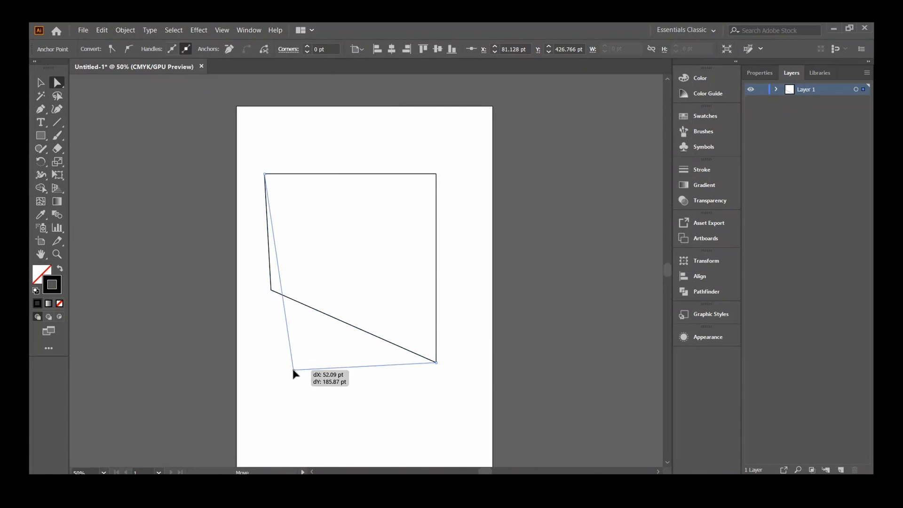
key(ctrl+z)
key(ctrl+z)
key(ctrl+z)
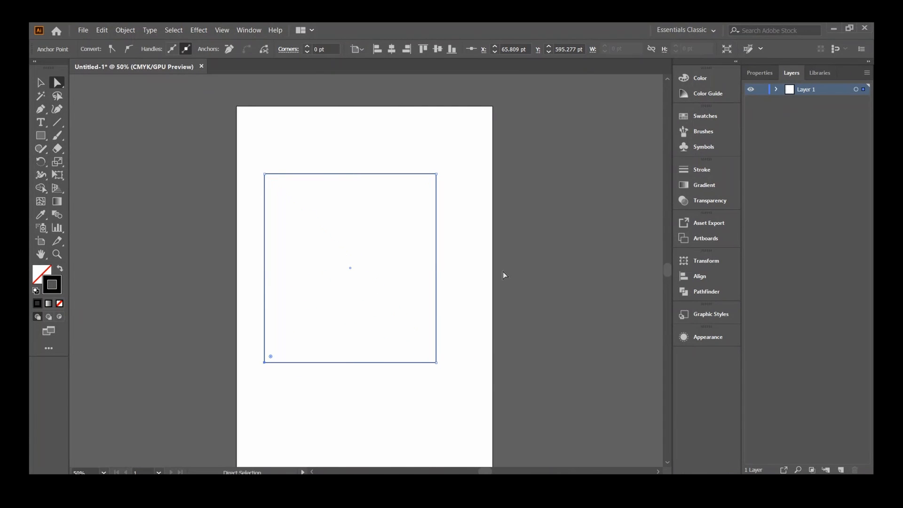
Round only the rectangle's lower-left corner to about 81 pt with Direct Selection and deselect the shape.
key(v)
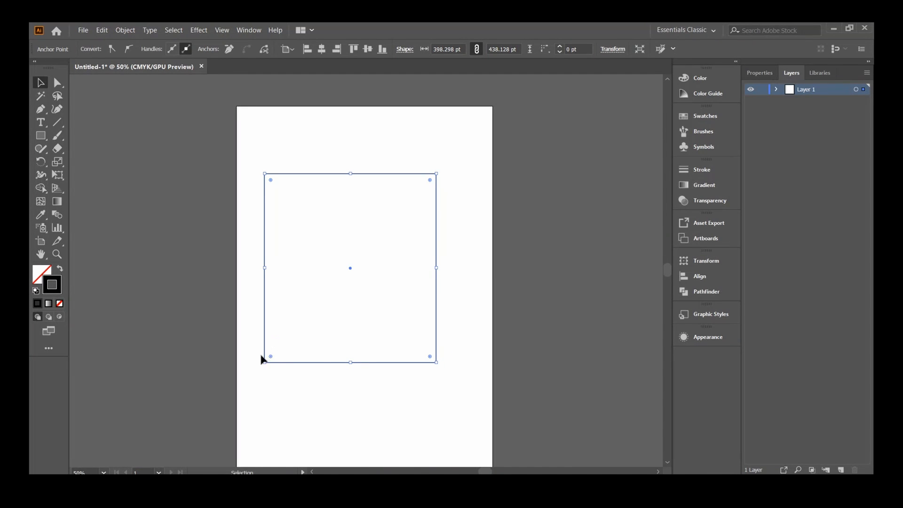
mouse_move(270, 358)
mouse_down()
mouse_move(372, 244)
mouse_move(272, 323)
mouse_move(236, 380)
mouse_move(254, 357)
mouse_up()
click(57, 83)
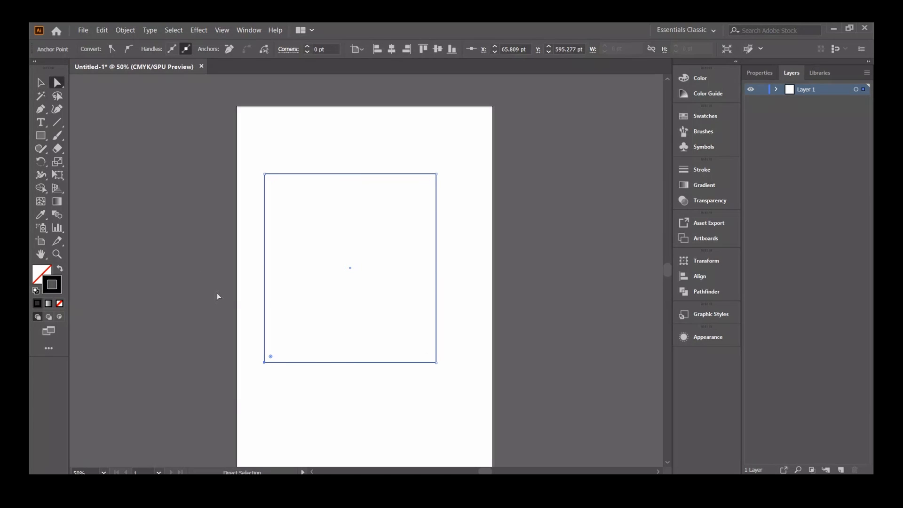
drag(271, 357, 325, 308)
right_click(288, 388)
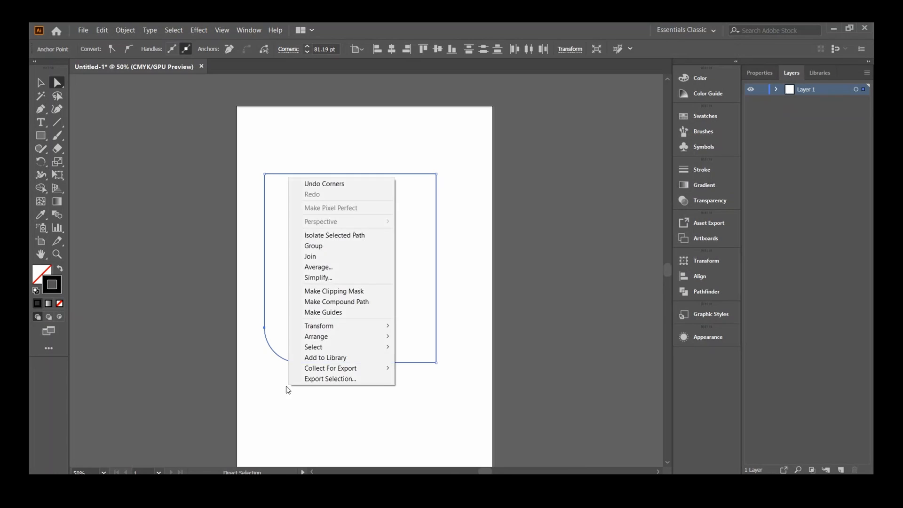
click(266, 387)
key(v)
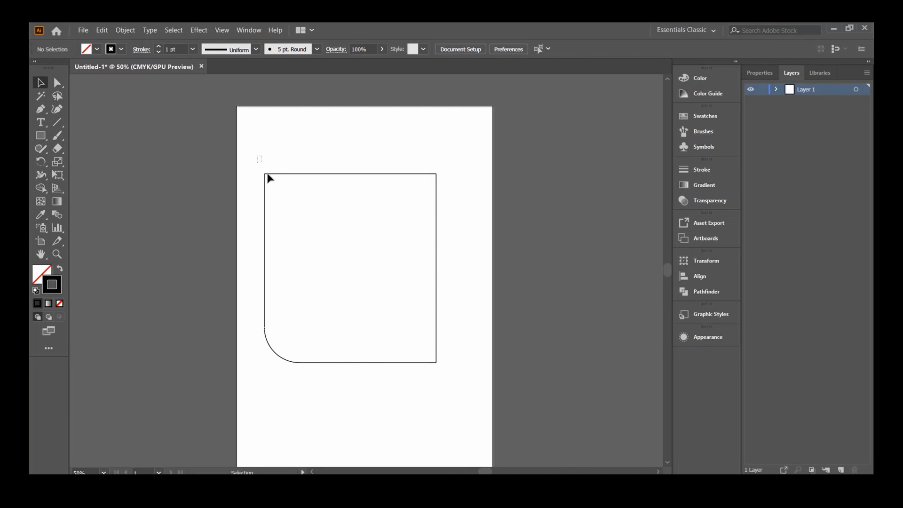
Delete the shape with the rounded corner and draw two overlapping rectangles with no fill and a black stroke.
drag(270, 179, 449, 377)
key(Delete)
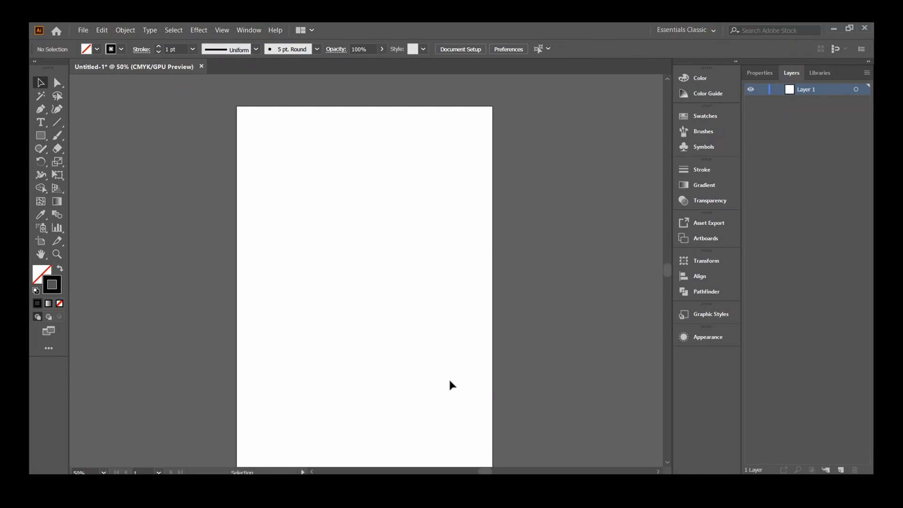
click(41, 278)
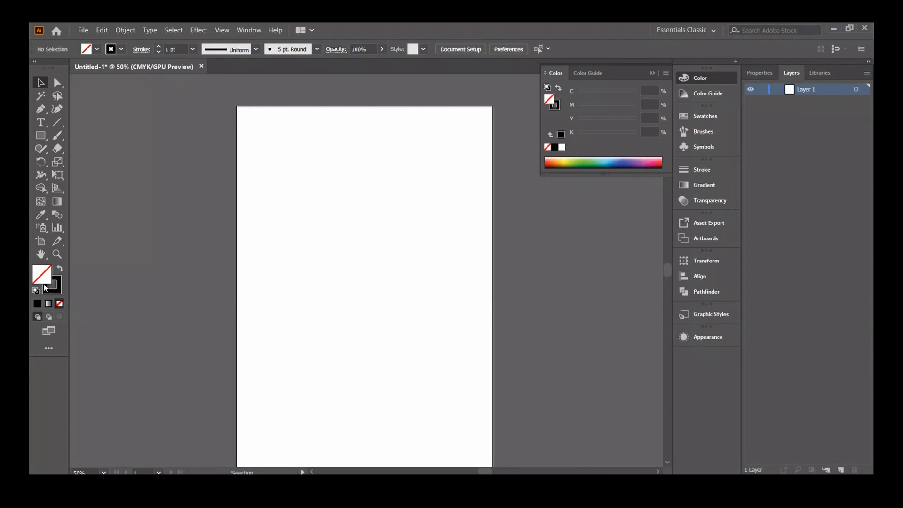
click(57, 280)
click(41, 136)
drag(281, 159, 471, 319)
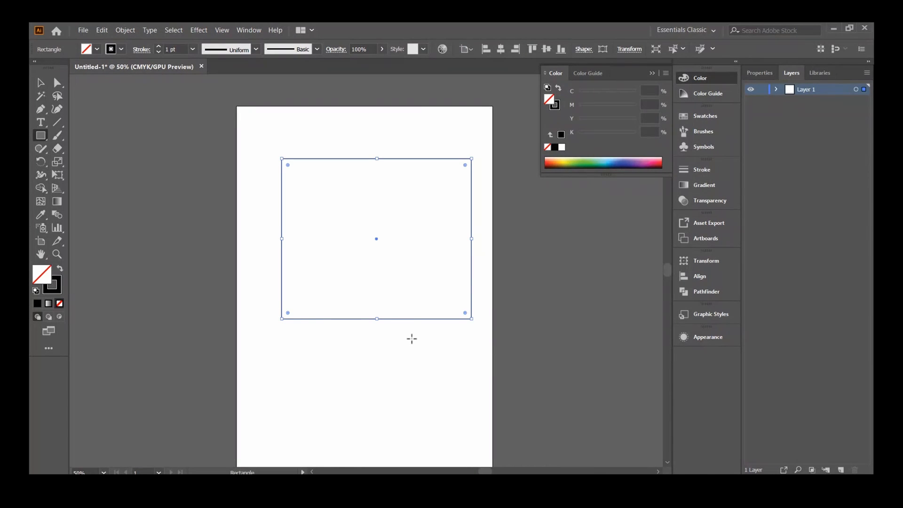
click(45, 276)
drag(323, 123, 504, 281)
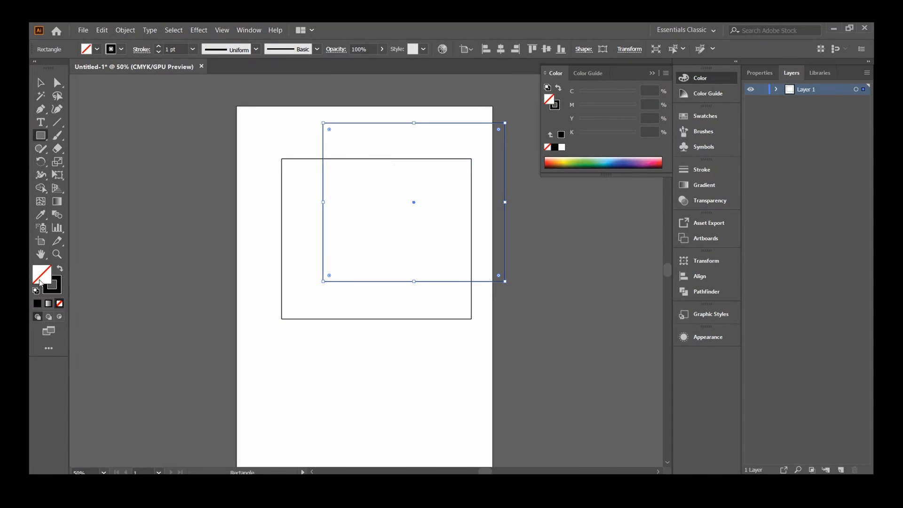
Try a black and a white fill on the second rectangle and set it back to no fill.
click(38, 304)
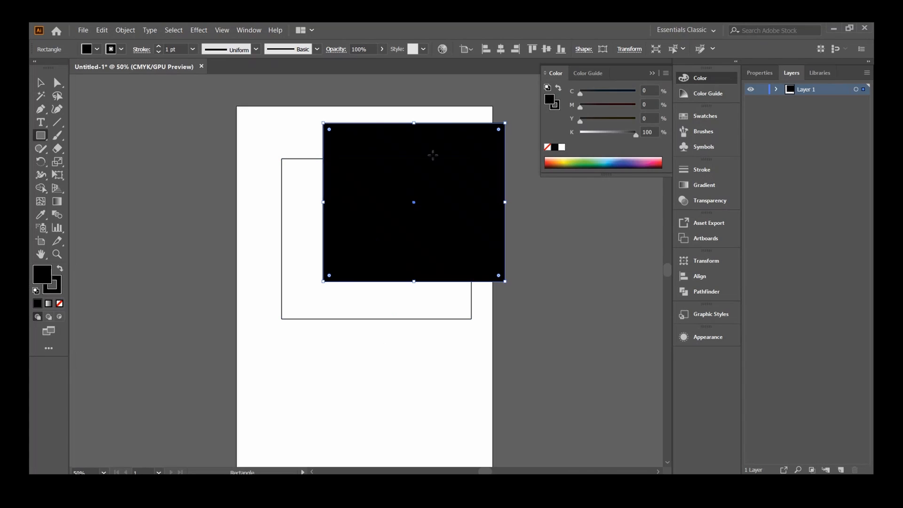
click(562, 148)
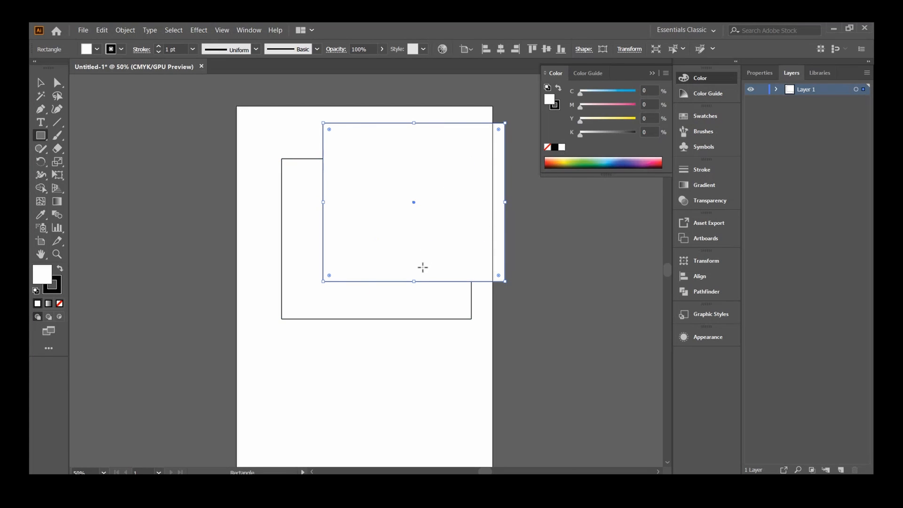
click(59, 304)
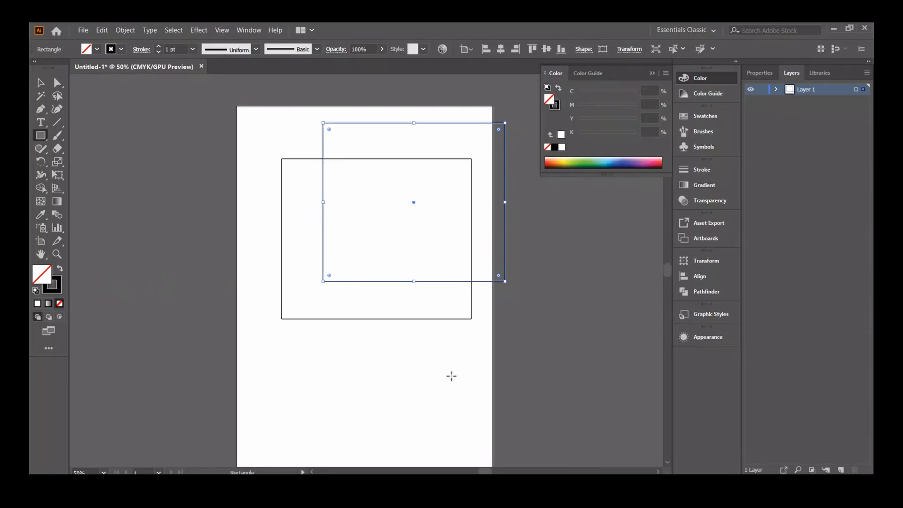
click(535, 328)
click(477, 271)
Set the second rectangle's stroke to a blue picked from the color spectrum and deselect it.
click(60, 292)
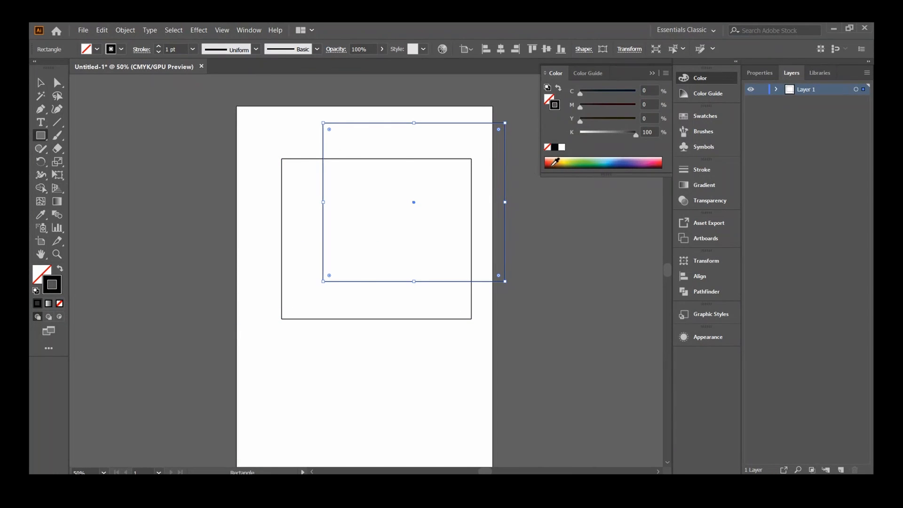
click(626, 161)
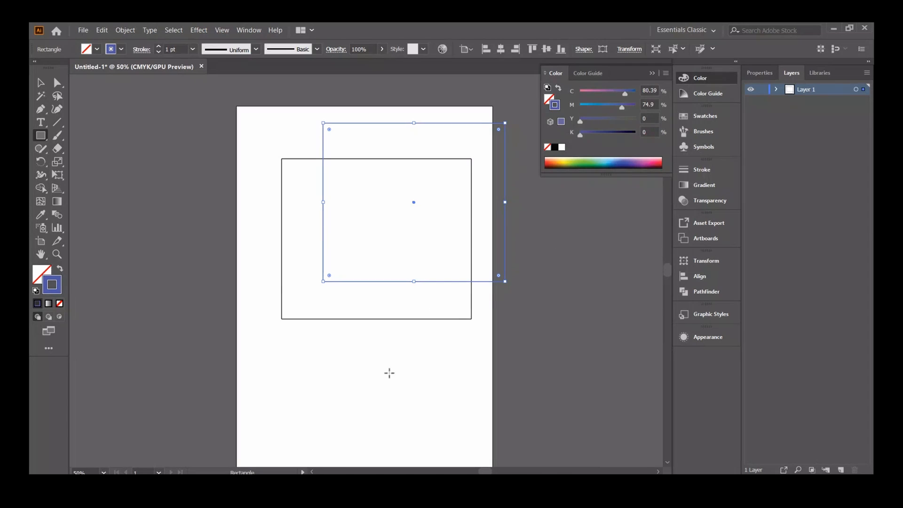
click(419, 363)
click(476, 272)
key(v)
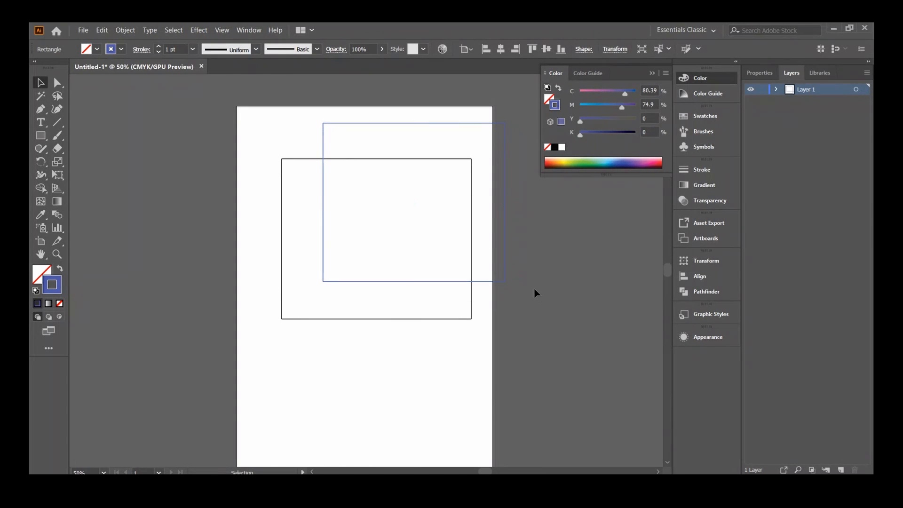
click(534, 290)
Change the blue-outlined rectangle's stroke to a pink with M 79.22 and Y 27.45.
click(651, 159)
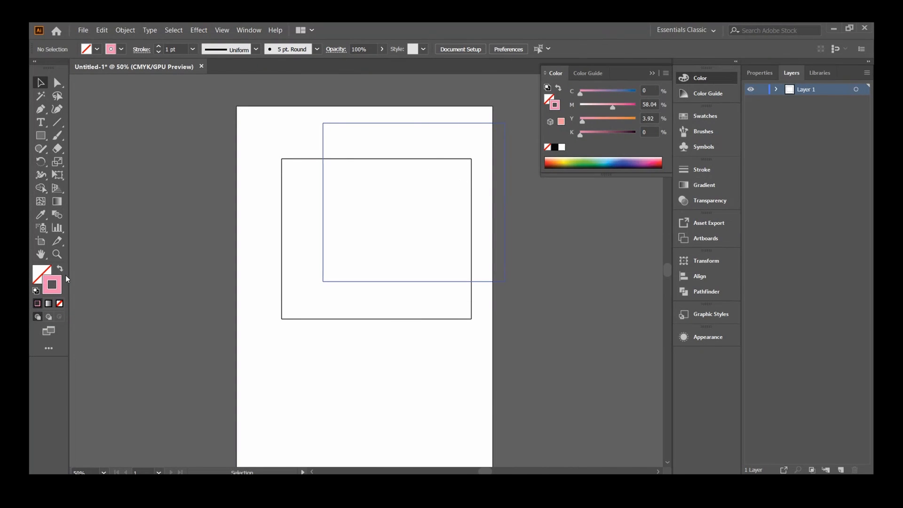
click(424, 123)
click(660, 159)
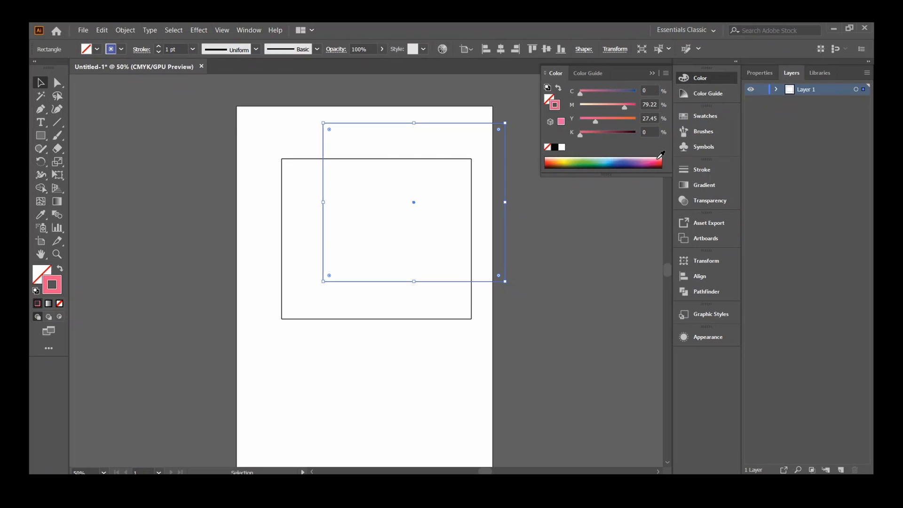
click(593, 247)
click(504, 193)
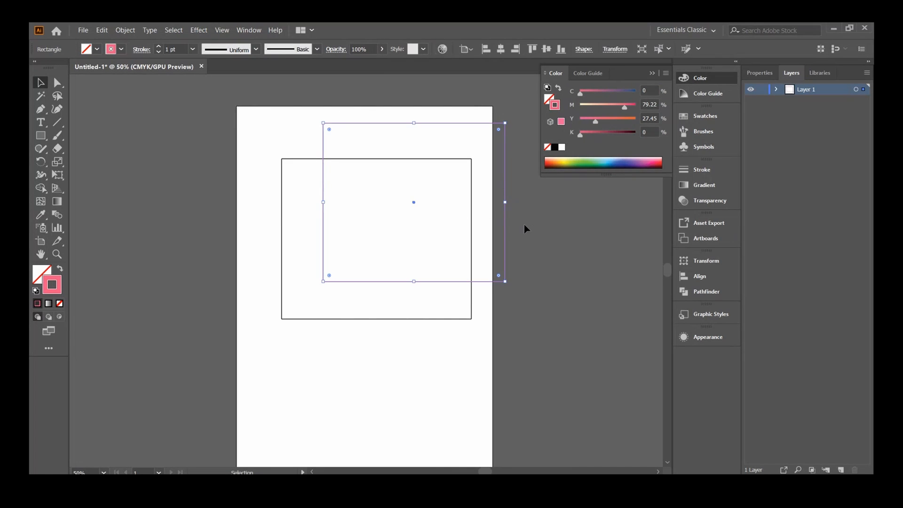
Delete the pink-outlined rectangle and set the default stroke color to black.
key(Delete)
click(41, 280)
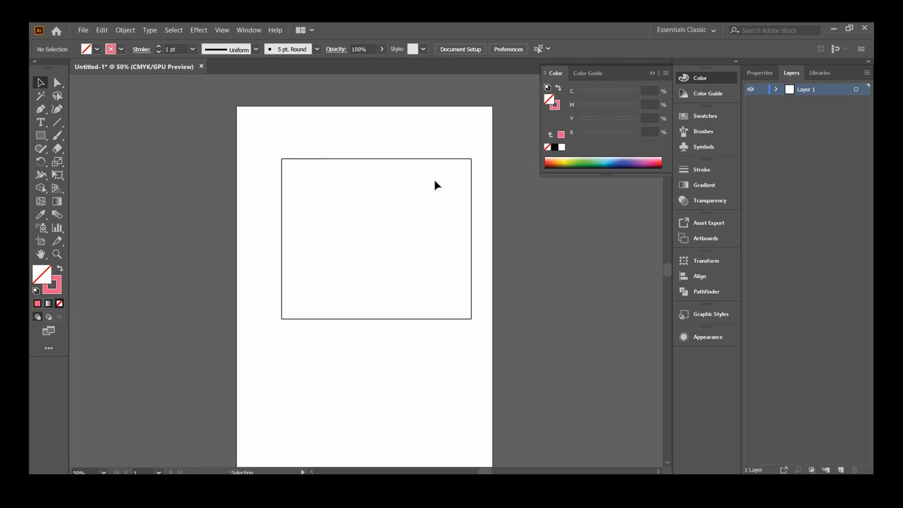
key(x)
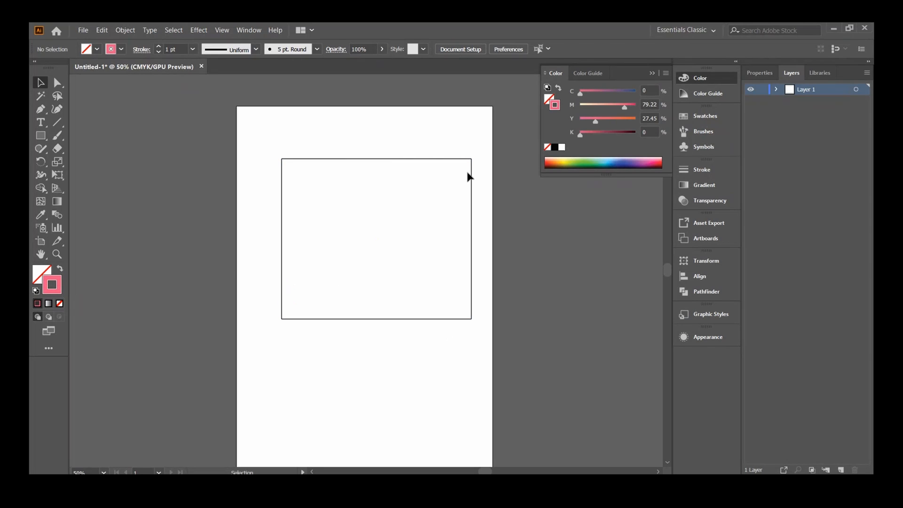
click(554, 147)
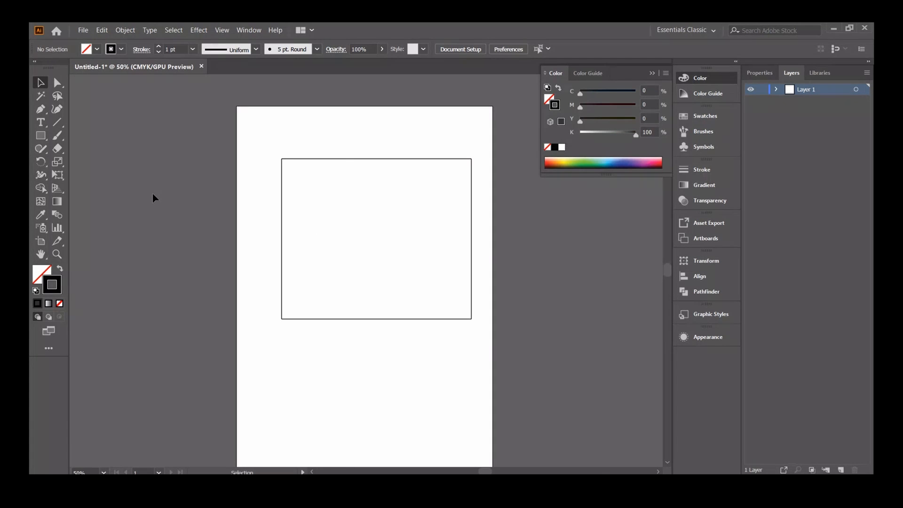
Collapse the expanded color settings and bring the remaining rectangle back into view.
scroll(483, 254, down, 1)
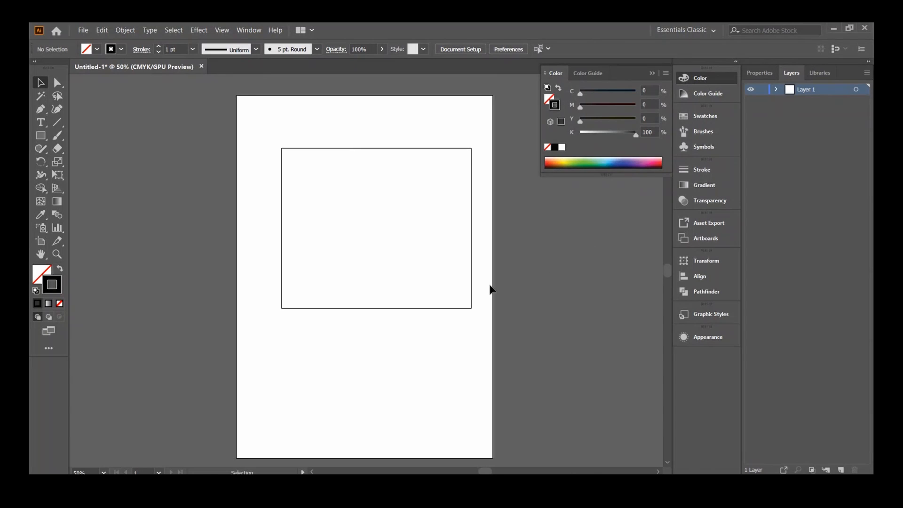
scroll(488, 292, down, 2)
scroll(488, 292, up, 2)
click(652, 73)
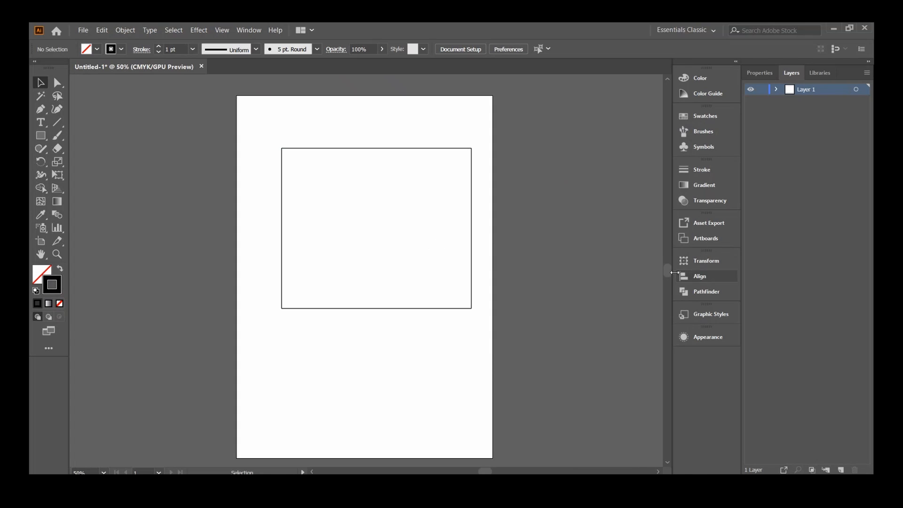
mouse_move(668, 274)
mouse_down()
mouse_move(674, 230)
mouse_move(672, 272)
mouse_up()
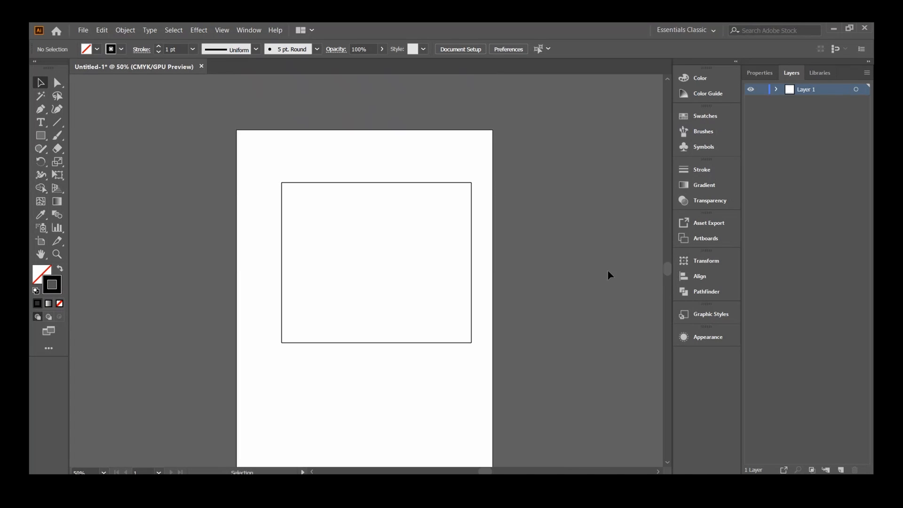
Survey the artboard and its rectangle by scrolling vertically and panning the canvas with the Hand tool.
scroll(551, 270, down, 7)
scroll(550, 271, up, 4)
scroll(550, 270, down, 1)
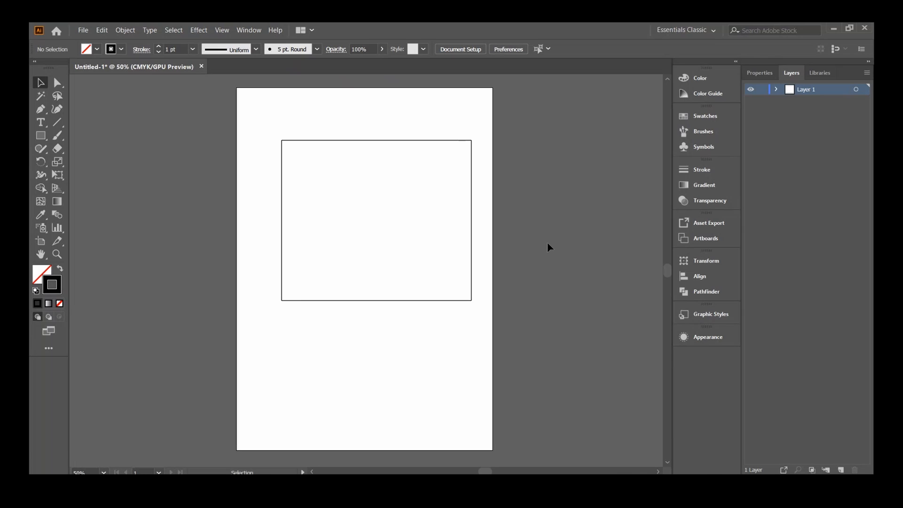
key(space)
drag(536, 248, 553, 257)
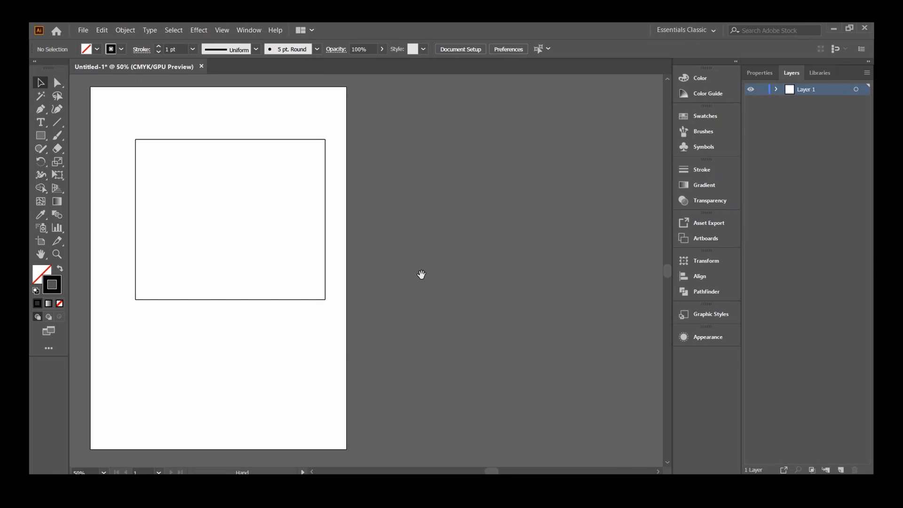
drag(421, 274, 616, 294)
drag(608, 344, 526, 330)
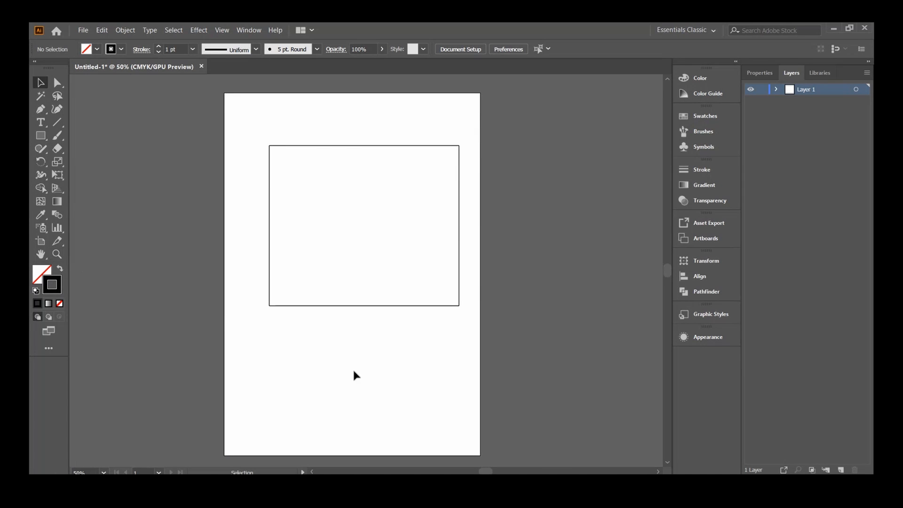
Inspect the rectangle's lower-left corner at 150% zoom, then return to a 50% view of the artboard.
key(z)
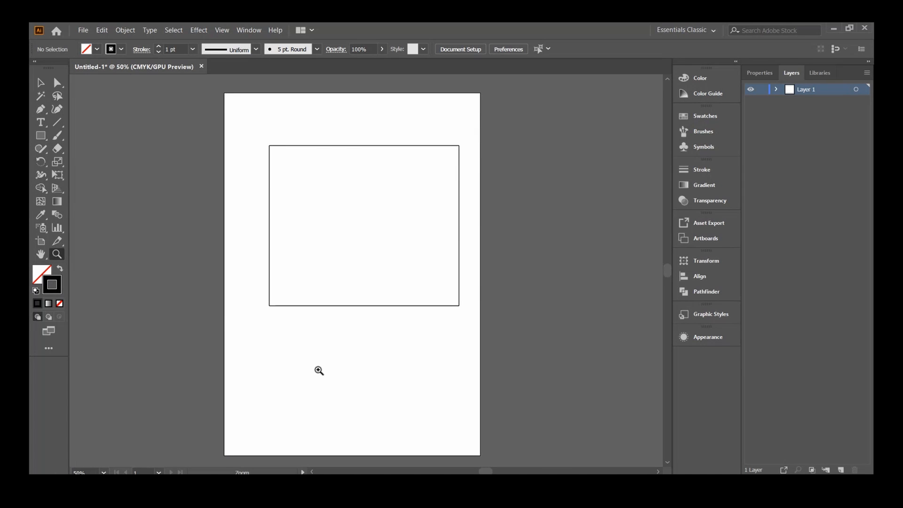
click(322, 288)
click(358, 283)
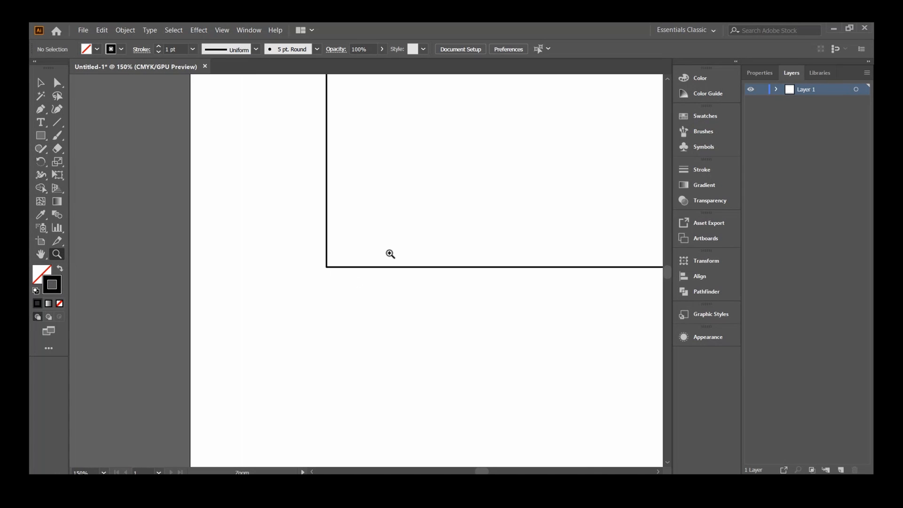
alt+click(365, 268)
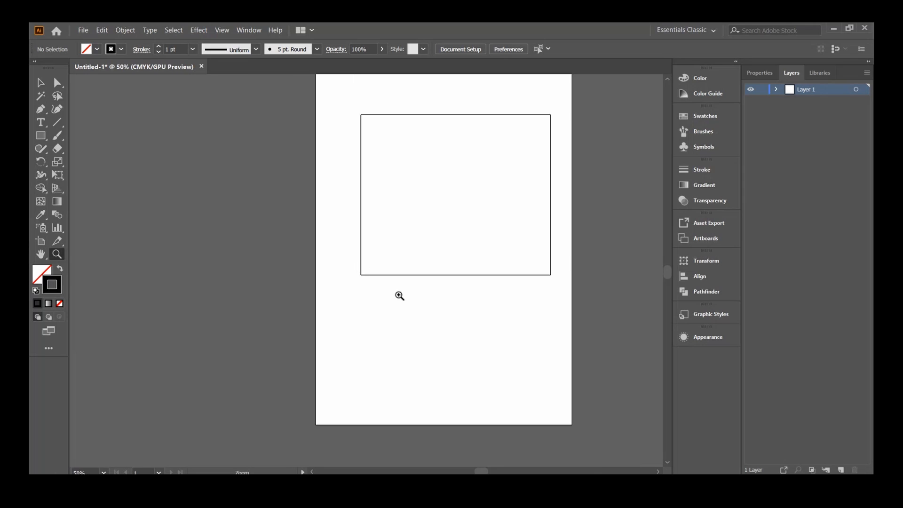
key(v)
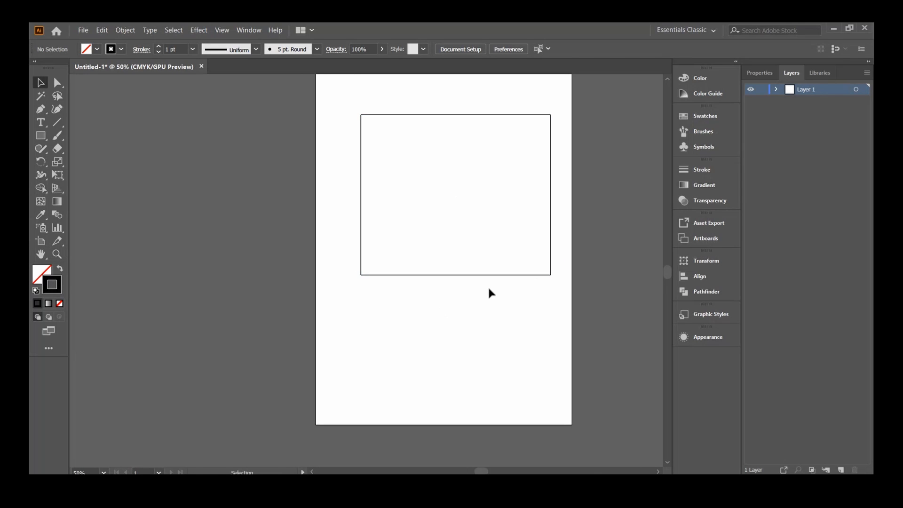
scroll(488, 289, down, 2)
scroll(488, 289, up, 3)
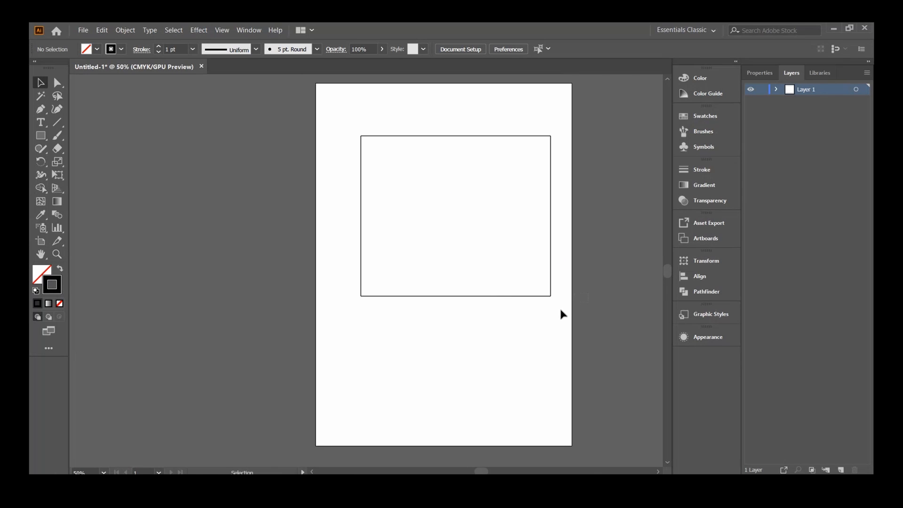
Delete the black-outlined rectangle from the artboard.
key(ctrl+a)
key(space)
drag(553, 290, 509, 272)
click(509, 272)
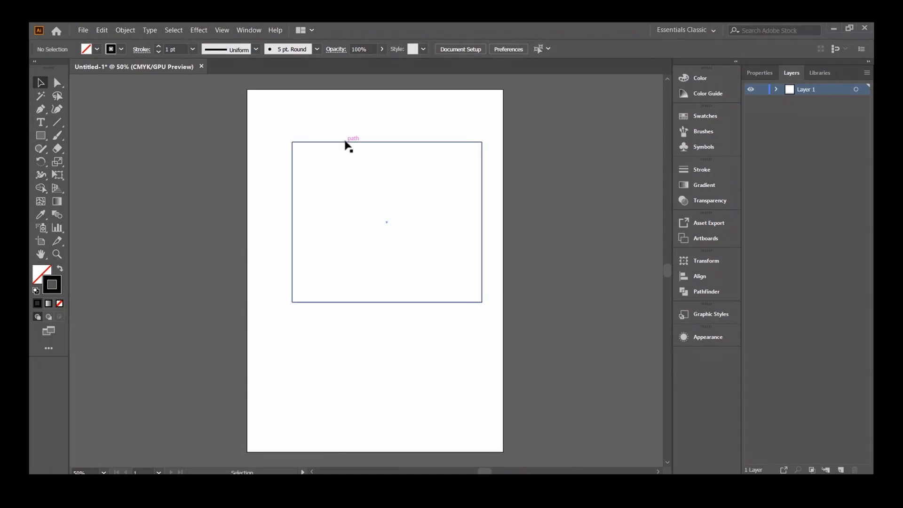
click(407, 142)
key(Delete)
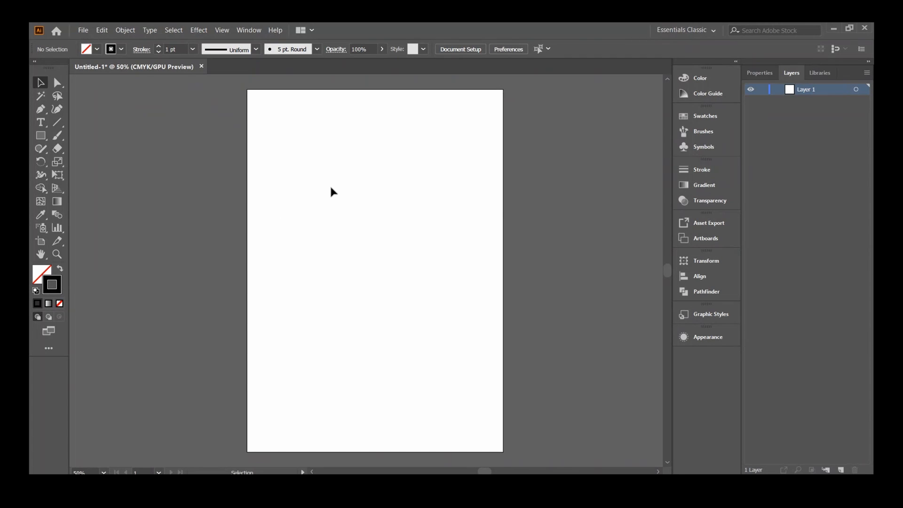
Draw a rectangle in the artboard's upper half and an ellipse overlapping its lower-right corner, then deselect.
key(m)
mouse_move(309, 147)
mouse_down()
mouse_move(403, 240)
mouse_move(440, 233)
mouse_up()
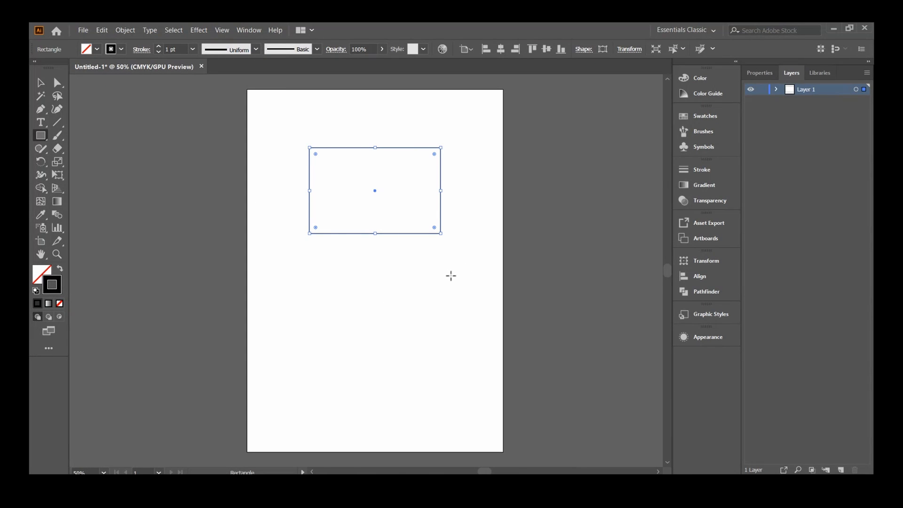
key(l)
drag(375, 288, 486, 163)
key(v)
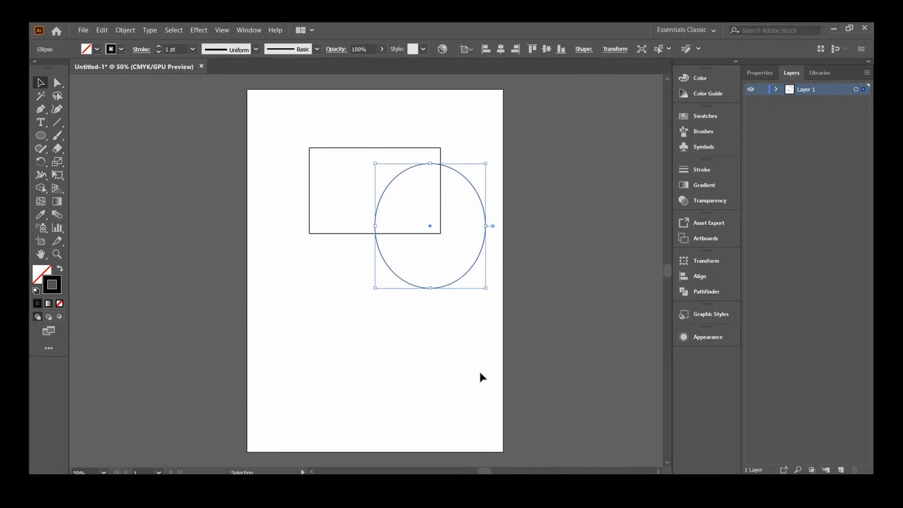
click(546, 278)
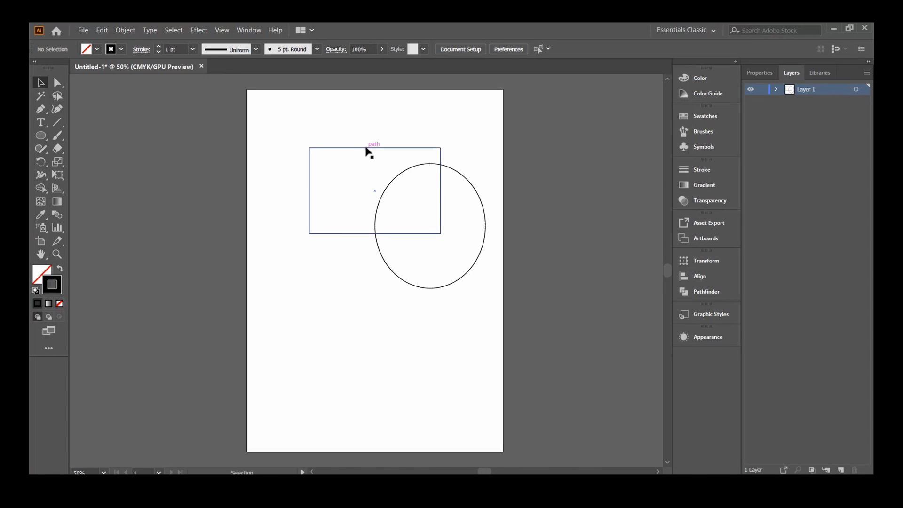
Select the rectangle and ellipse, try merging their regions into one shape with Shape Builder, and undo the merges.
drag(277, 113, 503, 312)
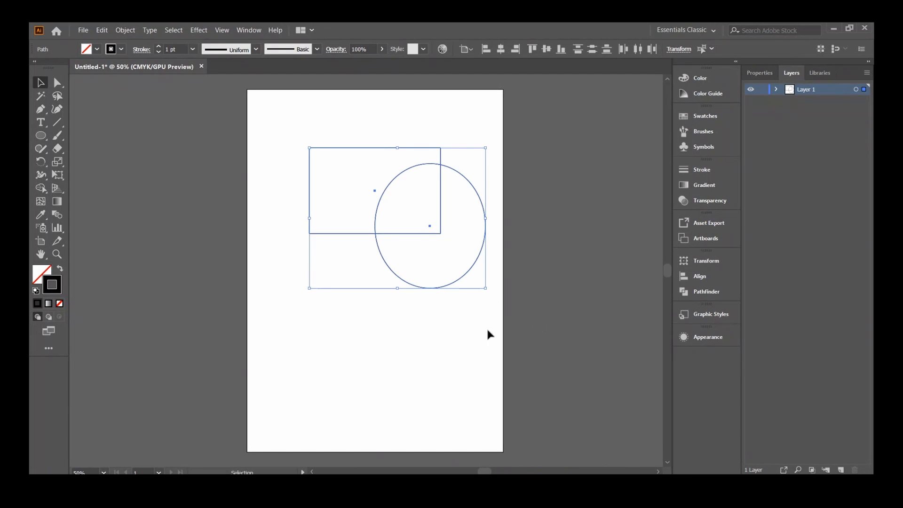
click(40, 189)
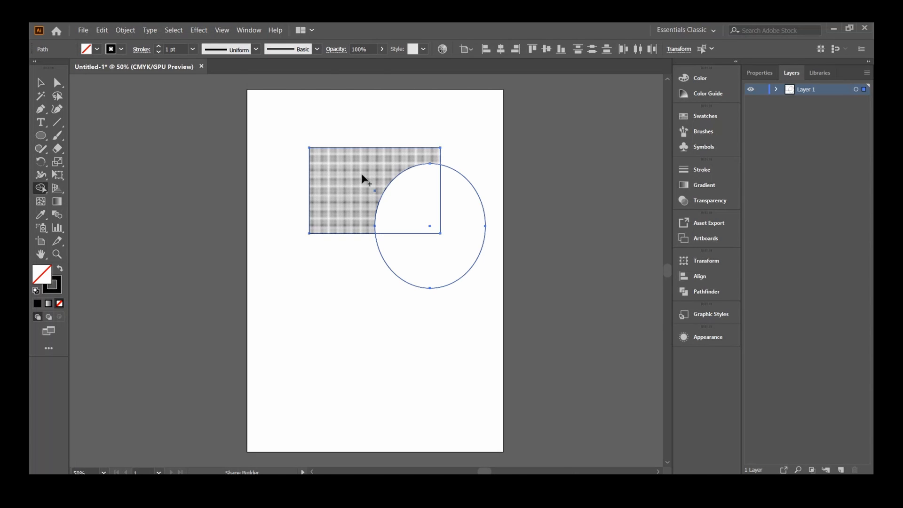
drag(361, 174, 445, 232)
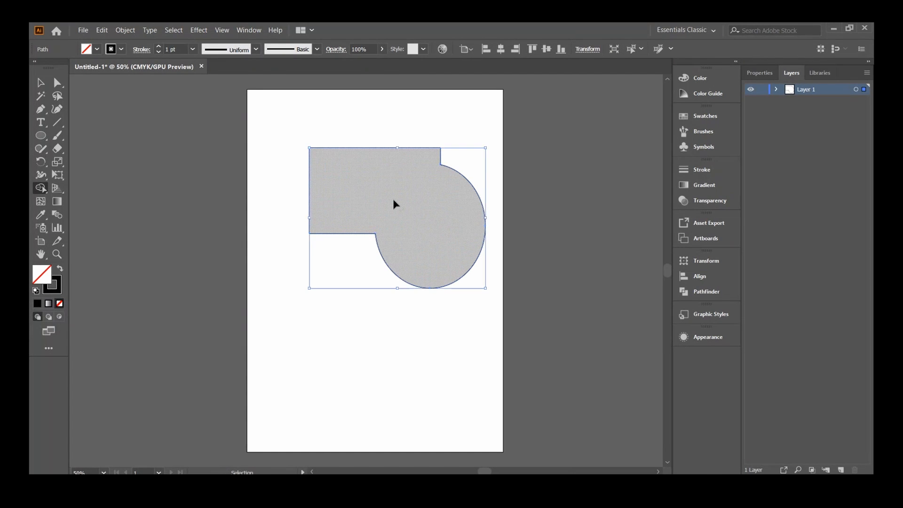
key(ctrl+z)
drag(393, 201, 367, 176)
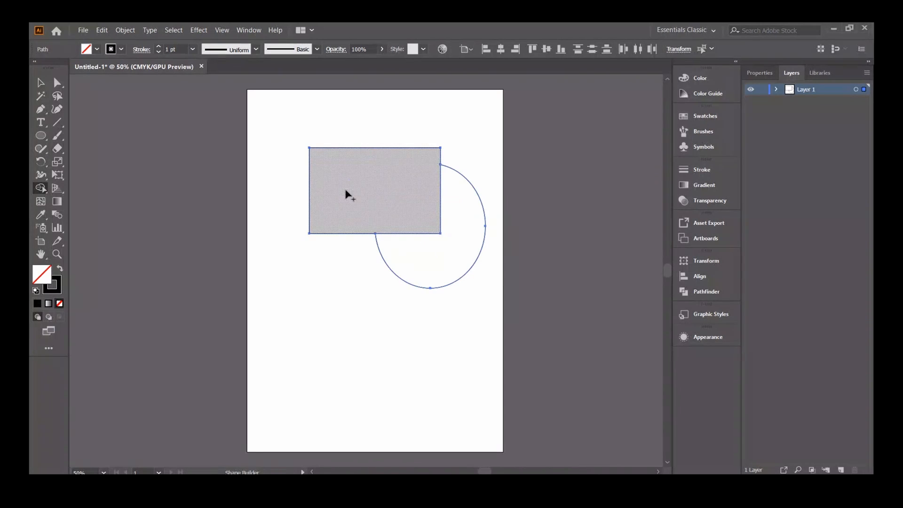
drag(461, 244, 439, 219)
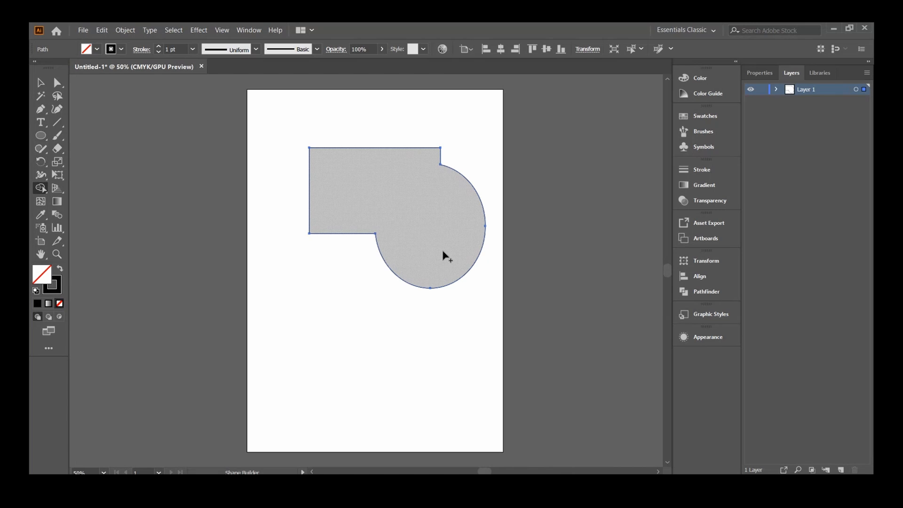
key(ctrl+z)
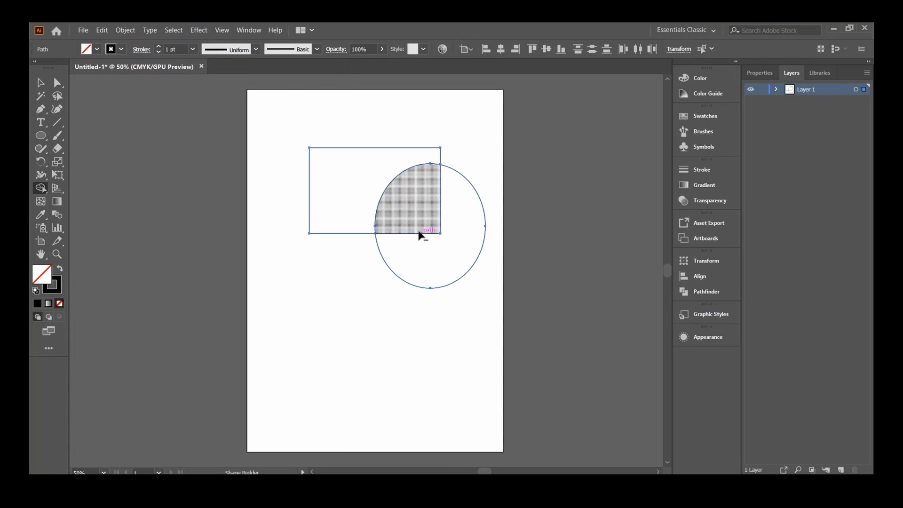
Try subtracting the ellipse from the rectangle with Shape Builder and undo the subtraction.
alt+click(439, 210)
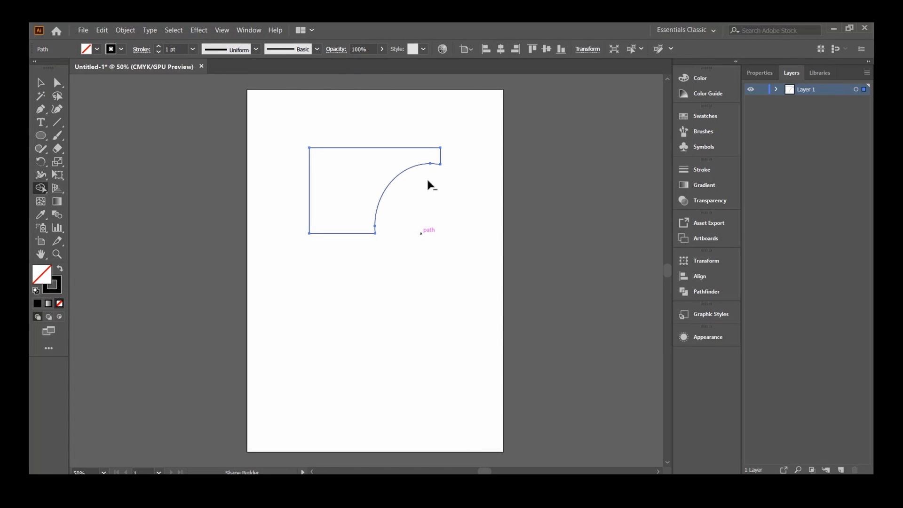
key(ctrl+z)
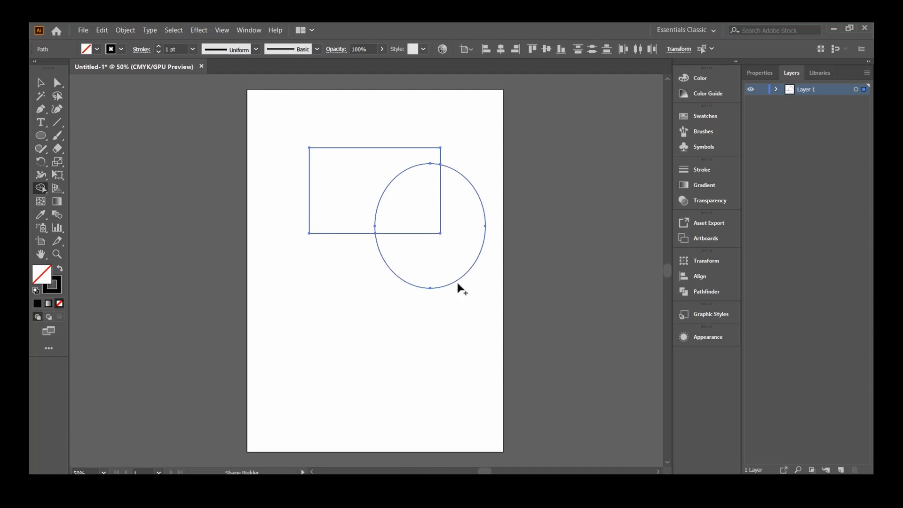
Merge the overlapping rectangle and ellipse into one outline with Shape Builder and delete the combined shape.
alt+click(388, 185)
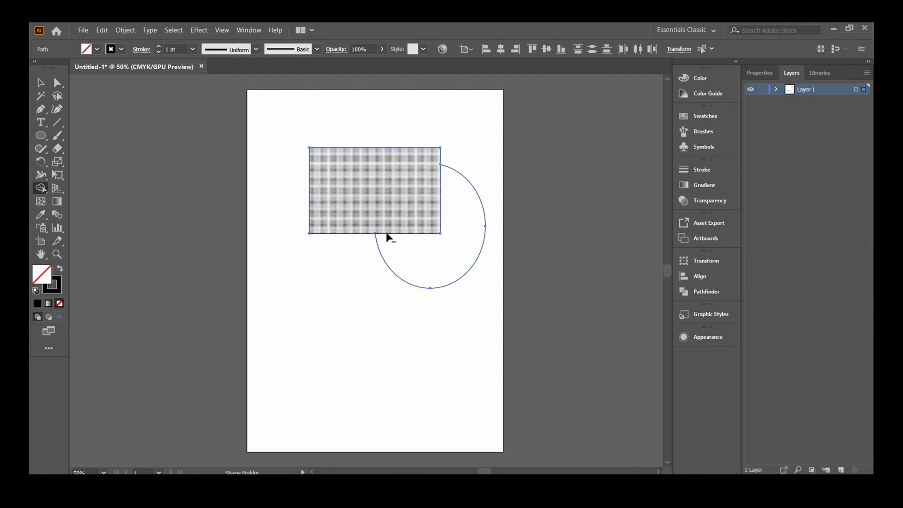
alt+click(433, 234)
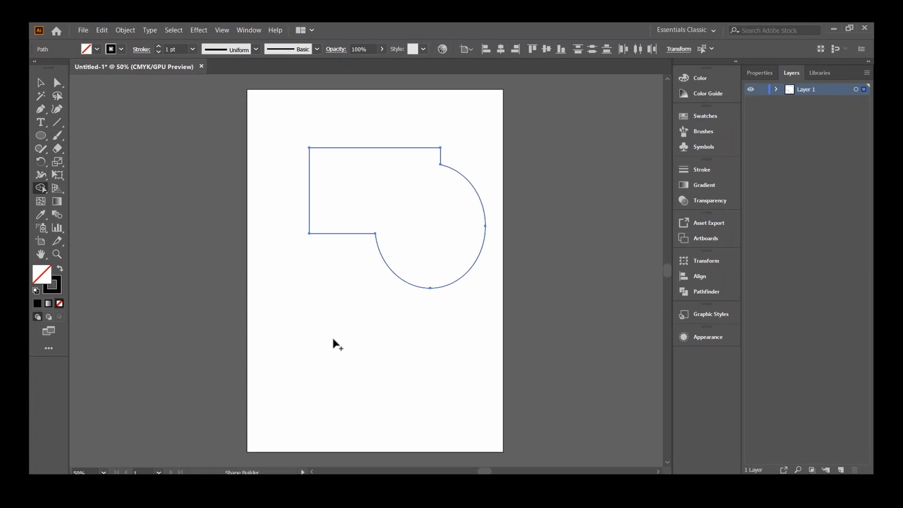
key(v)
click(380, 324)
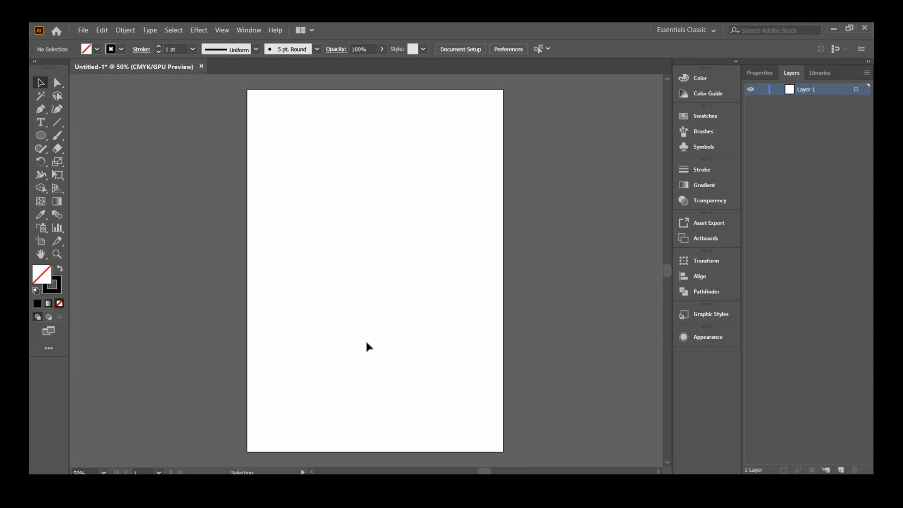
Draw a diagonal line sloping down to the left in the artboard's upper half with the Line Segment tool.
key(backslash)
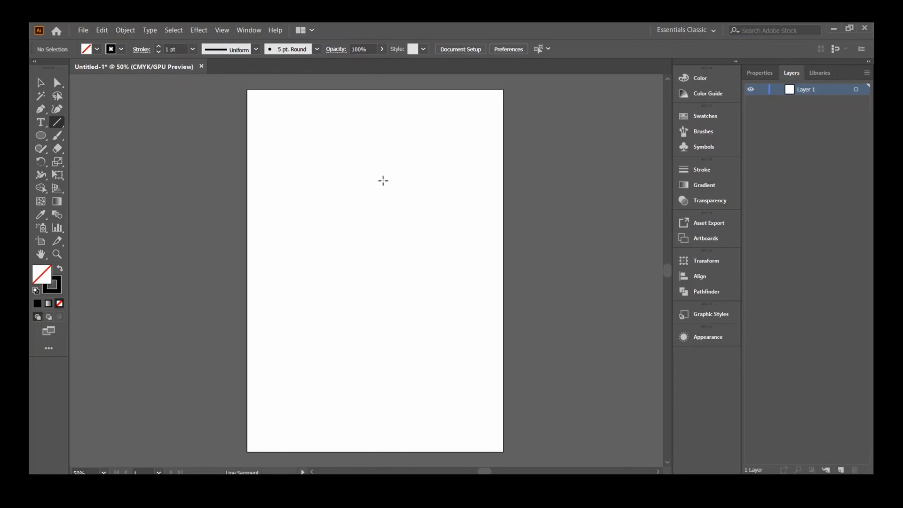
drag(383, 180, 307, 267)
Draw a second parallel line and three lines crossing the pair, then undo these four lines.
mouse_move(400, 187)
mouse_down()
mouse_move(359, 245)
mouse_move(319, 277)
mouse_up()
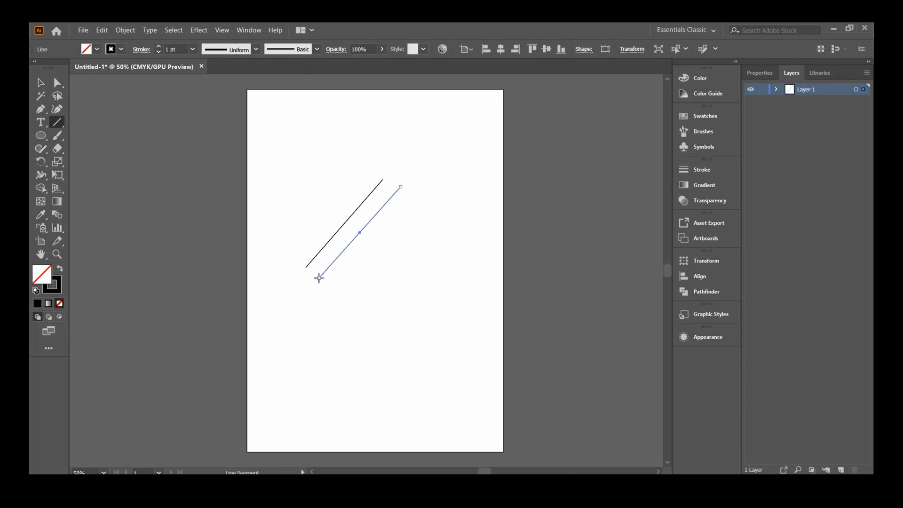
drag(350, 164, 472, 263)
drag(338, 180, 458, 274)
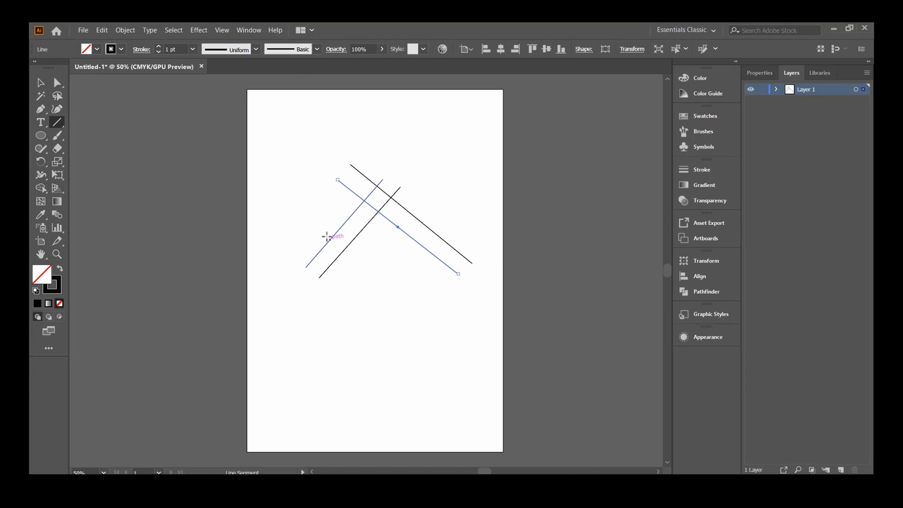
drag(316, 219, 426, 302)
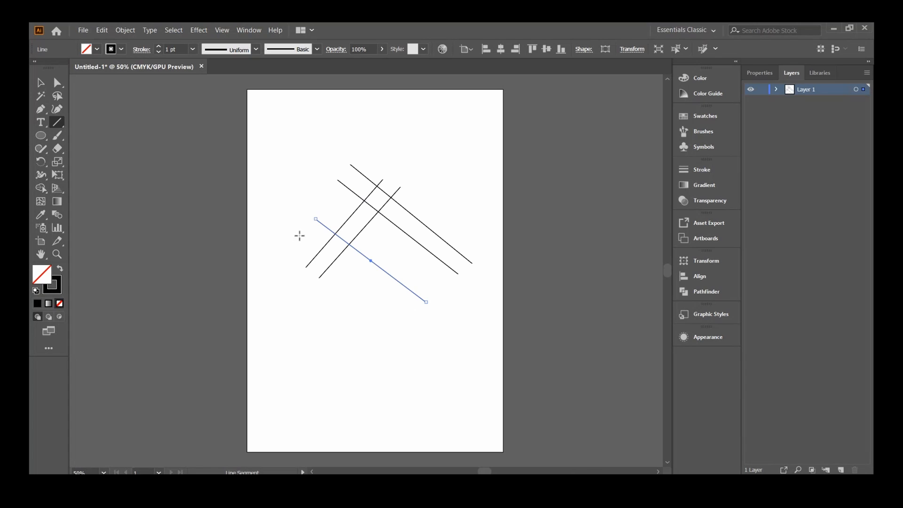
key(ctrl+z)
key(ctrl+z)
key(ctrl+z)
key(ctrl+z)
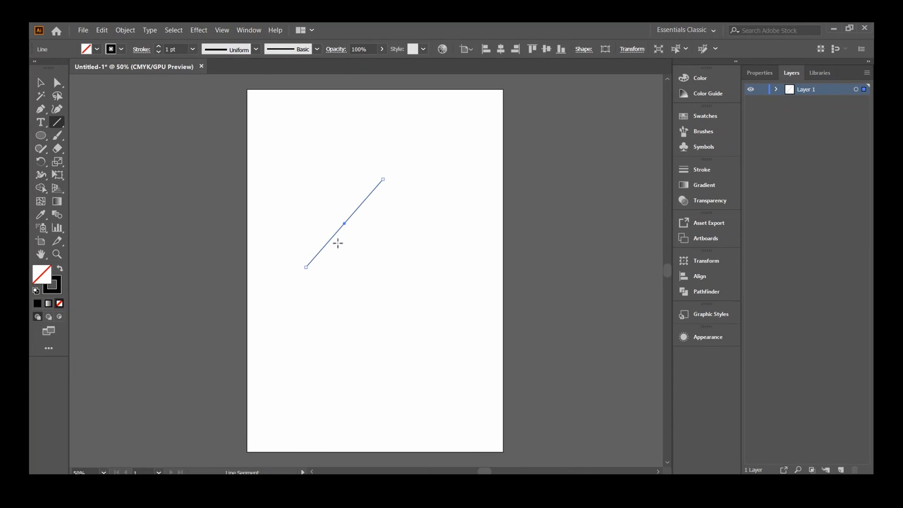
Duplicate the diagonal line twice toward the lower right to make three evenly spaced parallel lines.
key(v)
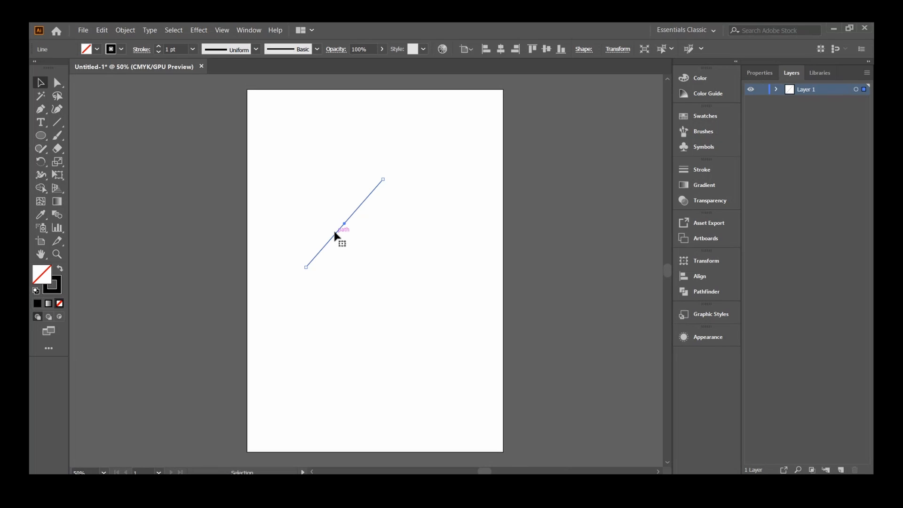
click(346, 241)
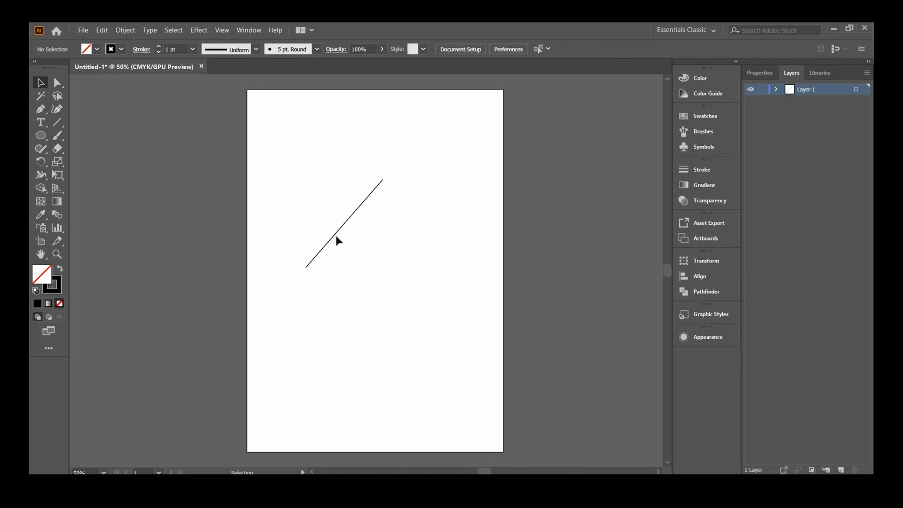
drag(335, 233, 380, 268)
key(d)
Draw a line crossing the three diagonals and duplicate it twice toward the lower left to form a grid.
key(backslash)
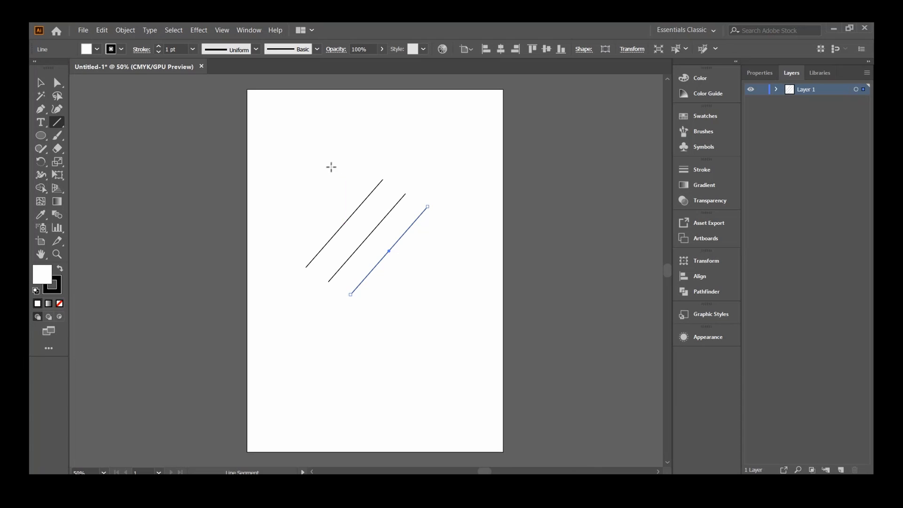
drag(331, 167, 459, 270)
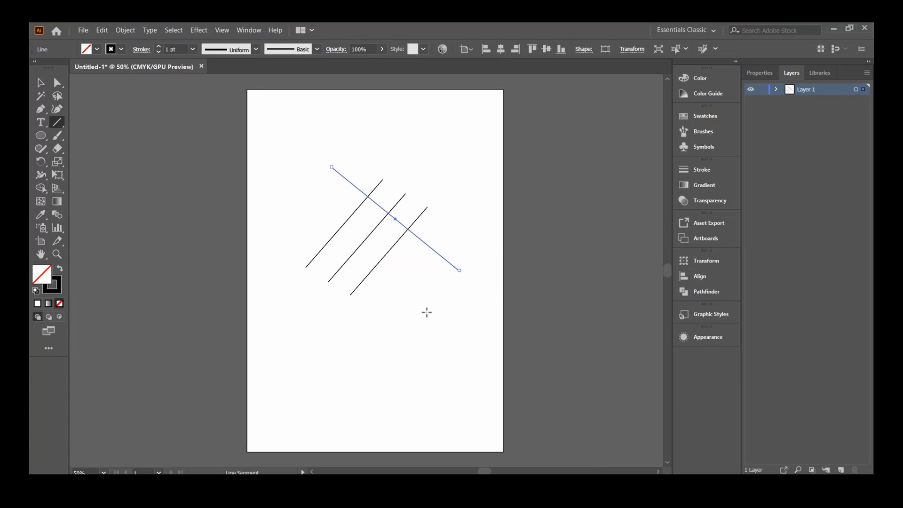
key(v)
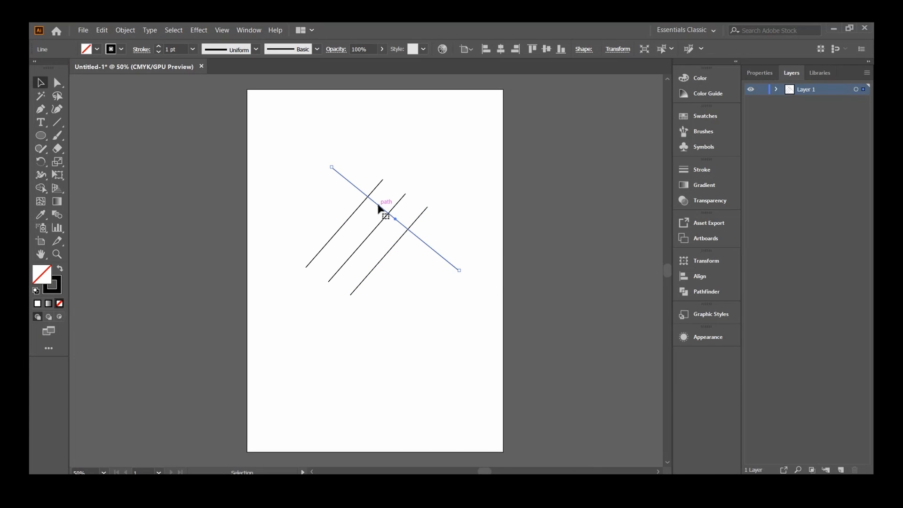
drag(379, 207, 345, 245)
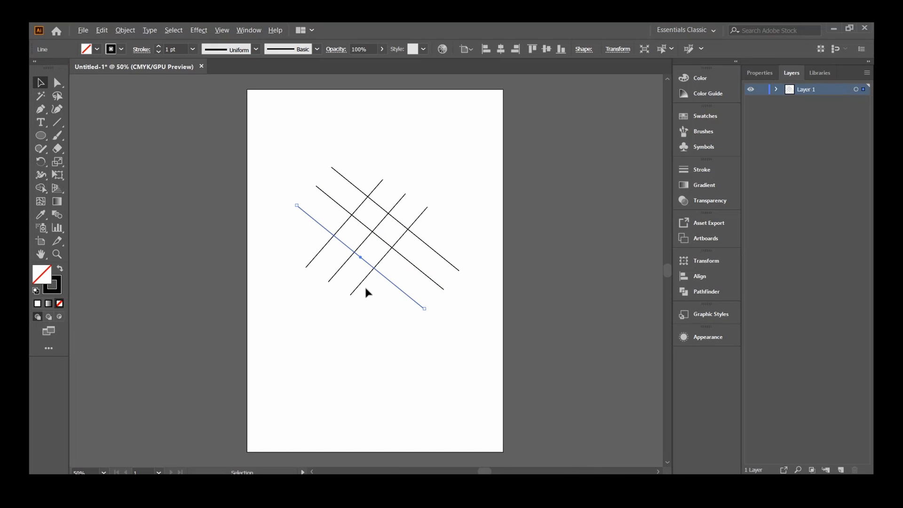
Duplicate each of the grid's four outermost lines slightly outward to form narrow double lines around the grid.
drag(363, 284, 370, 290)
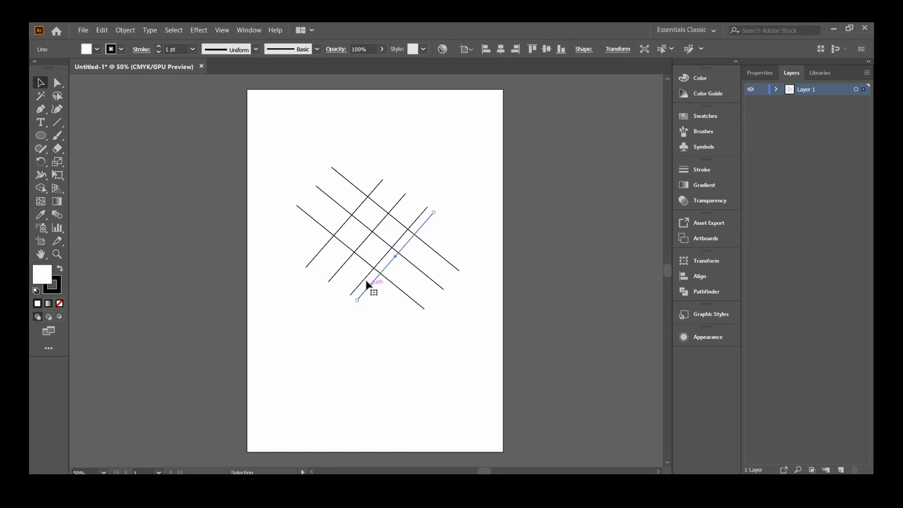
drag(329, 244, 324, 238)
drag(377, 205, 382, 200)
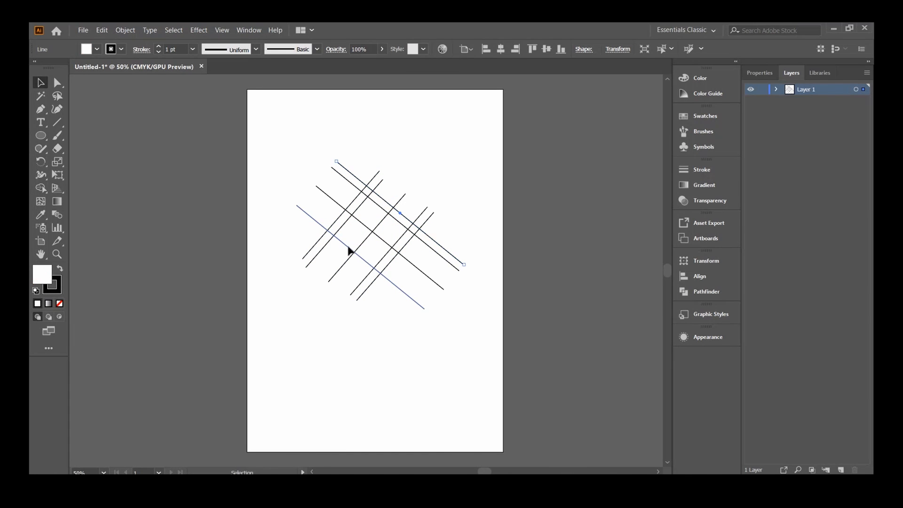
drag(349, 249, 343, 259)
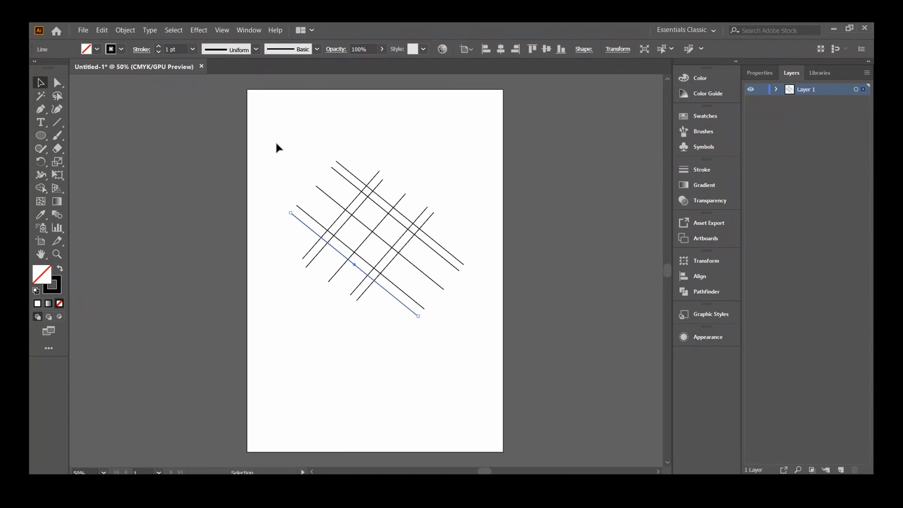
Merge the narrow cells along each side of the whole line grid into four frame bars with the Shape Builder tool.
drag(277, 146, 498, 361)
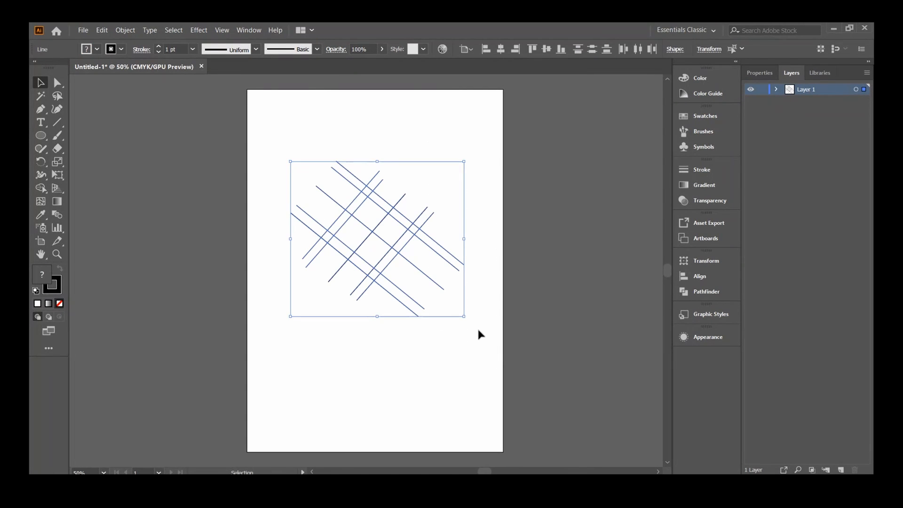
key(shift+m)
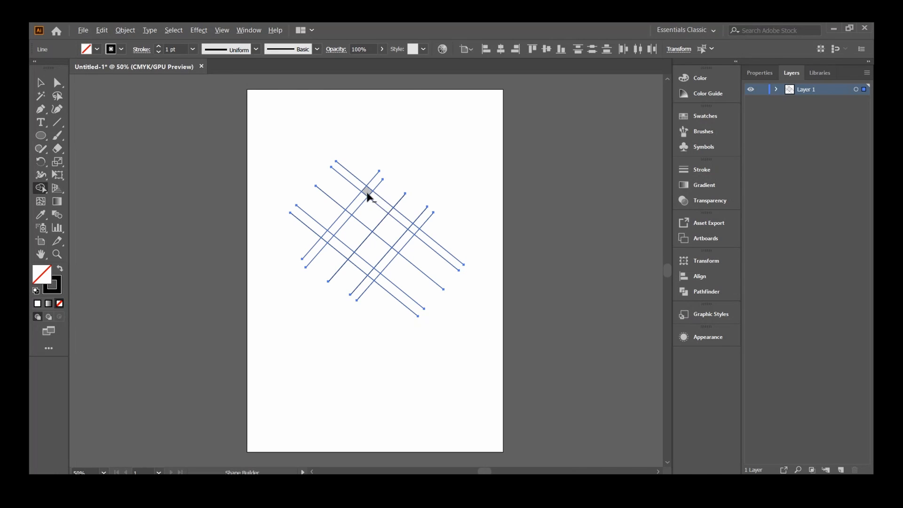
drag(370, 194, 404, 223)
mouse_move(358, 202)
mouse_down()
mouse_move(328, 236)
mouse_move(370, 273)
mouse_move(417, 230)
mouse_up()
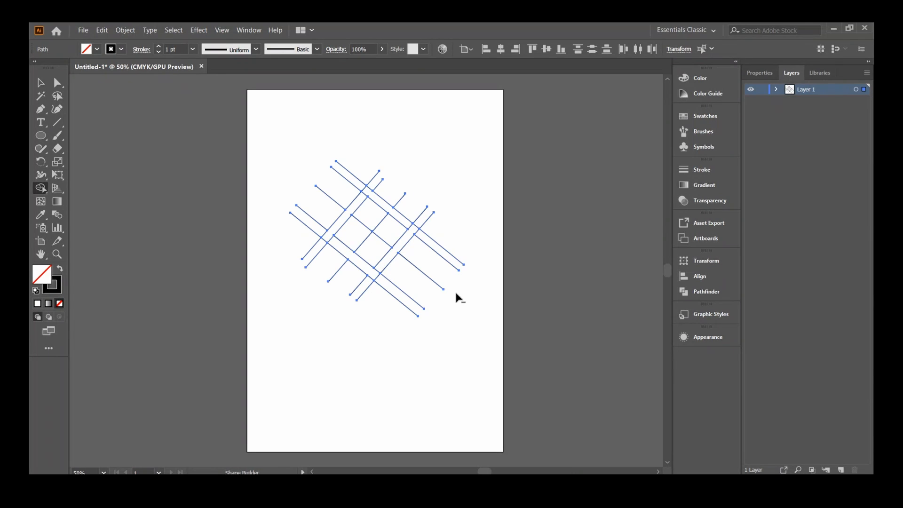
Remove the dividing lines inside the square and the loose line ends outside the frame with Shape Builder, and deselect the frame.
alt+click(370, 230)
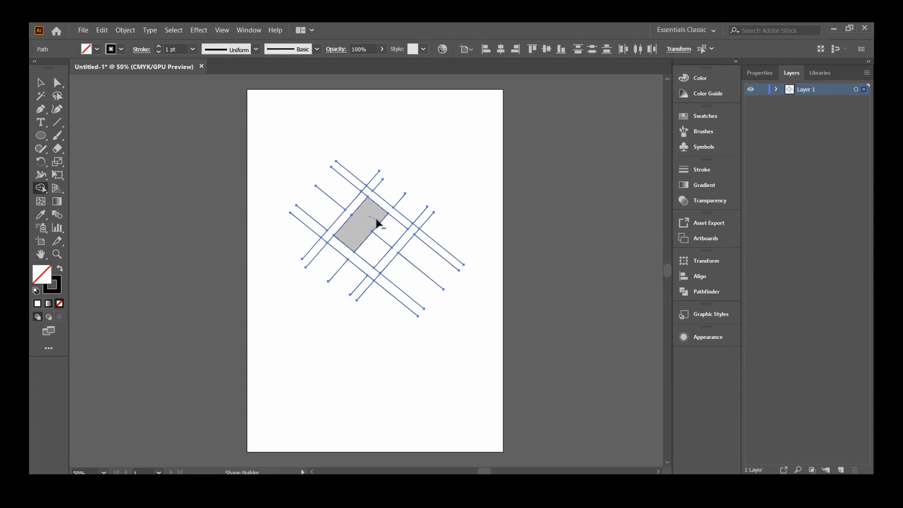
alt+click(376, 225)
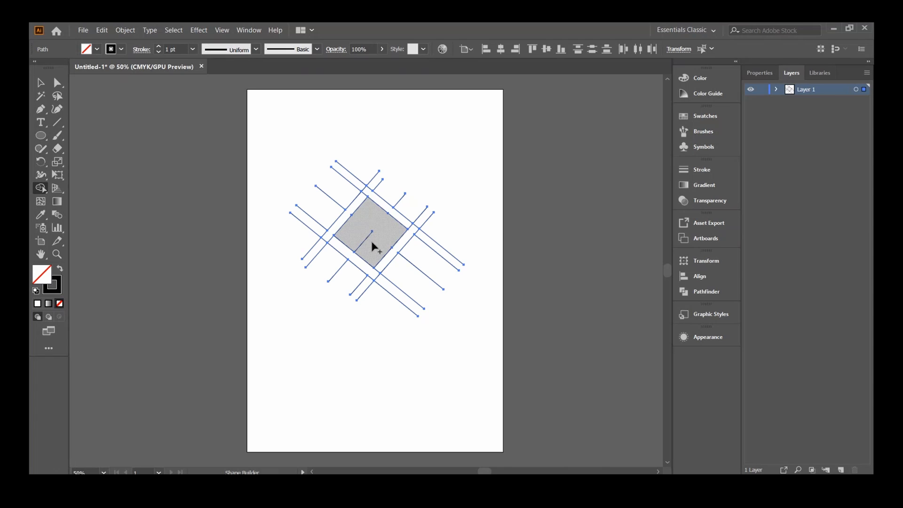
alt+click(400, 199)
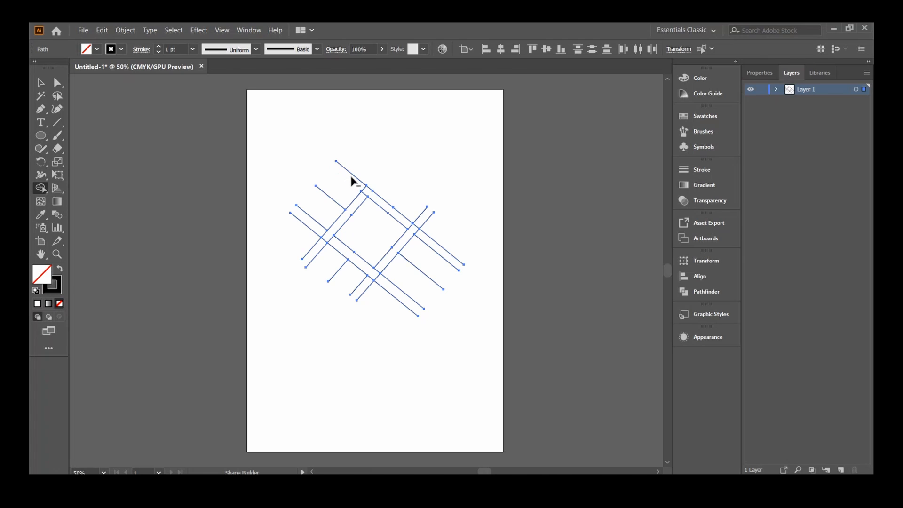
alt+click(314, 233)
alt+click(316, 251)
alt+click(320, 254)
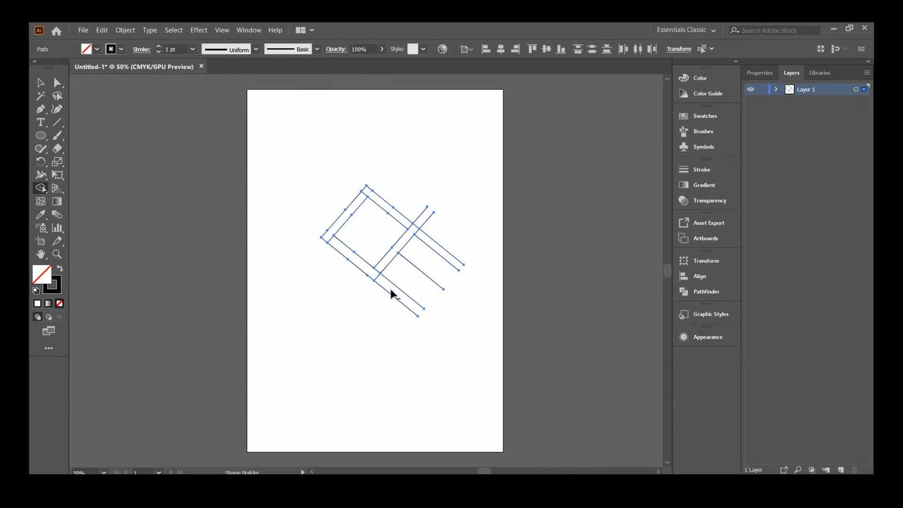
alt+click(418, 268)
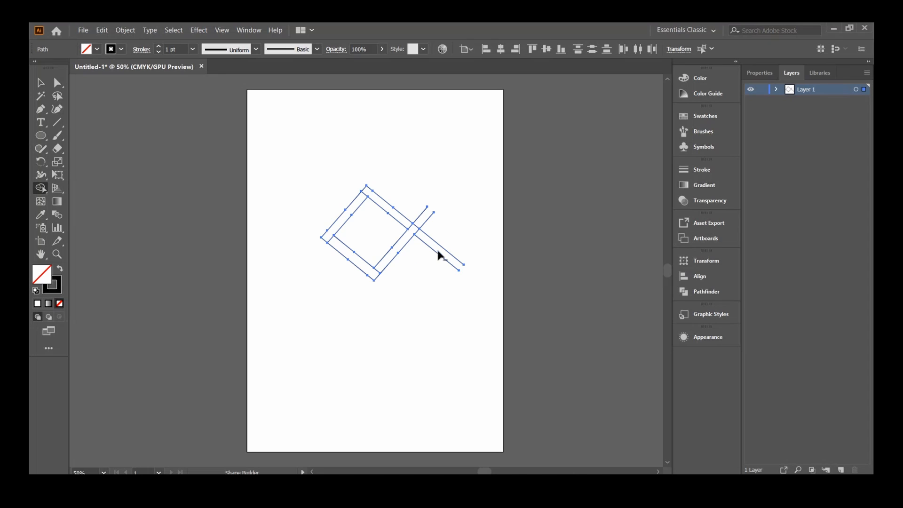
alt+click(423, 217)
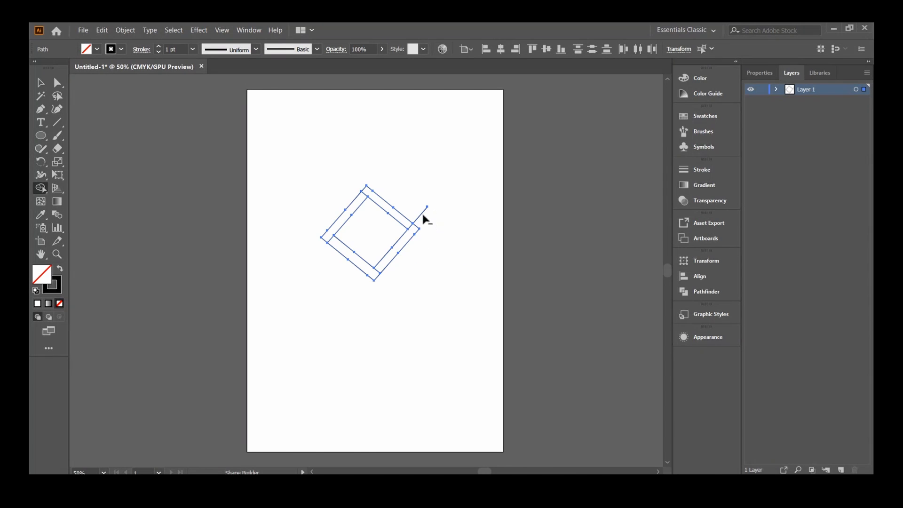
key(v)
click(439, 239)
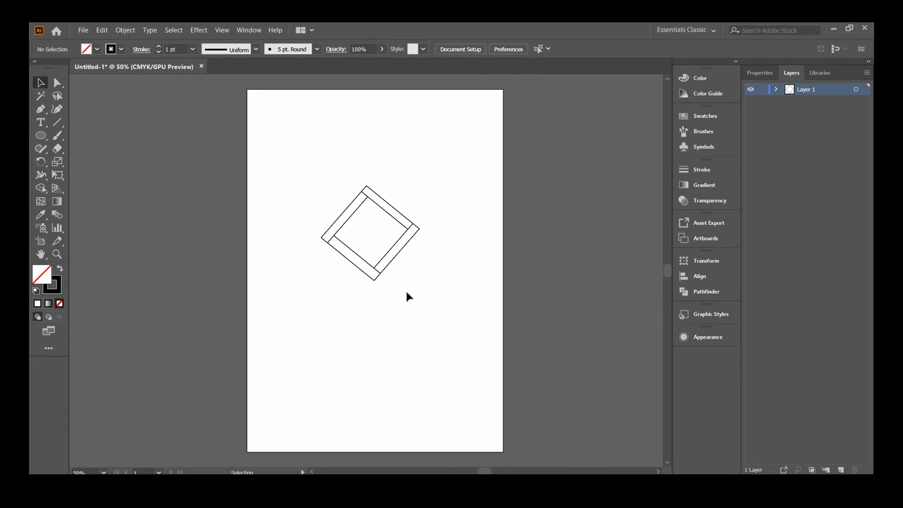
Look through the tool groups for the Live Paint Bucket and its related tools.
drag(306, 167, 457, 309)
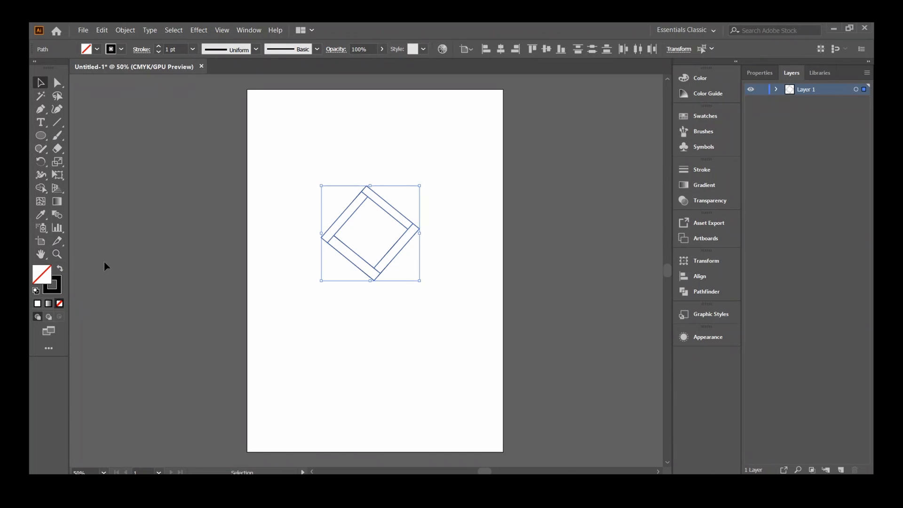
click(44, 177)
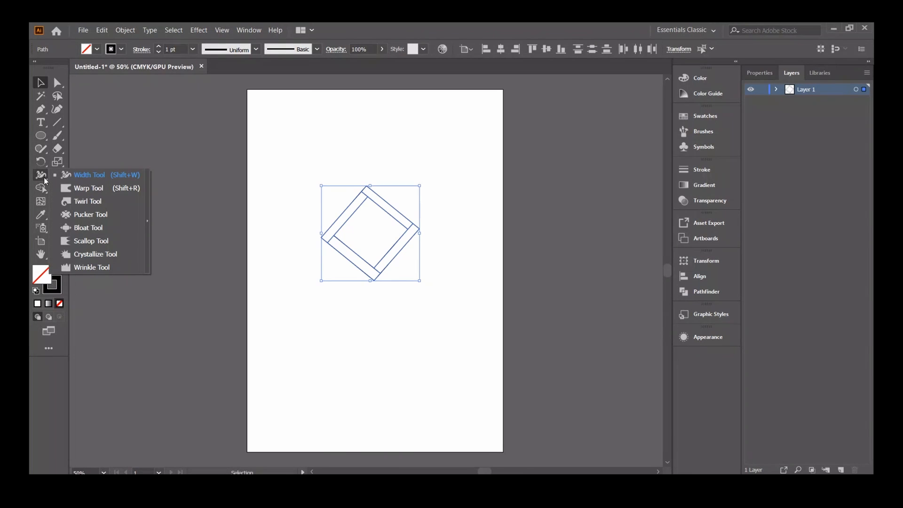
click(115, 350)
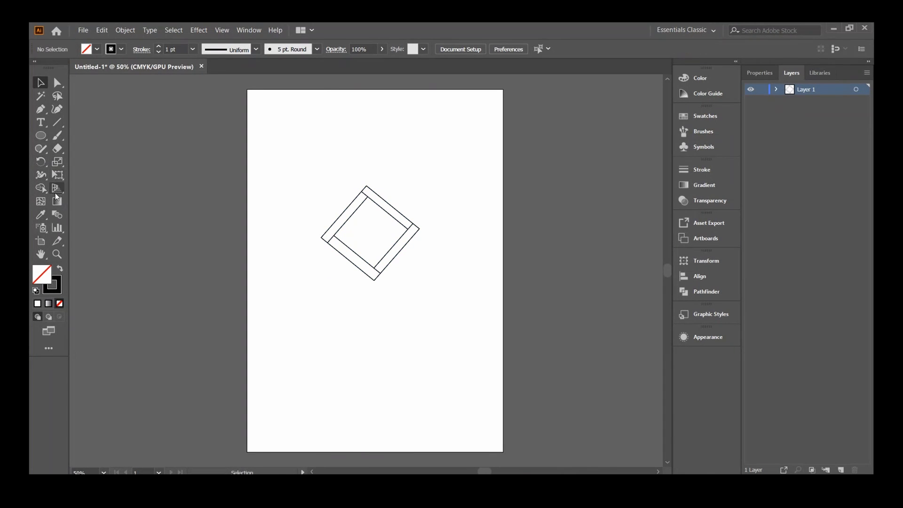
right_click(42, 215)
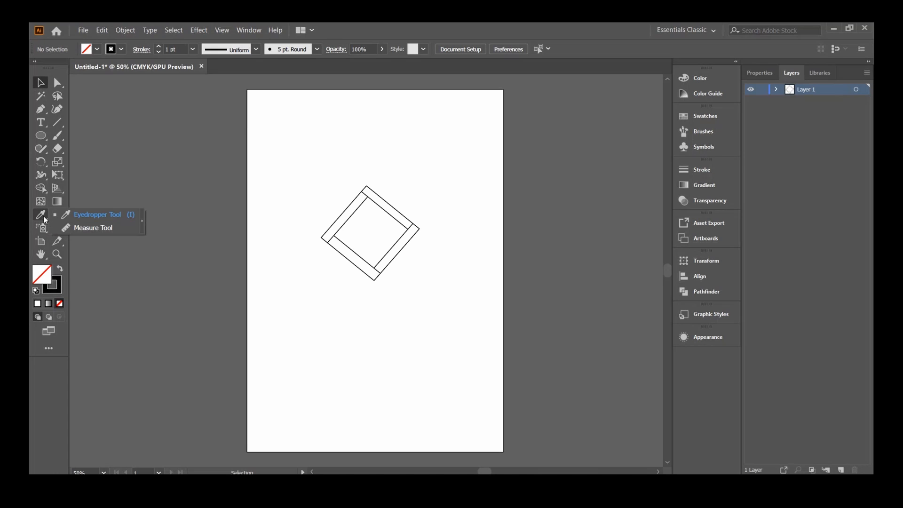
right_click(59, 152)
right_click(40, 152)
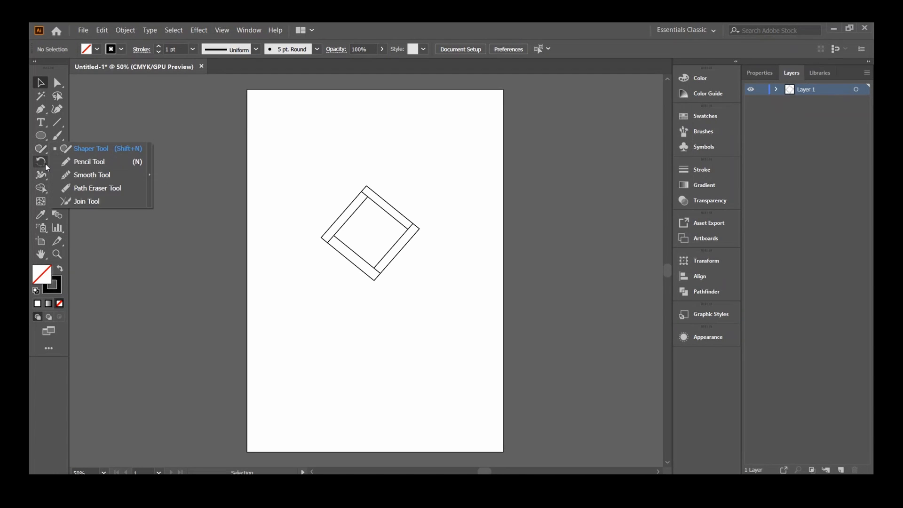
right_click(45, 164)
right_click(42, 179)
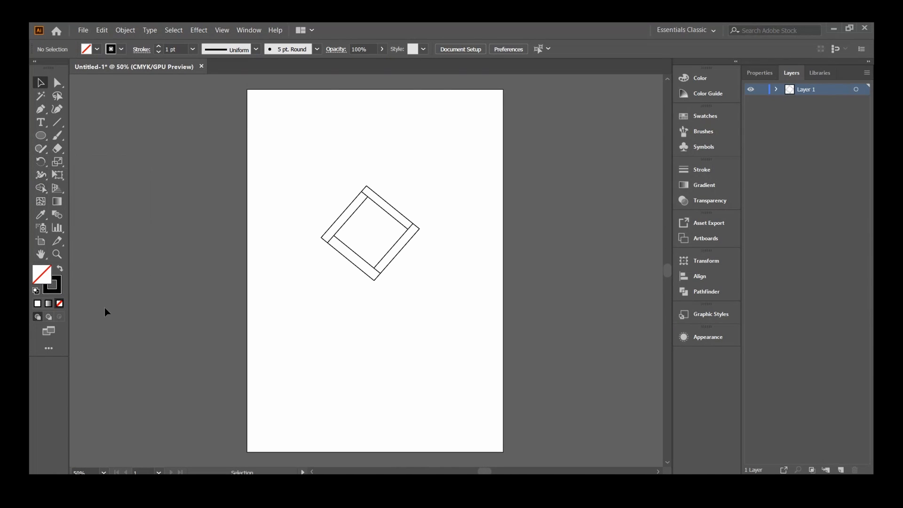
right_click(59, 176)
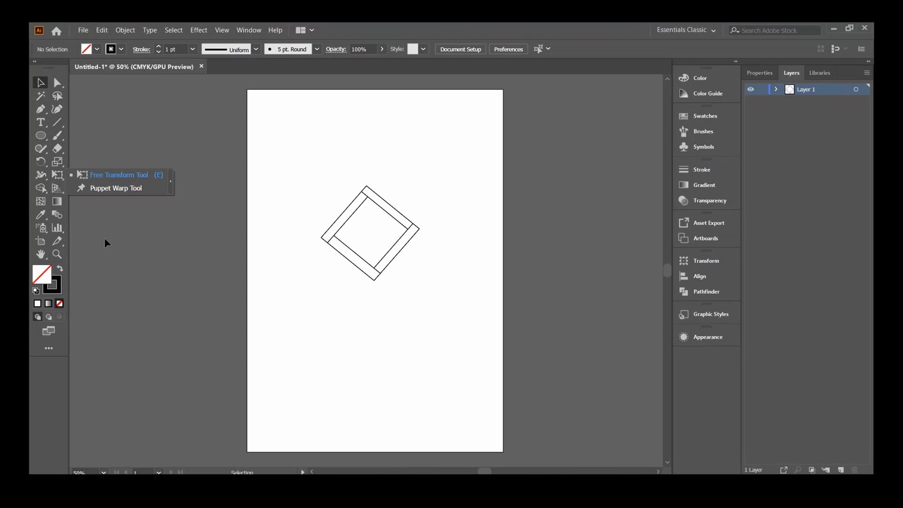
right_click(61, 217)
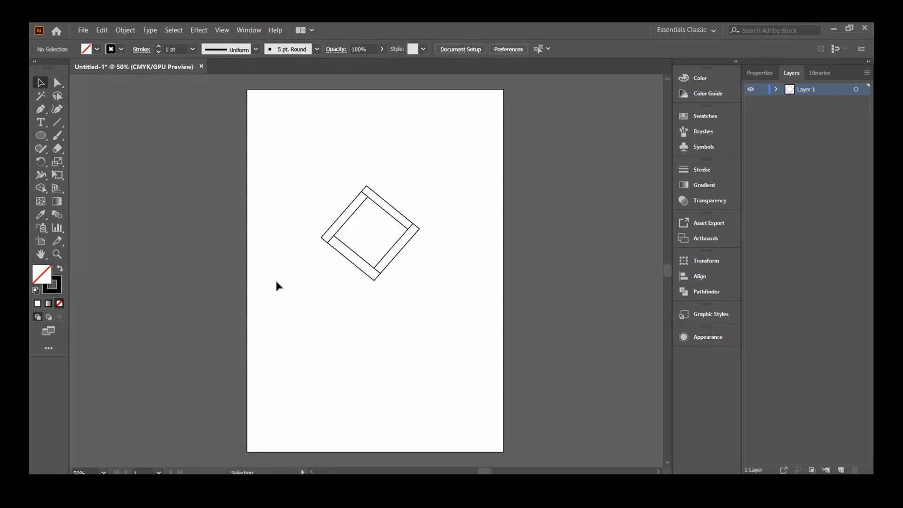
key(k)
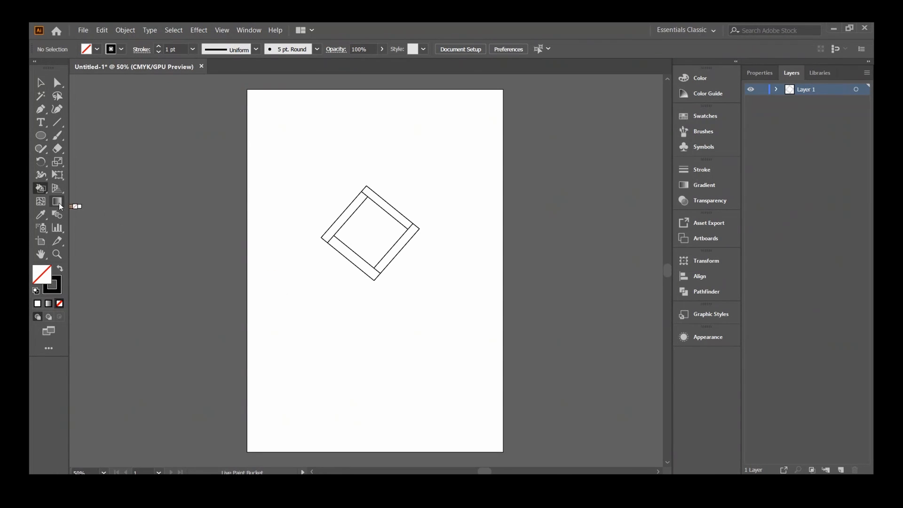
right_click(41, 190)
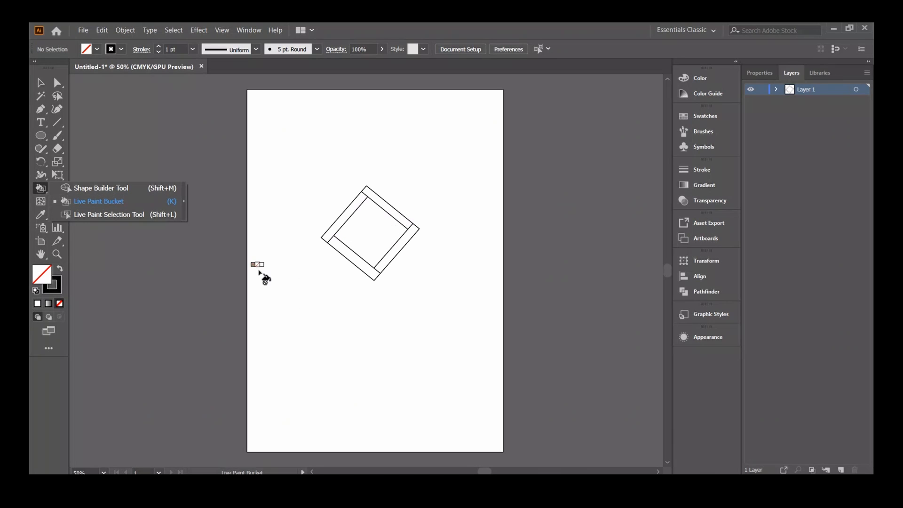
click(316, 252)
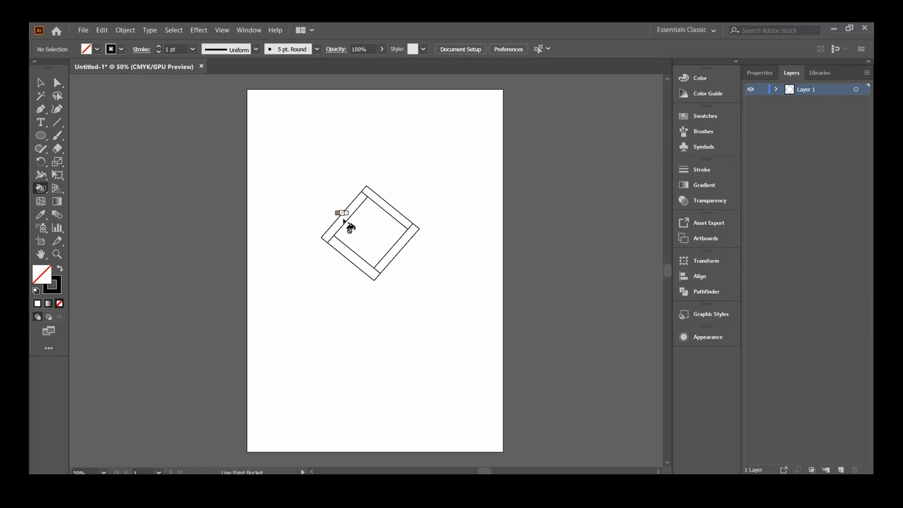
Select the whole square frame and convert it into a Live Paint group with the Live Paint Bucket.
key(v)
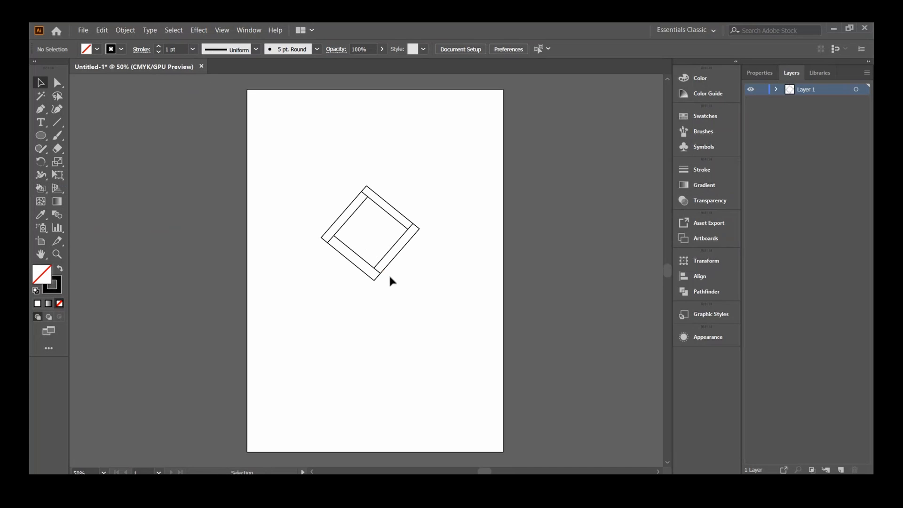
drag(303, 161, 452, 302)
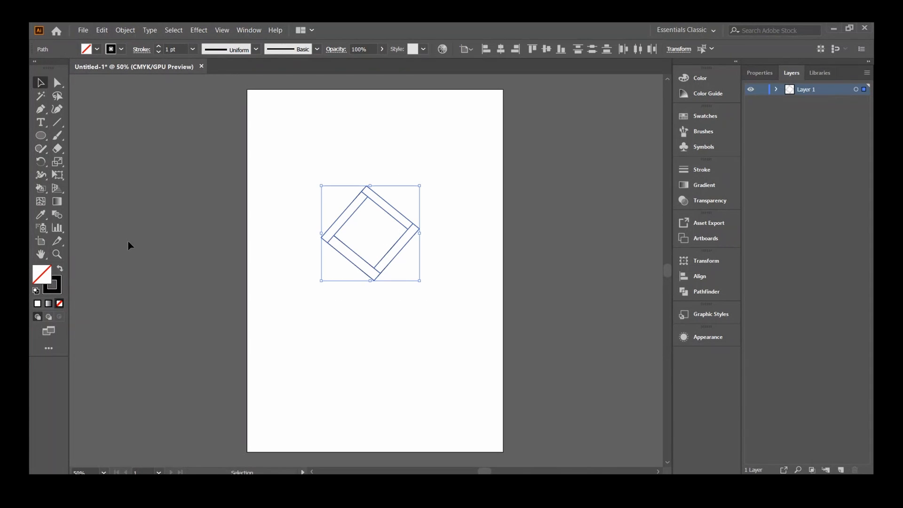
key(k)
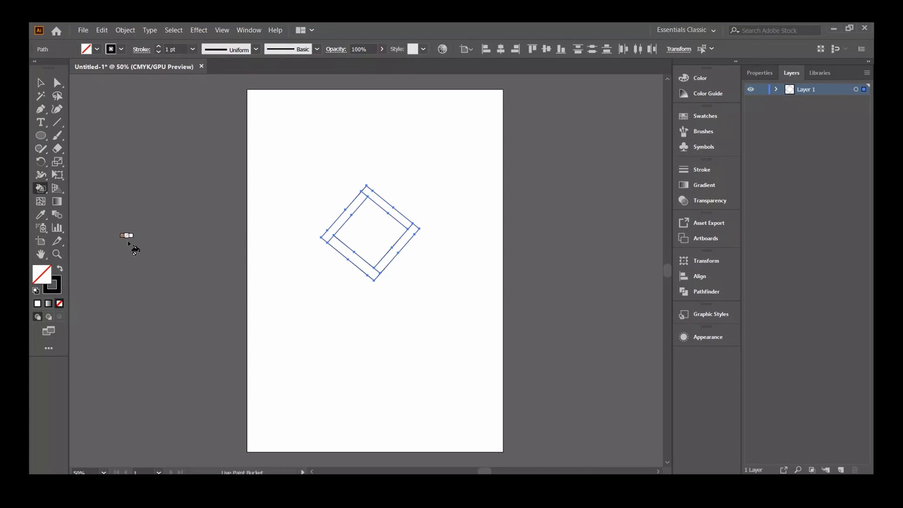
click(369, 257)
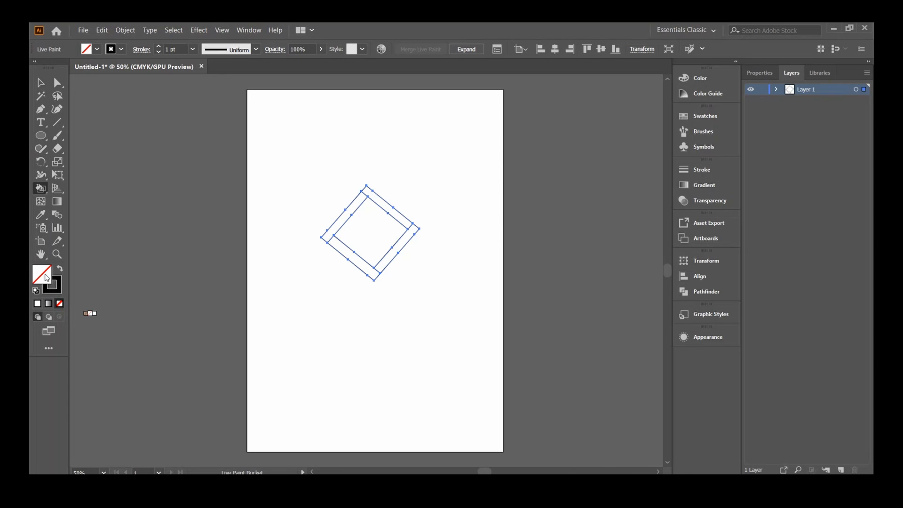
Fill the frame's lower-right bar with violet-blue (C 79.22, M 74.9) and its upper-right bar with light blue (C 56.08).
click(701, 94)
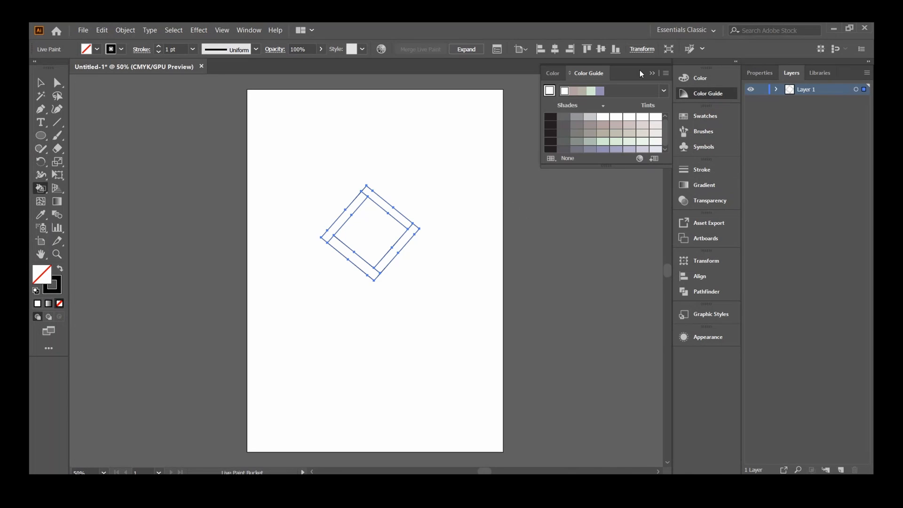
click(553, 73)
click(628, 157)
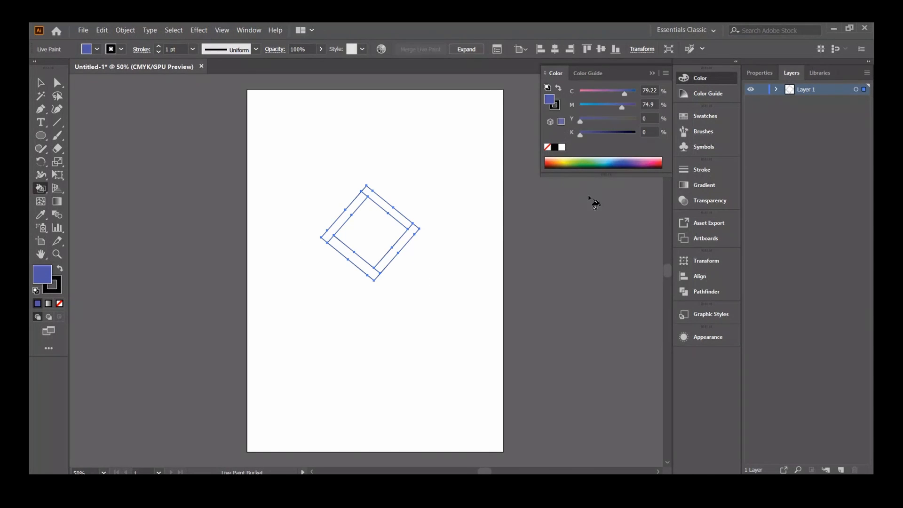
click(402, 245)
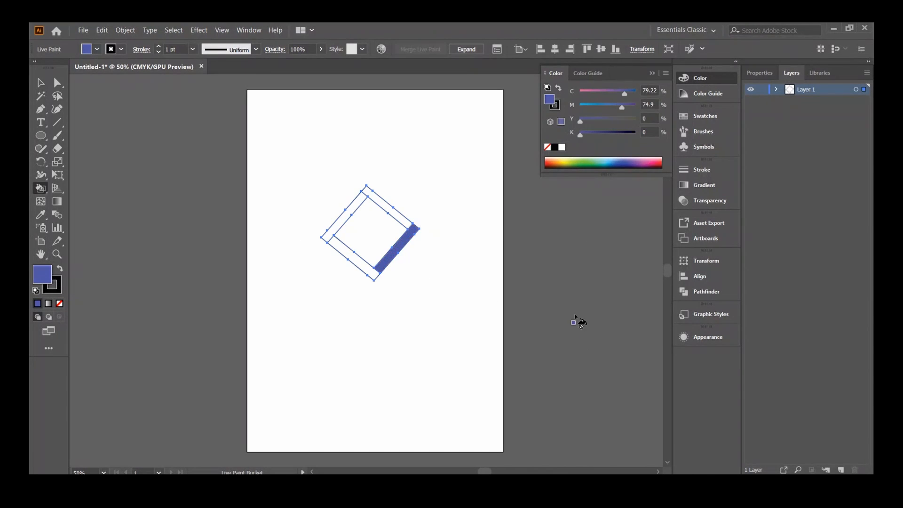
click(611, 158)
click(389, 207)
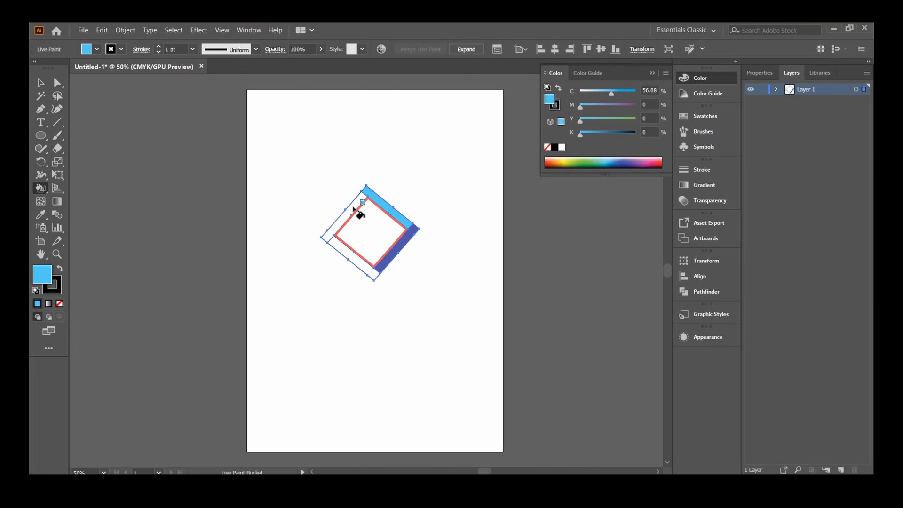
Fill the frame's lower-left bar with pink (C 29.02, M 67.06) and its upper-left bar with pale teal (C 36.47, Y 20.39).
click(638, 160)
click(365, 262)
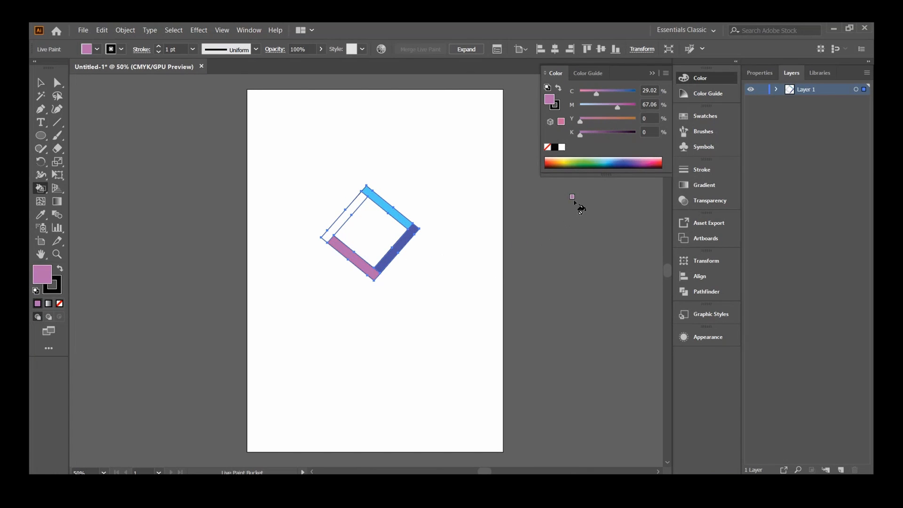
click(601, 159)
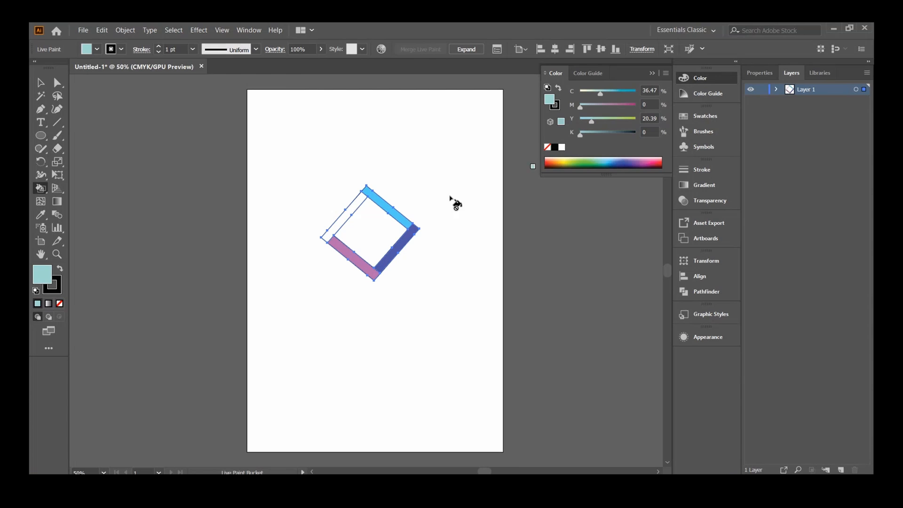
click(350, 210)
key(v)
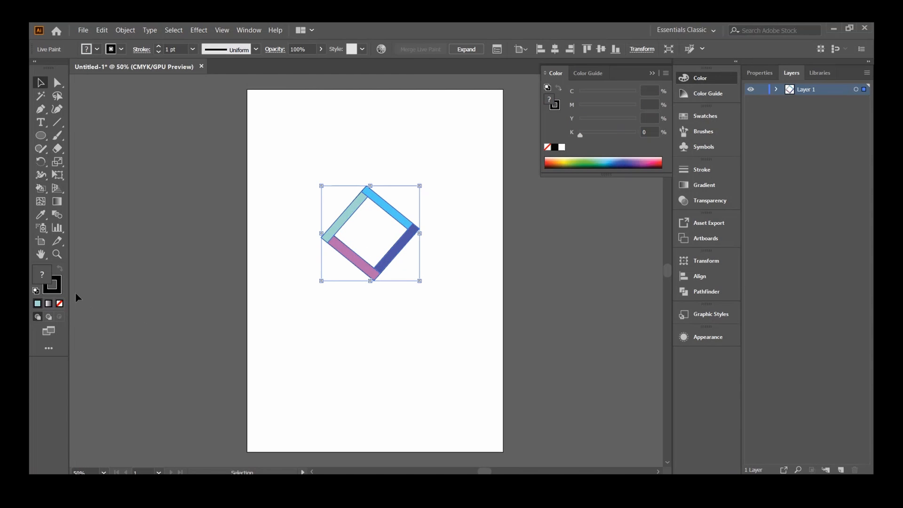
Remove the stroke from the four-coloured Live Paint frame and deselect it.
click(59, 292)
click(61, 302)
click(488, 362)
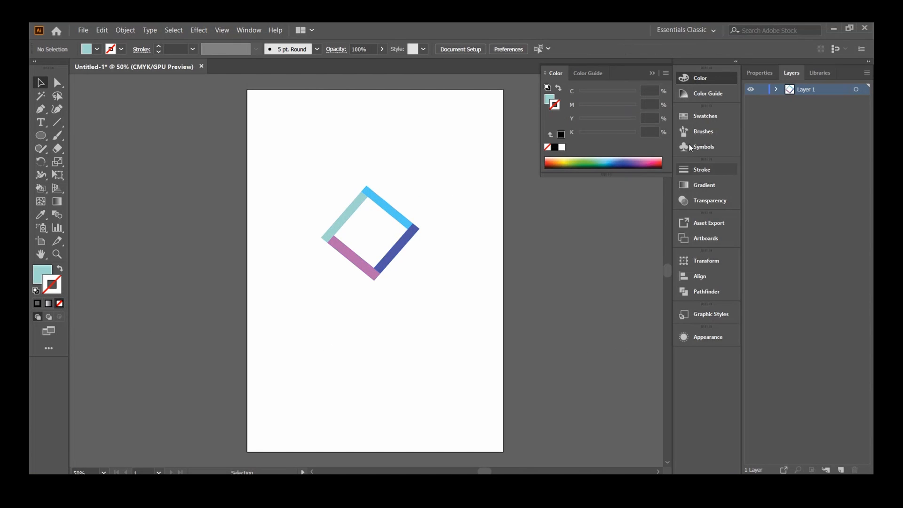
click(654, 72)
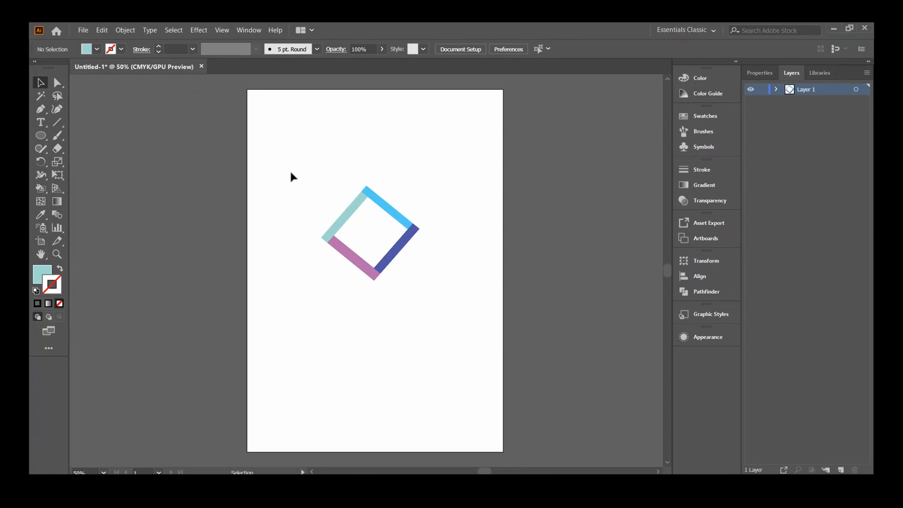
Delete the coloured frame, and set the stroke to black and the fill to none for new artwork.
drag(294, 174, 562, 326)
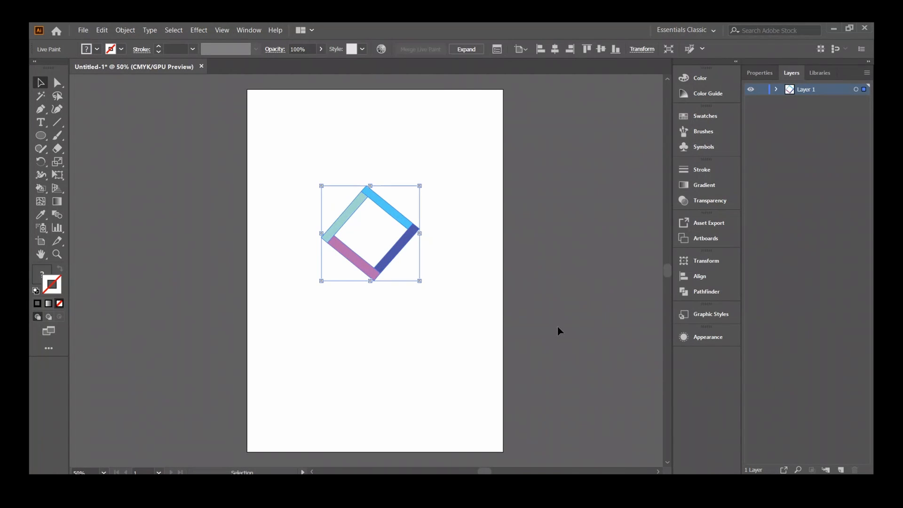
key(Delete)
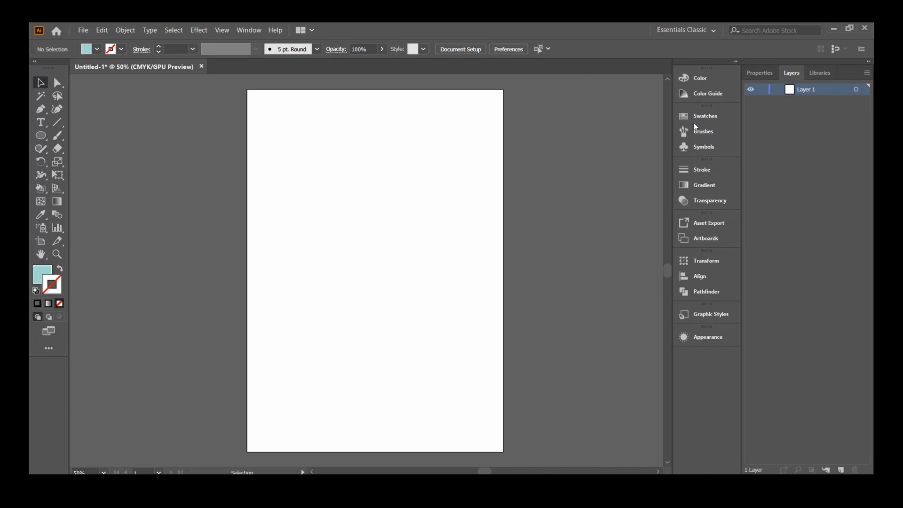
click(708, 79)
click(554, 147)
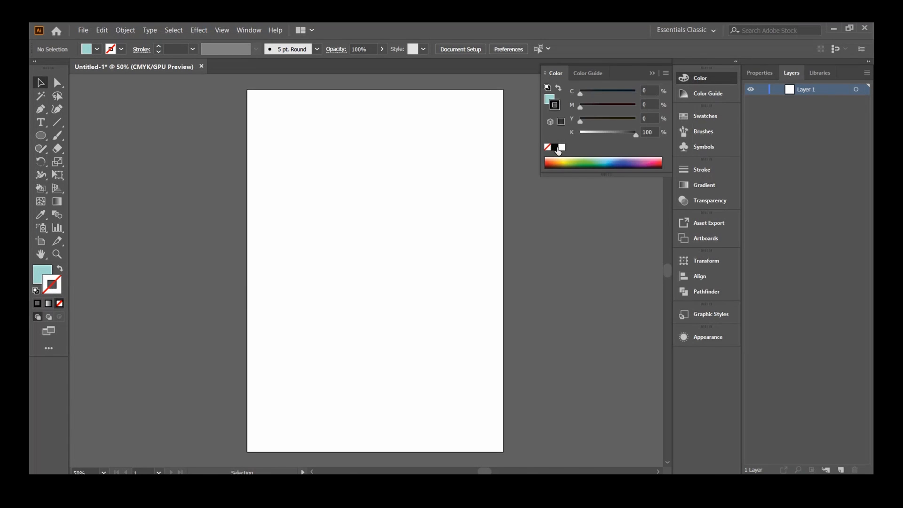
click(549, 100)
click(547, 147)
click(648, 72)
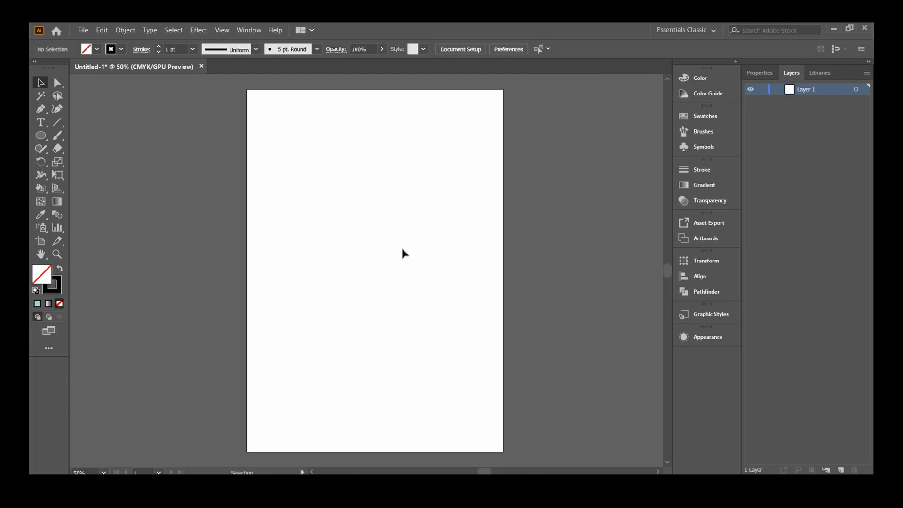
Draw a closed, zigzagging eight-point path of straight segments with the Pen tool across the artboard's upper half.
click(42, 109)
click(292, 147)
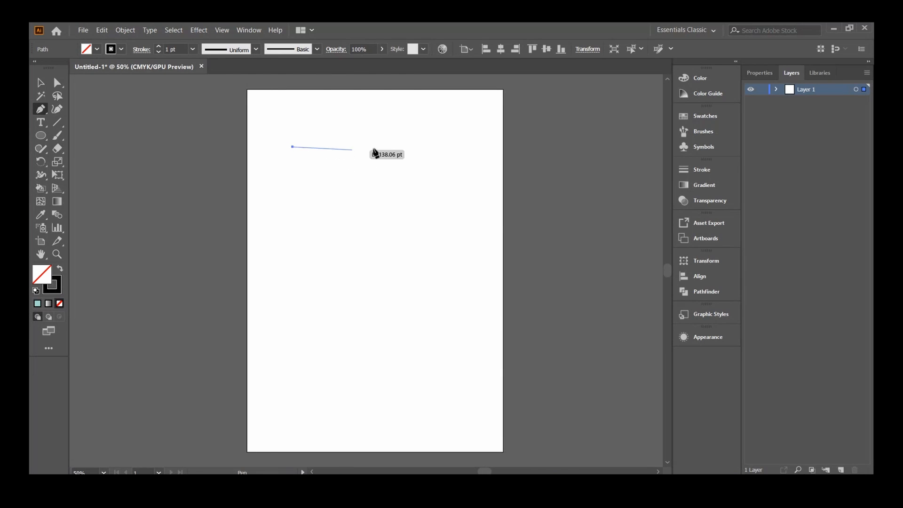
click(362, 117)
click(397, 155)
click(372, 189)
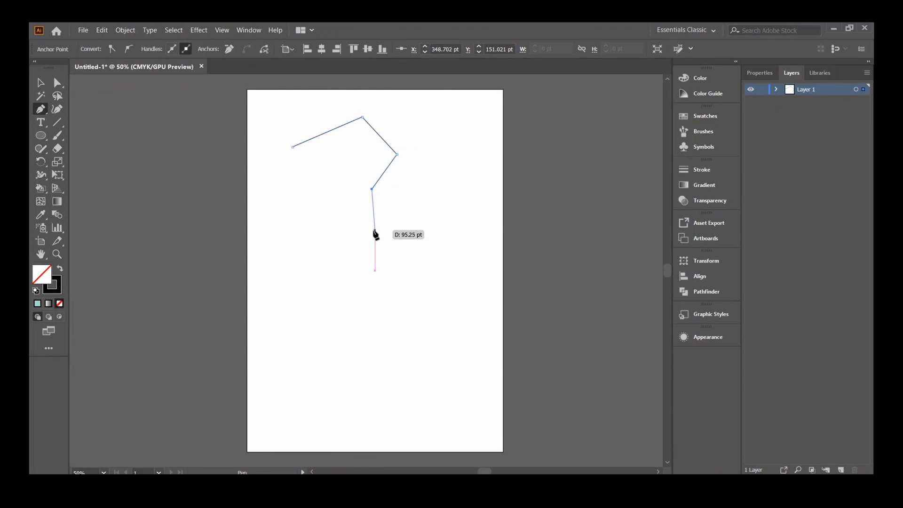
click(375, 230)
click(401, 248)
click(442, 219)
click(469, 171)
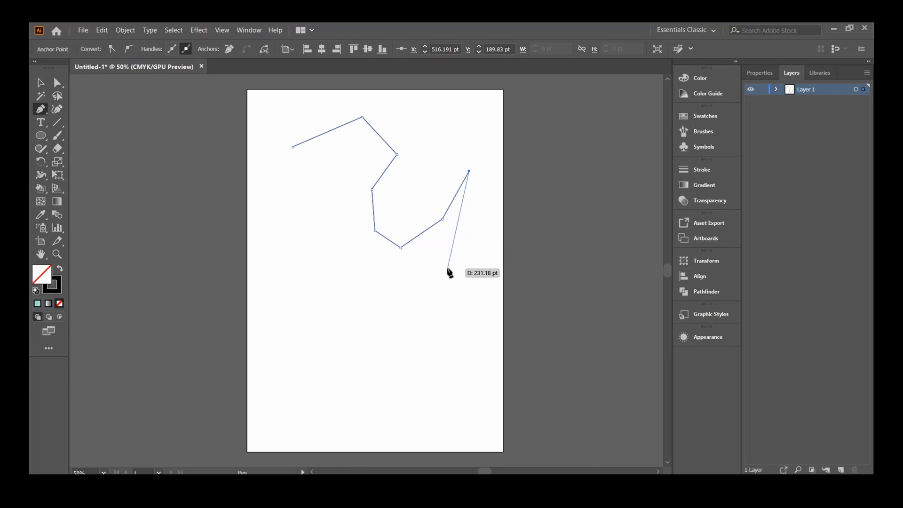
click(293, 147)
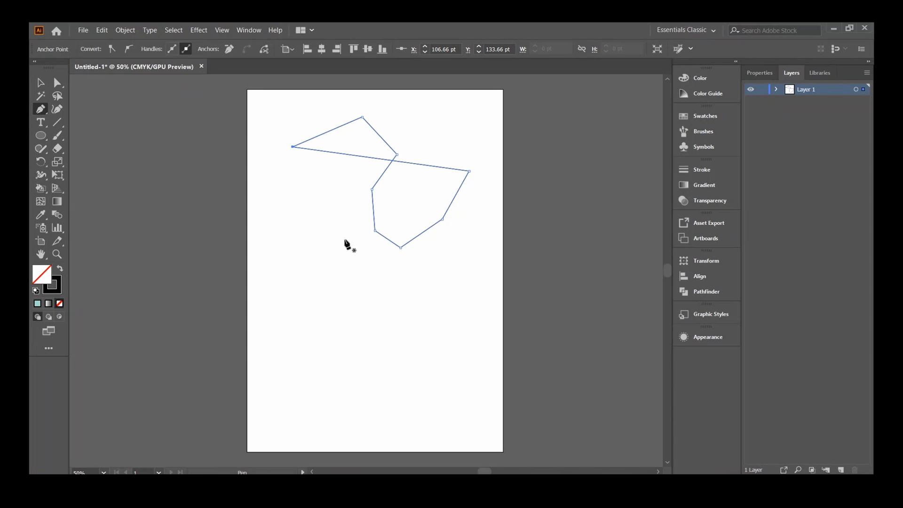
Delete the closed zigzag path from the artboard.
key(v)
key(Delete)
key(Delete)
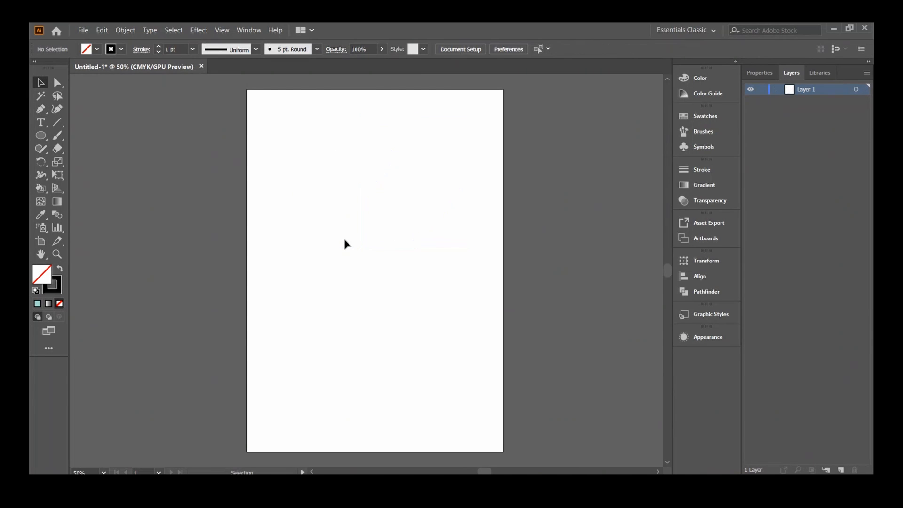
Draw a closed four-sided diamond with the Pen tool on the artboard's upper half and delete it.
key(p)
click(280, 174)
click(375, 137)
click(446, 191)
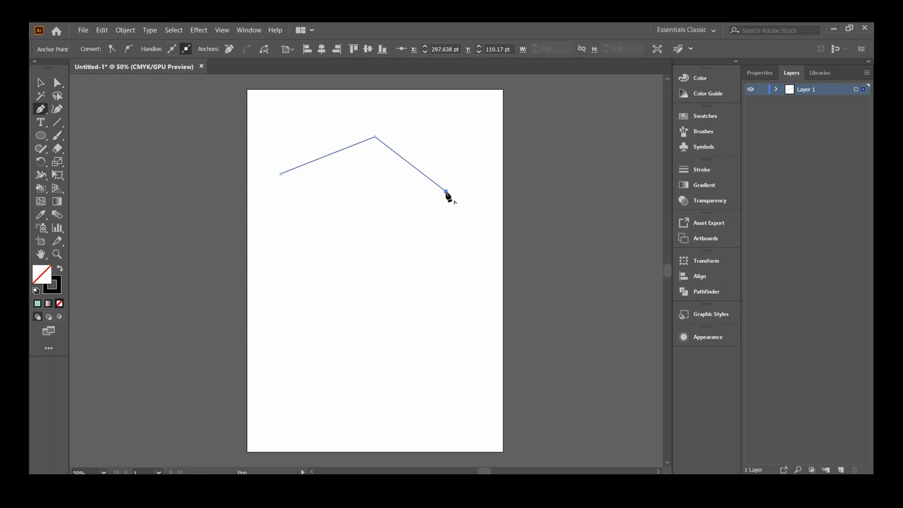
click(366, 244)
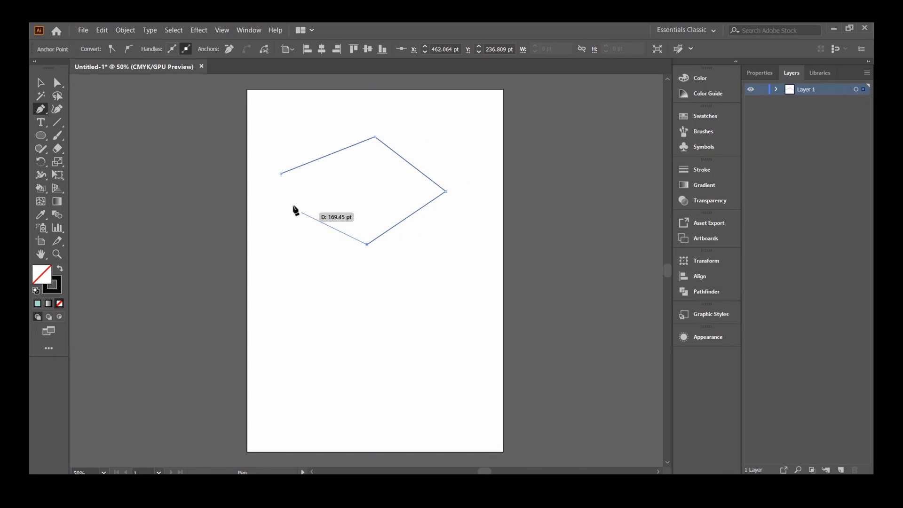
click(281, 174)
key(Delete)
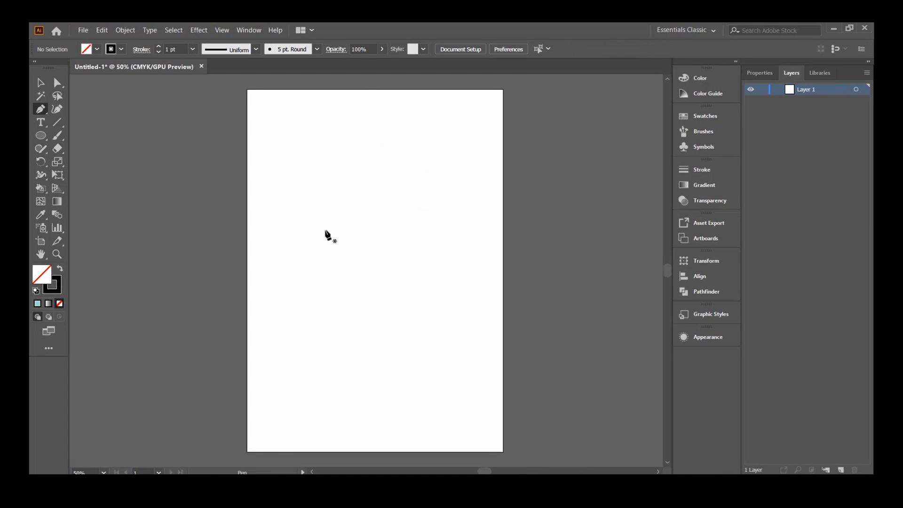
click(294, 176)
click(396, 149)
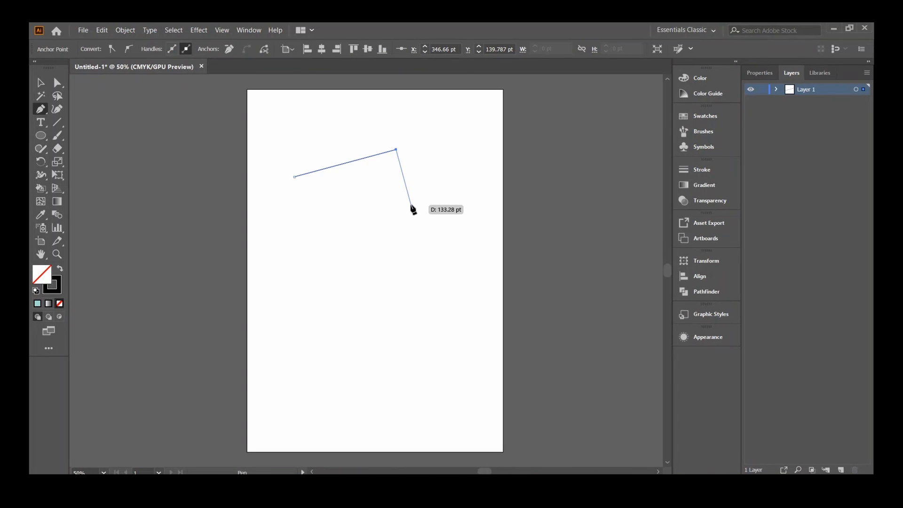
key(ctrl+z)
key(ctrl+z)
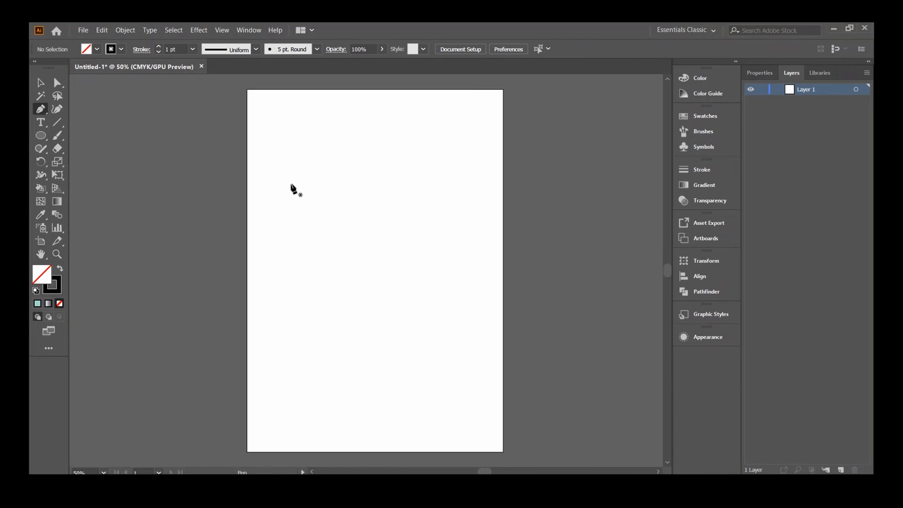
Draw a closed rounded shape from four curved Pen tool points in the artboard's upper-left area.
drag(291, 184, 282, 218)
drag(328, 200, 268, 206)
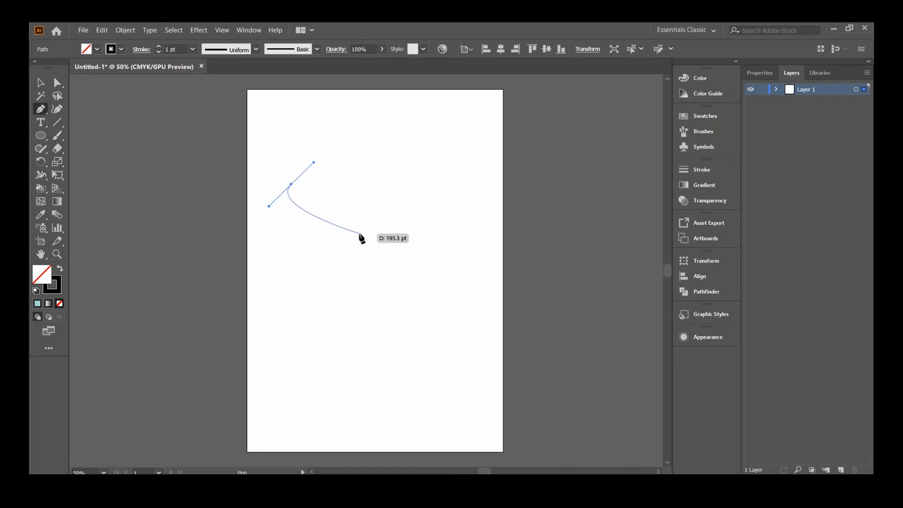
drag(355, 239, 398, 223)
drag(388, 154, 374, 118)
drag(305, 131, 263, 155)
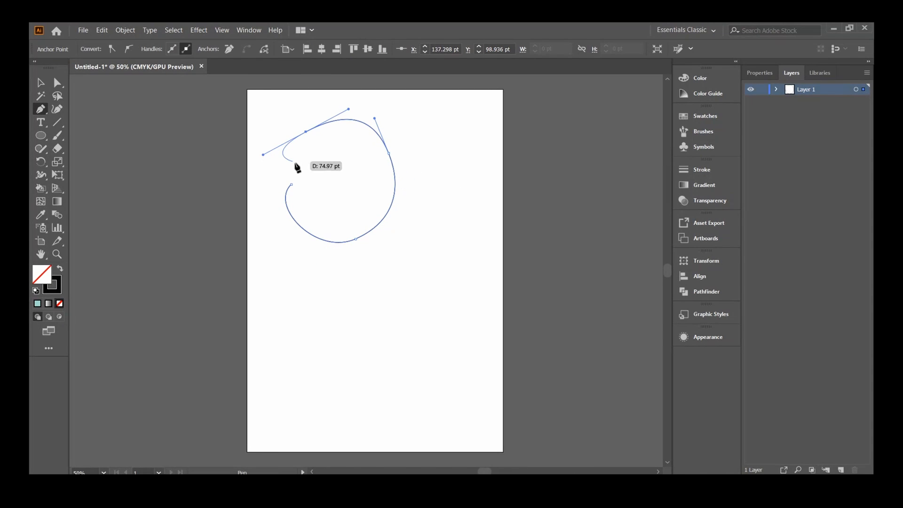
drag(292, 182, 298, 188)
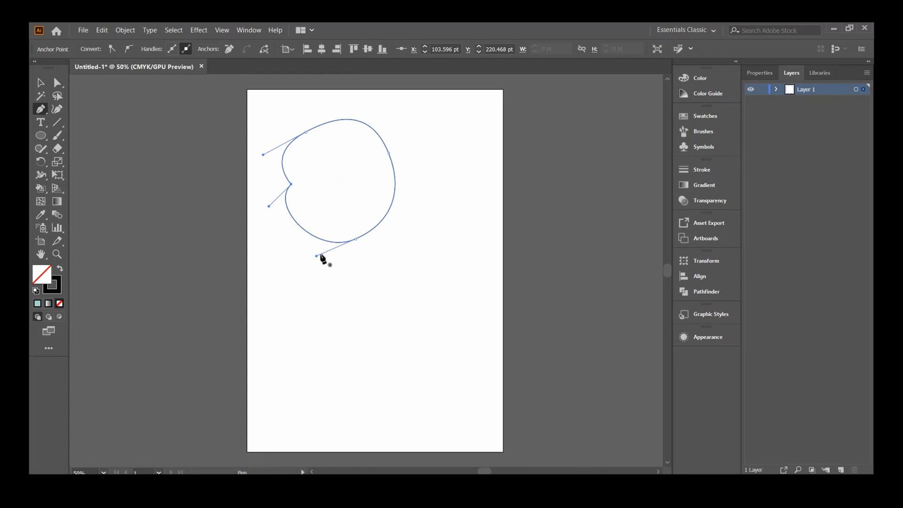
Smooth the notched left side and underside of the rounded shape by adjusting its anchor handles with Direct Selection.
key(v)
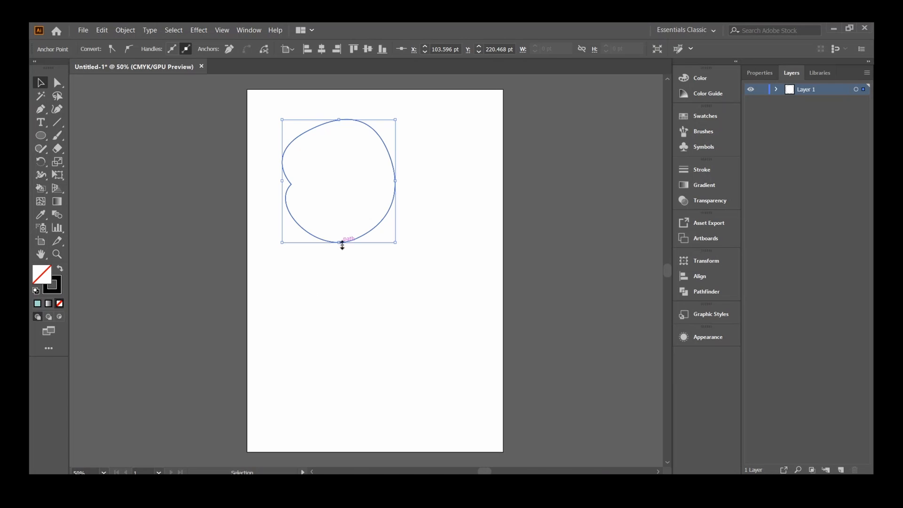
key(a)
mouse_move(318, 252)
mouse_down()
mouse_move(362, 275)
mouse_move(357, 245)
mouse_move(320, 244)
mouse_up()
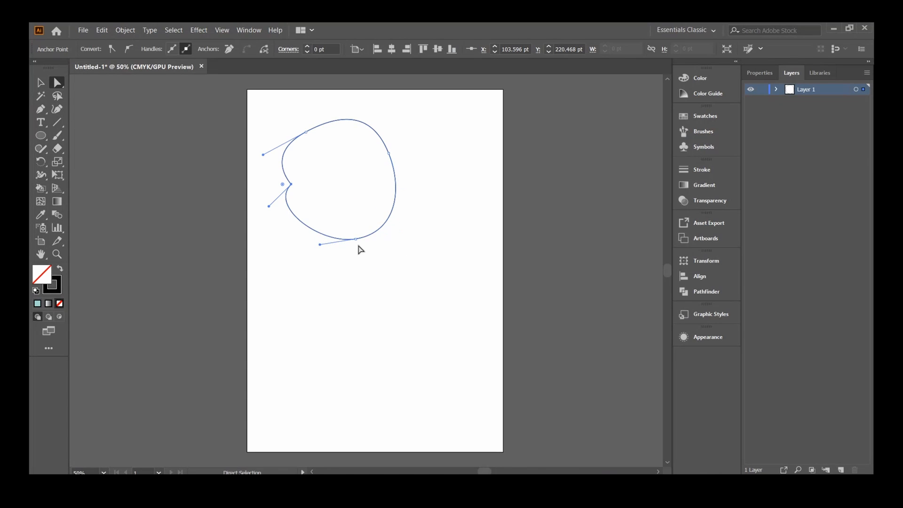
drag(268, 206, 299, 210)
drag(263, 154, 282, 143)
drag(320, 245, 330, 240)
click(423, 216)
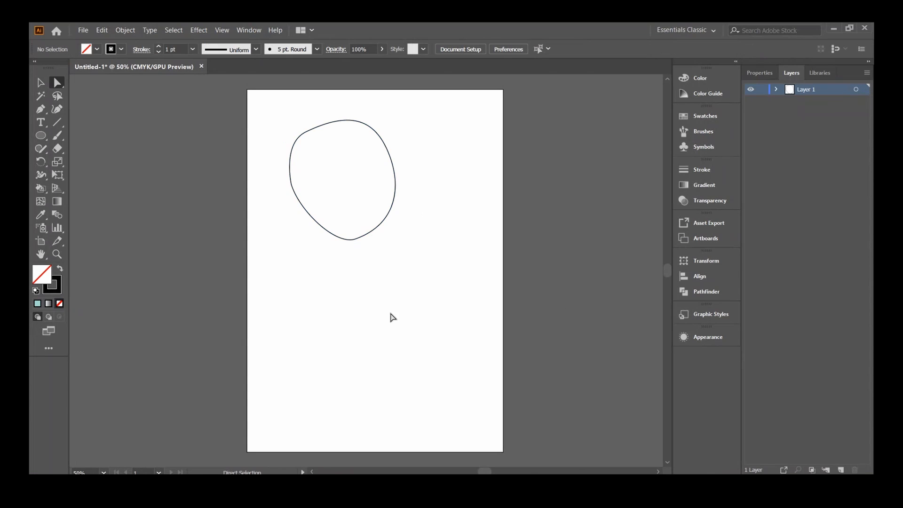
Select the whole rounded shape and delete it from the artboard.
key(v)
click(376, 230)
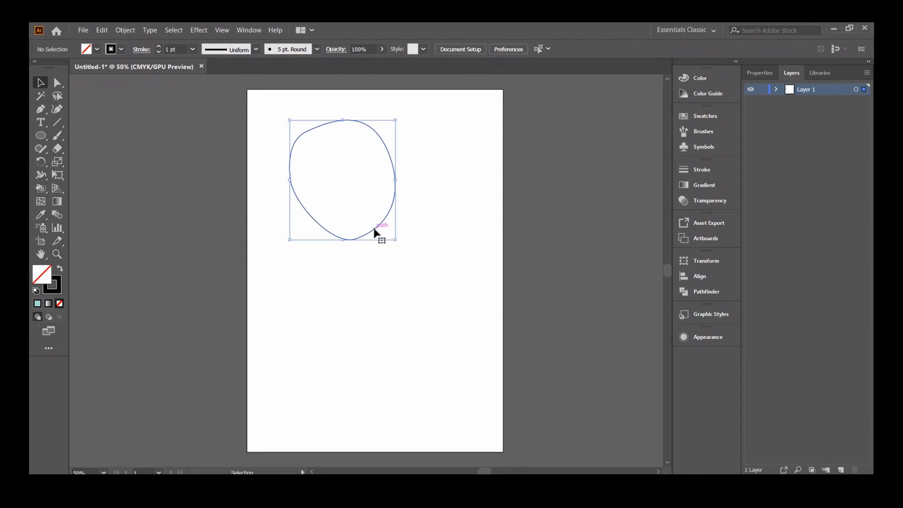
key(Delete)
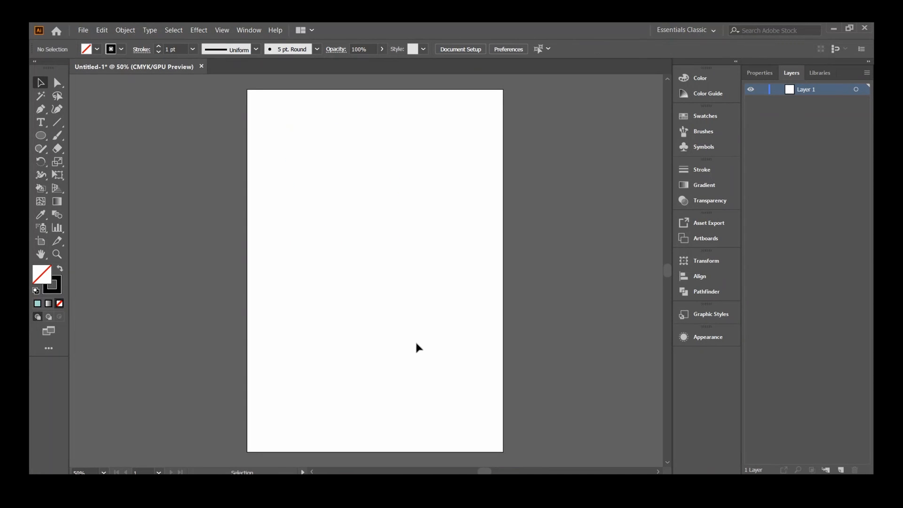
click(40, 109)
key(v)
Switch to Chrome and search Google Images for "tracing paper".
key(alt+Tab)
drag(173, 102, 129, 102)
text(tra)
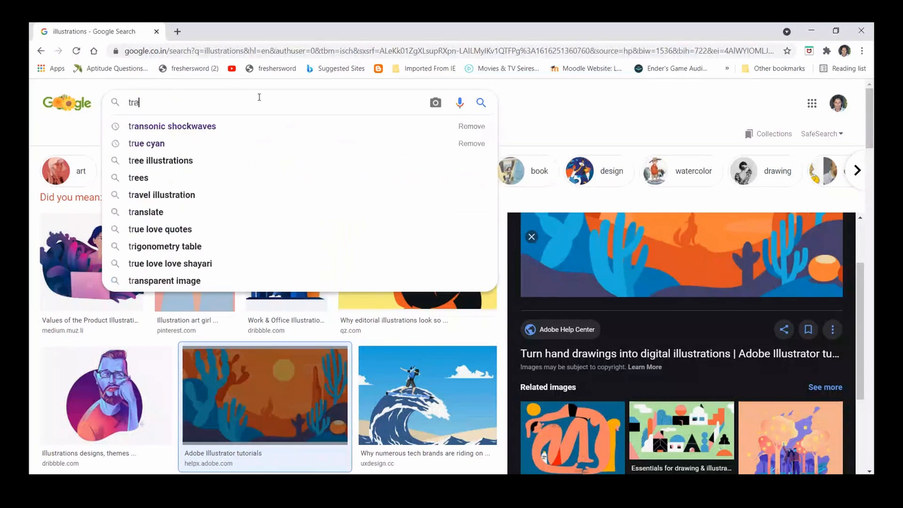
text(cing paper)
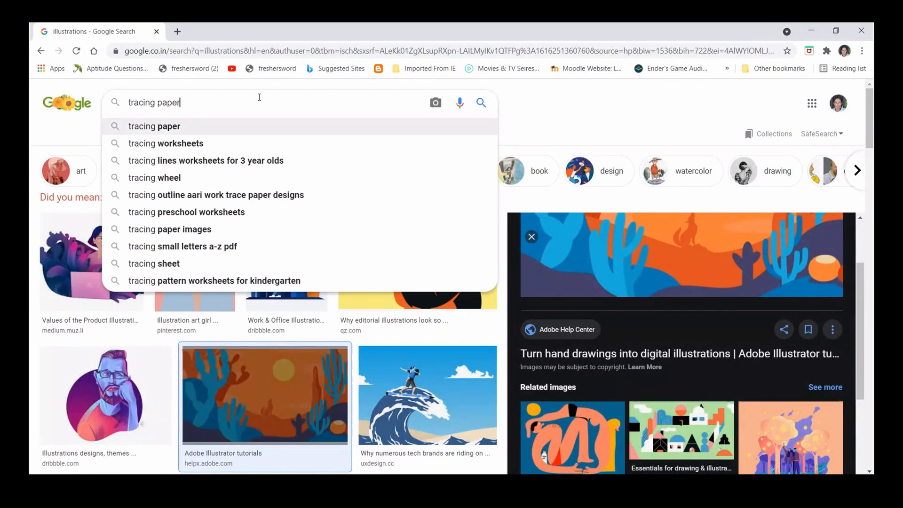
key(Return)
Change the image search to "tracing images".
click(259, 97)
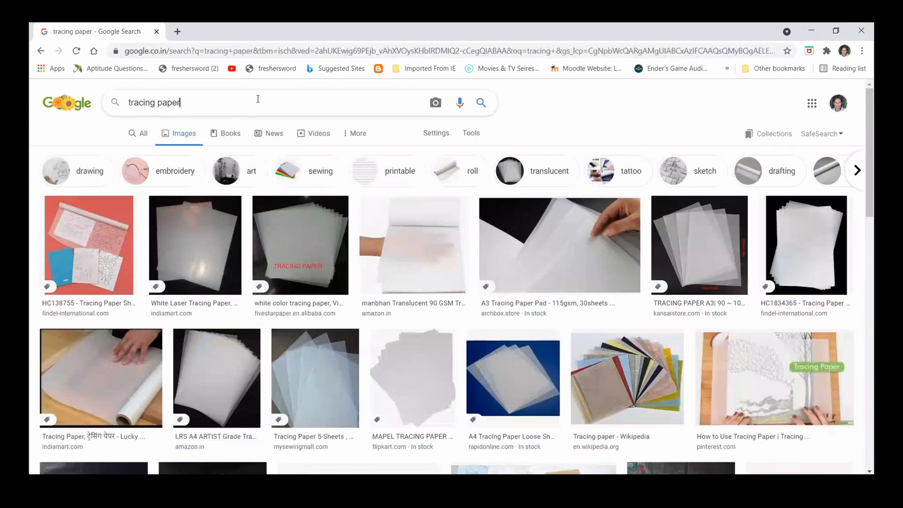
key(BackSpace)
key(BackSpace)
key(BackSpace)
key(BackSpace)
key(BackSpace)
key(BackSpace)
text(images)
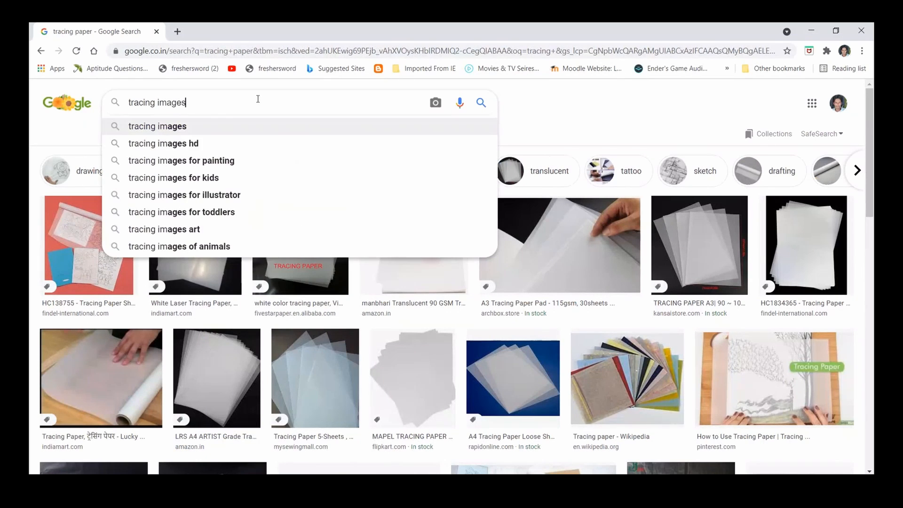
key(Return)
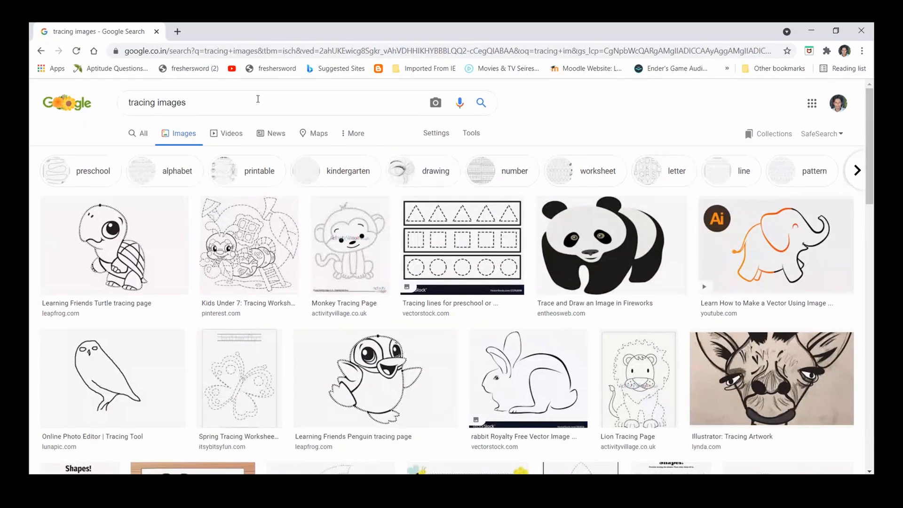
Look through the tracing image results and preview the monkey tracing page and the Illustrator elephant image.
scroll(645, 285, down, 2)
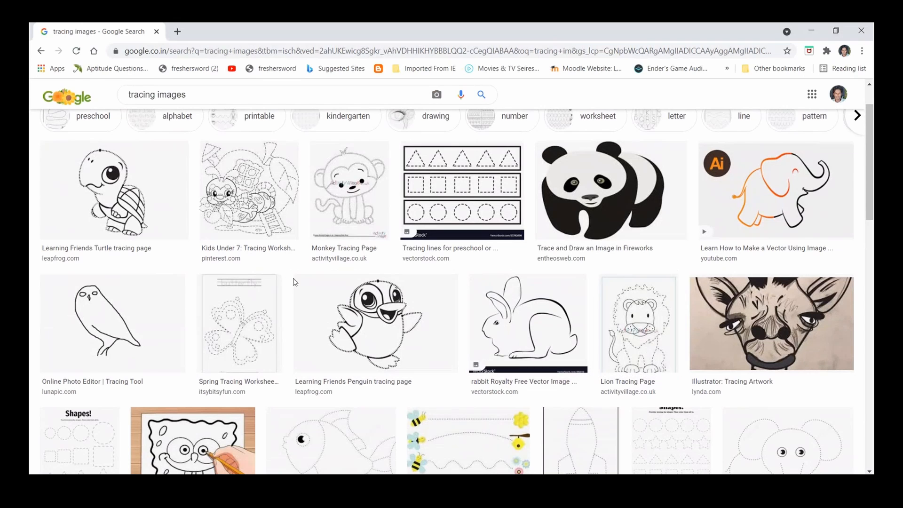
scroll(282, 261, up, 1)
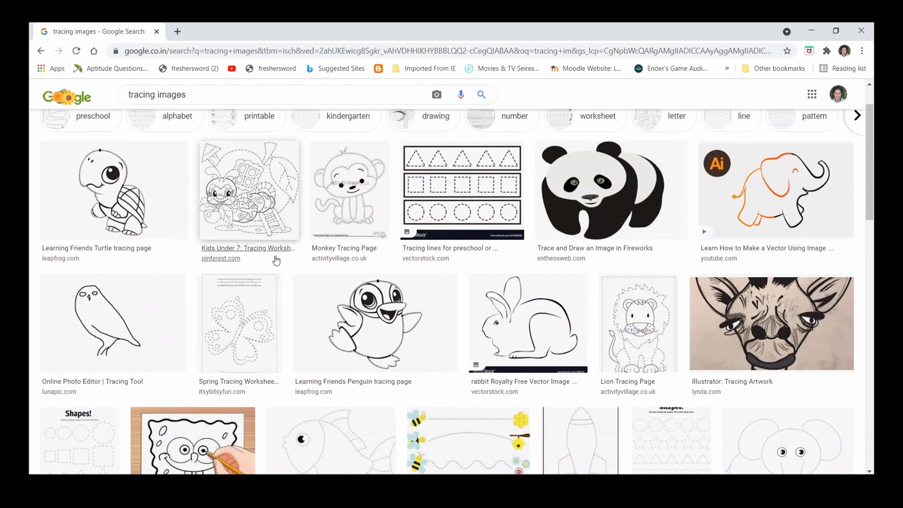
scroll(315, 269, down, 2)
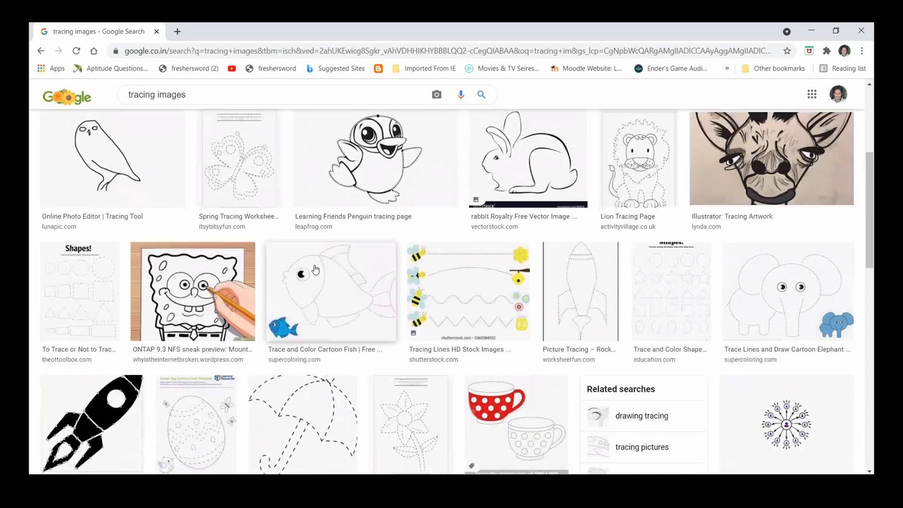
scroll(304, 301, up, 4)
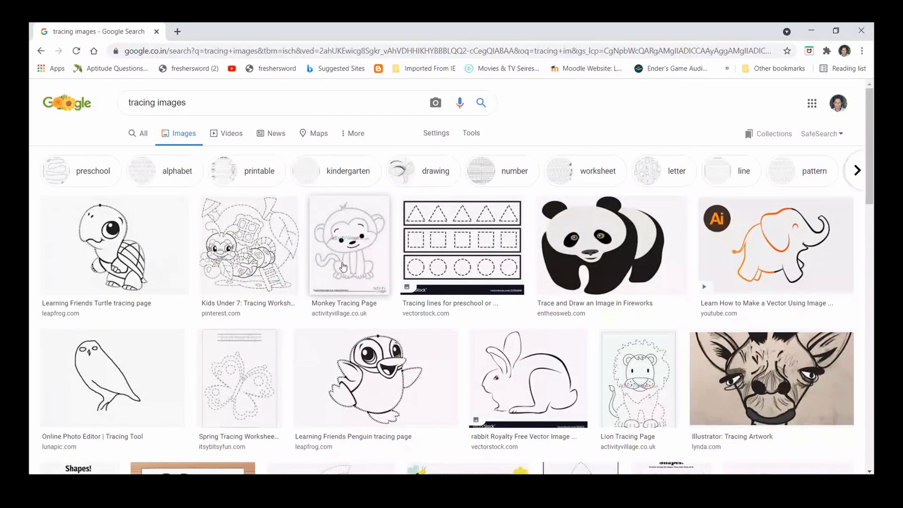
click(349, 247)
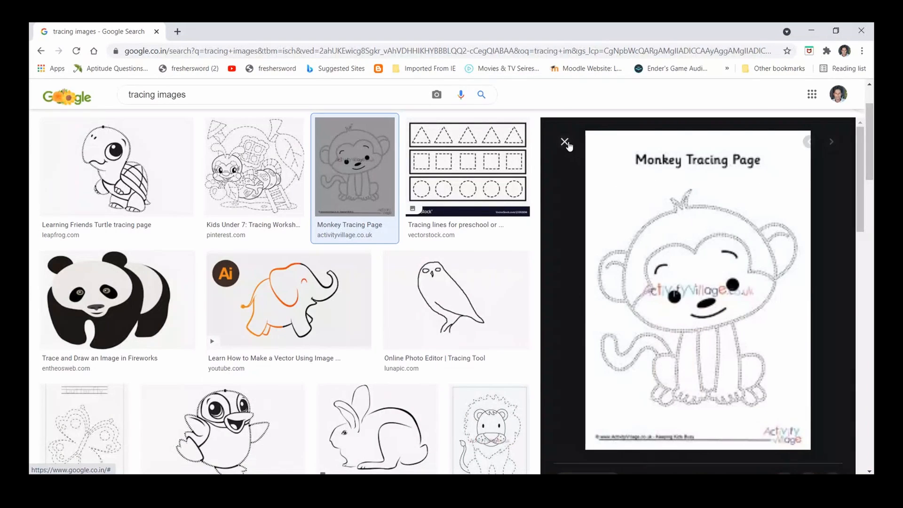
click(564, 141)
scroll(658, 197, down, 2)
scroll(696, 197, up, 2)
click(707, 196)
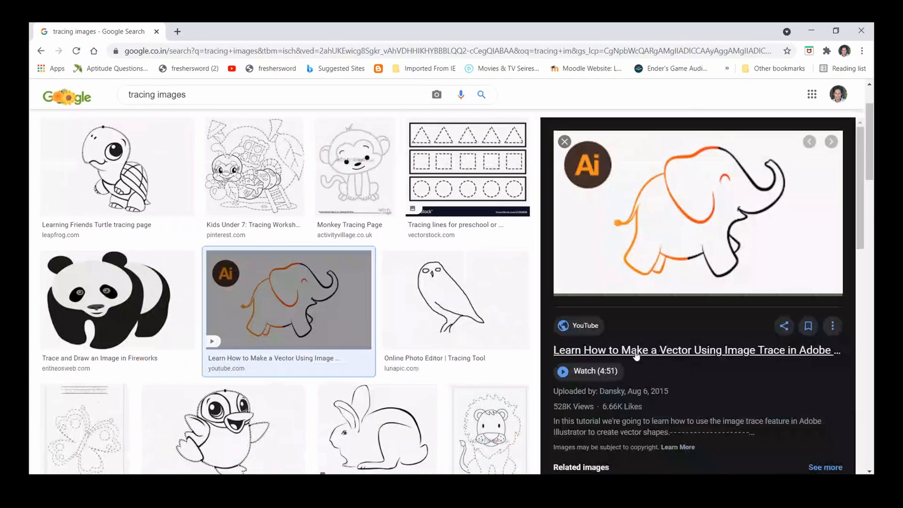
Copy the elephant image, paste it into the Illustrator document and scale it down to fit the upper part of the artboard.
right_click(683, 248)
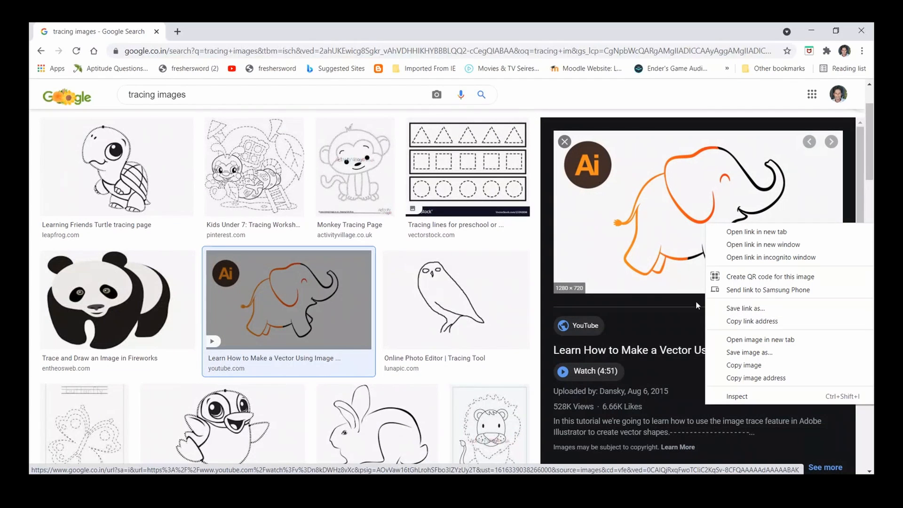
click(743, 365)
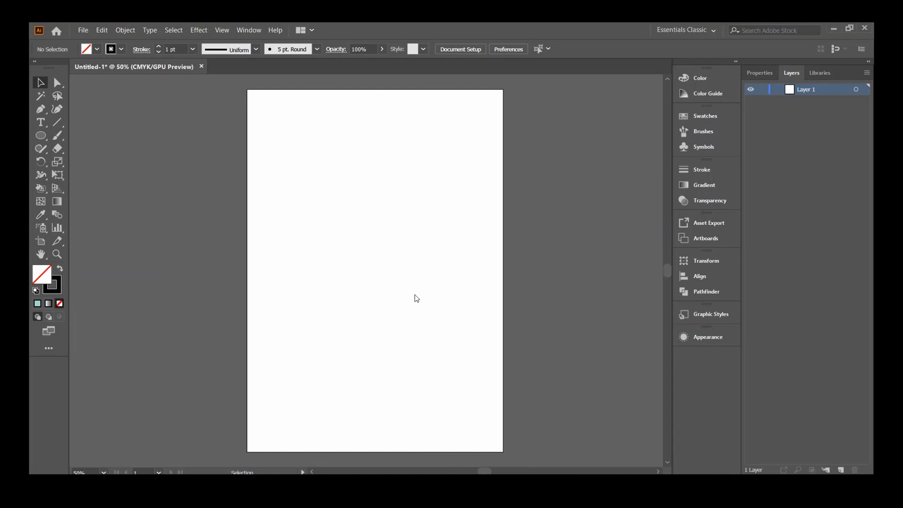
key(ctrl+v)
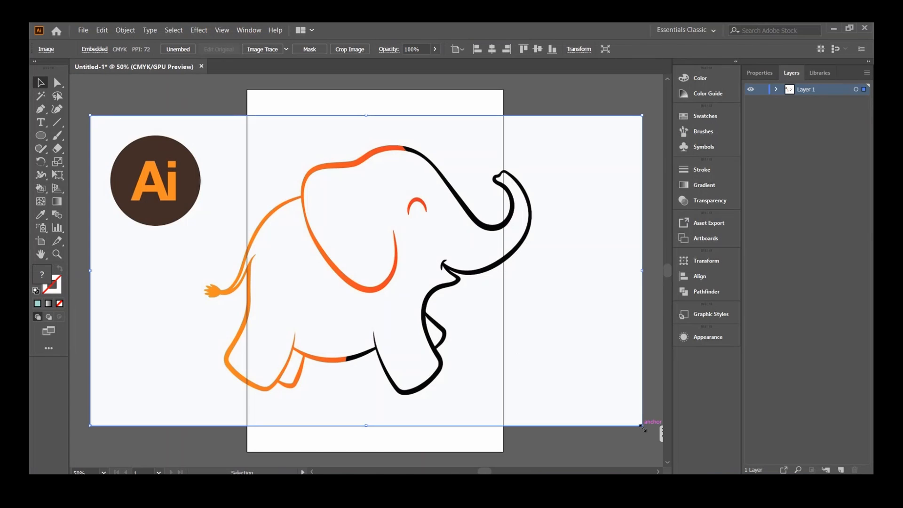
drag(634, 418, 362, 241)
drag(221, 171, 391, 161)
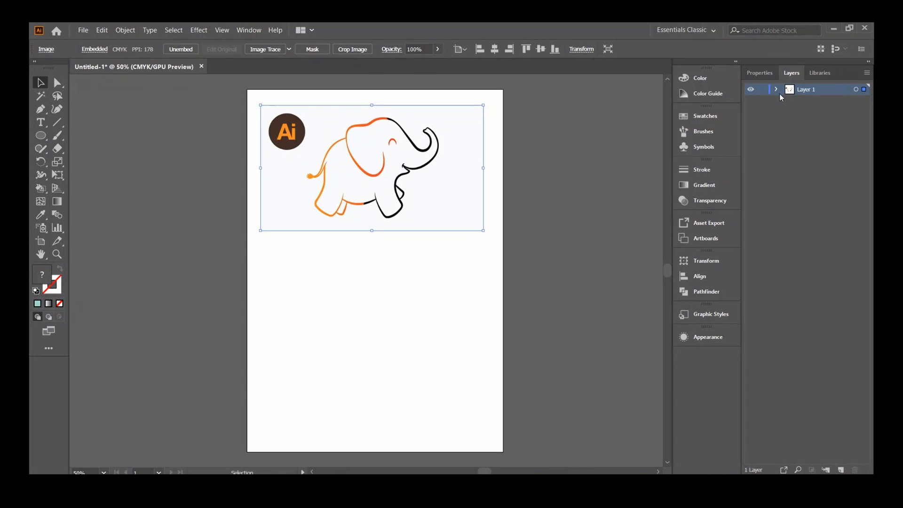
Try out the visibility, outline view and lock toggles of Layer 1.
click(750, 89)
click(750, 90)
ctrl+click(751, 90)
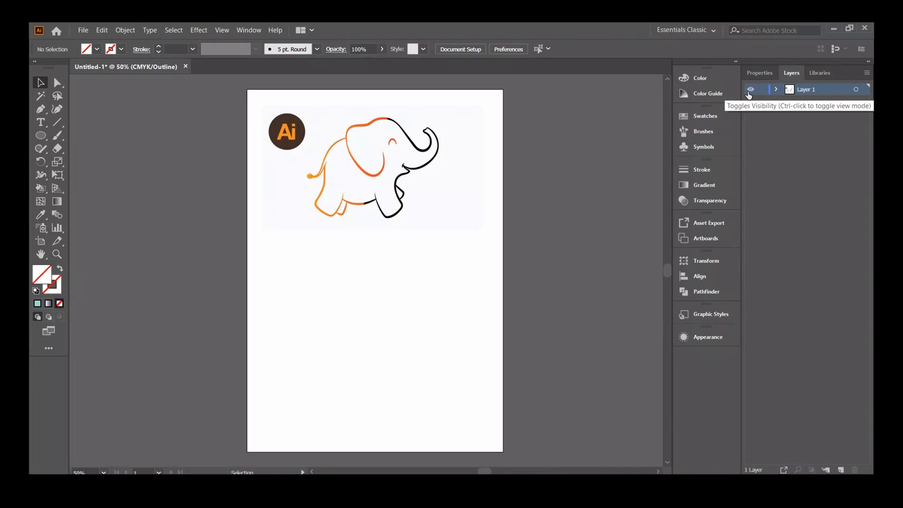
ctrl+click(749, 90)
click(762, 90)
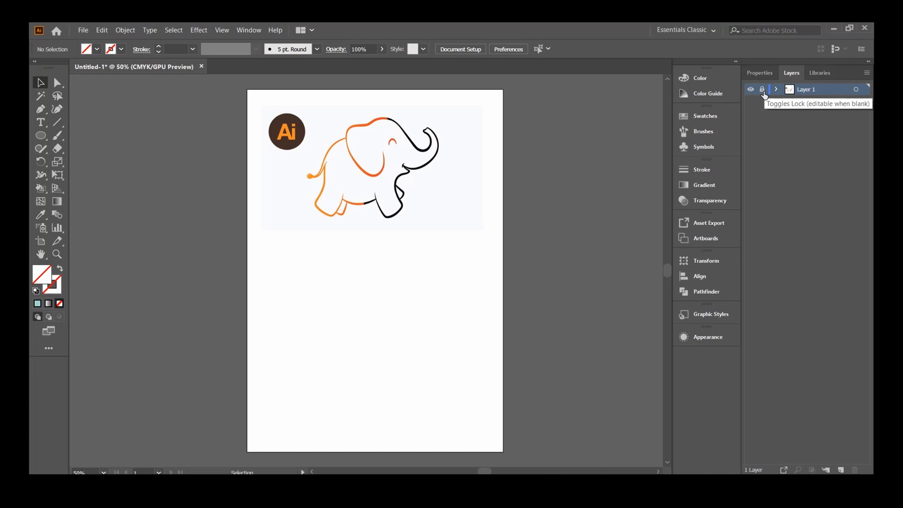
Add a new layer above Layer 1 and move the elephant image down towards the middle of the artboard.
click(841, 470)
click(811, 101)
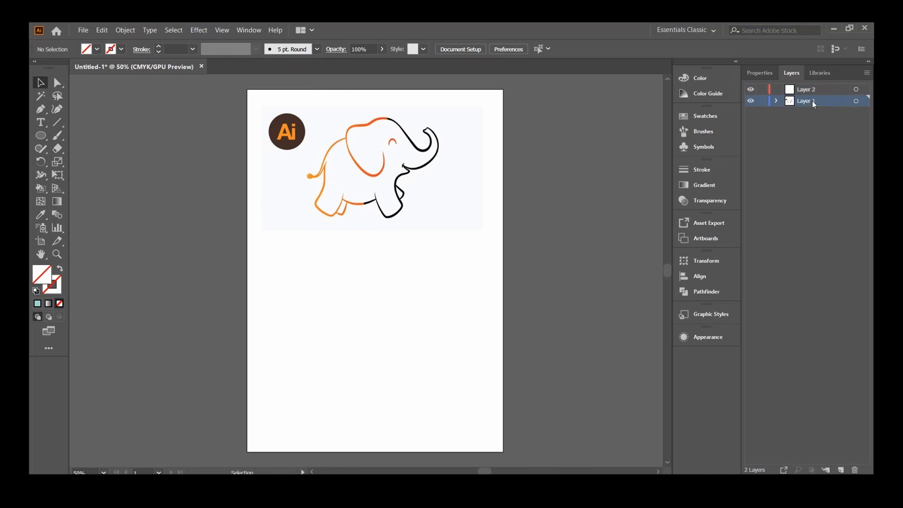
drag(345, 167, 363, 264)
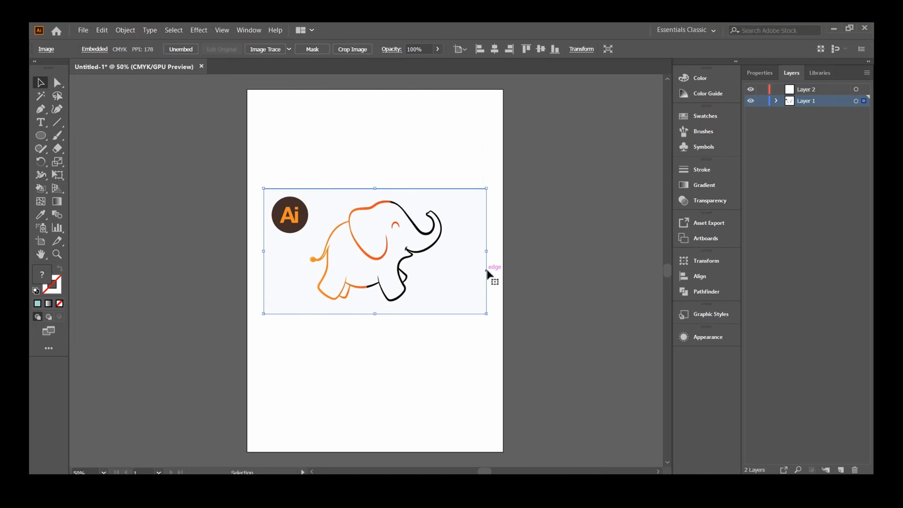
click(698, 202)
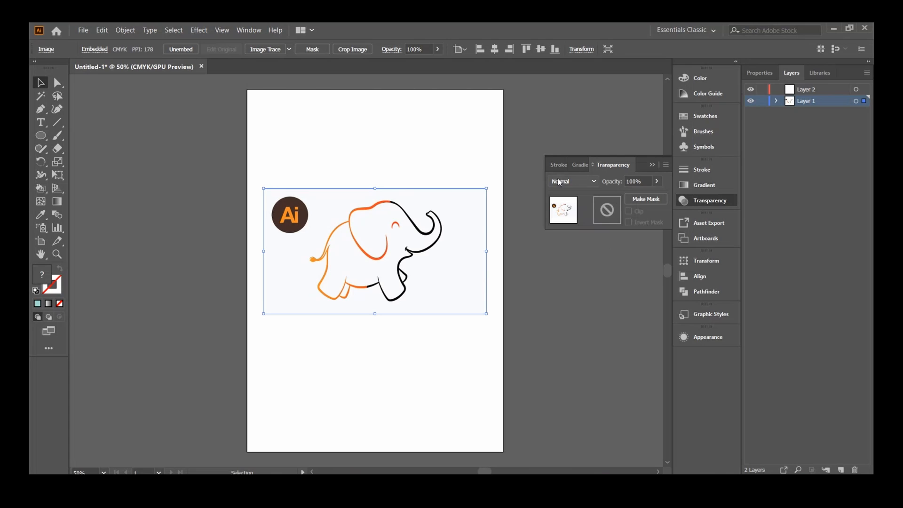
click(657, 182)
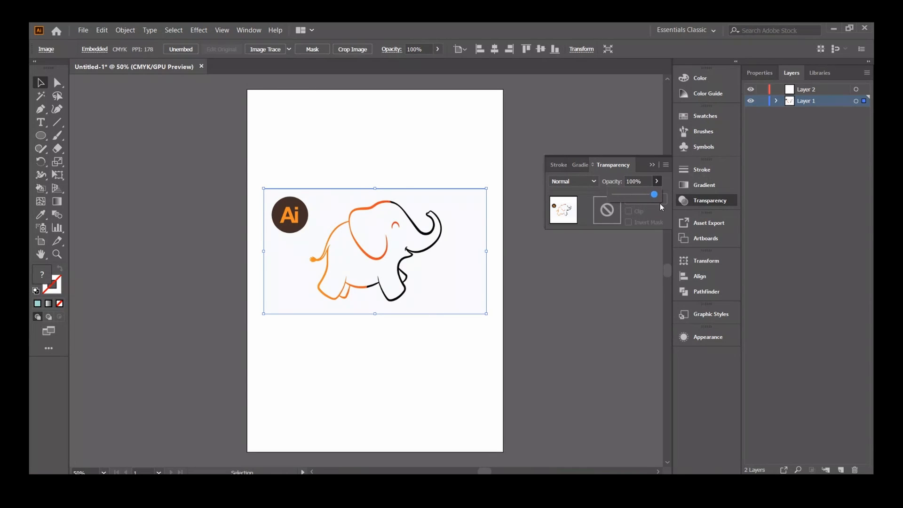
right_click(422, 265)
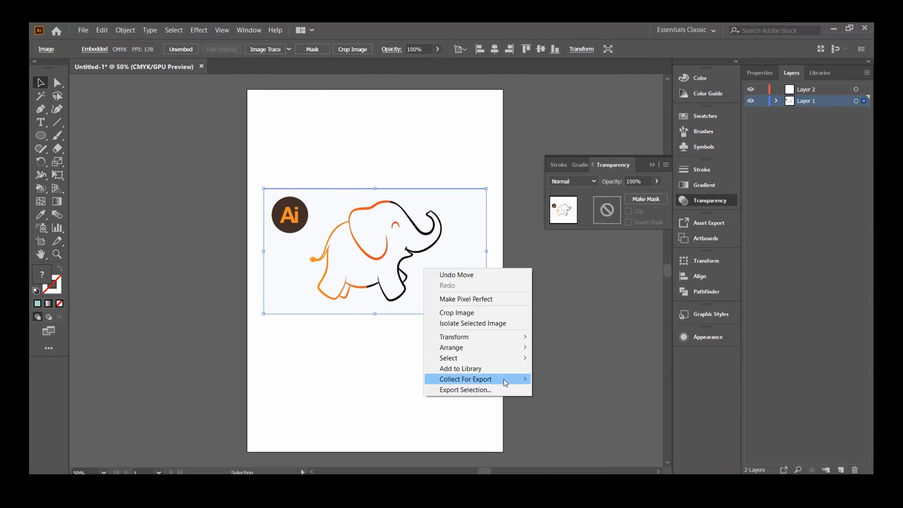
click(585, 320)
click(655, 164)
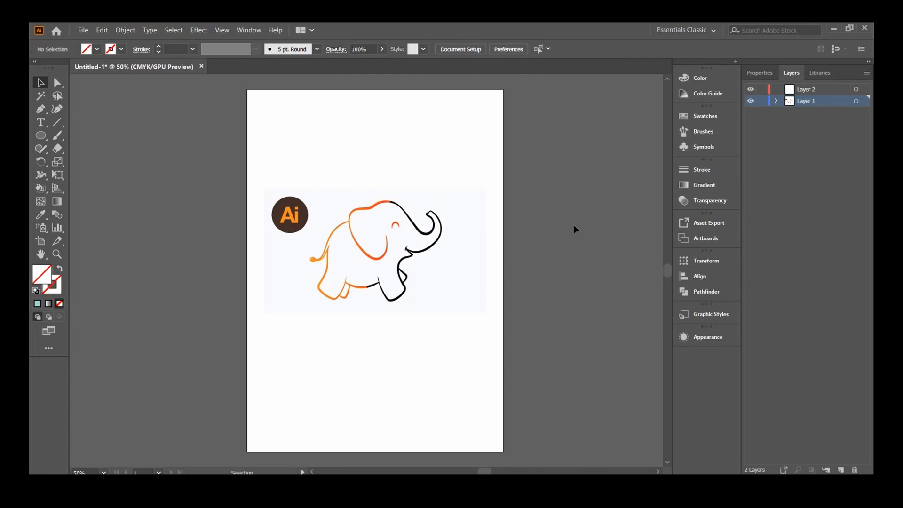
Lock Layer 1 and set up the Pen tool on Layer 2 with no fill and a 5 pt black stroke.
click(762, 90)
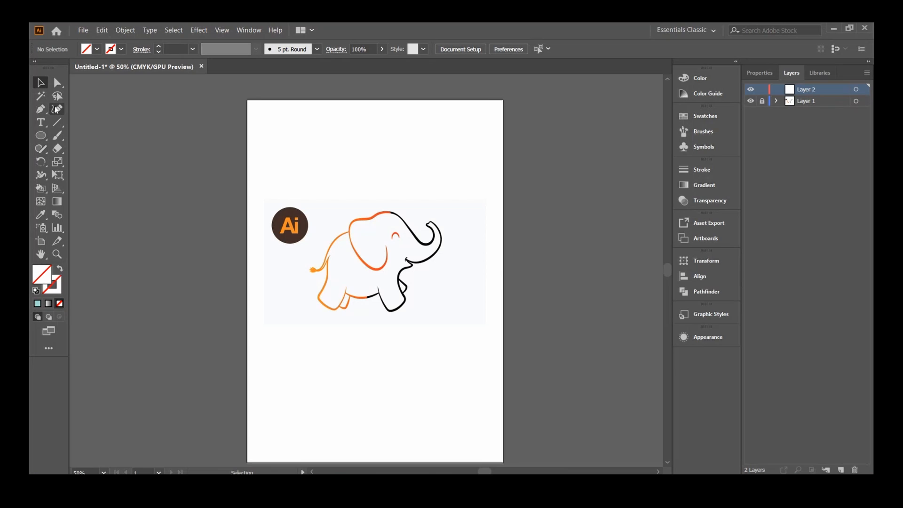
click(56, 109)
click(40, 109)
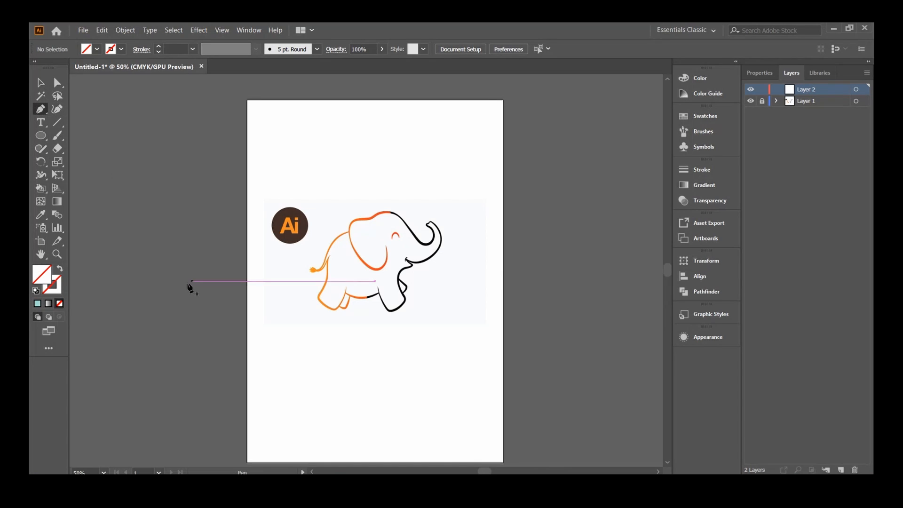
click(691, 77)
click(554, 147)
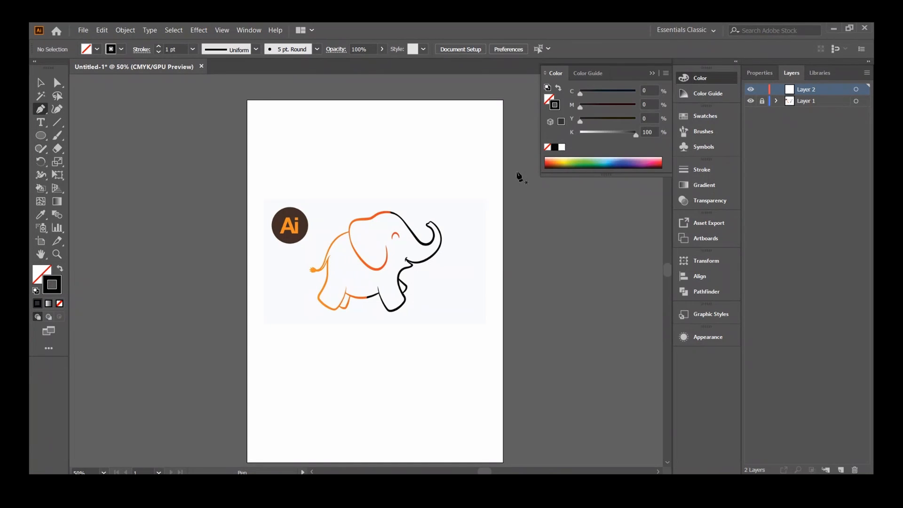
click(159, 47)
Draw a test curve with the Pen tool above the elephant image and delete it.
drag(325, 145, 380, 164)
click(413, 127)
drag(412, 128, 431, 150)
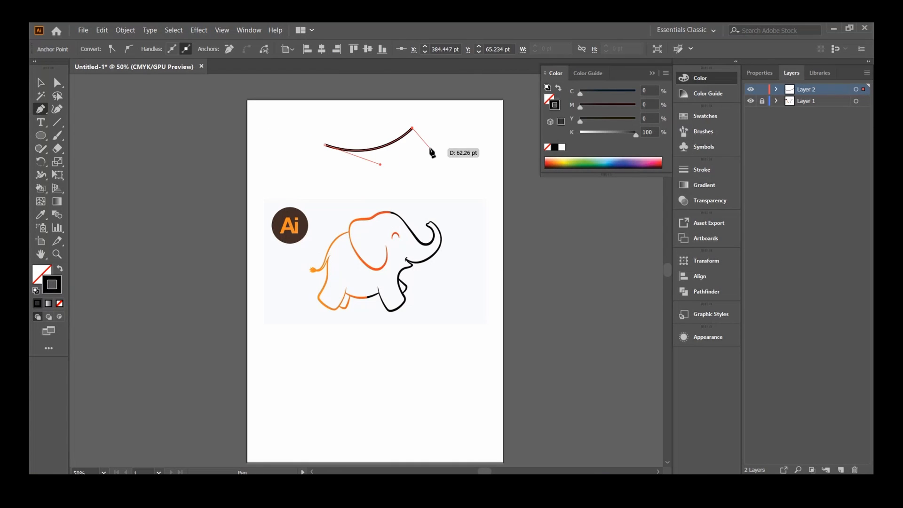
key(Delete)
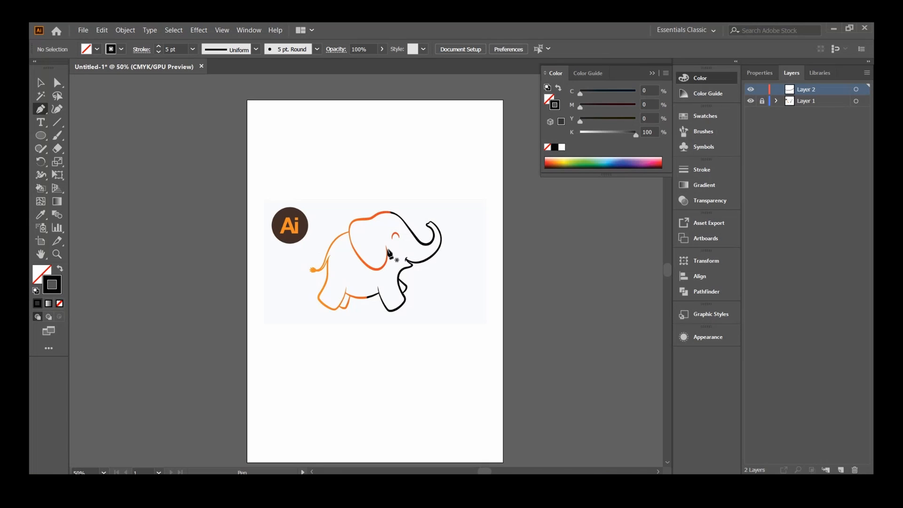
Trace the elephant's ear, head and upper trunk line up to the trunk tip with the Pen tool.
drag(383, 224, 391, 269)
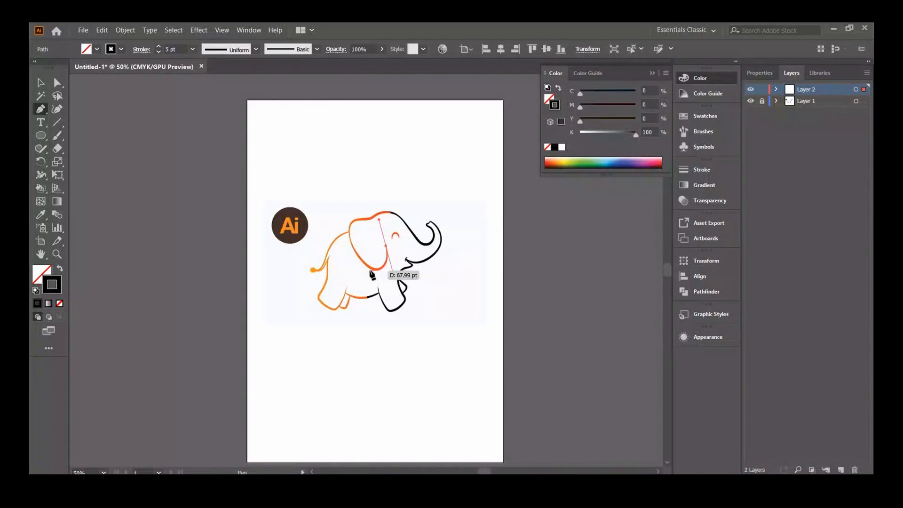
drag(356, 254, 422, 223)
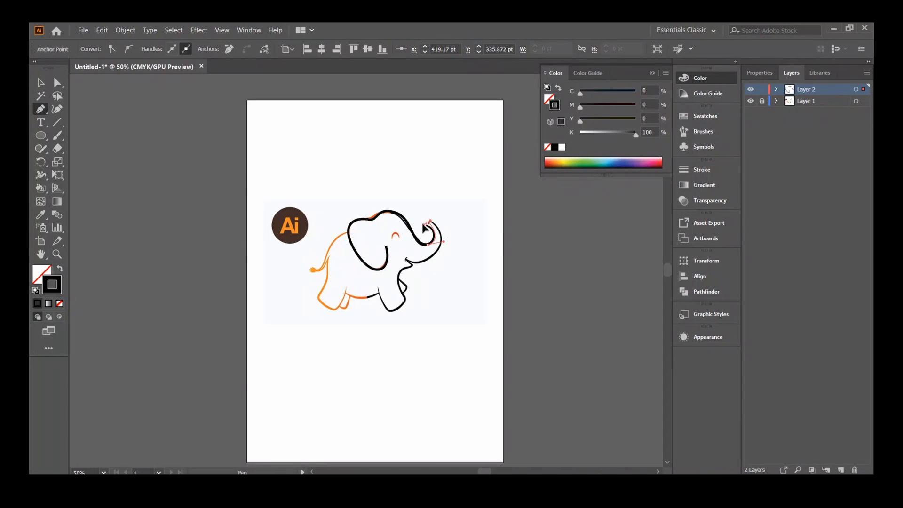
drag(423, 223, 421, 221)
click(426, 223)
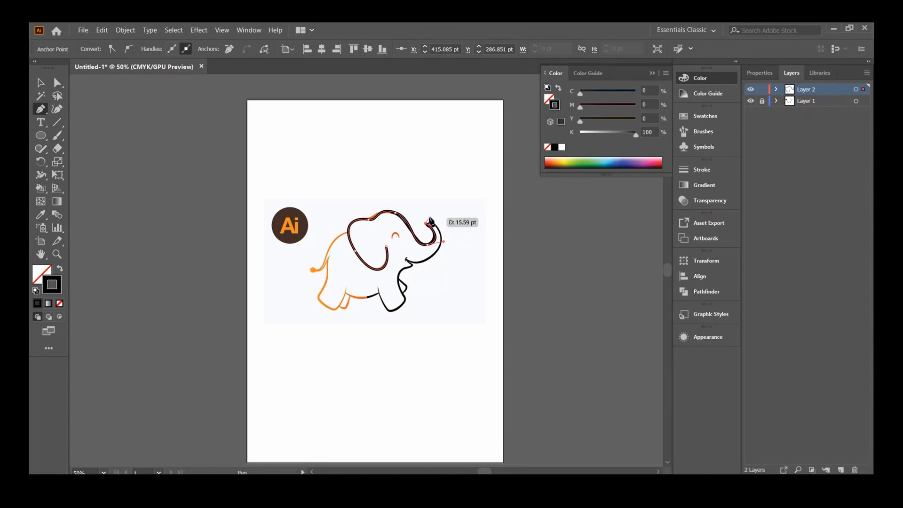
click(430, 221)
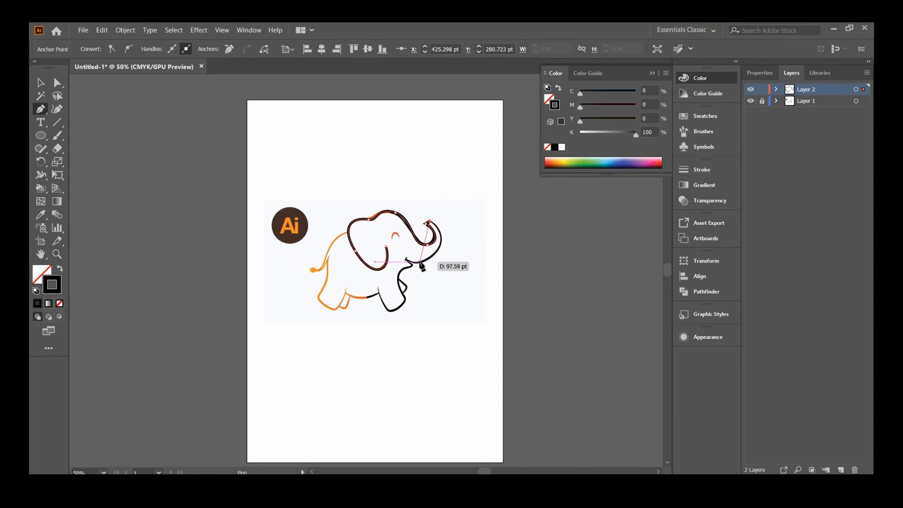
Trace the underside of the trunk towards the mouth, undo the badly placed mouth point and resume from the last anchor.
drag(418, 262, 383, 278)
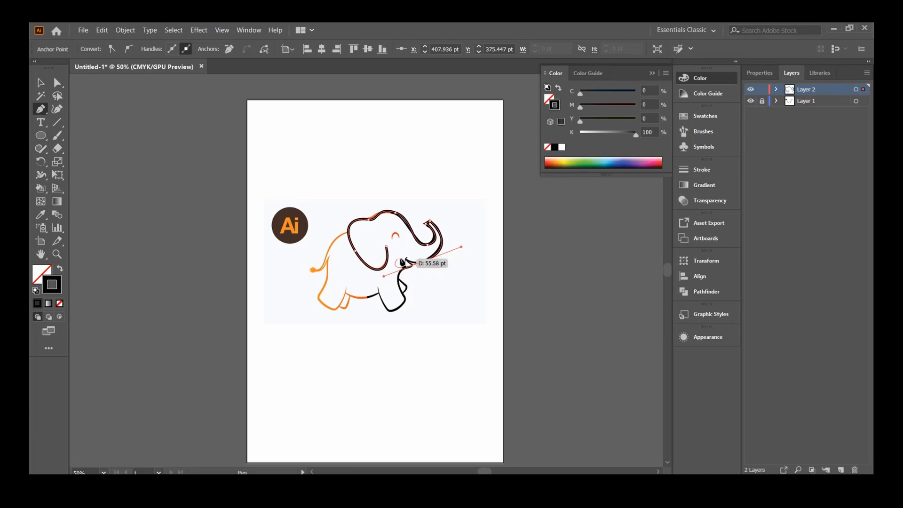
mouse_move(407, 258)
mouse_down()
mouse_move(397, 257)
mouse_move(417, 258)
mouse_move(399, 256)
mouse_move(408, 252)
mouse_up()
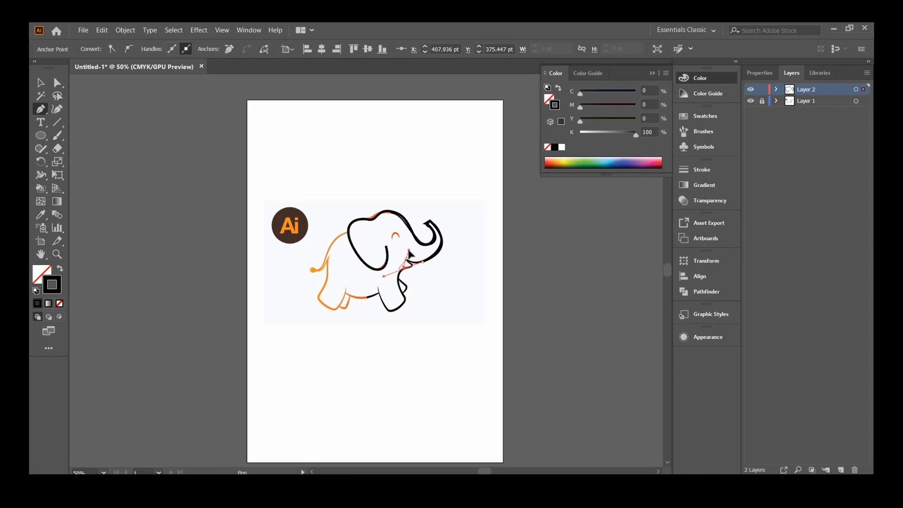
key(ctrl+z)
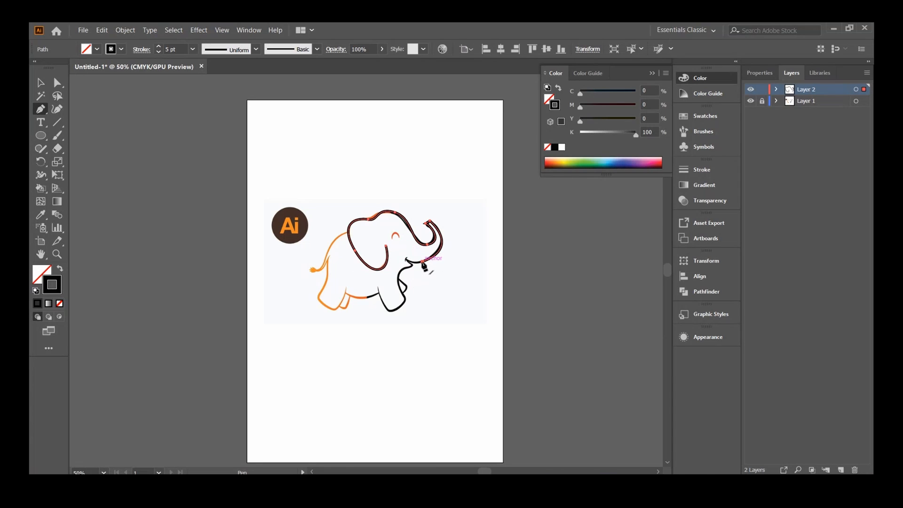
click(422, 261)
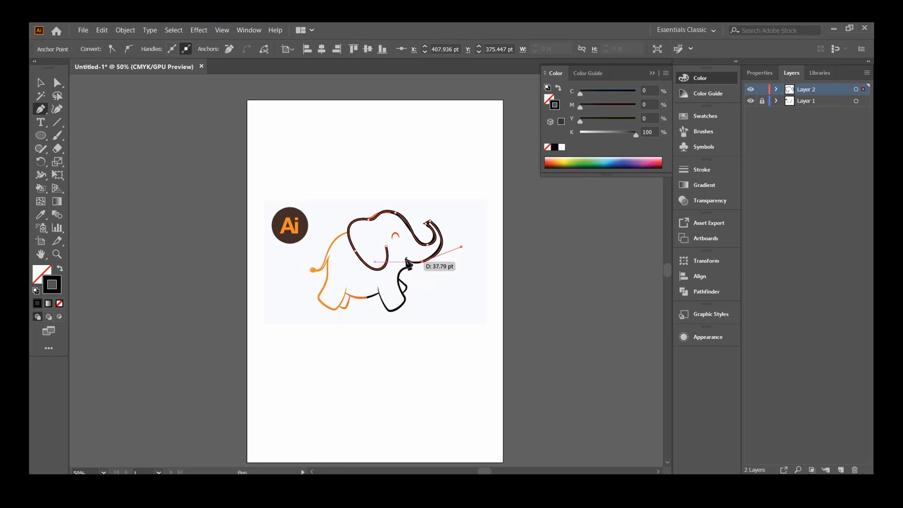
Continue the path around the mouth, chest and front leg of the elephant and end it at the leg's inner edge.
drag(406, 259, 374, 315)
click(412, 265)
click(404, 298)
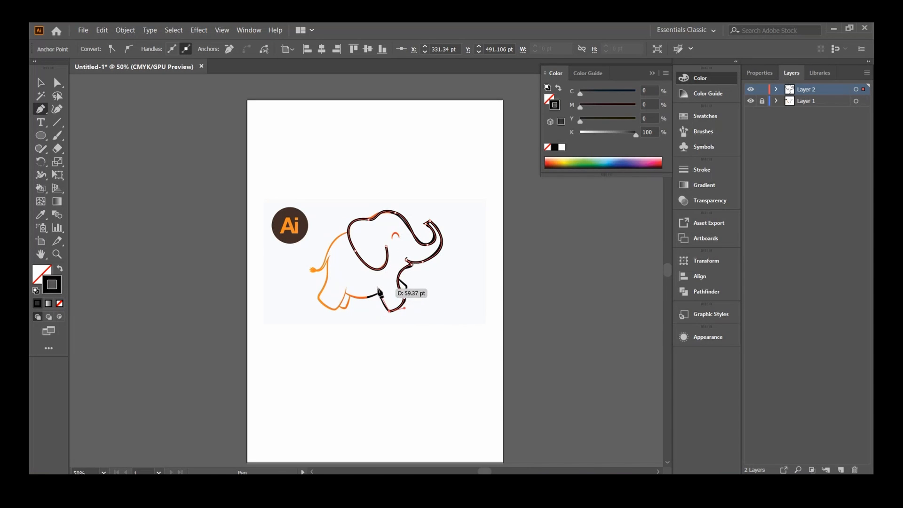
drag(381, 293, 379, 275)
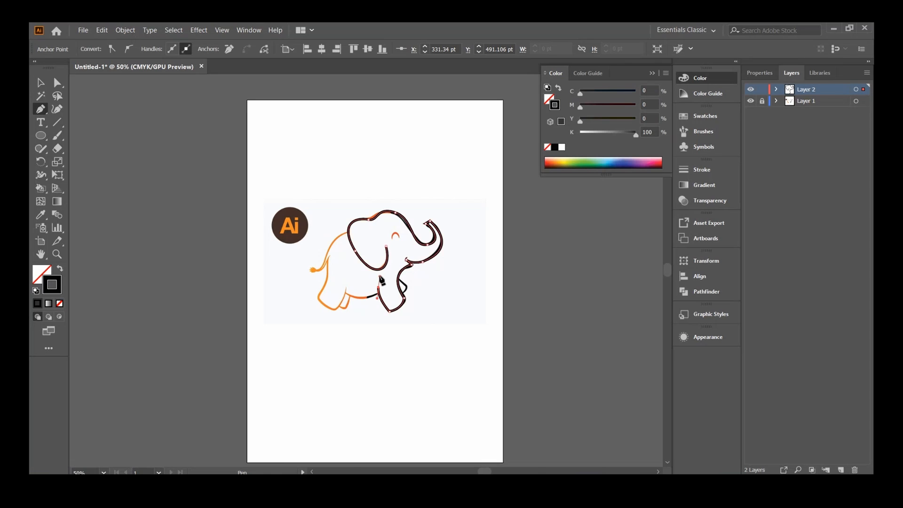
key(v)
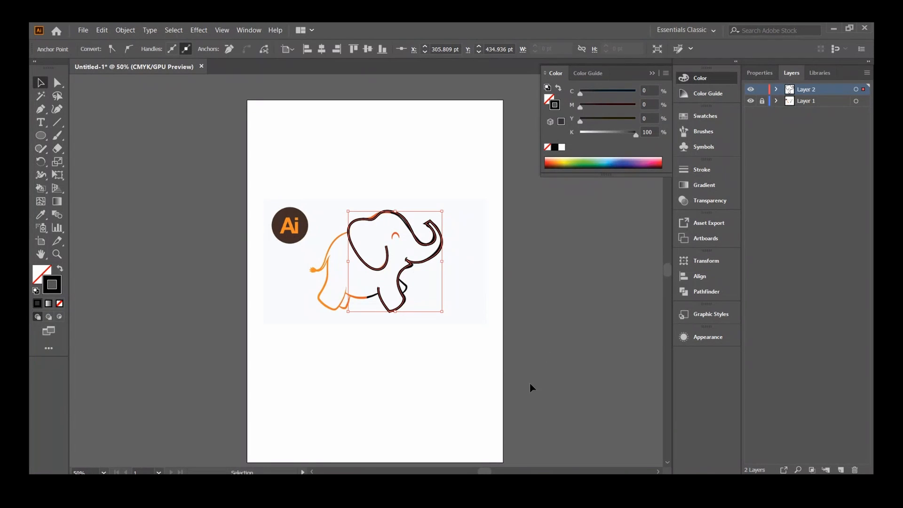
Hide Layer 1 and delete the traced elephant path from Layer 2.
click(751, 100)
click(516, 324)
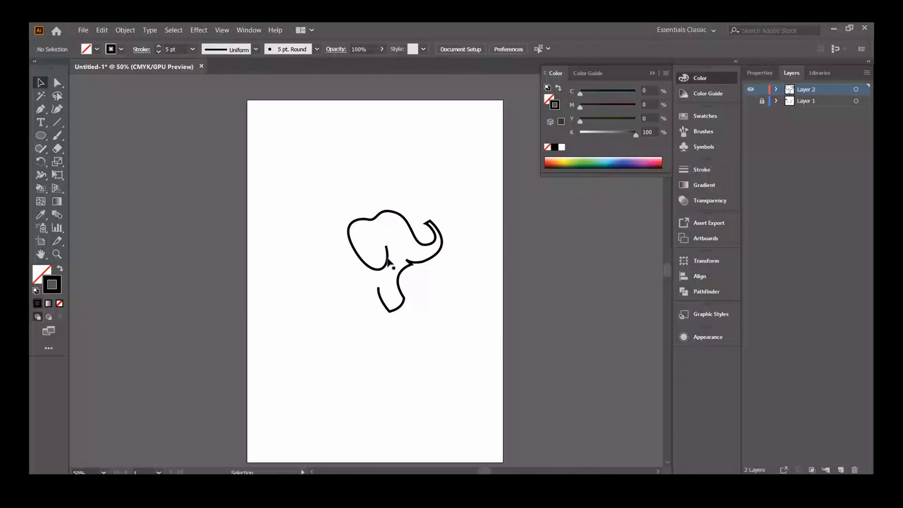
click(387, 307)
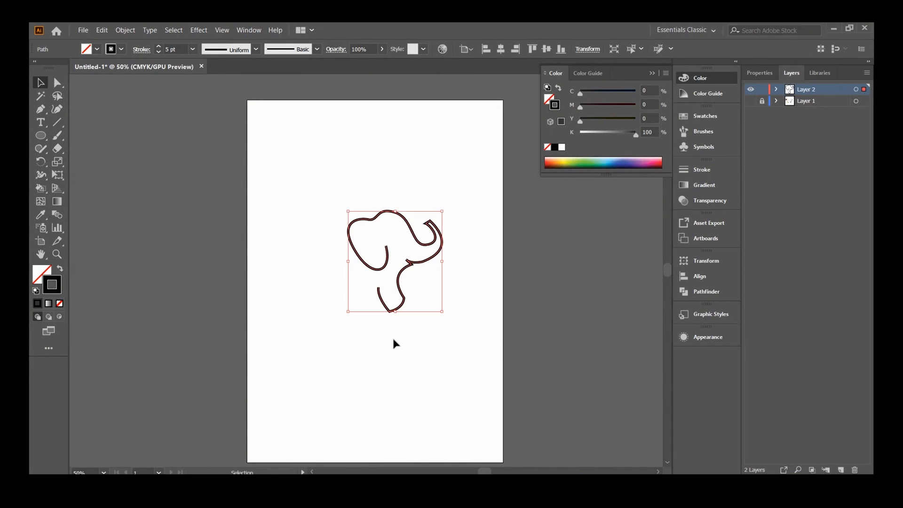
click(378, 260)
click(393, 266)
click(689, 188)
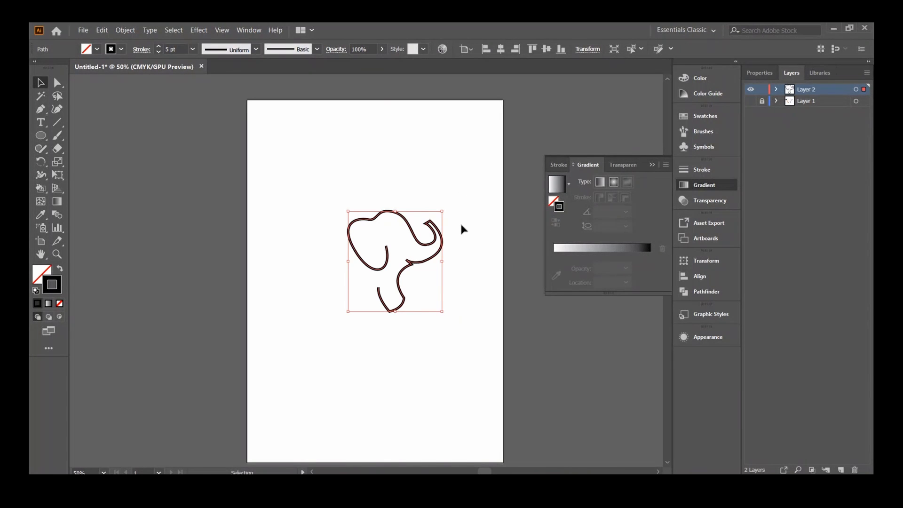
key(Delete)
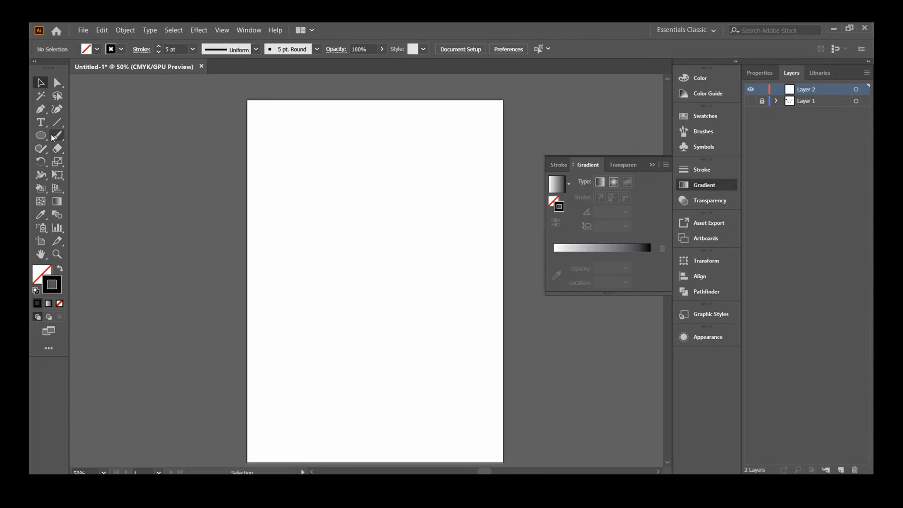
Draw a nearly square rectangle in the upper middle of the artboard and fill it with a linear white-to-black gradient.
key(m)
drag(315, 173, 455, 307)
click(552, 202)
click(629, 248)
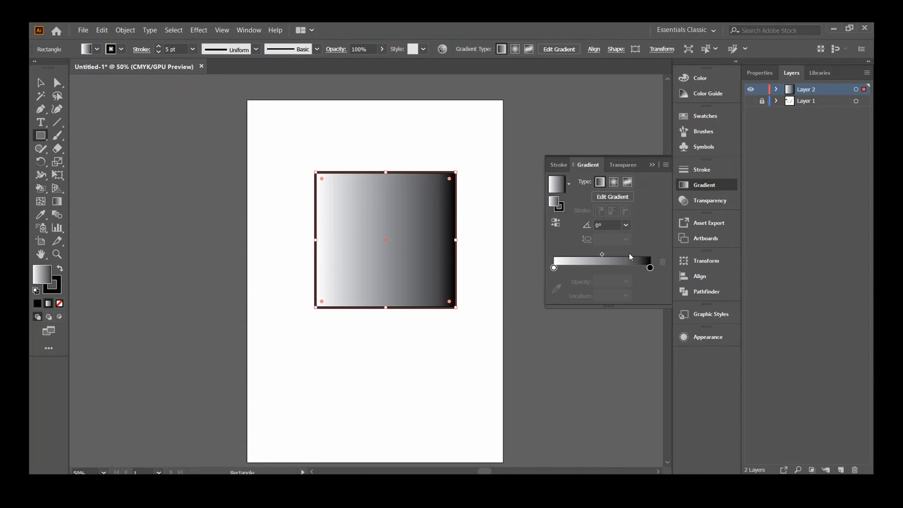
click(486, 288)
click(484, 274)
Select the rectangle and place a white gradient stop at 45.2% on its fill gradient.
key(v)
click(506, 171)
click(413, 246)
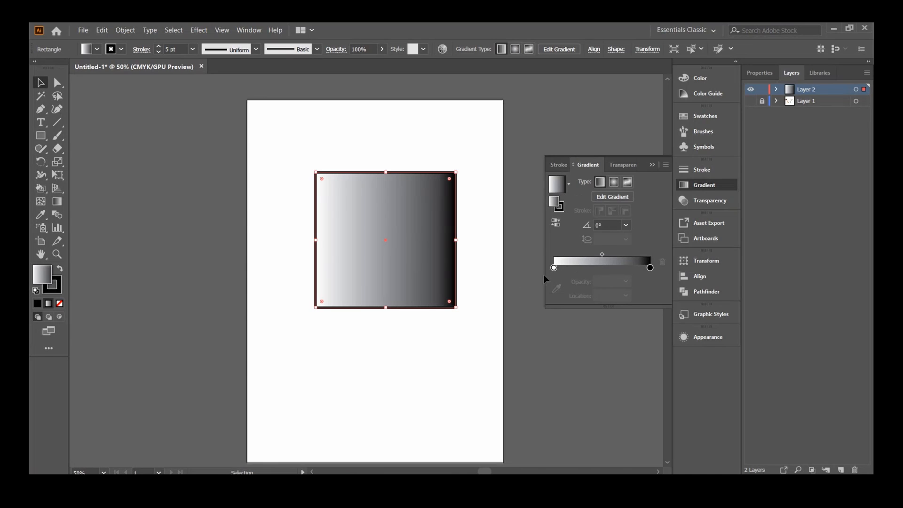
drag(555, 269, 597, 268)
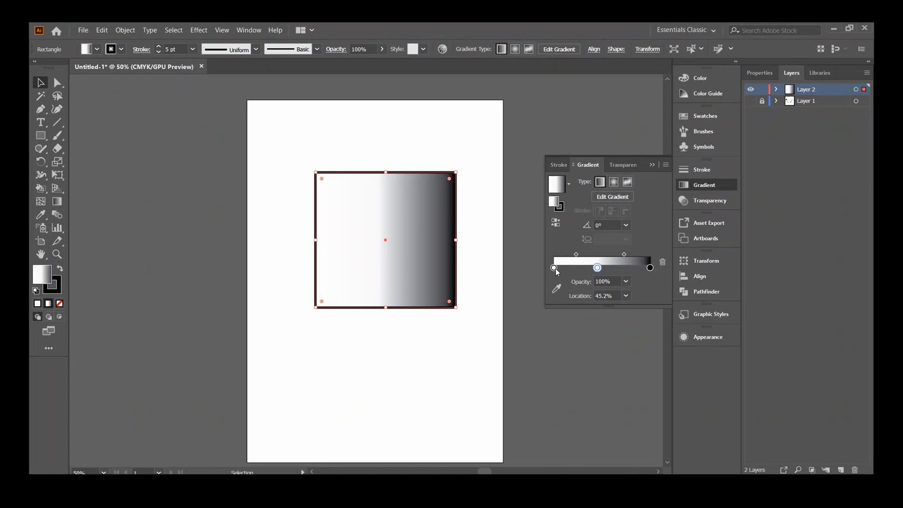
Try the radial and freeform gradient types on the rectangle's fill, ending on the linear type.
click(611, 197)
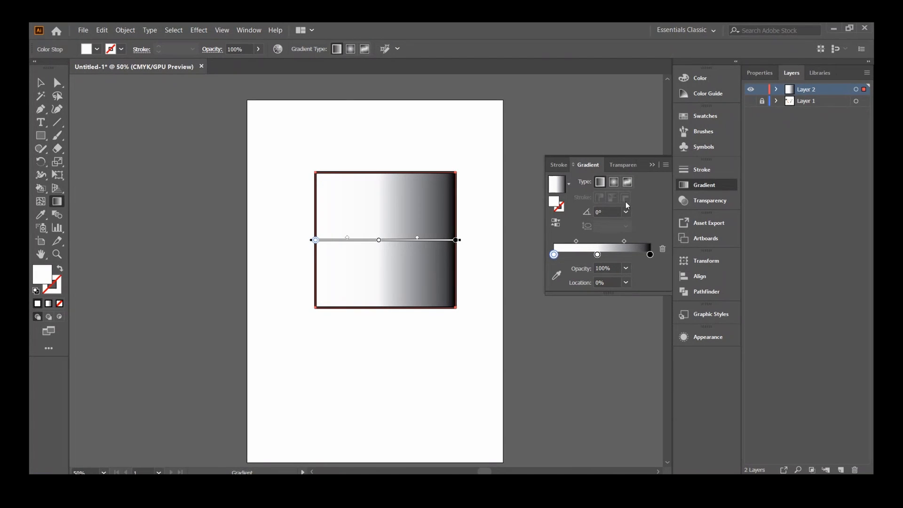
click(613, 181)
click(600, 182)
click(613, 182)
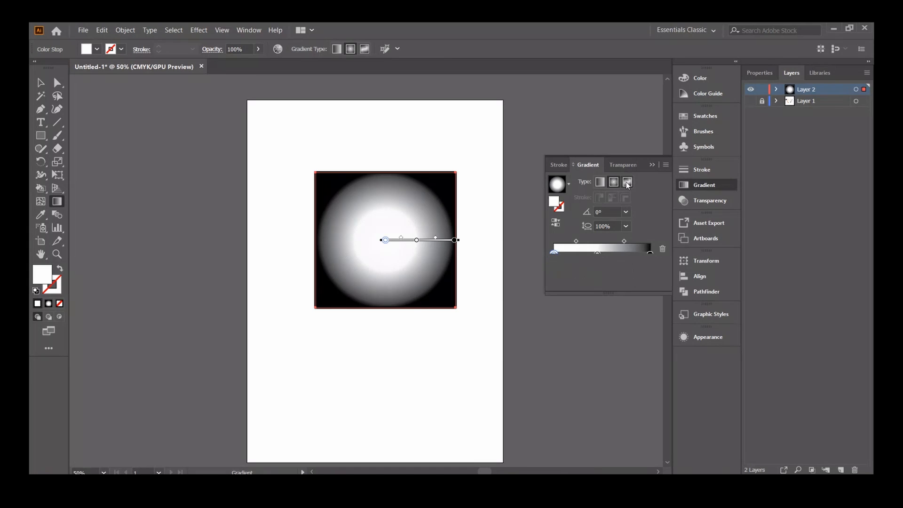
click(627, 184)
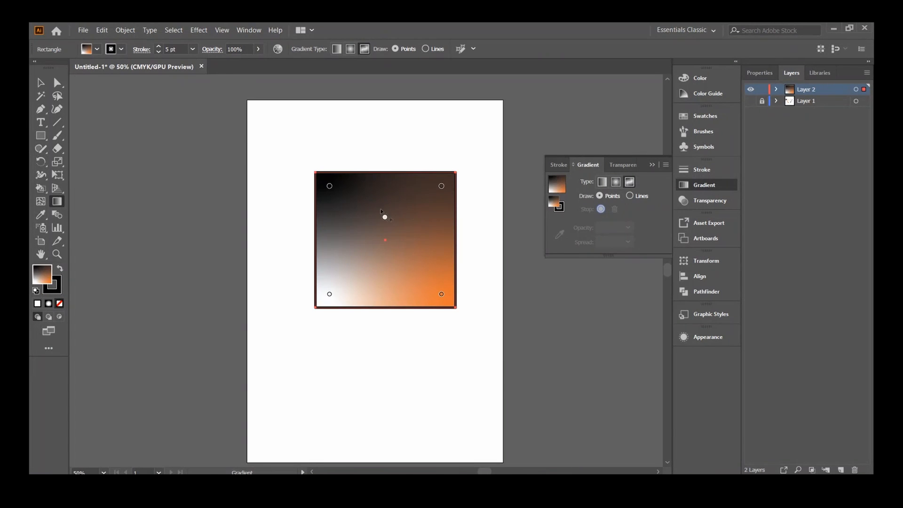
click(602, 182)
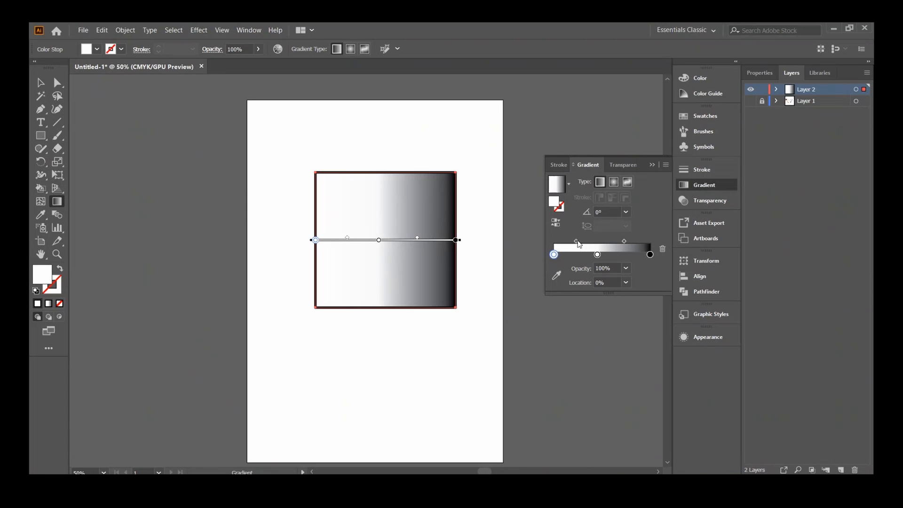
click(614, 182)
click(599, 181)
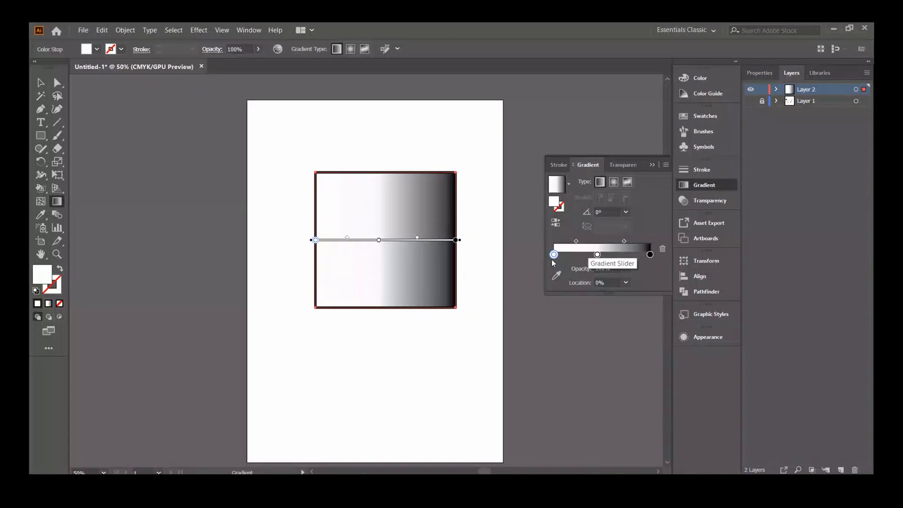
Recolour the middle stop of the rectangle's gradient light blue.
click(556, 276)
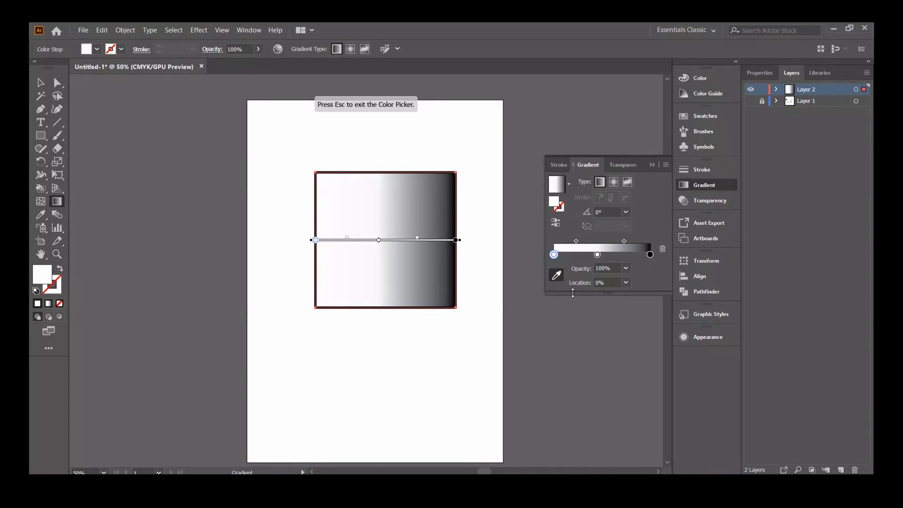
click(557, 276)
click(597, 254)
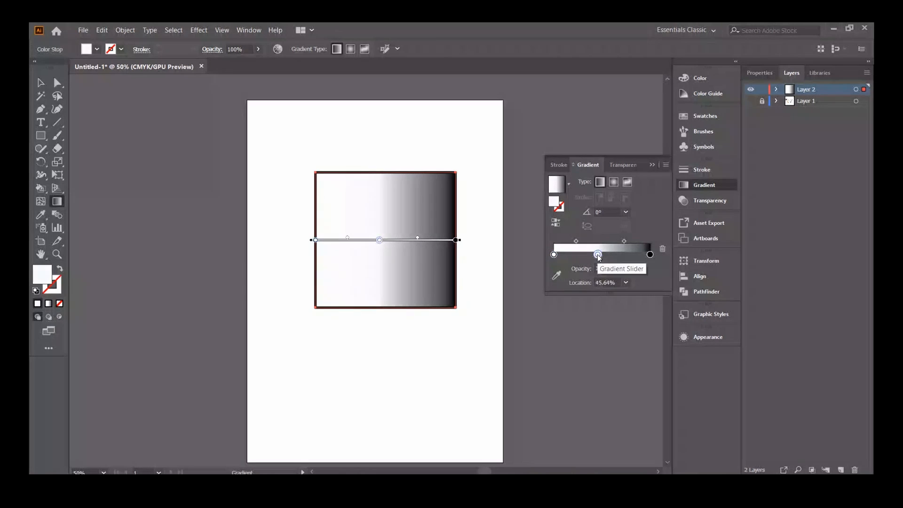
double_click(598, 255)
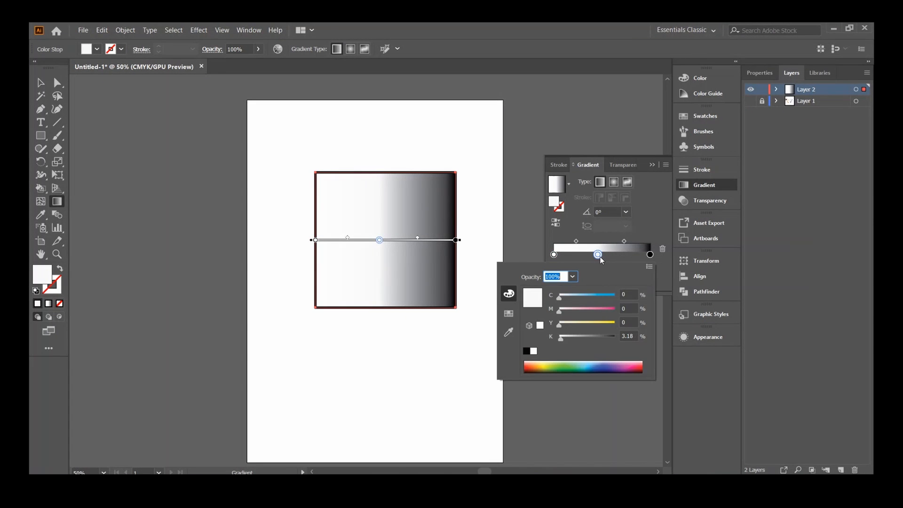
click(580, 369)
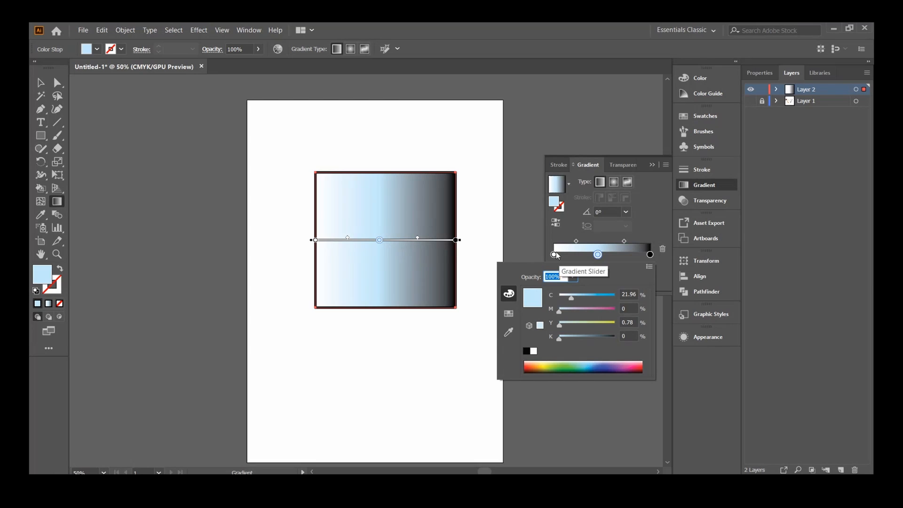
Recolour the black end stop of the gradient with the dark blue swatch.
click(650, 254)
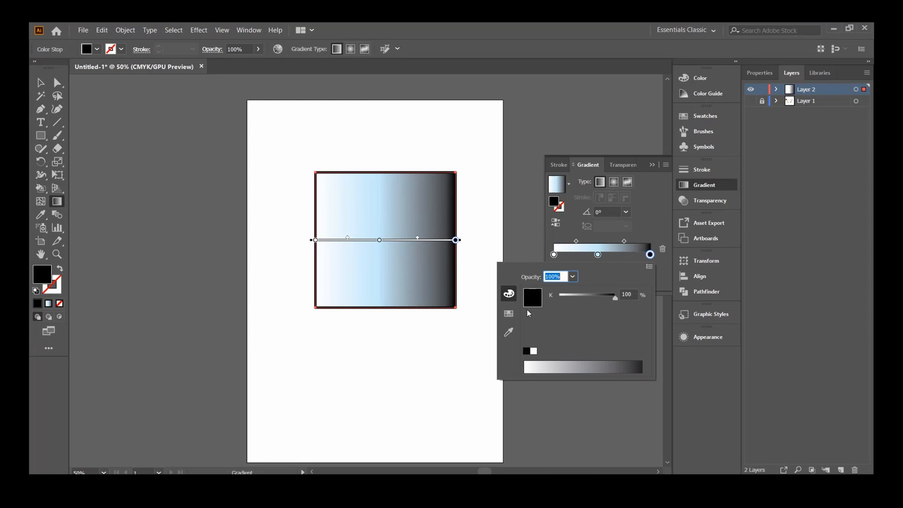
click(509, 313)
click(510, 295)
click(533, 352)
click(527, 351)
click(508, 313)
click(508, 332)
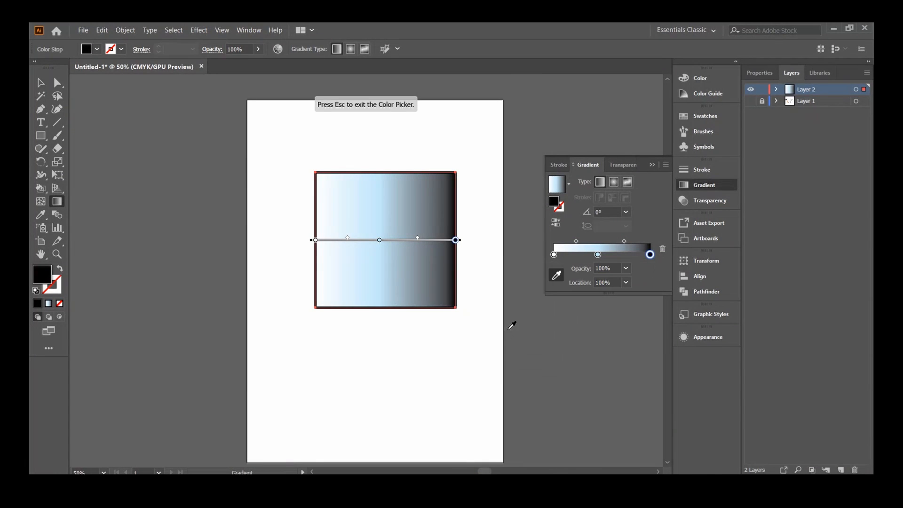
double_click(651, 256)
click(585, 296)
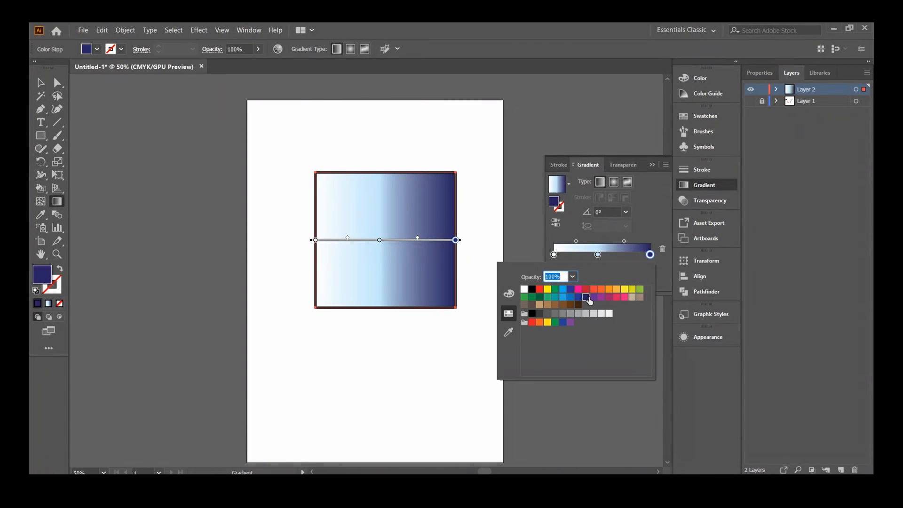
Switch the white start stop's colour model from grayscale to RGB and recolour the stop light teal.
double_click(553, 254)
click(508, 294)
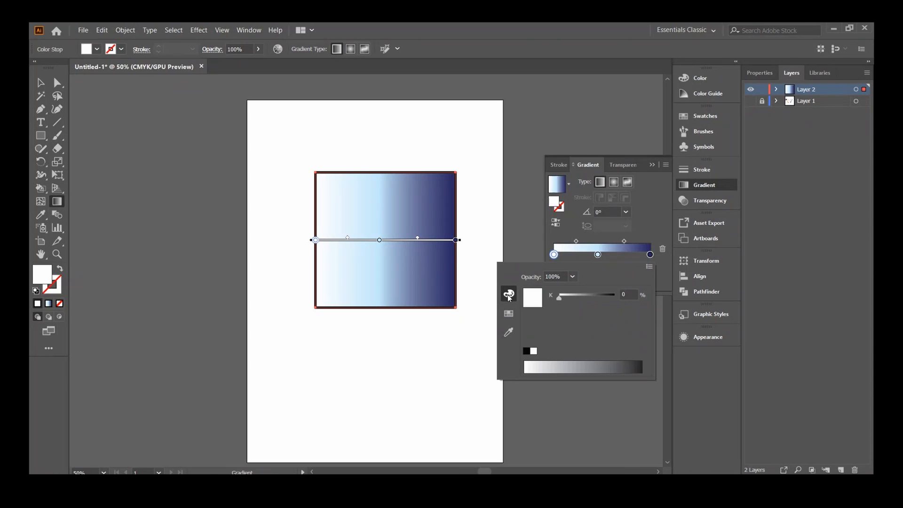
mouse_move(560, 301)
mouse_down()
mouse_move(591, 299)
mouse_move(556, 299)
mouse_up()
click(649, 266)
click(629, 275)
click(649, 266)
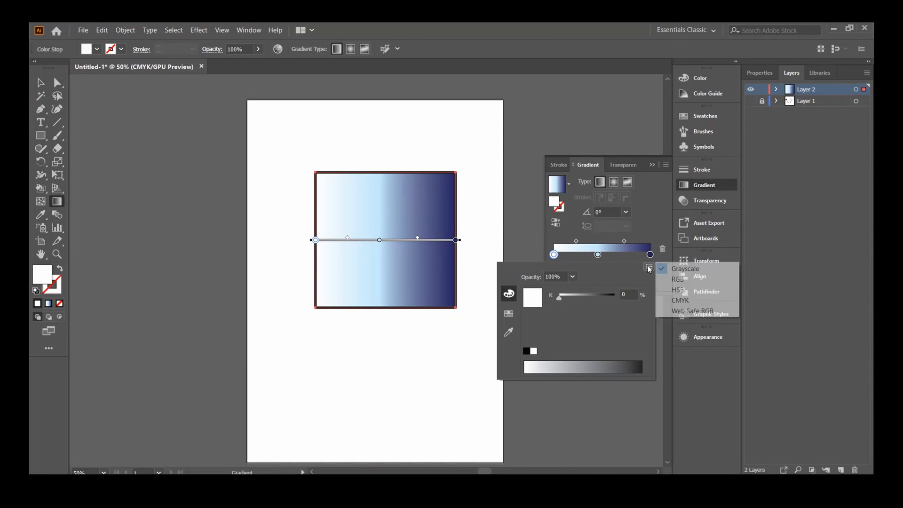
click(662, 281)
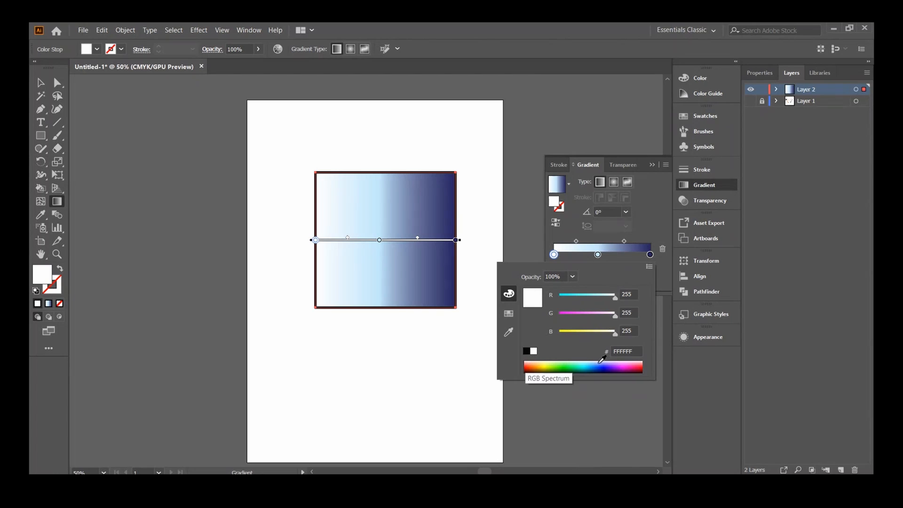
click(588, 362)
double_click(597, 253)
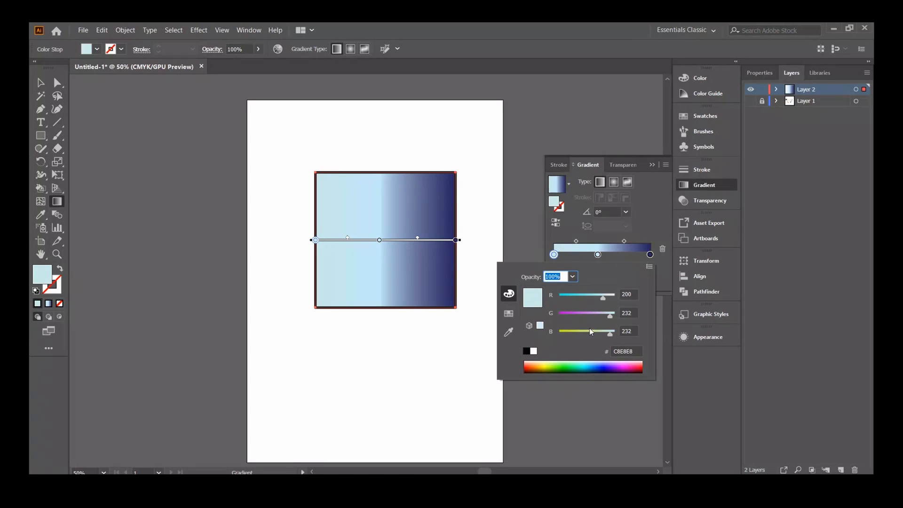
click(593, 363)
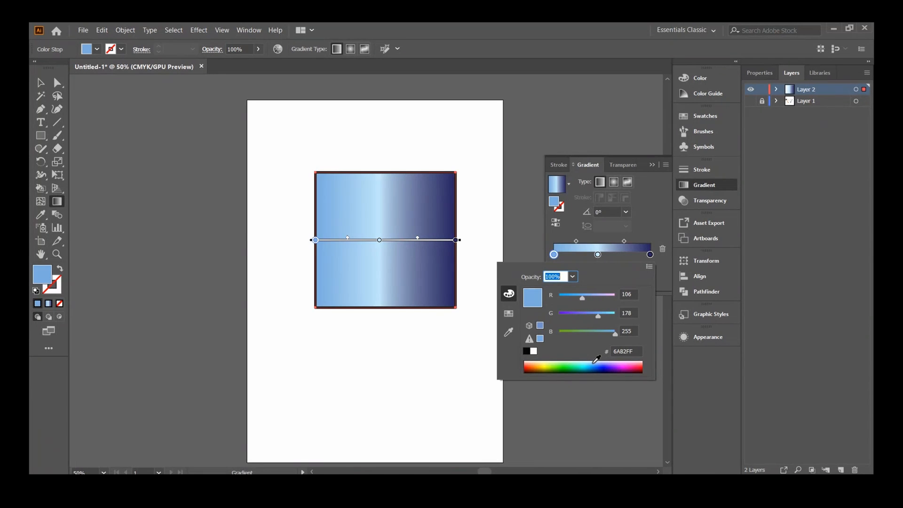
click(581, 362)
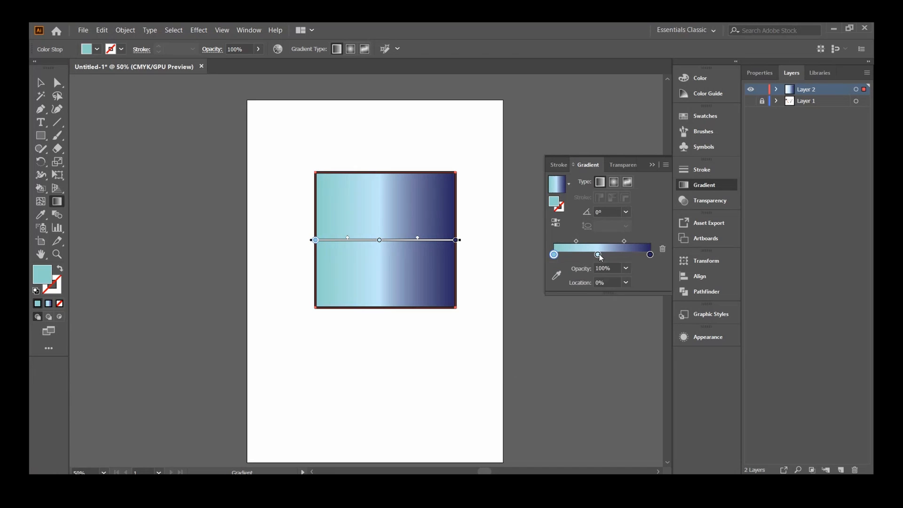
Recolour the middle gradient stop blue (#1538FF) and the end stop pink (#FE3FFF).
double_click(598, 254)
click(600, 362)
click(603, 362)
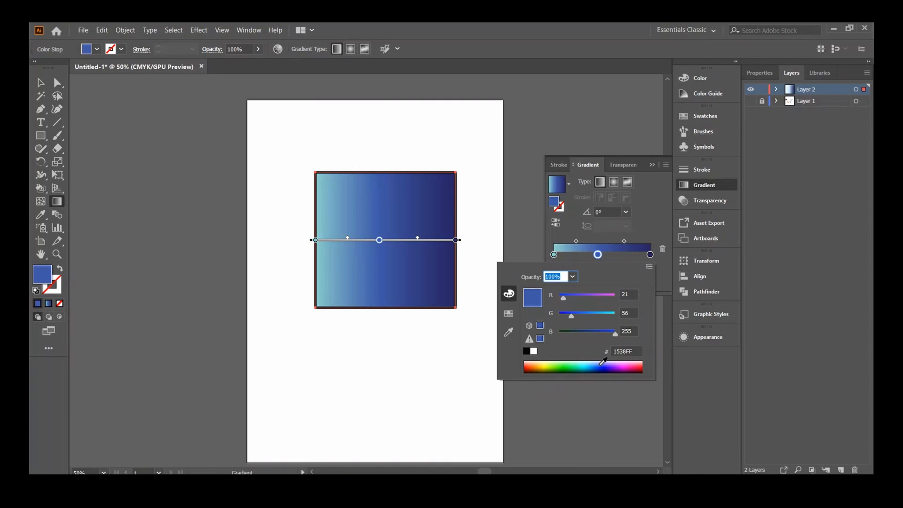
double_click(650, 253)
click(621, 362)
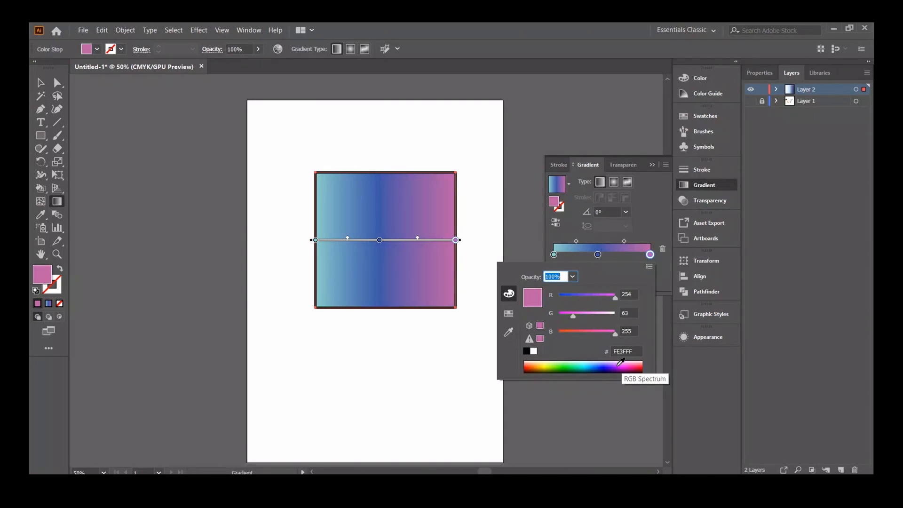
Add a gradient stop between the blue and pink stops and recolour the end stop purple (#8D469B).
click(622, 241)
mouse_move(622, 241)
mouse_down()
mouse_move(638, 241)
mouse_move(597, 255)
mouse_move(614, 255)
mouse_move(577, 240)
mouse_move(610, 255)
mouse_move(630, 242)
mouse_up()
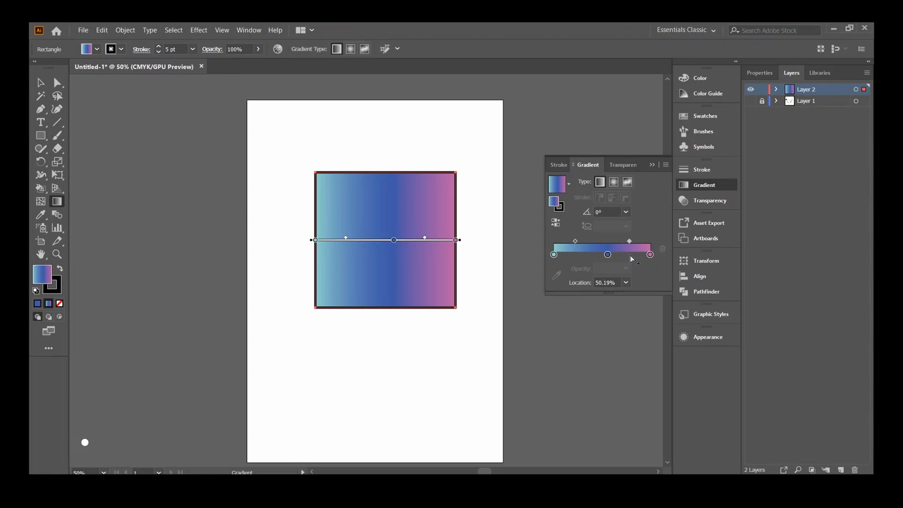
click(629, 255)
double_click(651, 255)
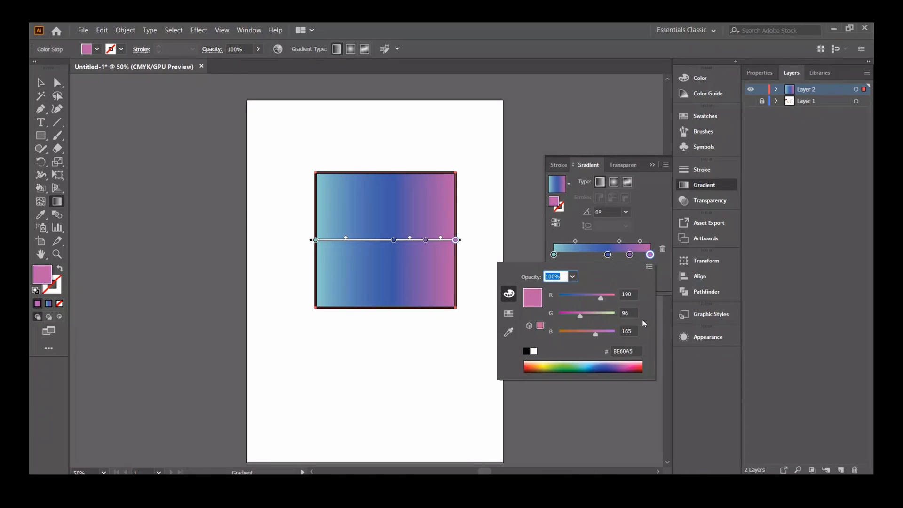
click(621, 364)
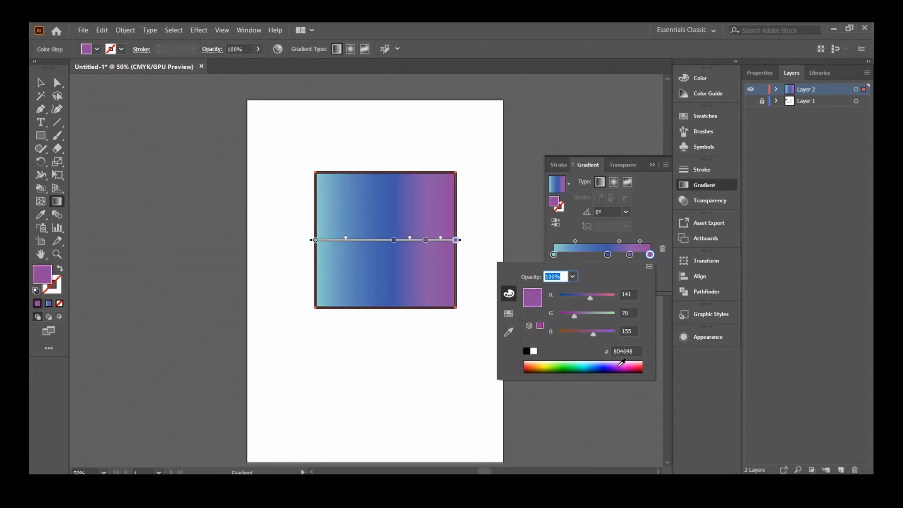
Recolour the blue stop light blue at 36.26% and move the inner purple stop to 69.78%.
double_click(608, 254)
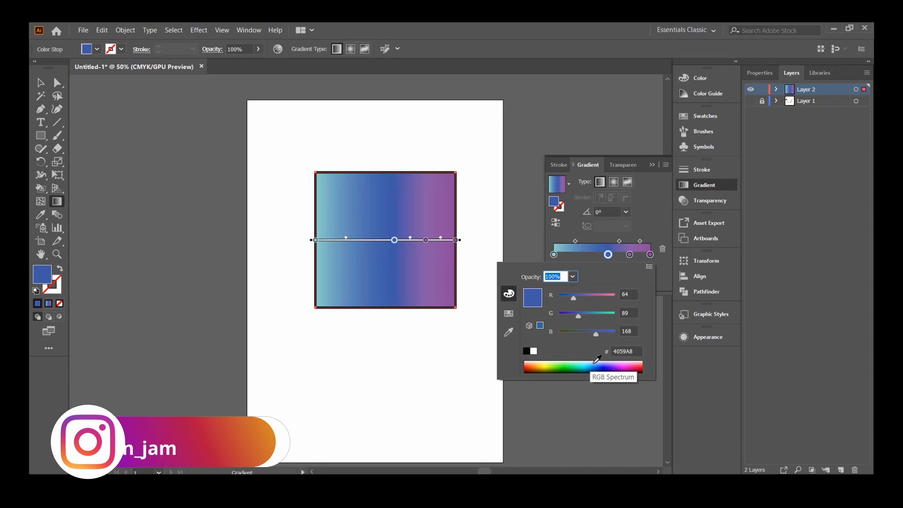
click(596, 366)
click(604, 403)
drag(608, 255, 588, 256)
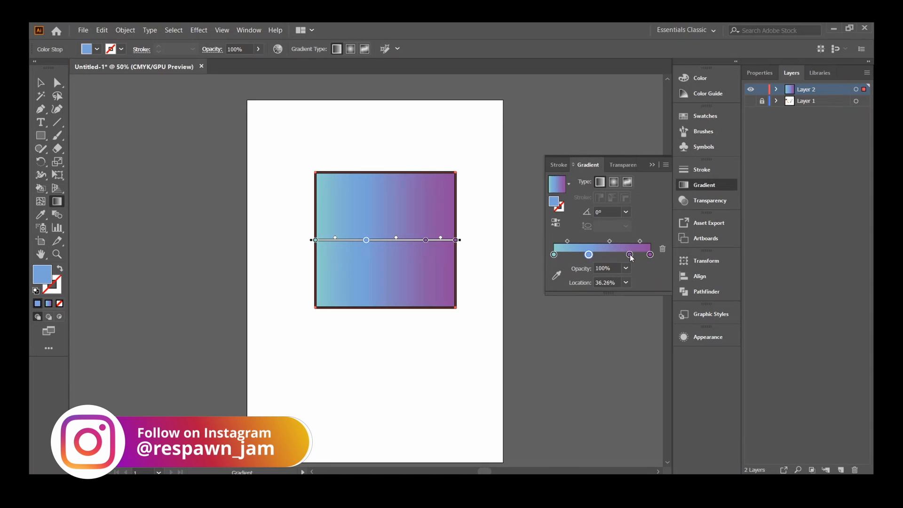
double_click(622, 256)
click(437, 368)
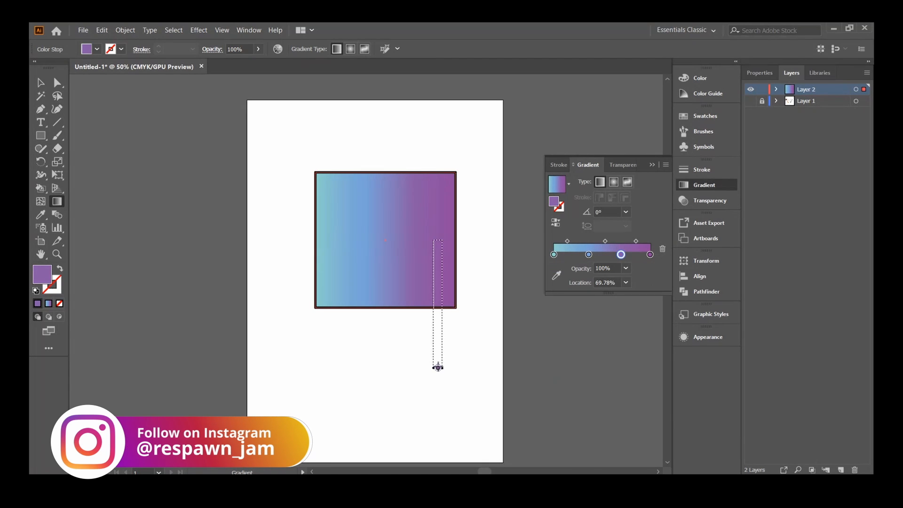
key(ctrl+z)
Reselect the rectangle, remove its stroke and deselect it.
key(v)
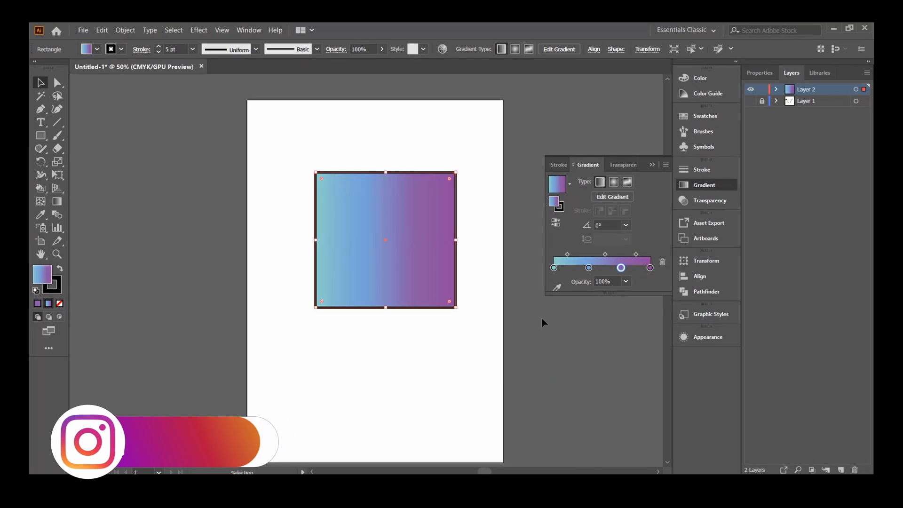
click(542, 322)
drag(292, 135, 485, 352)
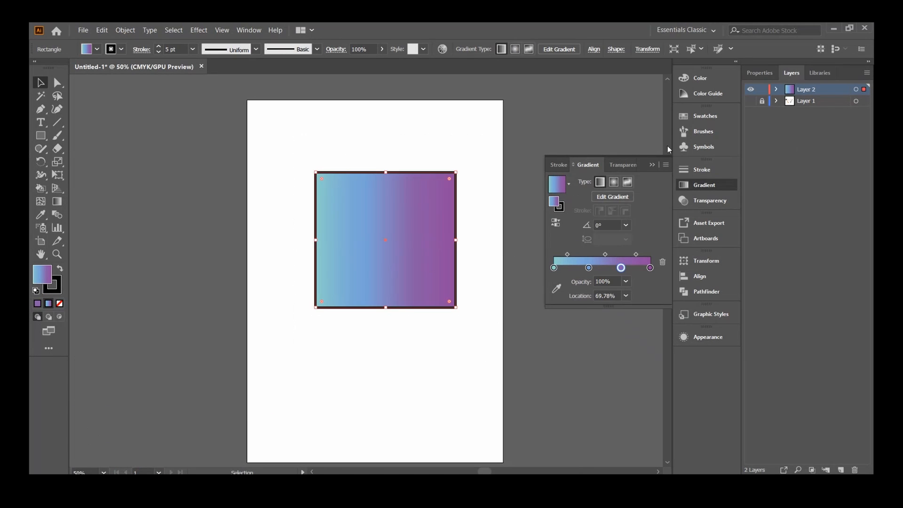
click(59, 303)
click(560, 295)
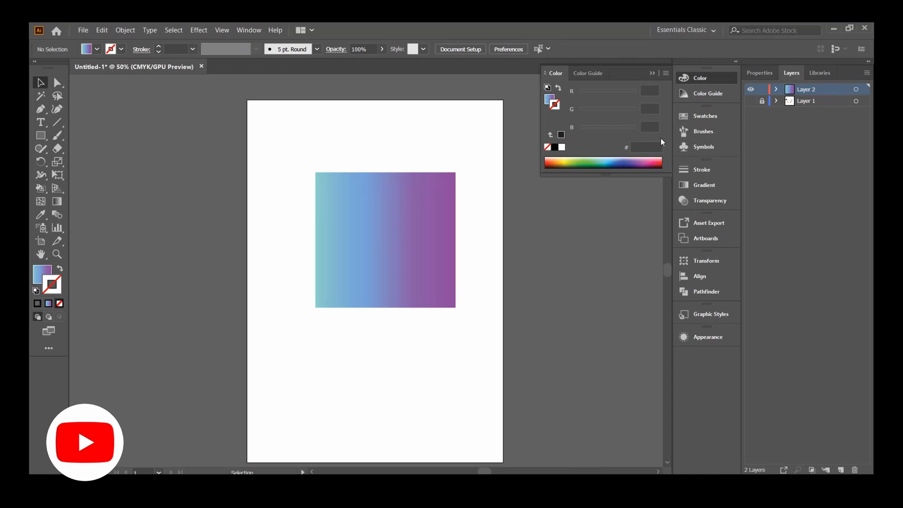
Set the stroke colour for new objects to black with nothing selected.
click(660, 76)
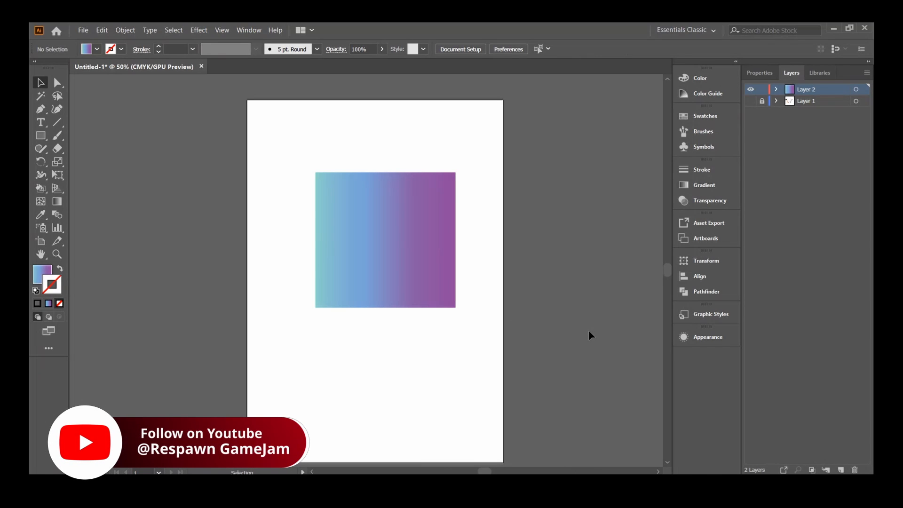
click(42, 274)
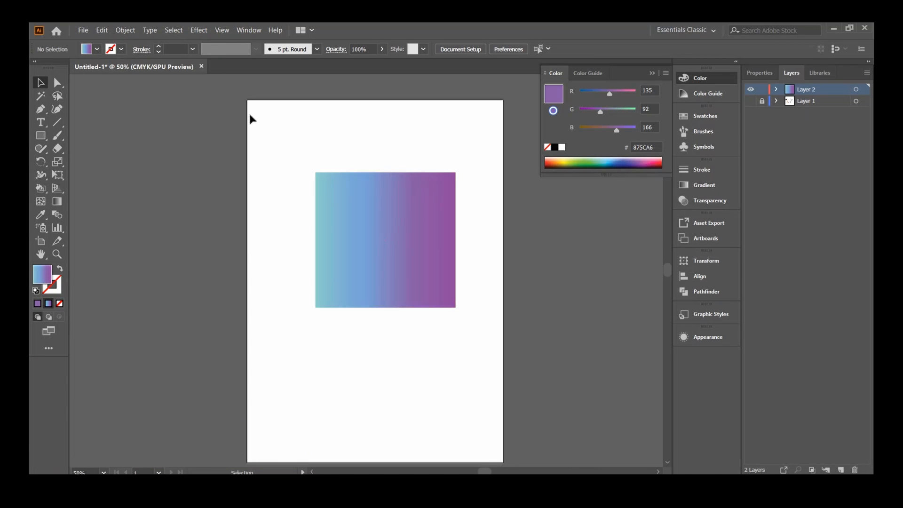
click(52, 292)
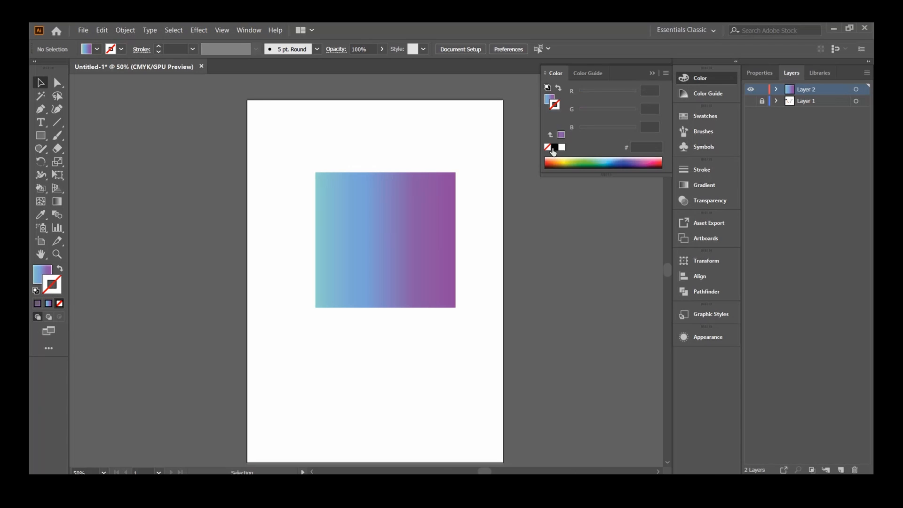
click(553, 149)
Examine the available stroke width profiles, brush definitions and stroke weights.
click(256, 49)
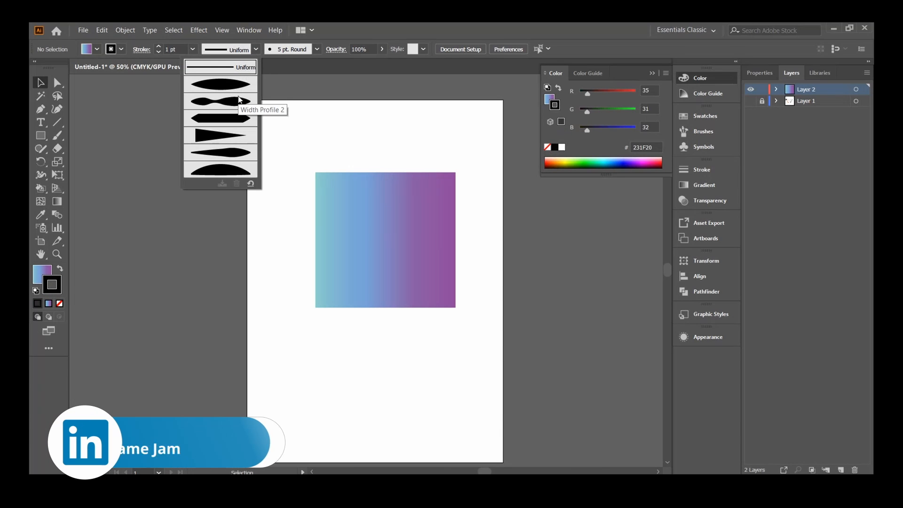
click(317, 49)
click(317, 49)
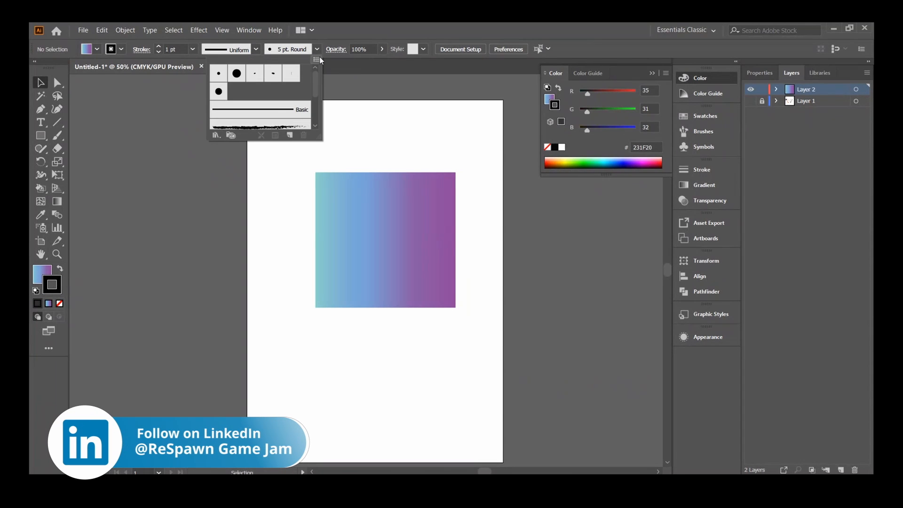
scroll(273, 82, down, 2)
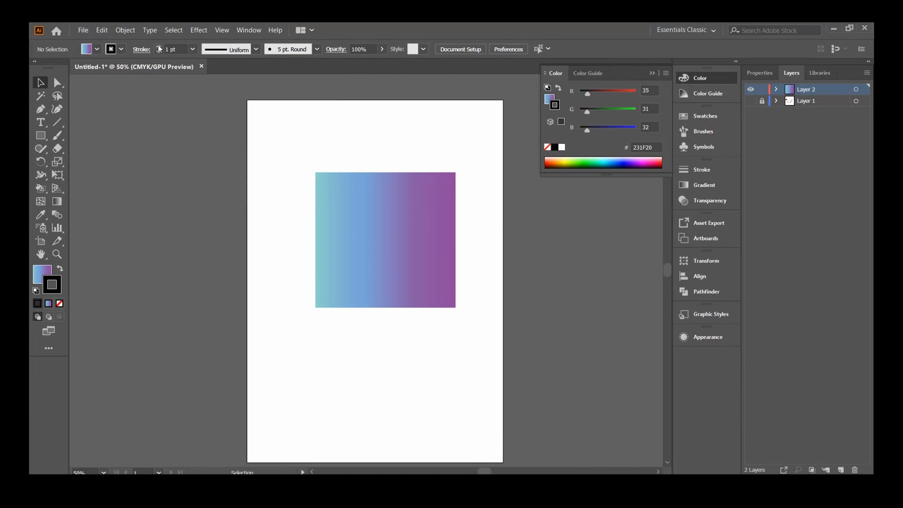
click(193, 49)
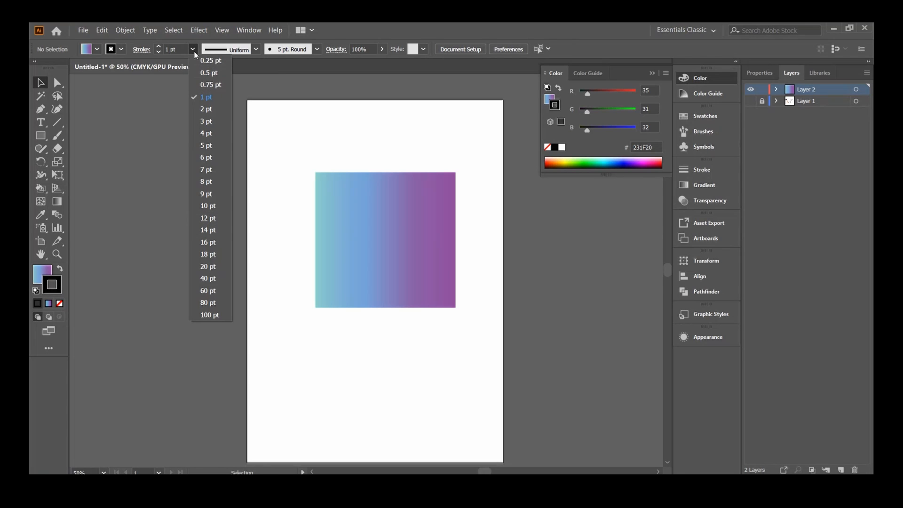
click(193, 50)
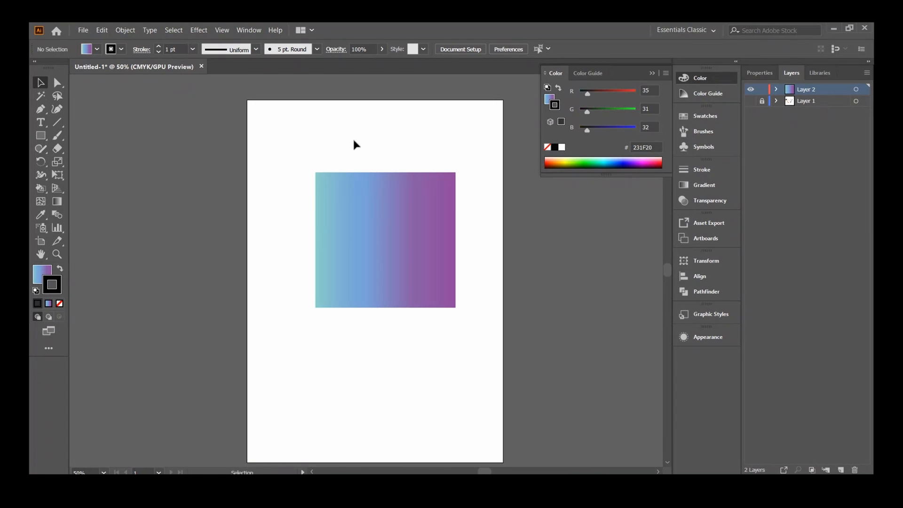